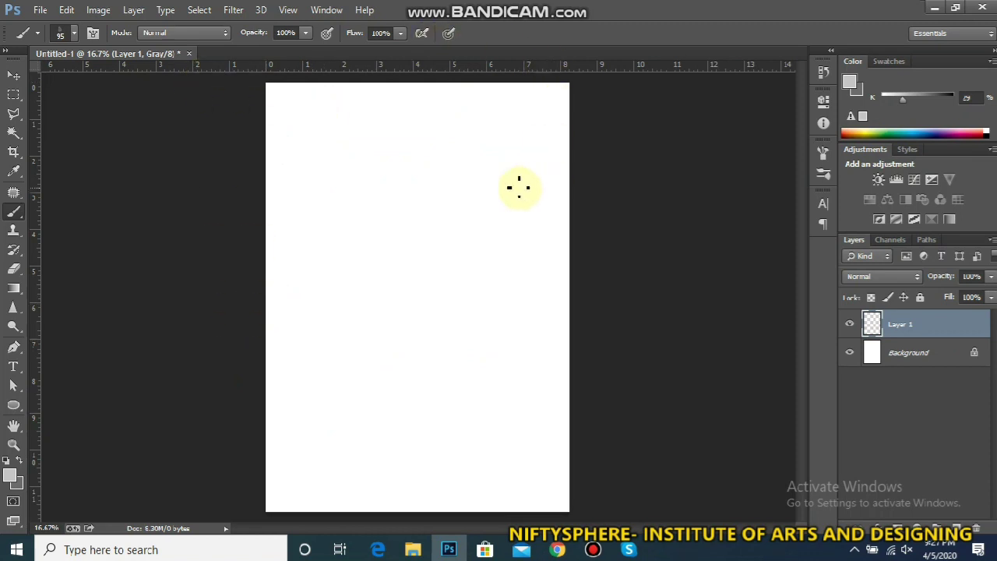
- Close the open grayscale document without saving its changes
left_click(188, 53)
left_click(514, 223)
left_click(39, 13)
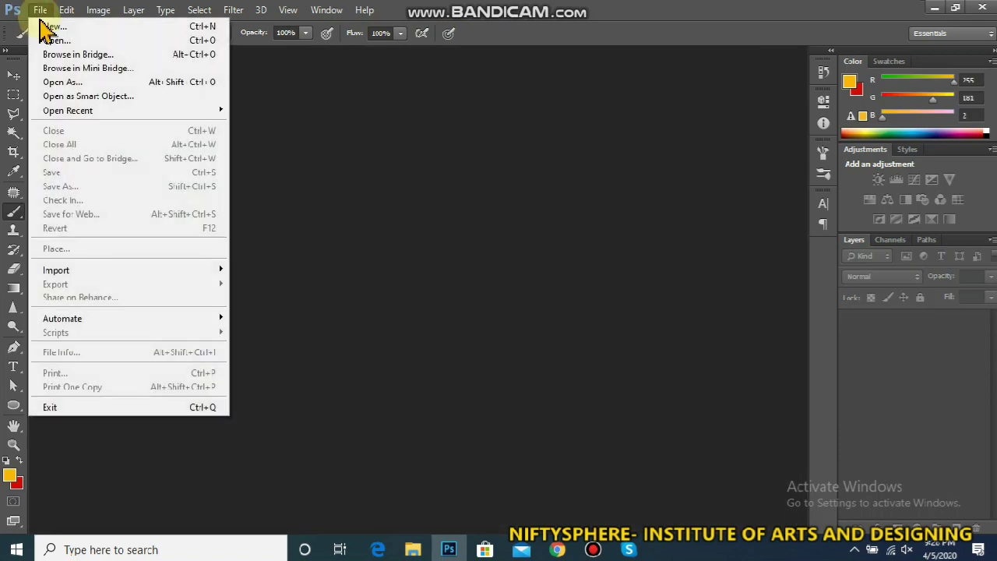
left_click(52, 27)
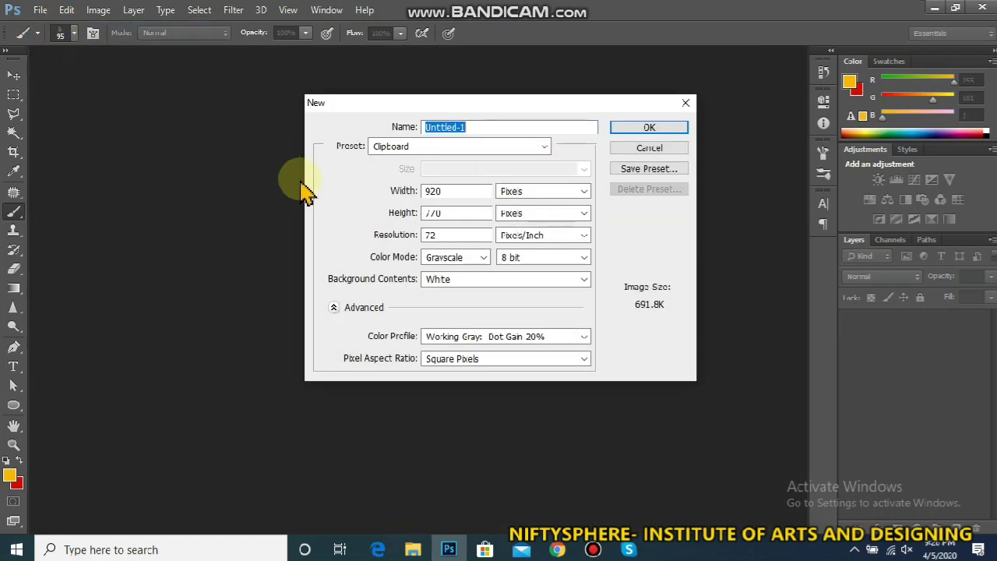
left_click(398, 147)
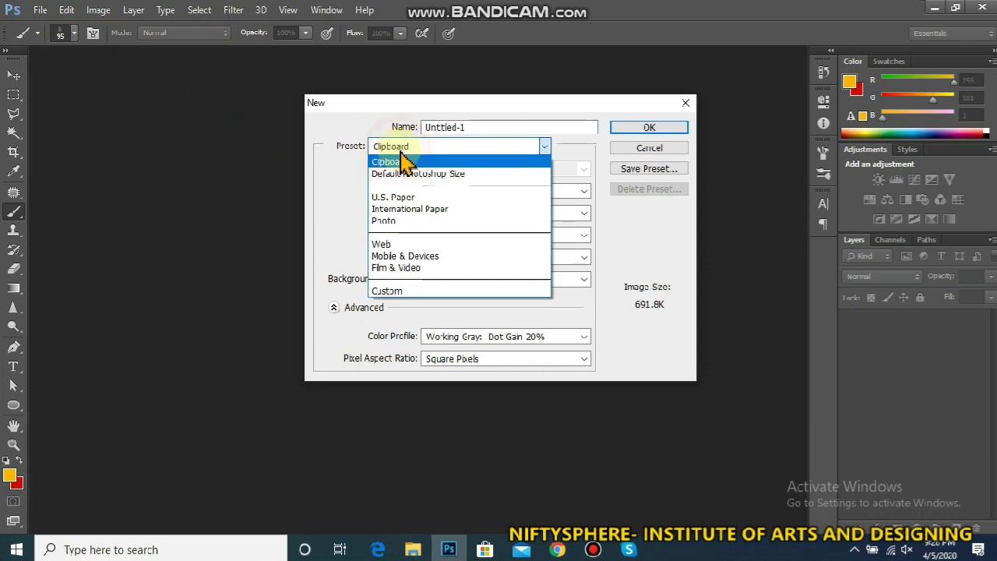
left_click(422, 211)
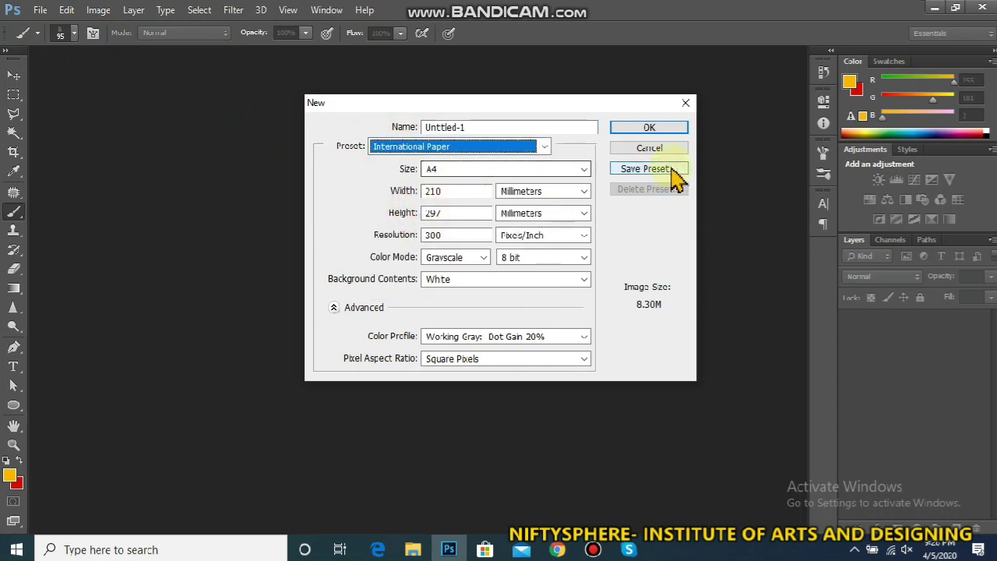
left_click(659, 126)
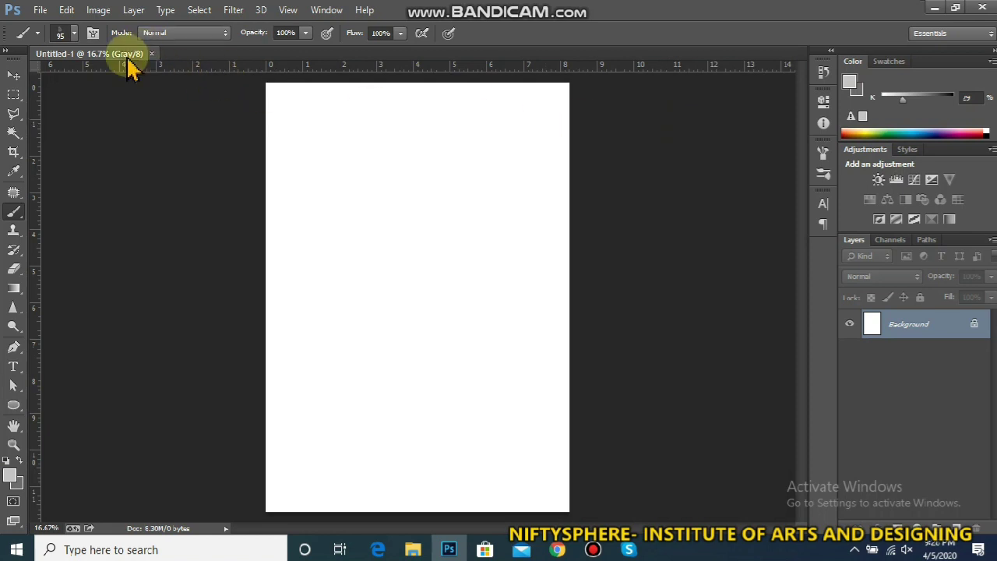
left_click(152, 54)
- Create a new document in RGB Color mode using the International Paper A4 preset, 210 x 297 mm at 300 pixels/inch
left_click(40, 10)
left_click(78, 28)
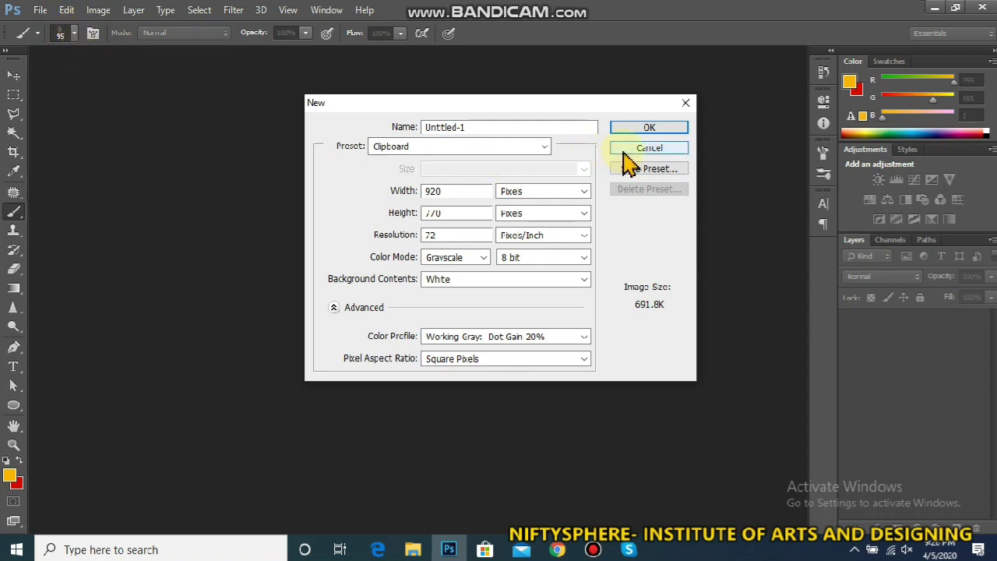
left_click(471, 261)
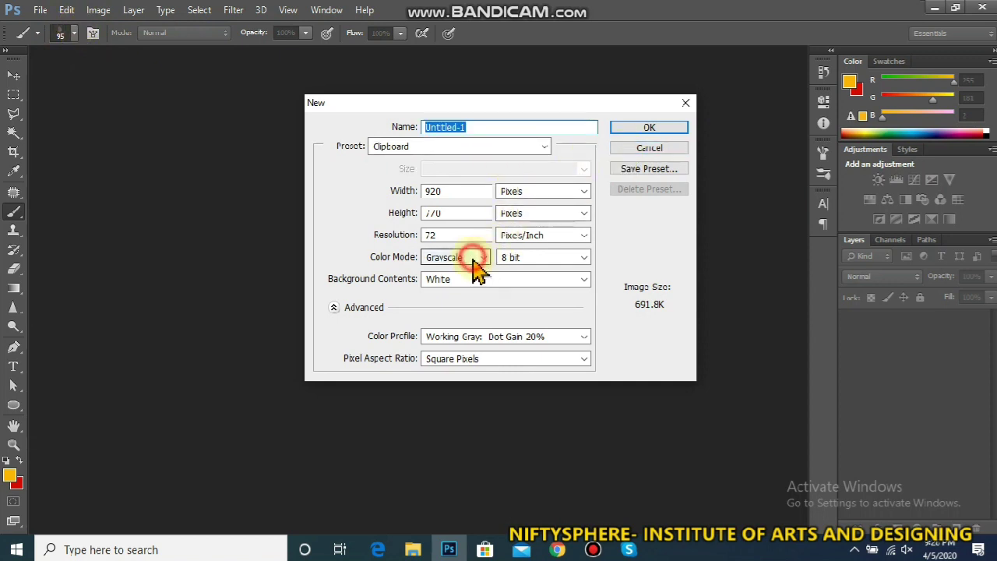
left_click(460, 296)
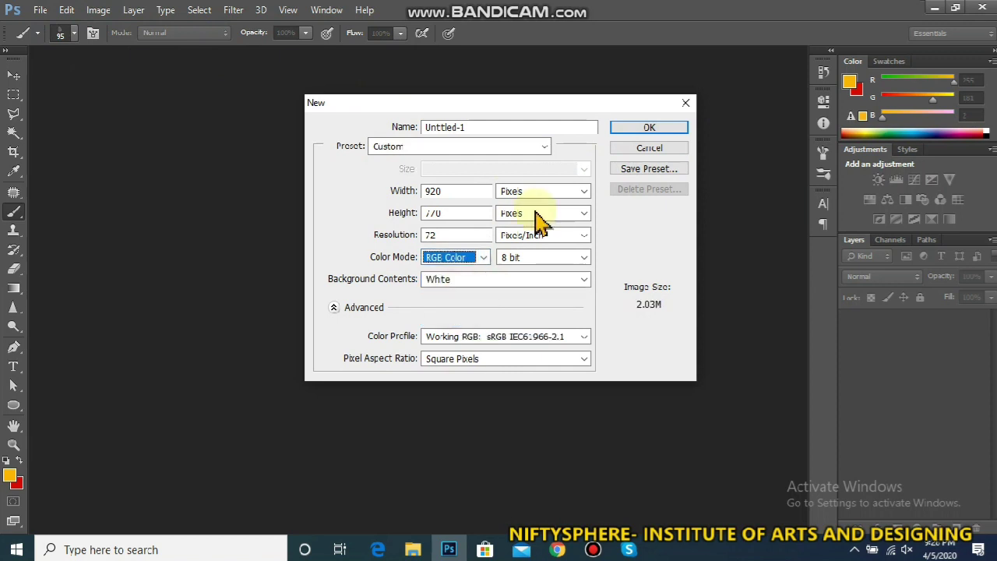
left_click(481, 152)
left_click(413, 206)
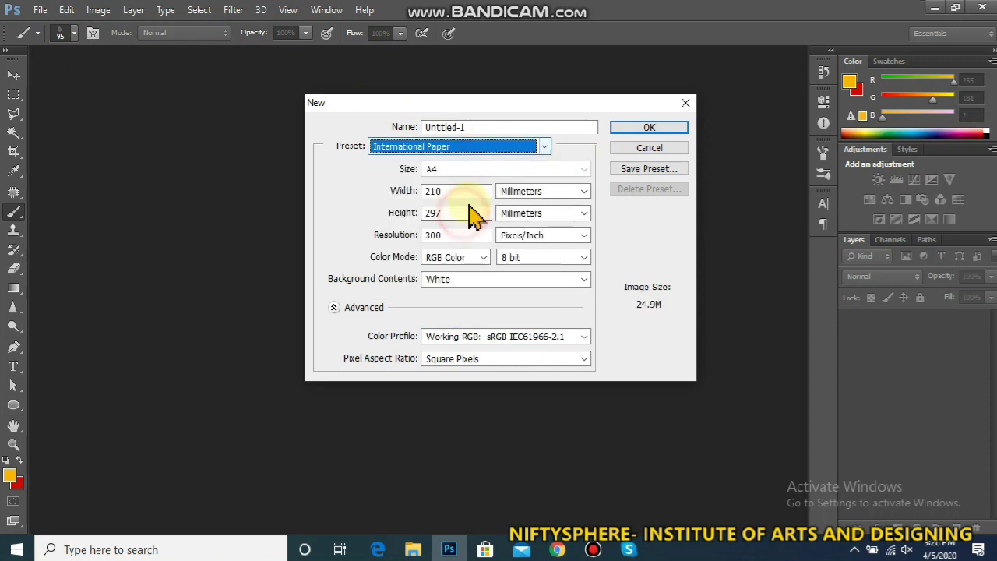
left_click(645, 129)
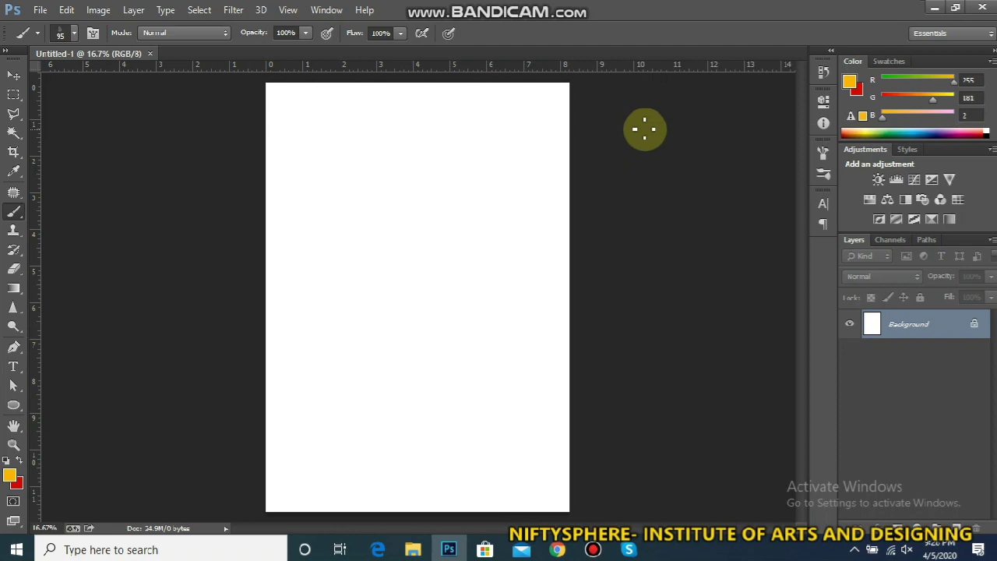
- Select the fan-shaped bristle brush from the presets, keeping the size at 95 px
left_click(73, 32)
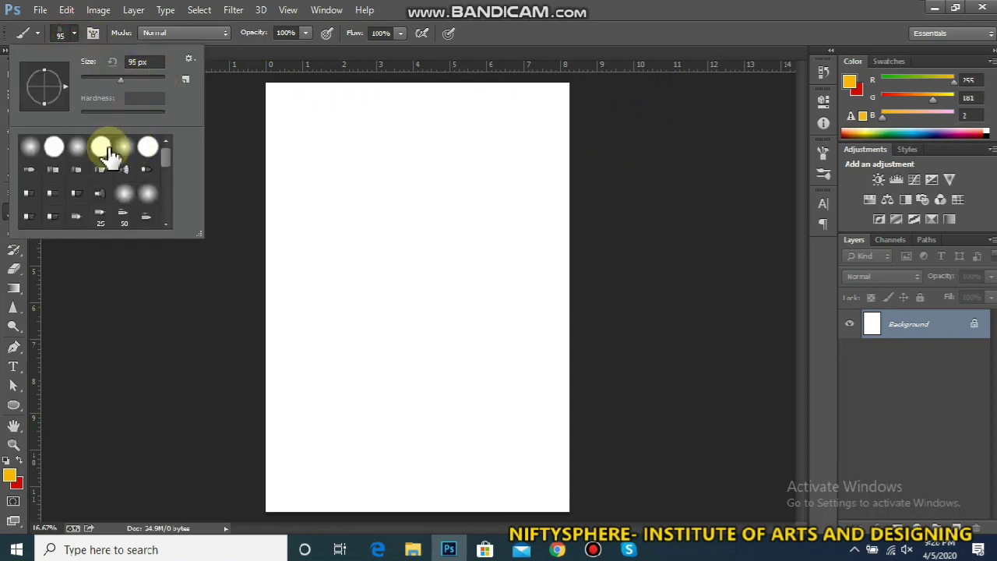
left_click(55, 150)
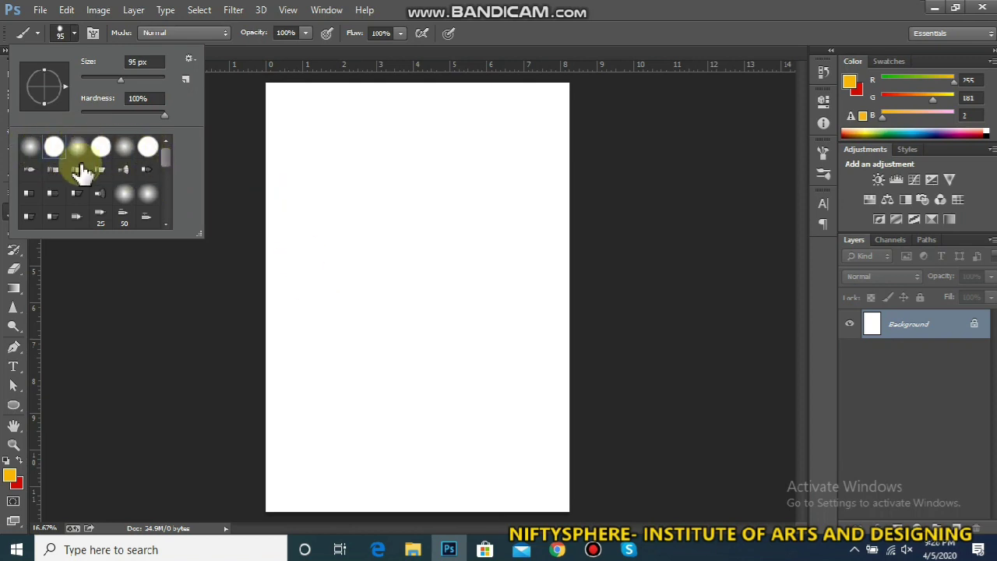
left_click(123, 173)
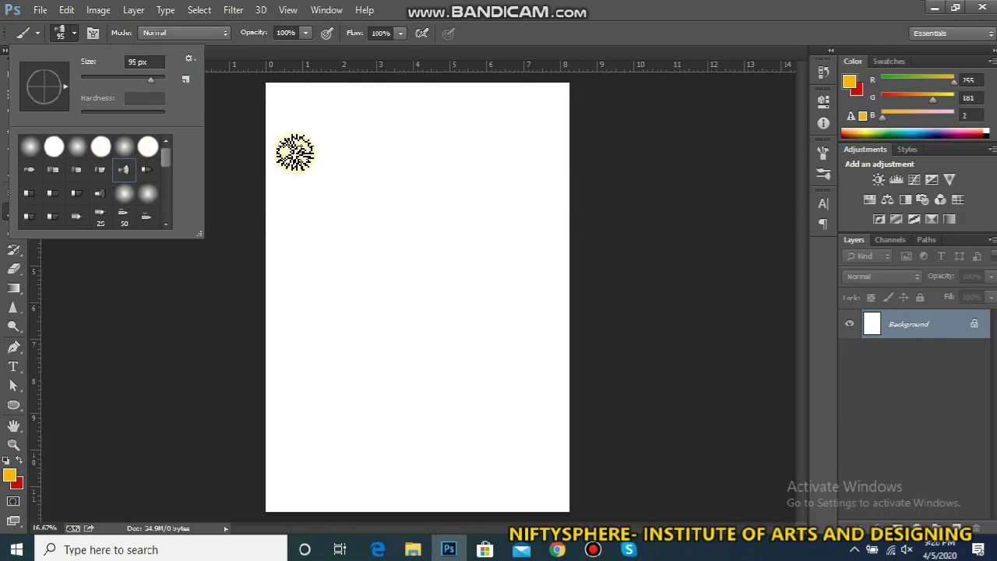
- Add a new layer above the background and set the foreground colour to violet #5b02ff for the Brush tool
left_click(958, 528)
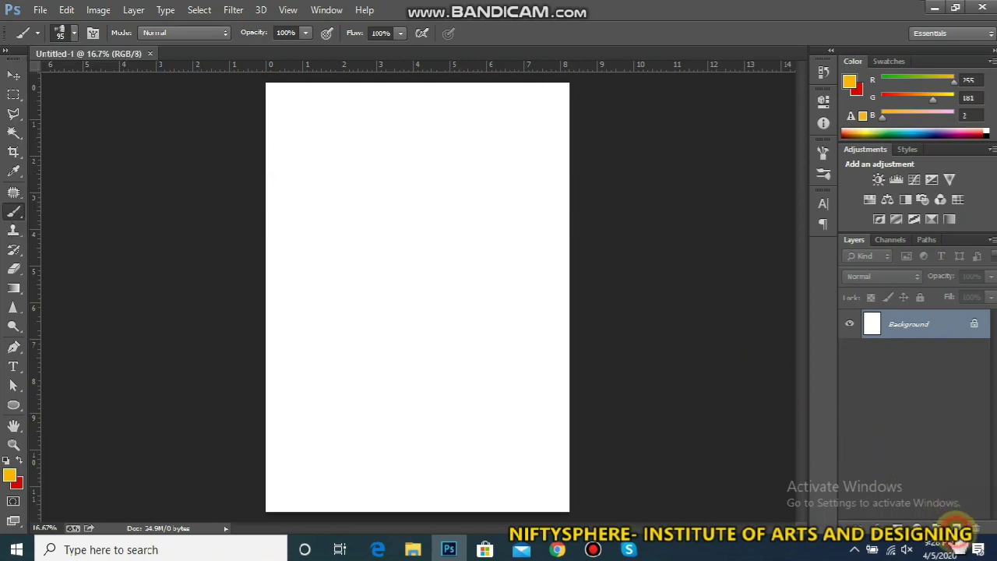
left_click(10, 474)
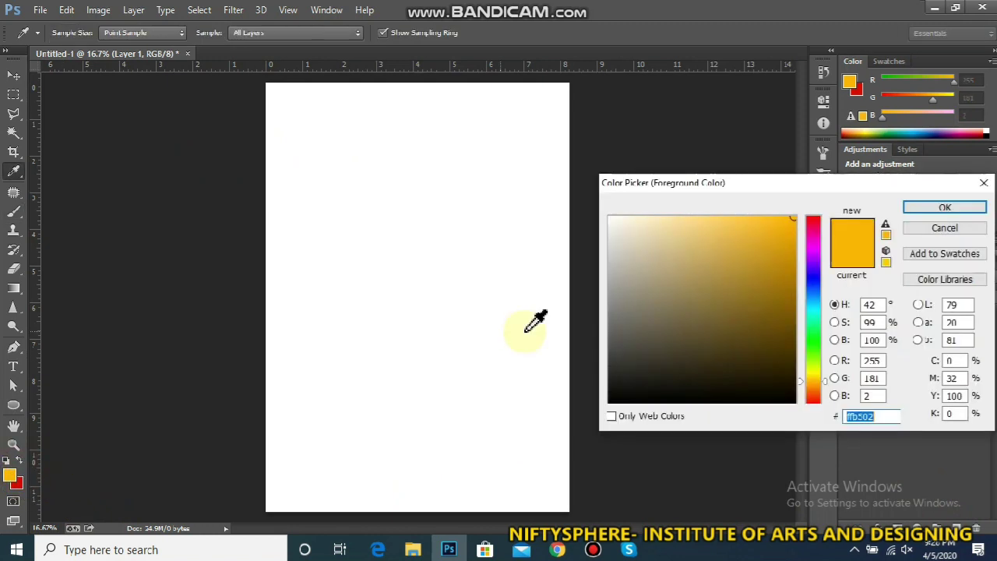
left_click(813, 268)
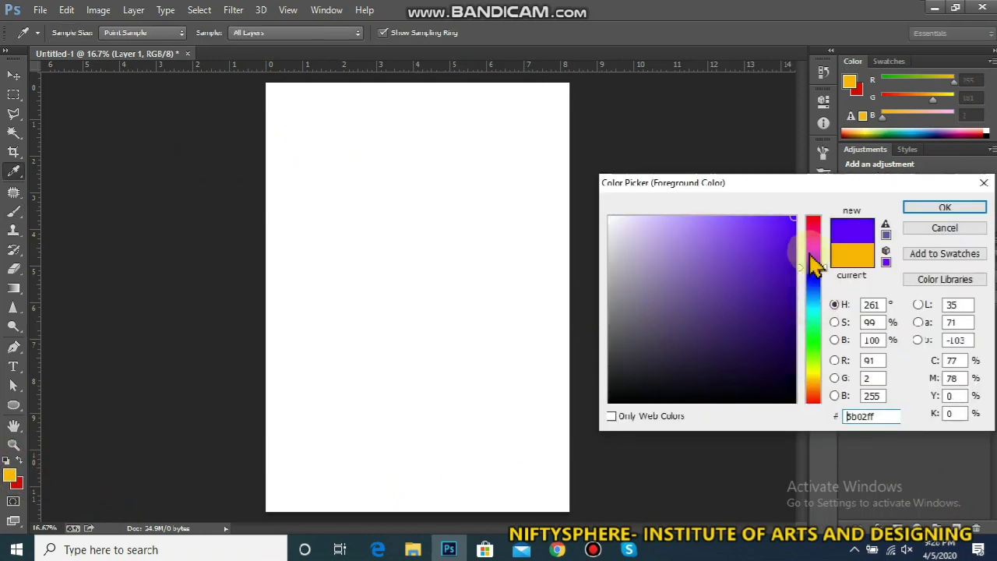
key("Return")
key("b")
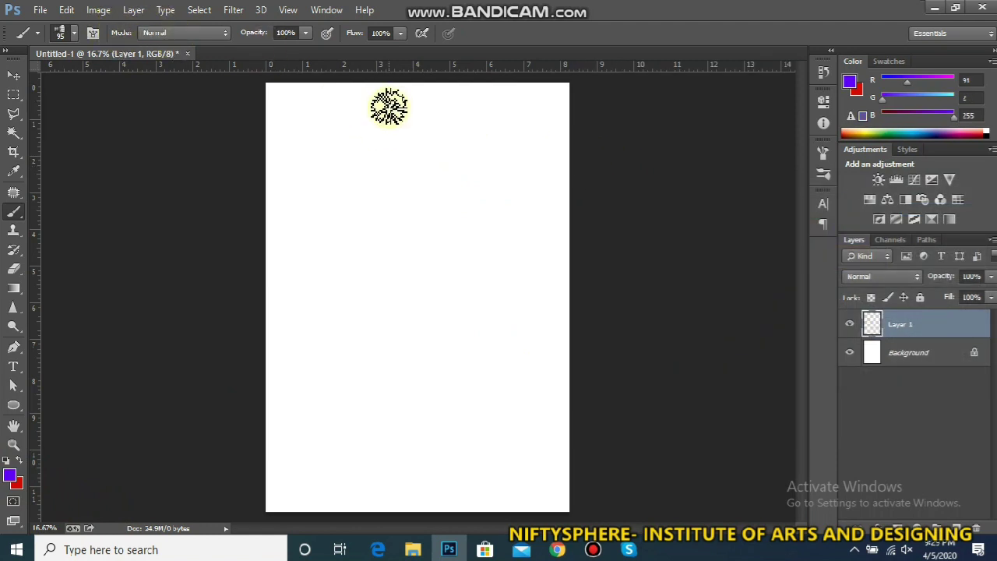
- Enlarge the bristle brush to 250 px and paint a wide winding violet stroke down the page
key("bracketright")
key("bracketright")
key("bracketright")
key("bracketright")
key("bracketright")
key("bracketright")
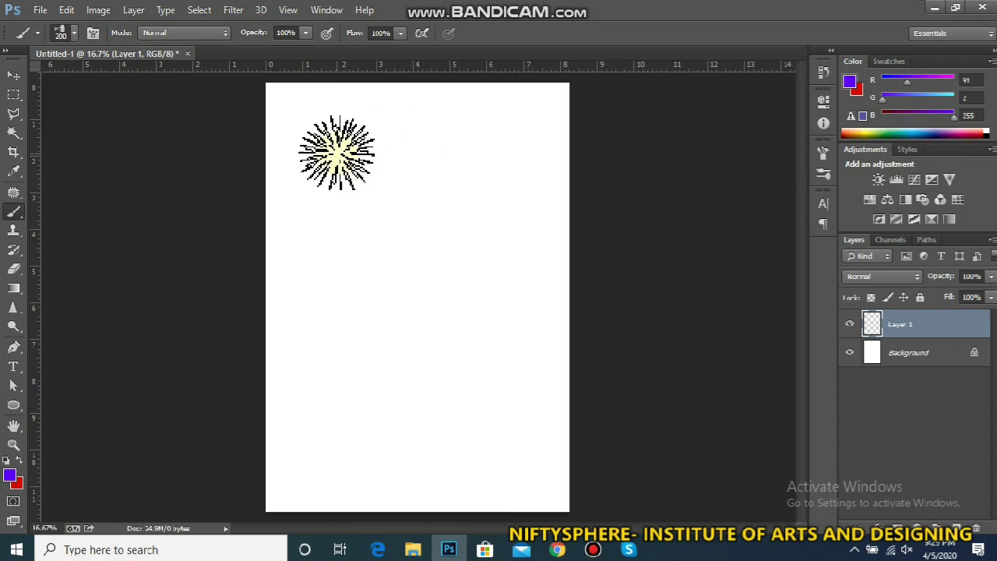
mouse_move(334, 135)
left_mouse_down()
mouse_move(508, 155)
mouse_move(535, 215)
mouse_move(528, 241)
mouse_move(503, 253)
mouse_move(463, 253)
mouse_move(392, 212)
mouse_move(363, 215)
mouse_move(346, 258)
mouse_move(352, 278)
mouse_move(386, 290)
left_mouse_up()
mouse_move(462, 340)
left_mouse_down()
mouse_move(439, 389)
mouse_move(377, 385)
mouse_move(337, 362)
mouse_move(427, 391)
left_mouse_up()
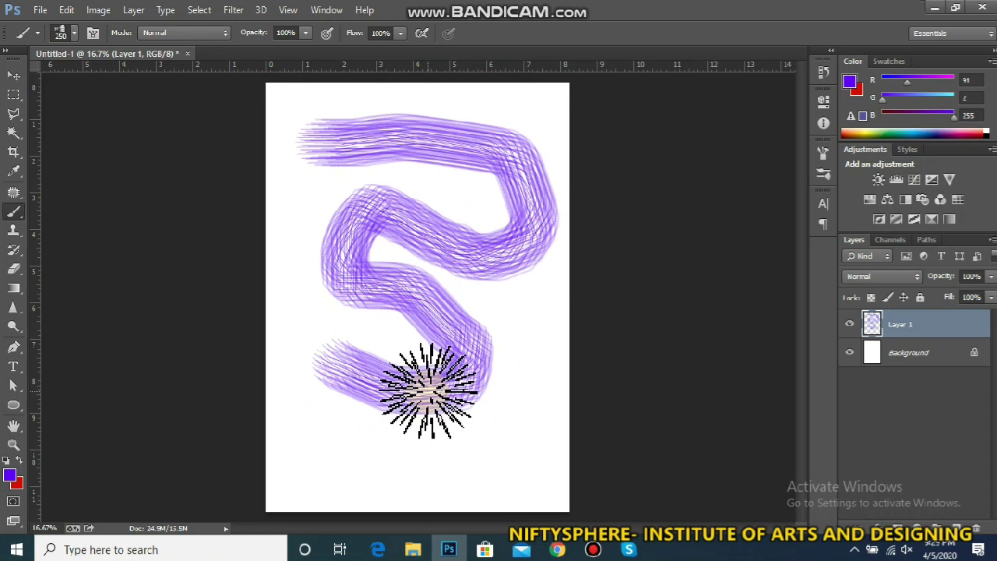
- Choose the 50 px brush preset and paint a thin looping line over the wide bristle stroke
left_click(74, 33)
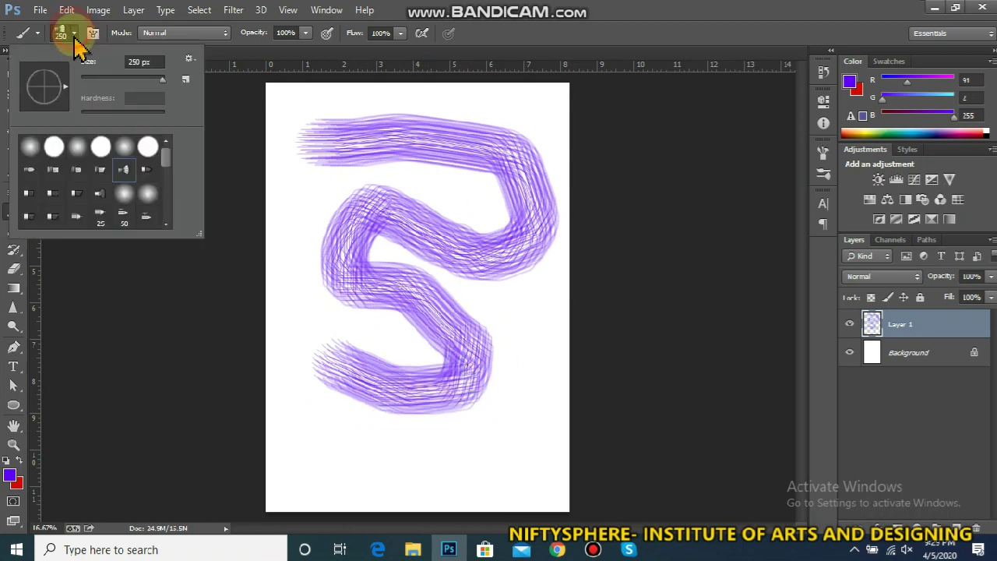
left_click(124, 212)
left_click(309, 178)
mouse_move(310, 179)
left_mouse_down()
mouse_move(374, 177)
mouse_move(450, 248)
mouse_move(351, 366)
mouse_move(505, 377)
mouse_move(378, 413)
mouse_move(435, 167)
mouse_move(318, 133)
mouse_move(481, 351)
left_mouse_up()
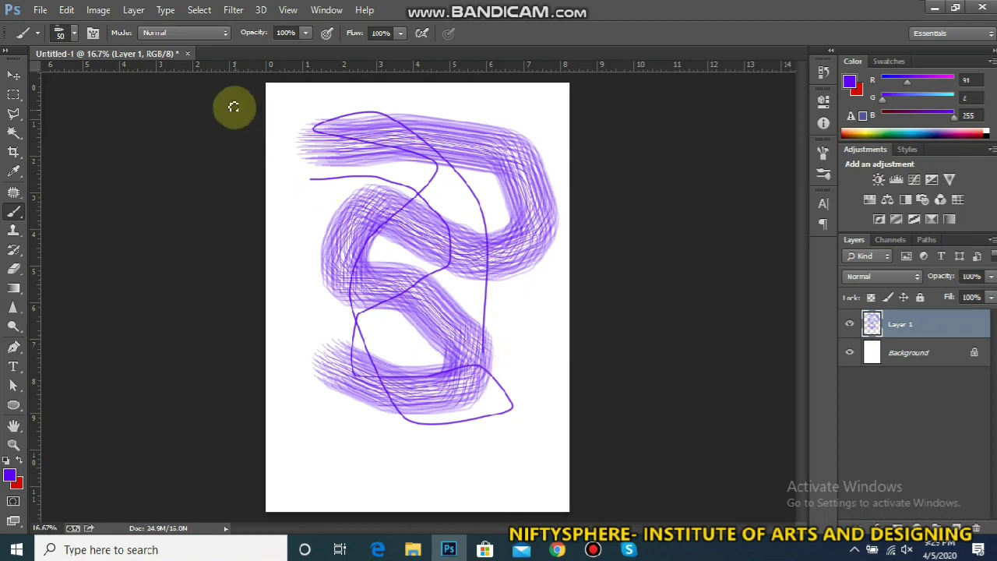
- Look further through the brush presets and select the 74 px star brush
left_click(75, 34)
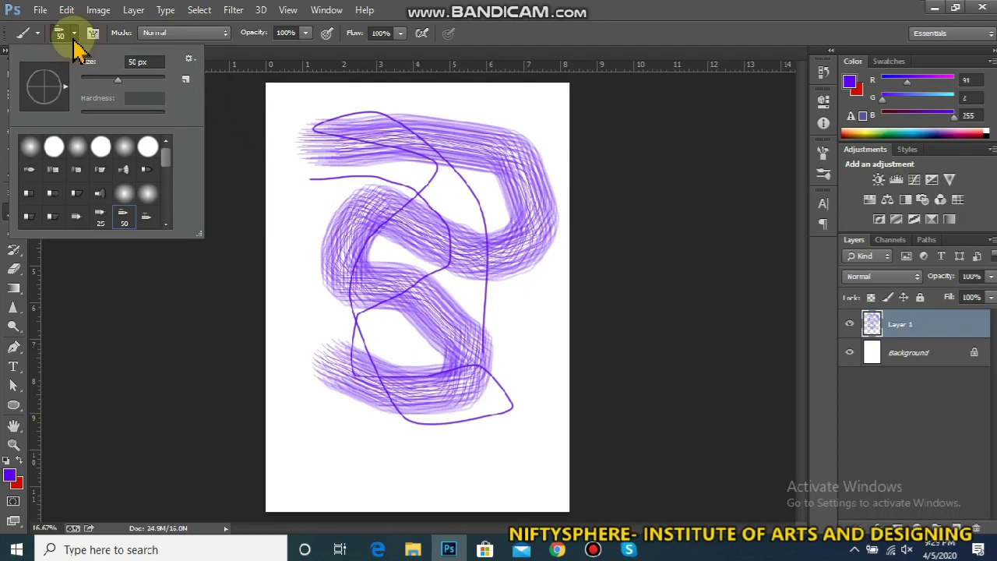
left_click_drag(171, 165, 179, 225)
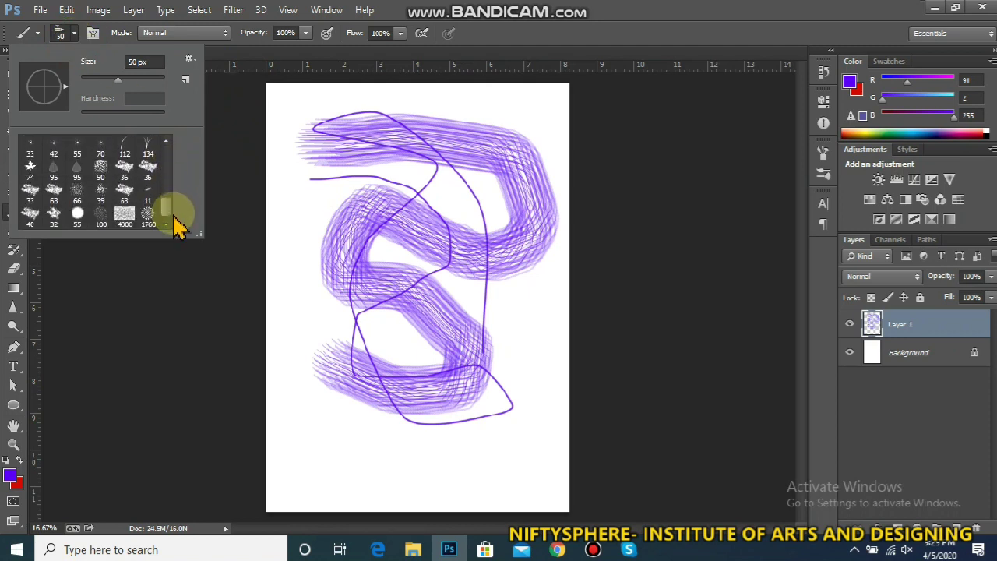
left_click(81, 172)
left_click(30, 167)
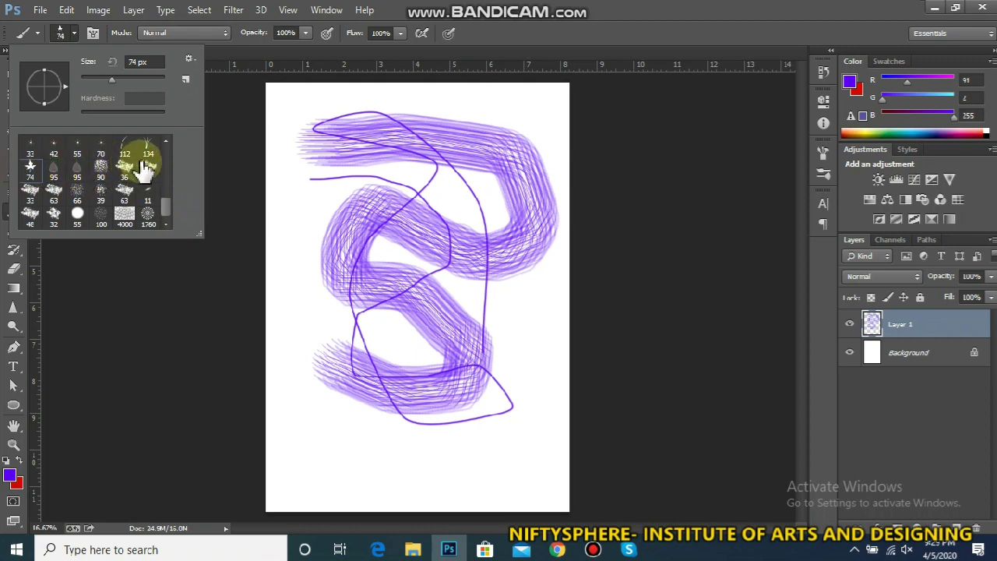
mouse_move(165, 218)
left_mouse_down()
mouse_move(161, 151)
mouse_move(160, 206)
left_mouse_up()
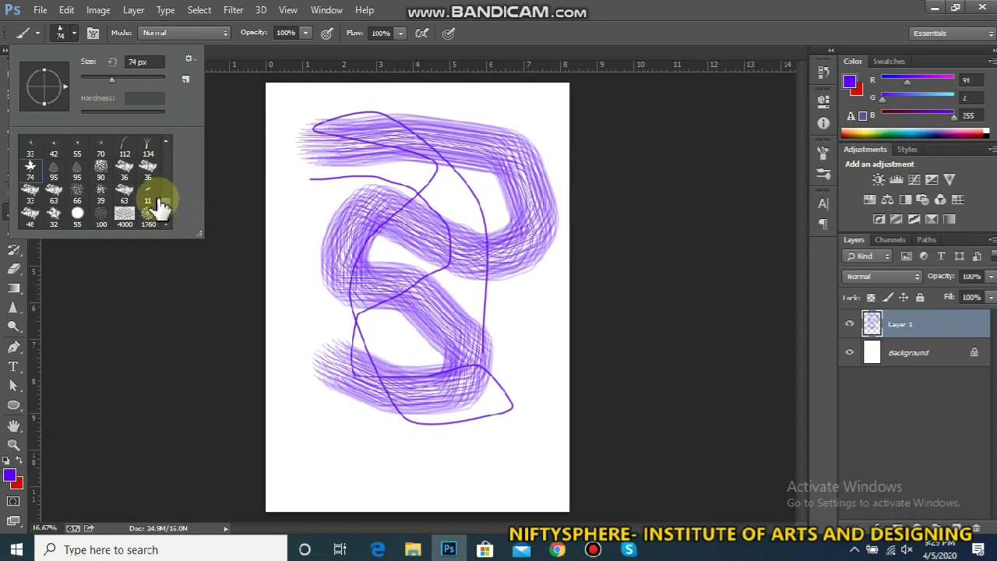
- Replace the current brush presets with the Special Effect Brushes set
left_click(189, 61)
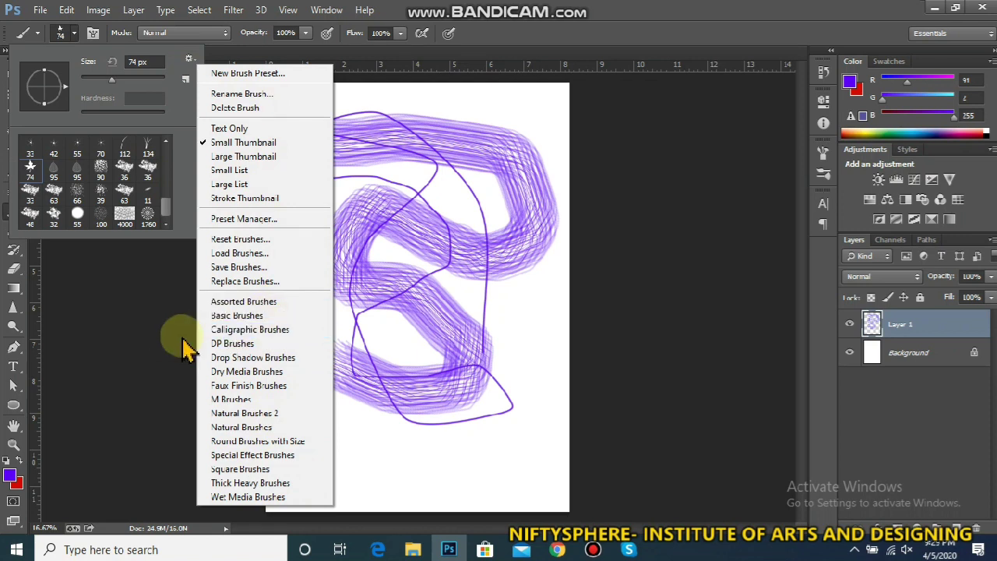
left_click(265, 460)
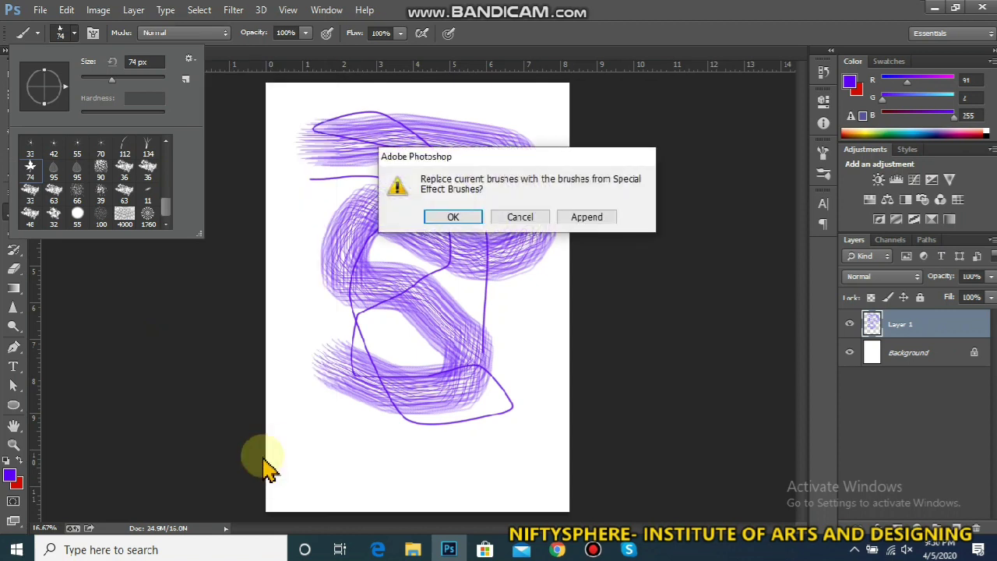
left_click(471, 218)
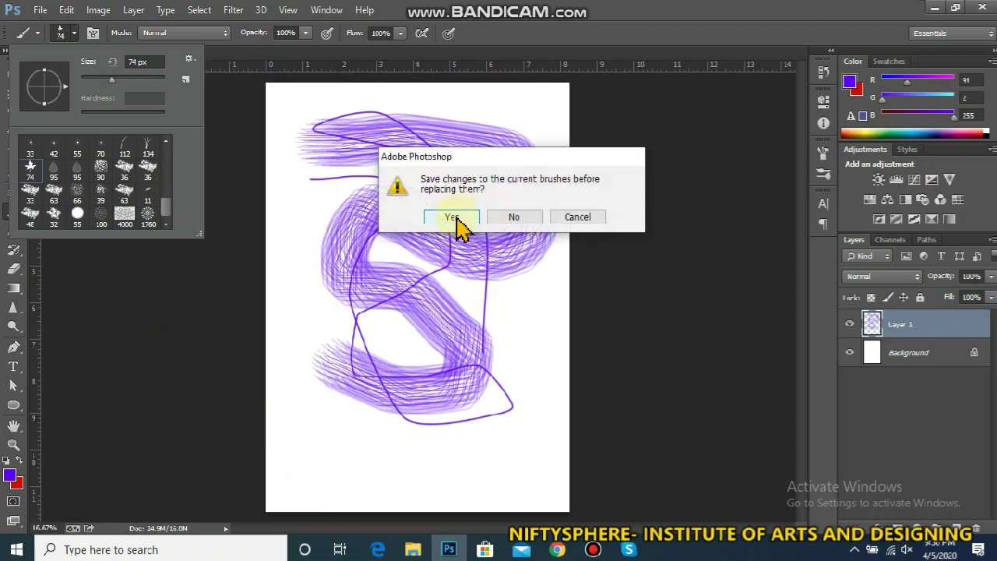
left_click(452, 218)
left_click(404, 299)
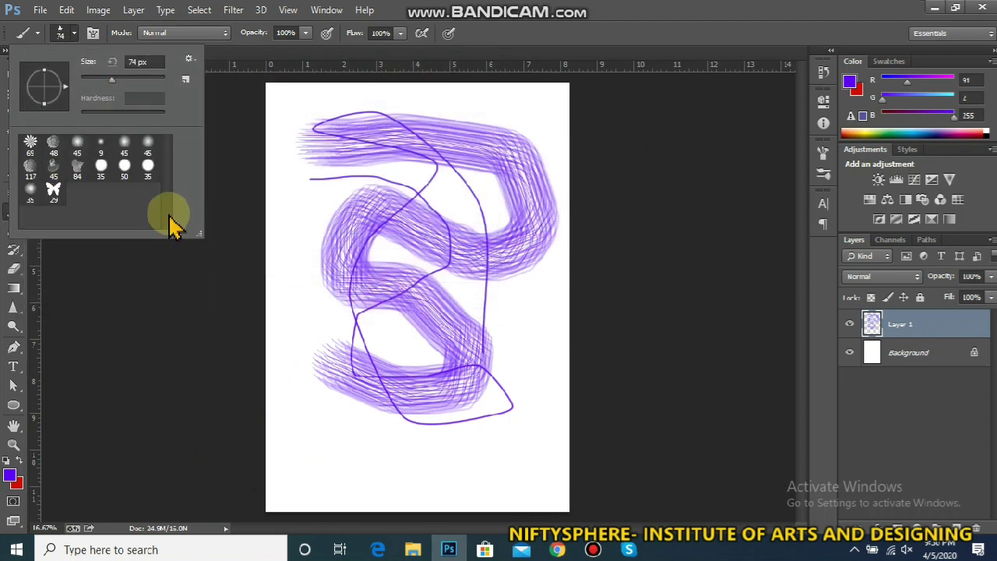
- Select the 29 px butterfly brush and paint a trail of tiny multicoloured butterflies from the page's left side down to its lower middle
left_click(53, 167)
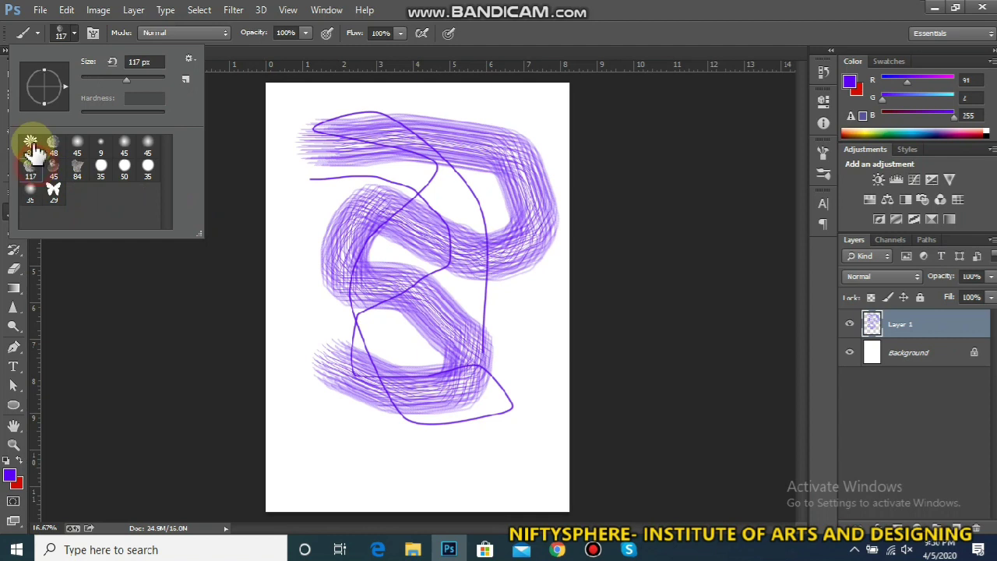
left_click(72, 172)
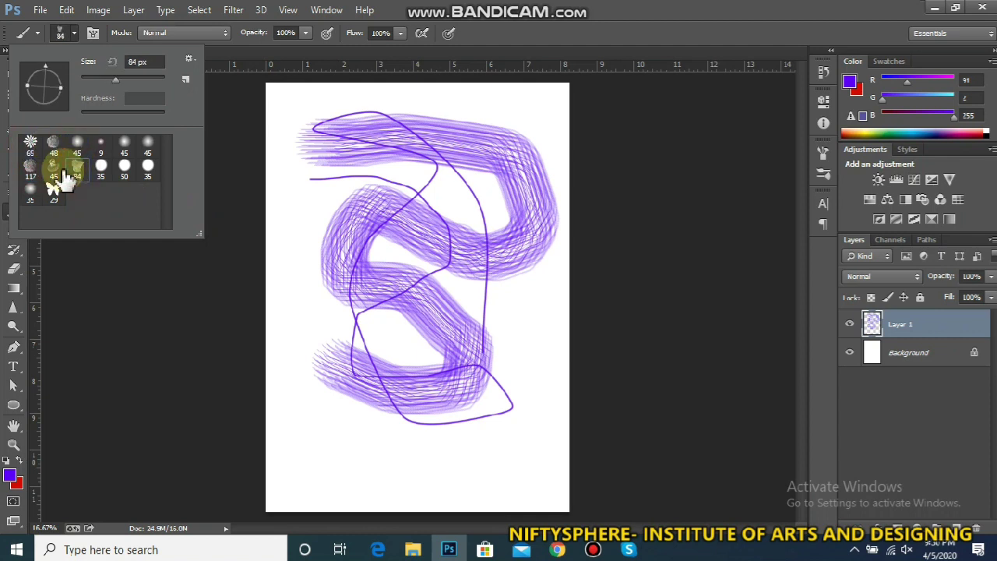
left_click(56, 189)
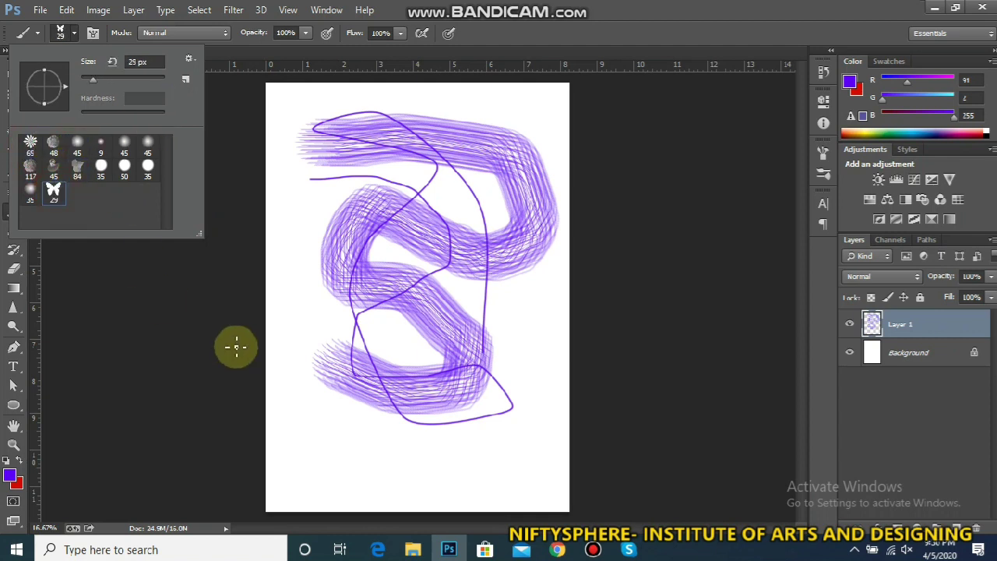
left_click(305, 276)
left_click_drag(307, 272, 359, 274)
left_click_drag(384, 328, 449, 421)
- Enlarge the butterfly brush to 402 px and paint large multicoloured butterflies across the whole page
left_click(74, 32)
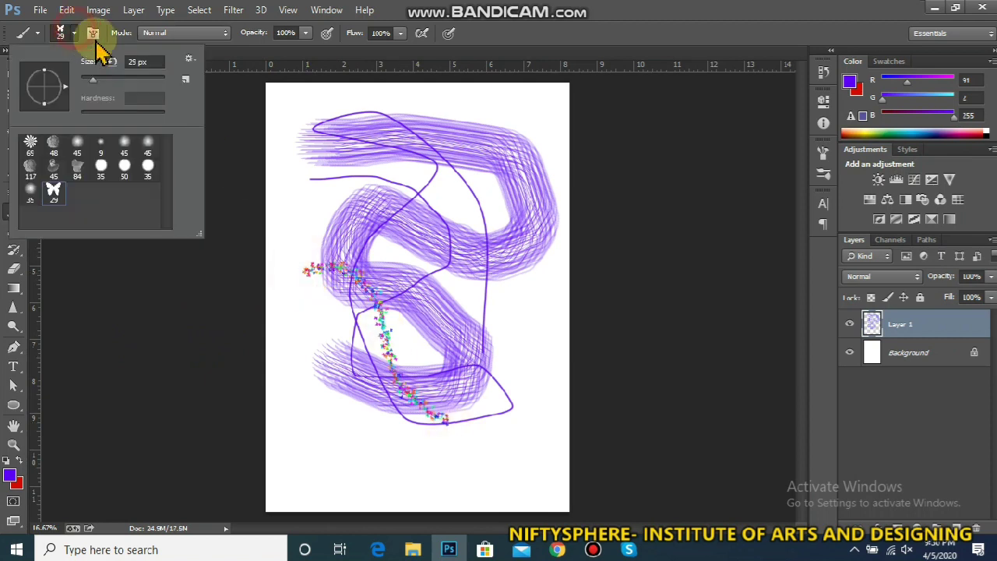
left_click(301, 106)
mouse_move(300, 107)
left_mouse_down()
mouse_move(484, 173)
mouse_move(380, 354)
mouse_move(311, 428)
mouse_move(472, 456)
left_mouse_up()
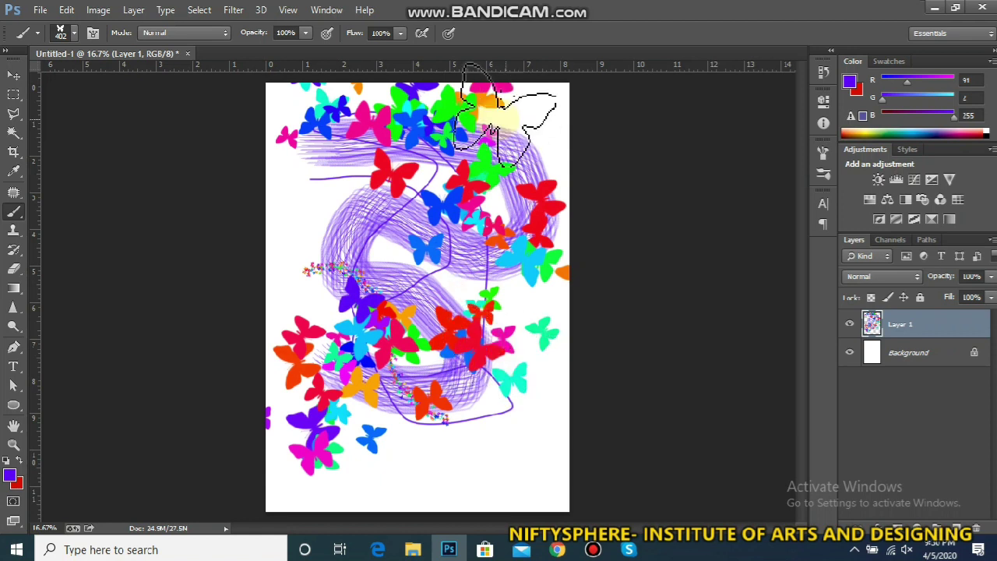
left_click(282, 167)
mouse_move(433, 175)
left_mouse_down()
mouse_move(455, 350)
mouse_move(350, 428)
mouse_move(292, 308)
mouse_move(354, 292)
mouse_move(537, 164)
mouse_move(249, 160)
mouse_move(331, 109)
mouse_move(339, 335)
mouse_move(265, 378)
mouse_move(580, 397)
mouse_move(538, 436)
mouse_move(357, 474)
mouse_move(658, 468)
mouse_move(596, 326)
mouse_move(538, 285)
mouse_move(360, 394)
mouse_move(346, 491)
mouse_move(247, 400)
mouse_move(313, 265)
mouse_move(332, 12)
mouse_move(560, 53)
mouse_move(536, 137)
mouse_move(558, 345)
mouse_move(416, 483)
mouse_move(313, 513)
mouse_move(215, 522)
mouse_move(210, 547)
left_mouse_up()
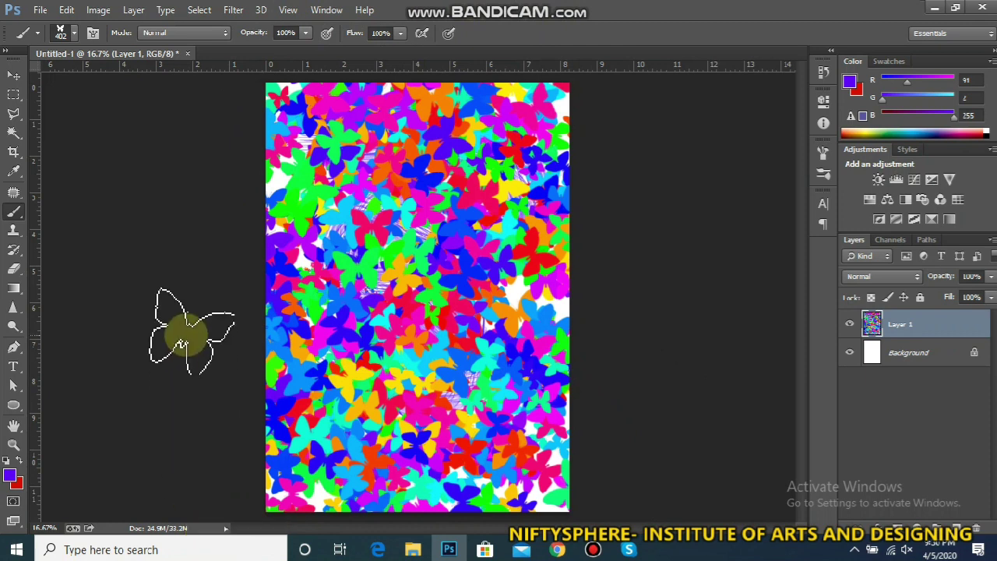
- Select the 45 px textured brush preset and delete the butterfly-covered Layer 1
left_click(73, 33)
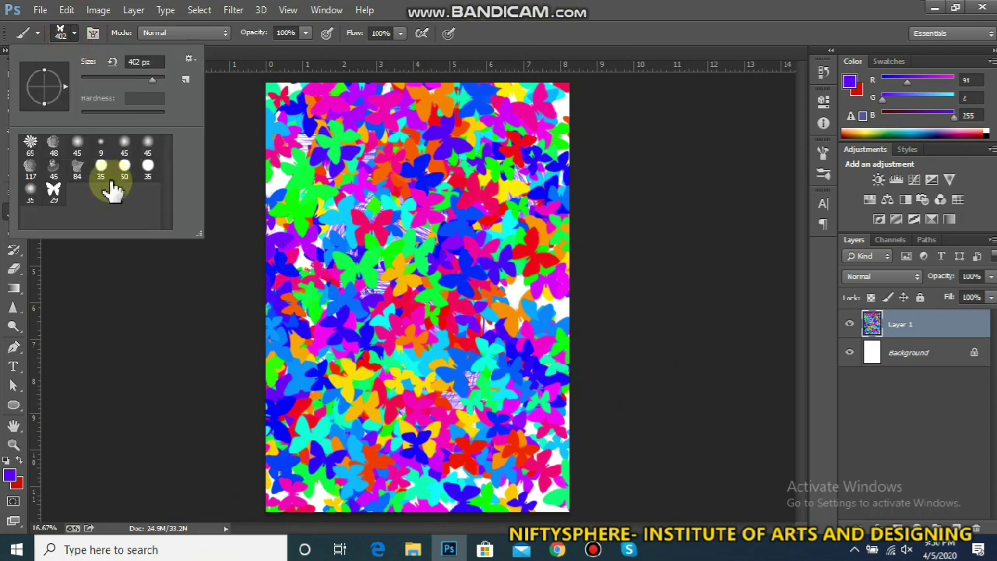
left_click(53, 166)
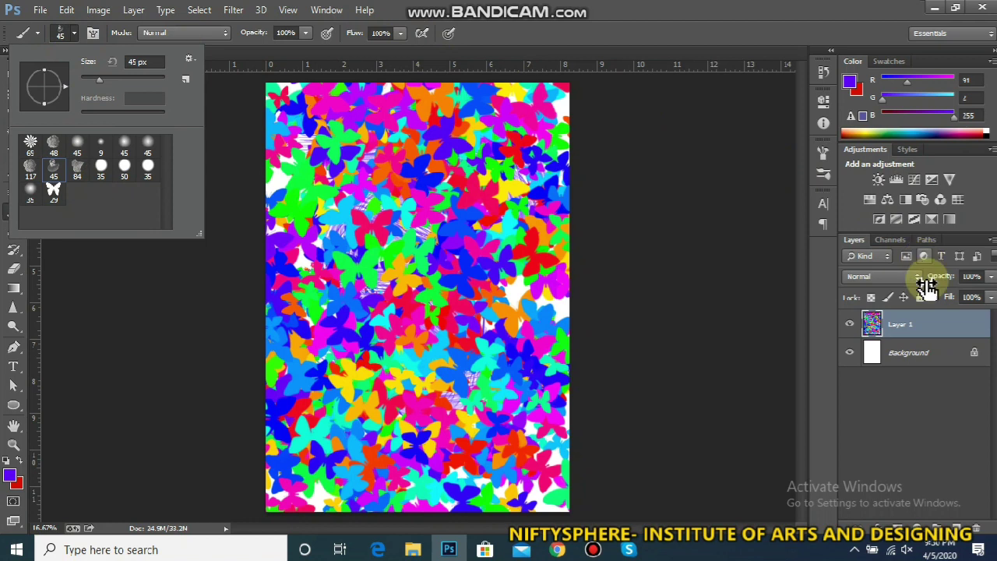
left_click(924, 316)
key("ctrl+e")
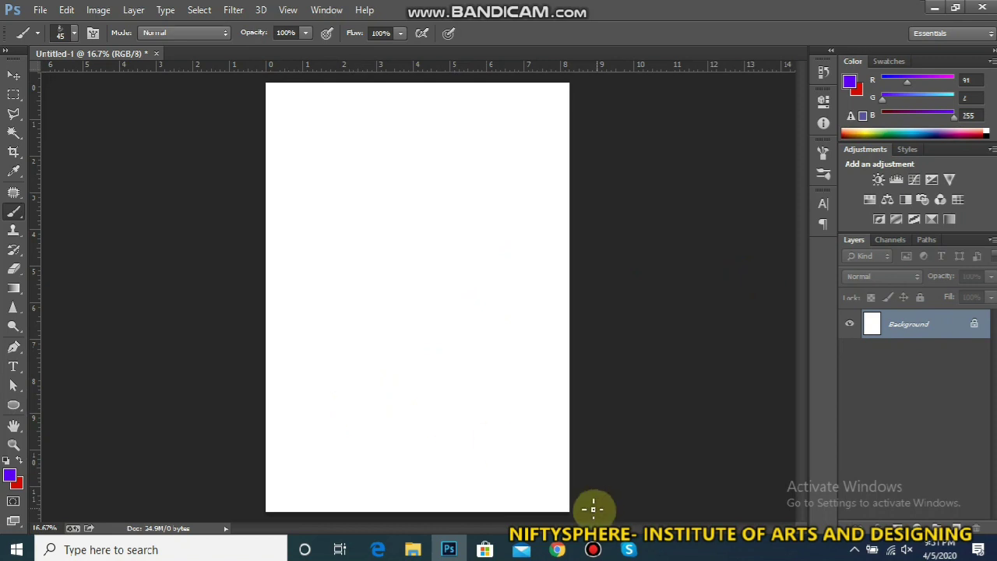
- Switch to Chrome and save the blue Islamic design with the green star centre to the Desktop as a PNG image
left_click(557, 550)
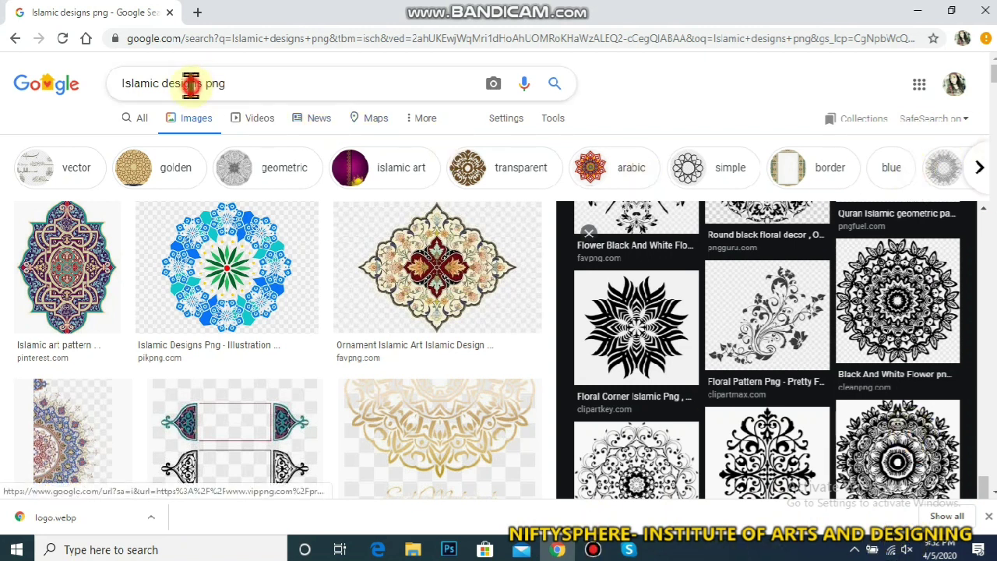
left_click(247, 85)
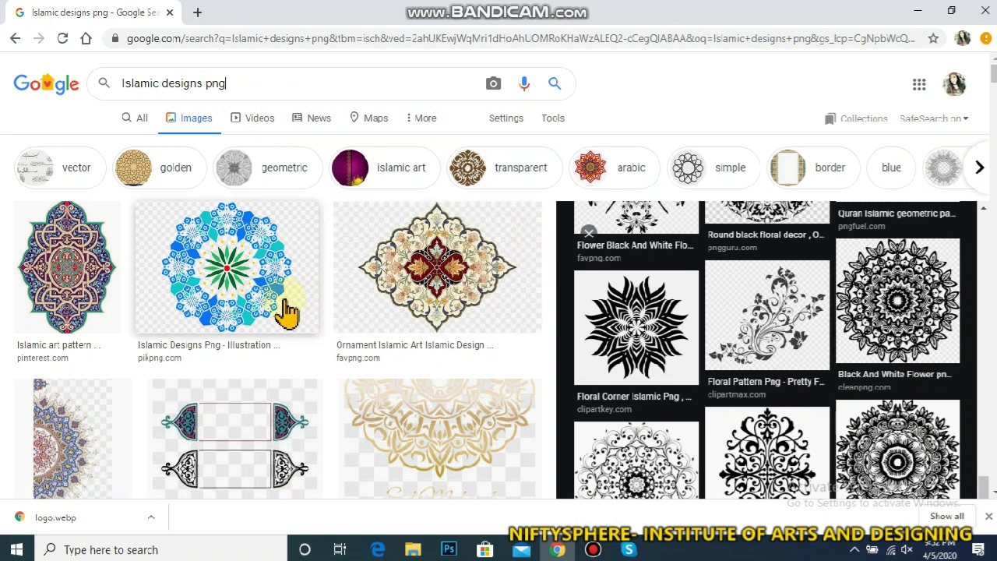
left_click(243, 294)
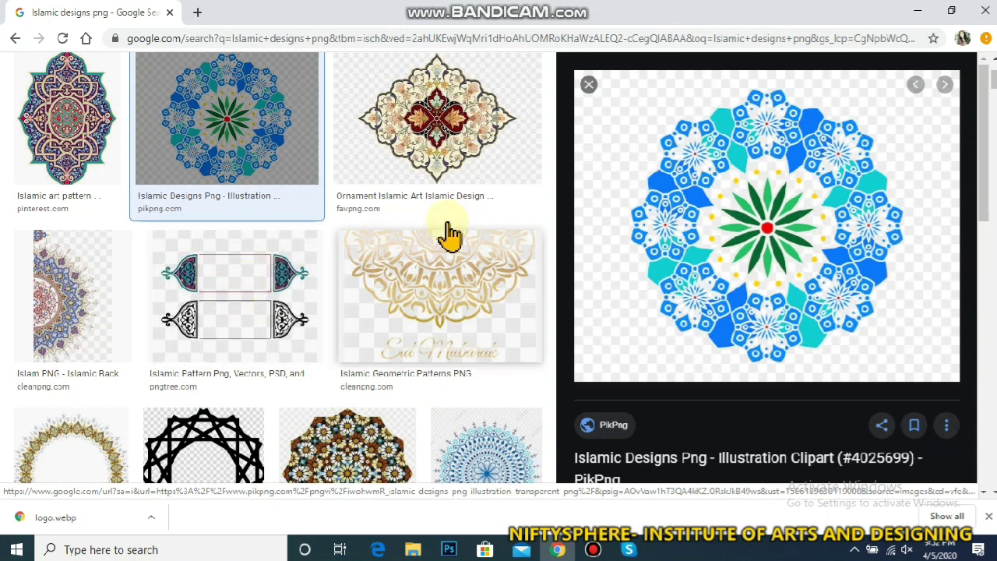
right_click(658, 263)
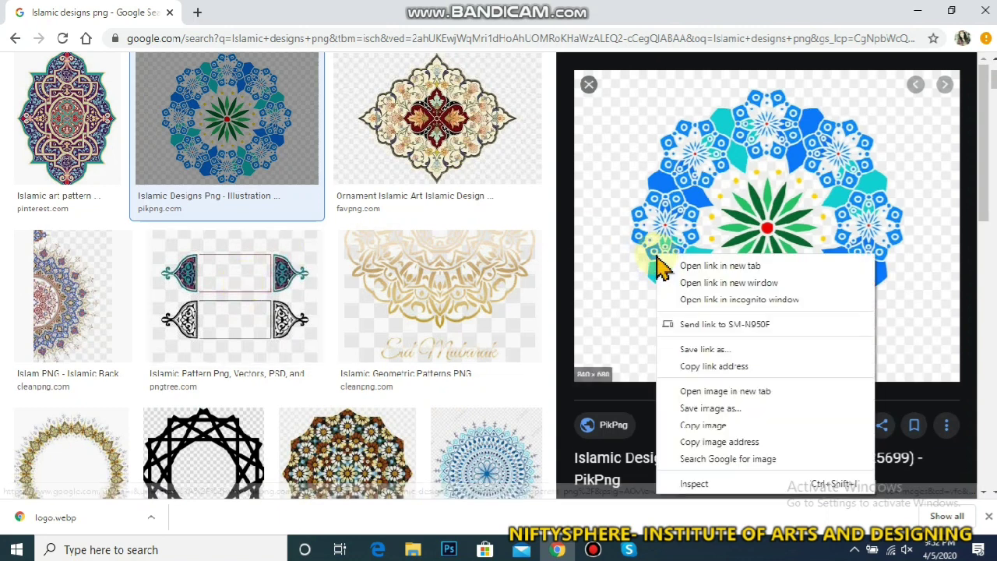
left_click(689, 410)
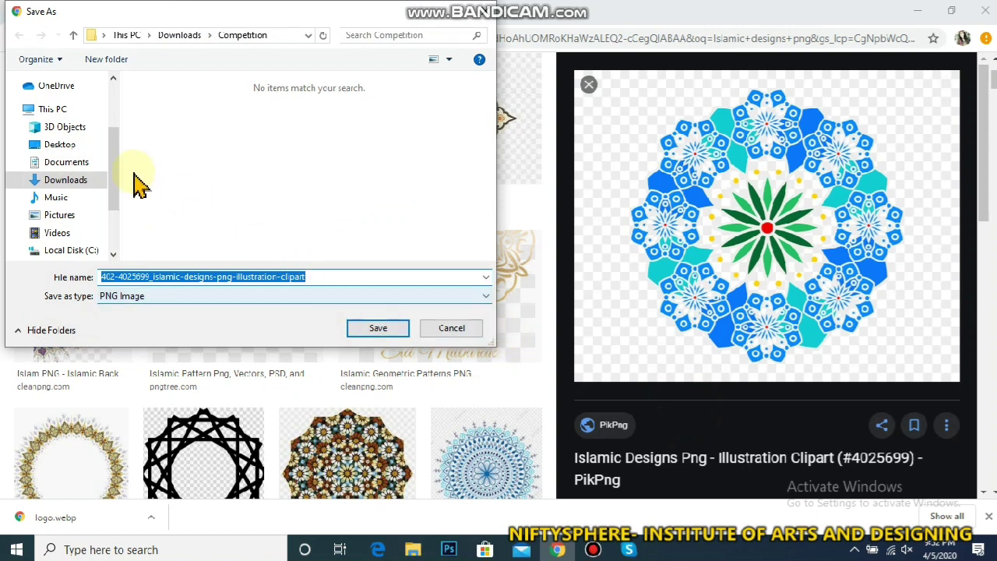
left_click(81, 146)
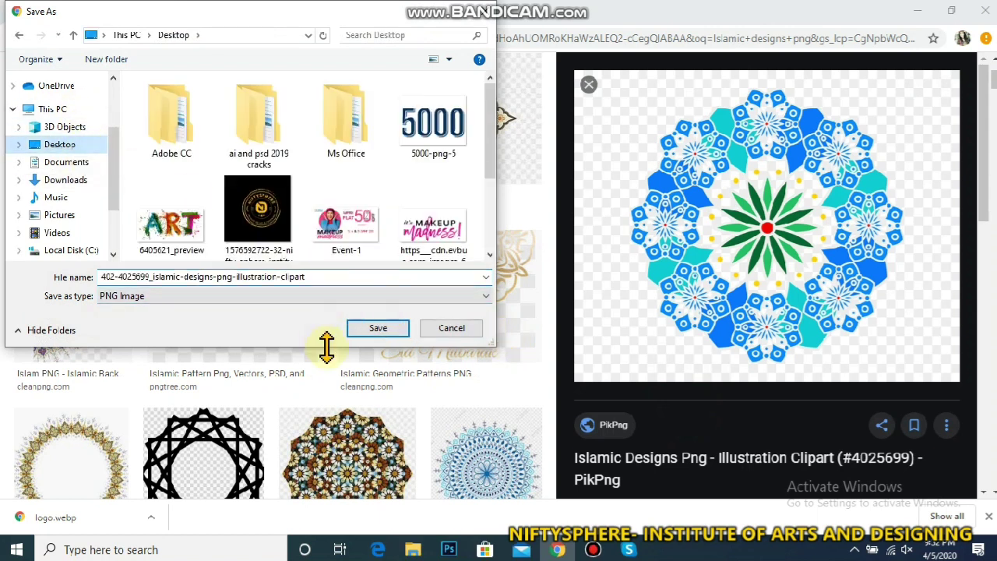
left_click(376, 330)
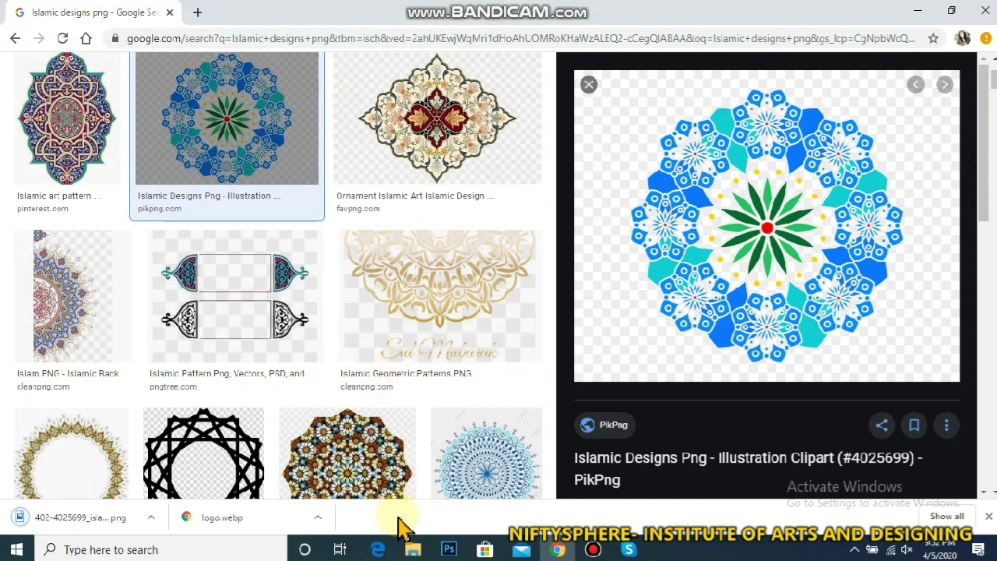
- Switch back to Photoshop and add a new empty layer above the Background
left_click(448, 550)
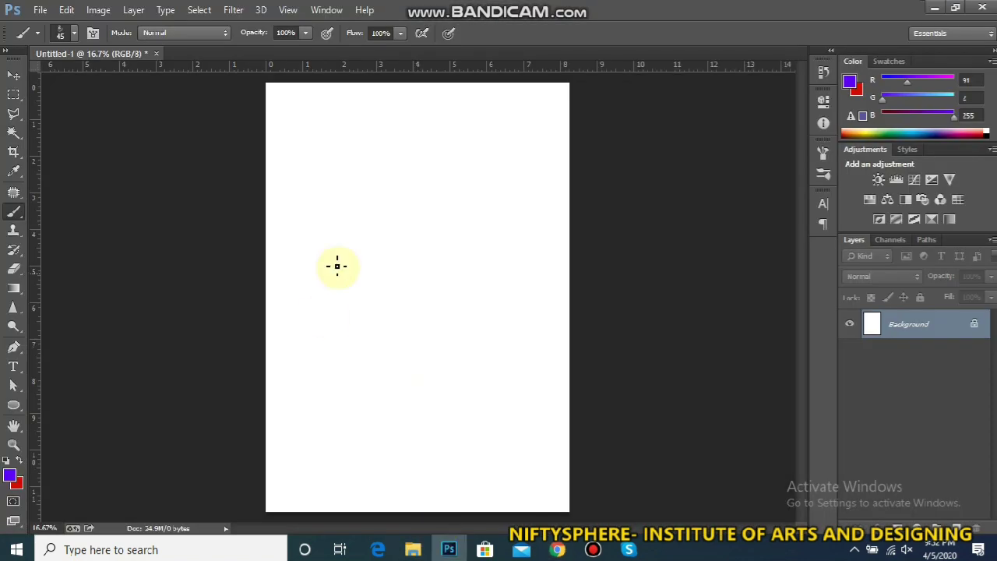
left_click(959, 527)
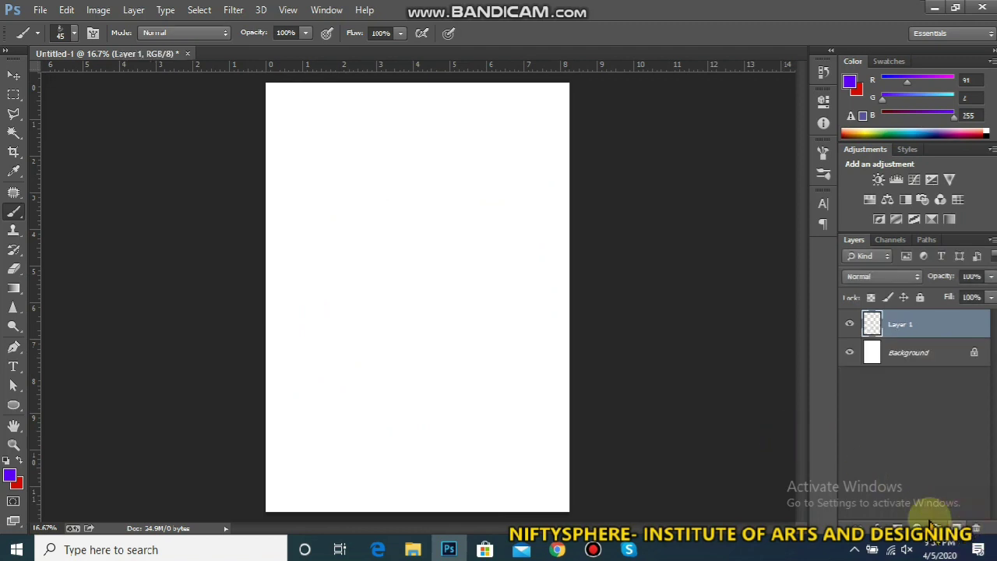
- Try to open the downloaded blue Islamic design image from the Desktop
left_click(46, 14)
left_click(45, 38)
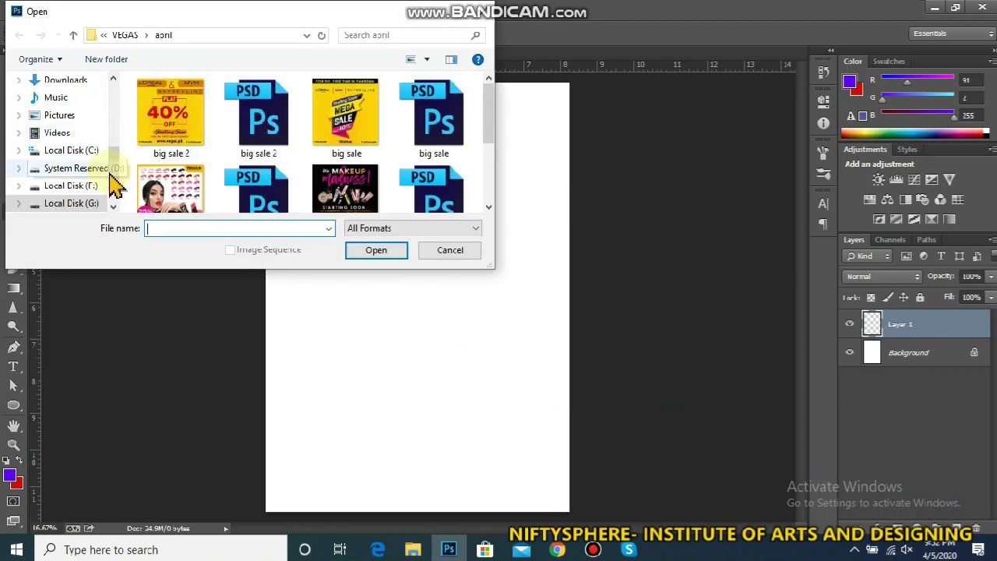
left_click_drag(113, 178, 111, 116)
scroll(82, 140, "up", 2)
scroll(116, 122, "down", 2)
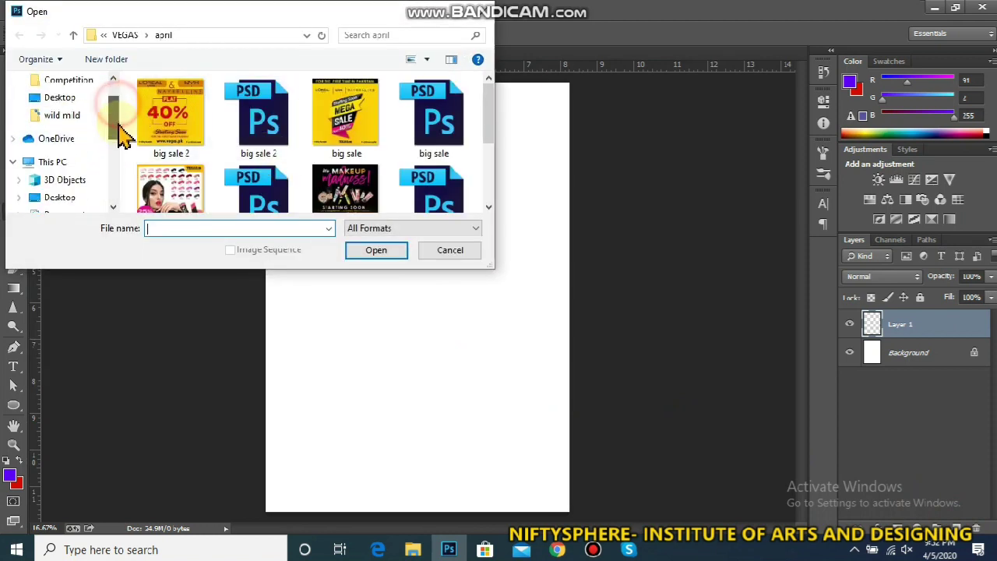
left_click(70, 162)
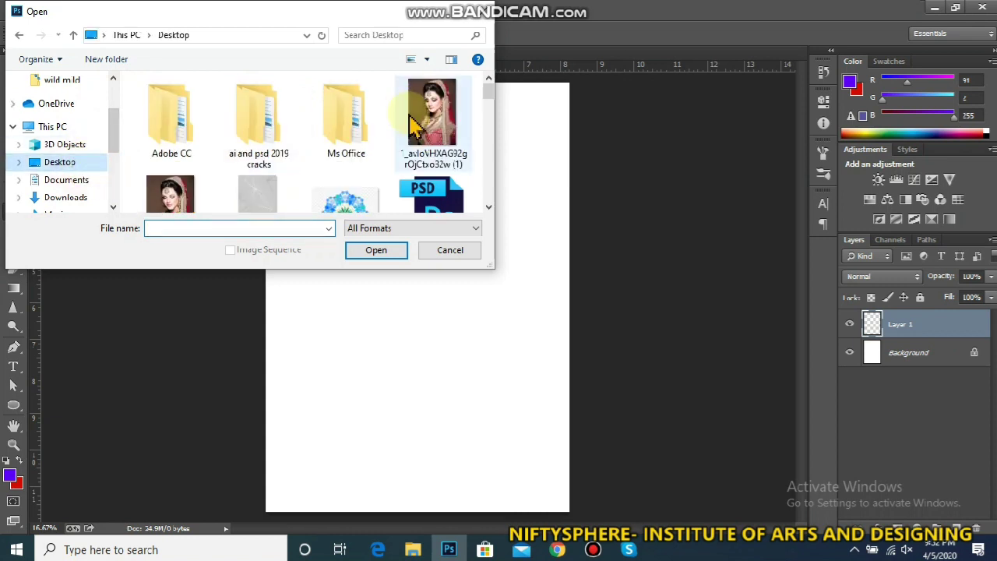
left_click(343, 199)
left_click(375, 253)
left_click(492, 218)
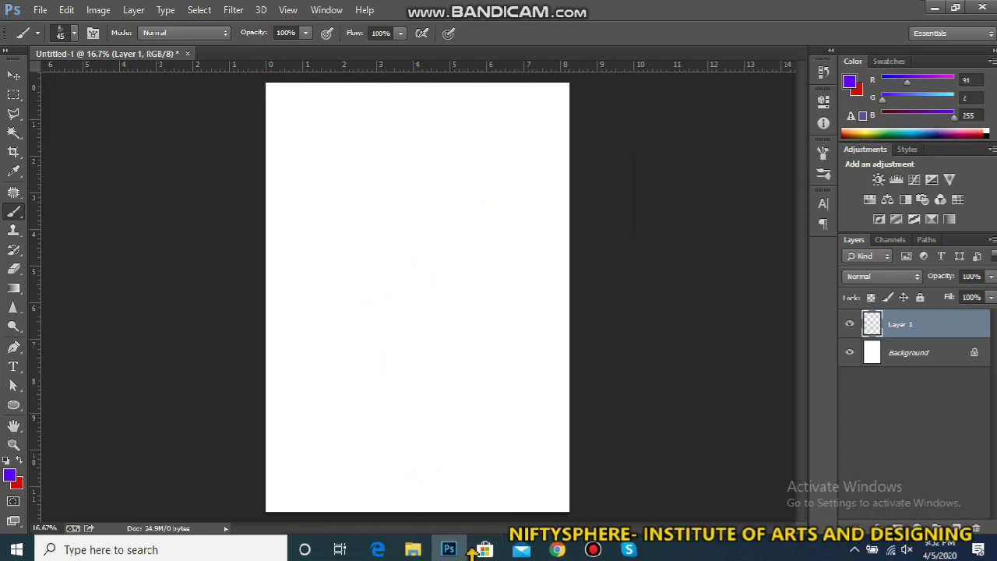
- Switch to Chrome, find the teal circular Islamic design among the related images and copy it
mouse_move(441, 557)
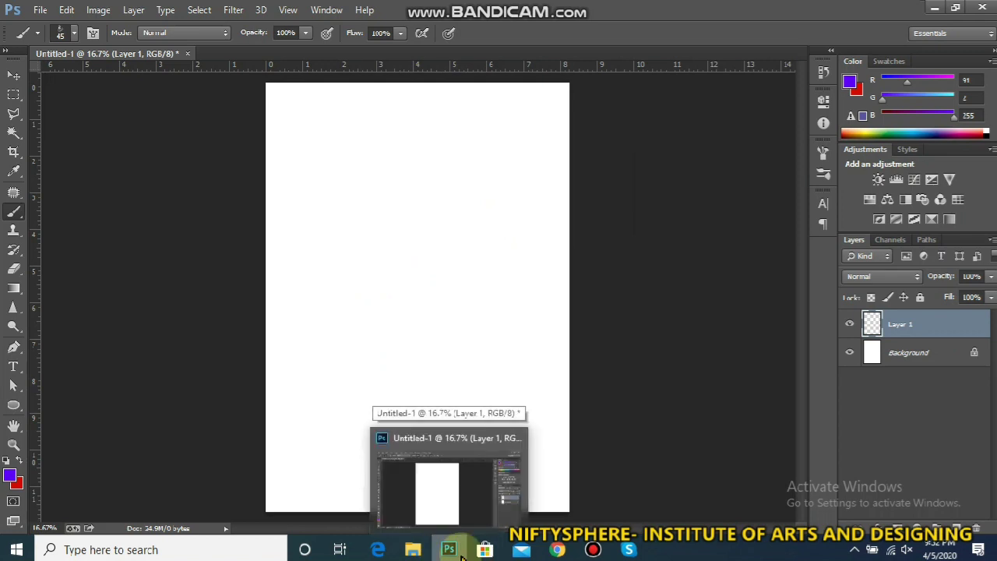
left_click(559, 552)
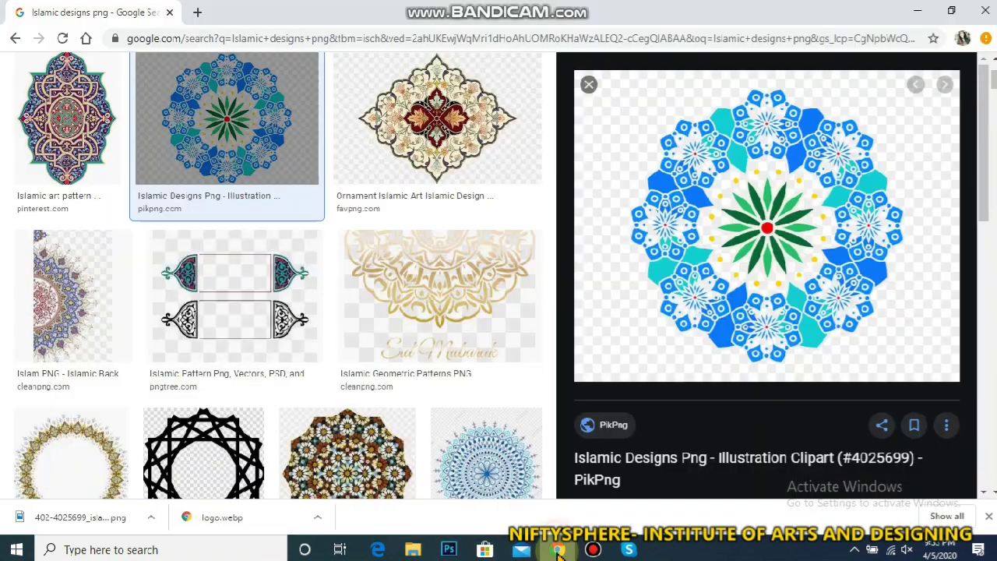
left_click(984, 165)
scroll(993, 222, "down", 5)
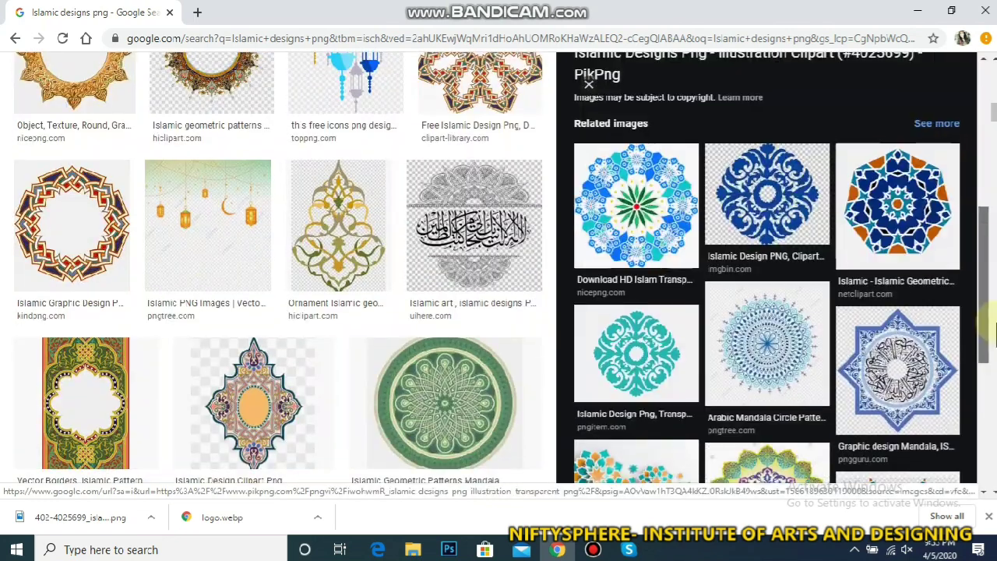
scroll(986, 350, "down", 2)
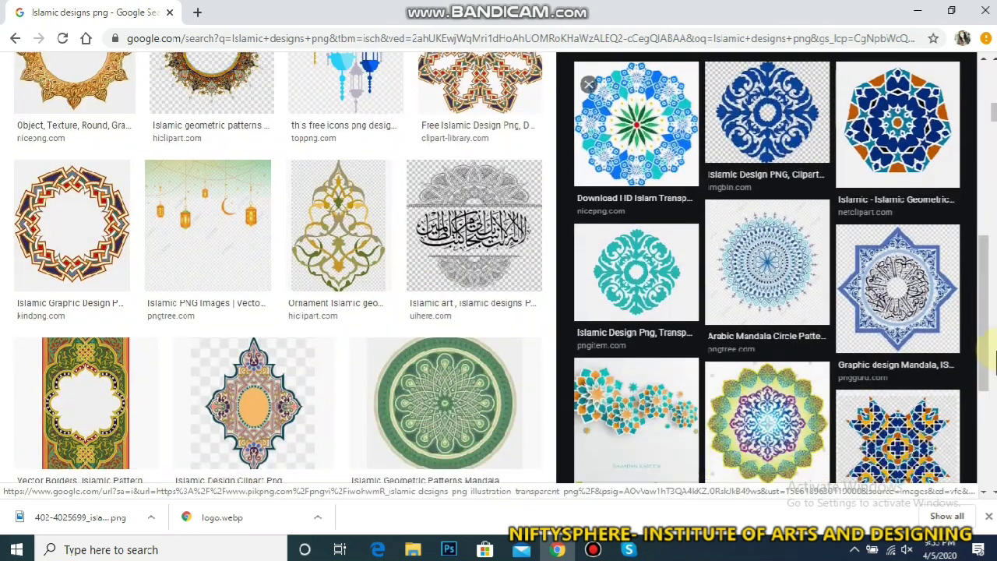
left_click(664, 300)
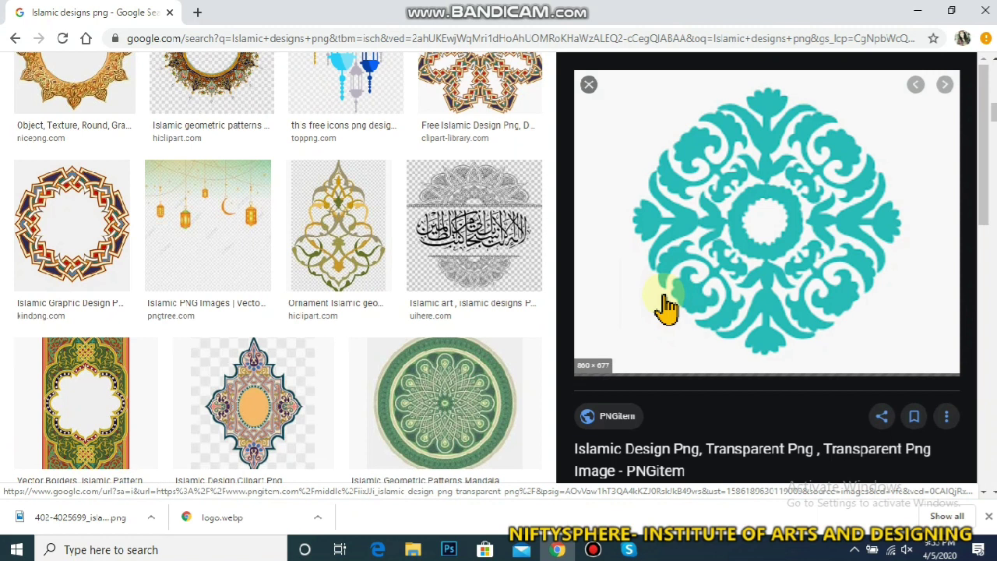
right_click(734, 226)
left_click(793, 391)
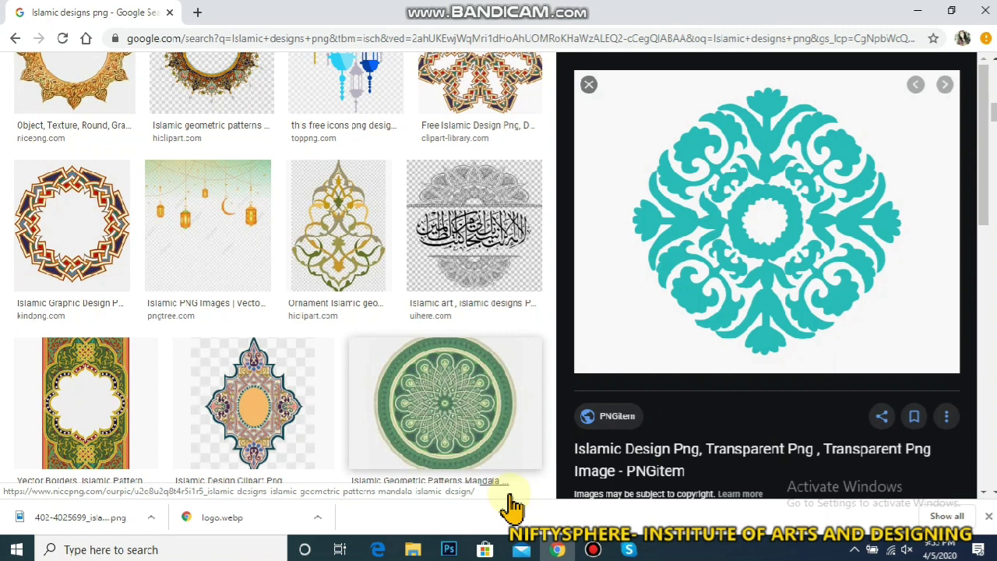
- Switch to Photoshop, paste the teal design into Layer 1 and hide the Background layer
left_click(448, 549)
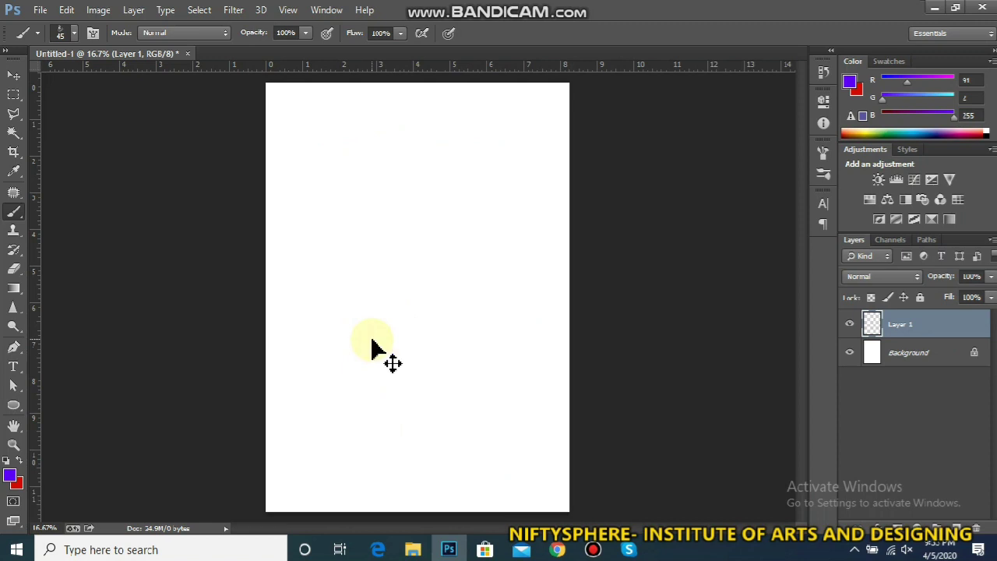
left_click_drag(372, 340, 371, 337)
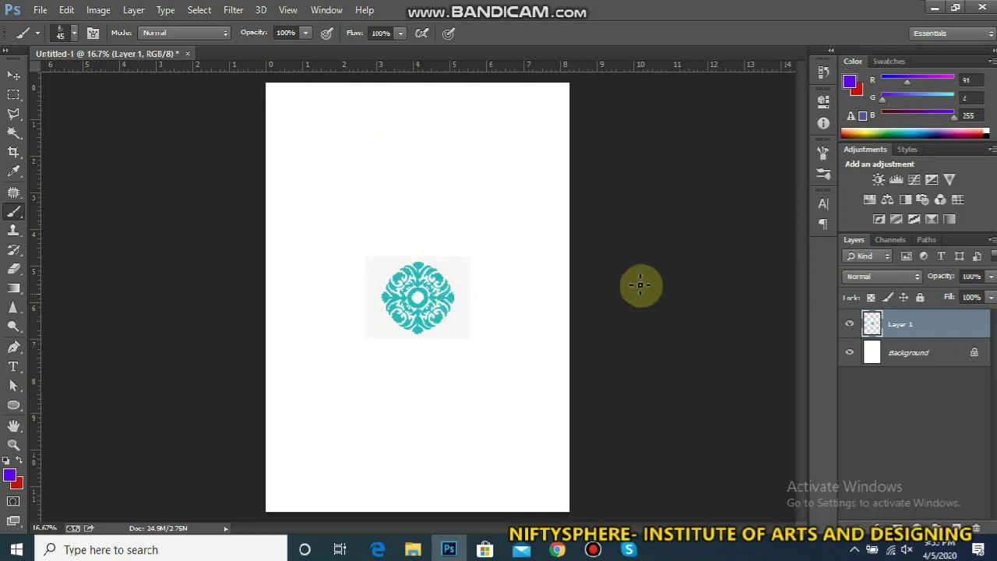
left_click(850, 353)
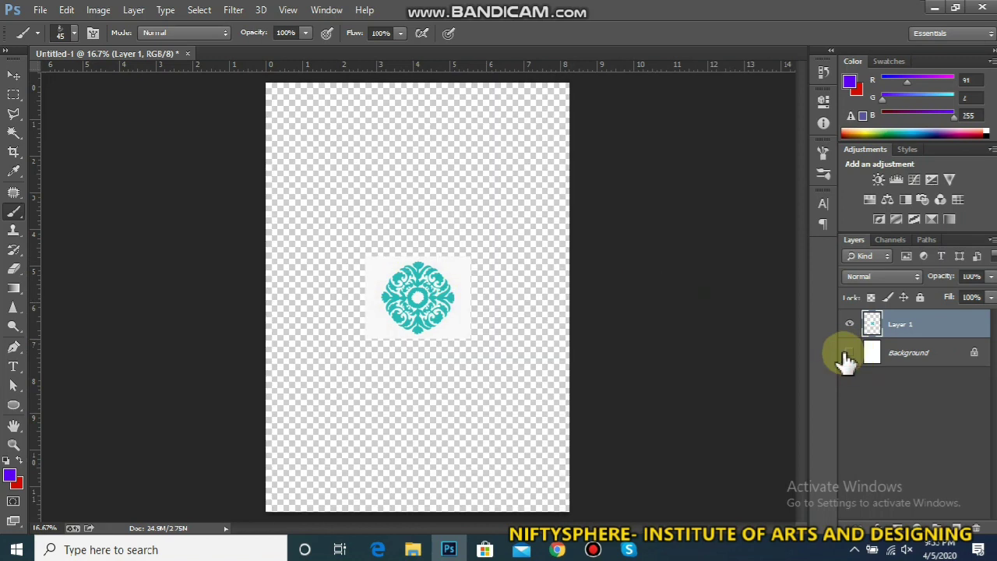
- Select the off-white area around the teal design with the Magic Wand, extend the selection to similar areas and delete it
scroll(397, 300, "up", 3)
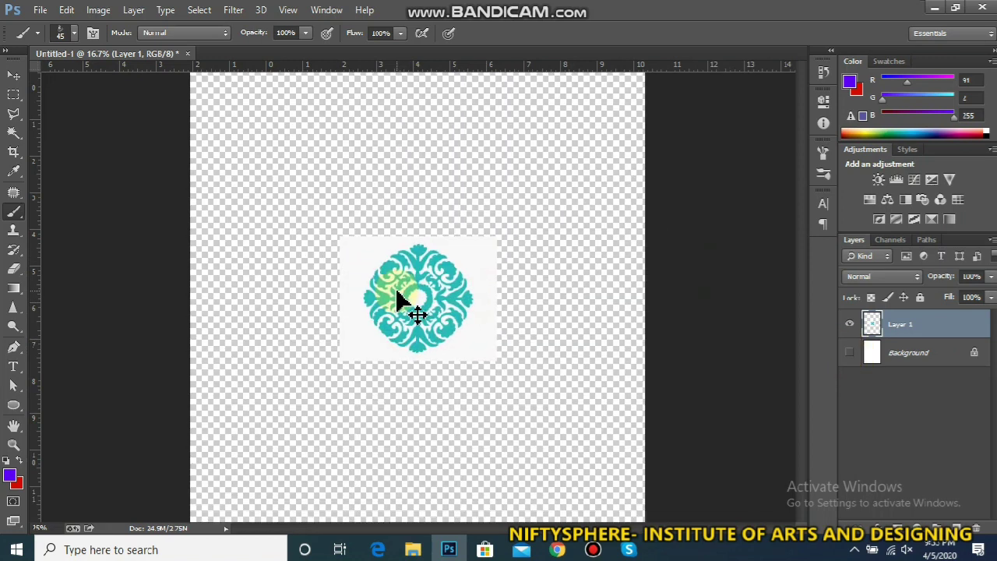
scroll(397, 300, "up", 1)
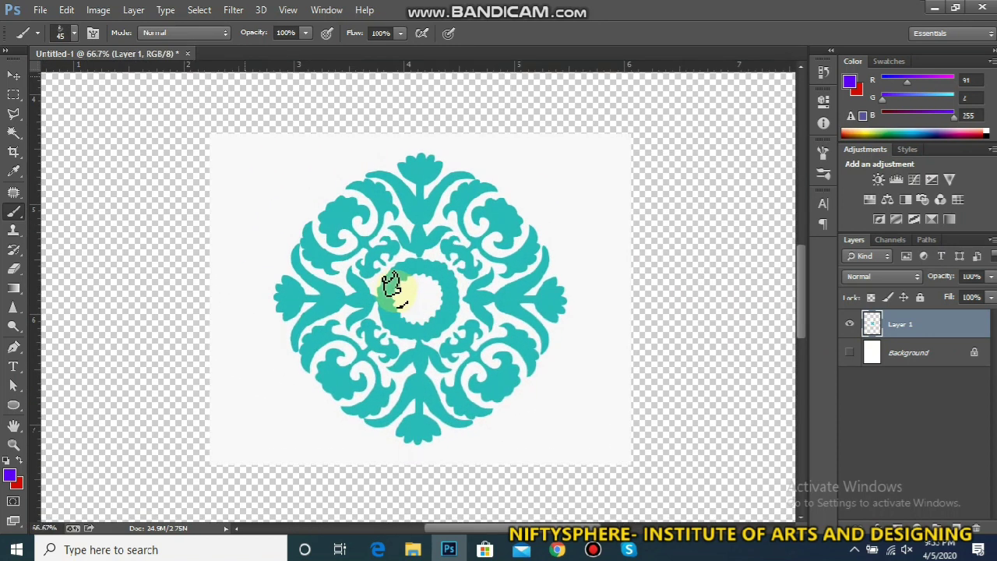
left_click(14, 141)
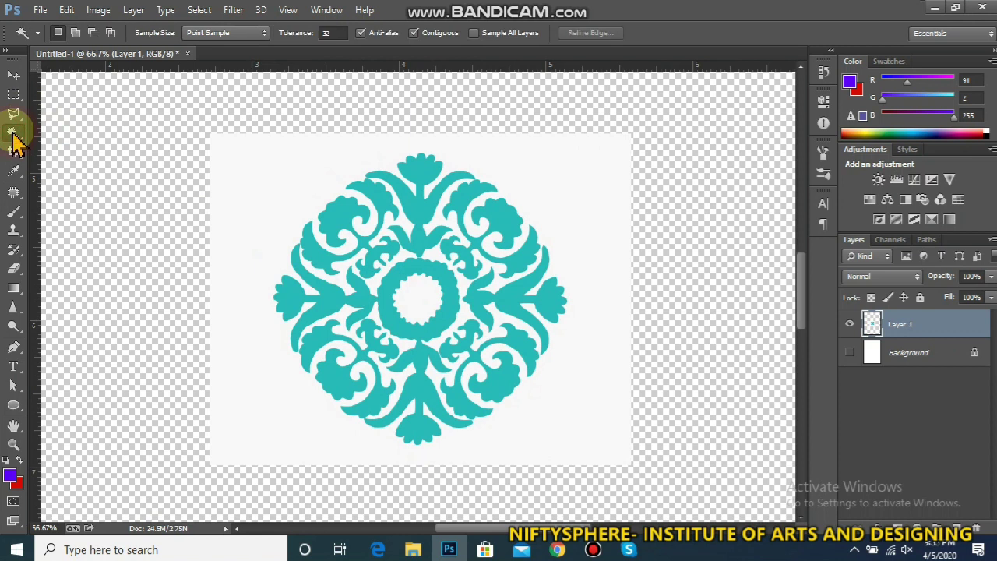
left_click(279, 197)
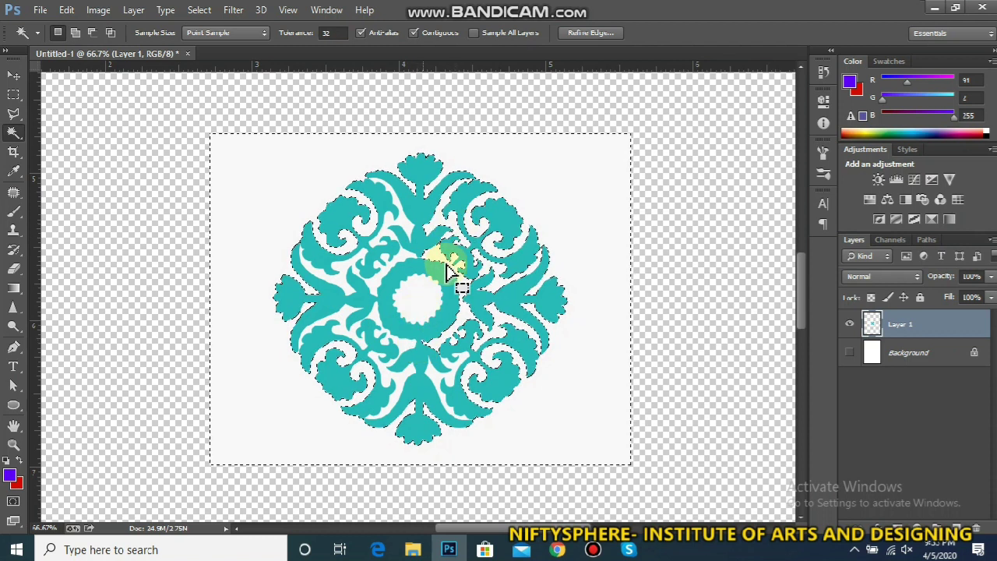
left_click(433, 322, "shift")
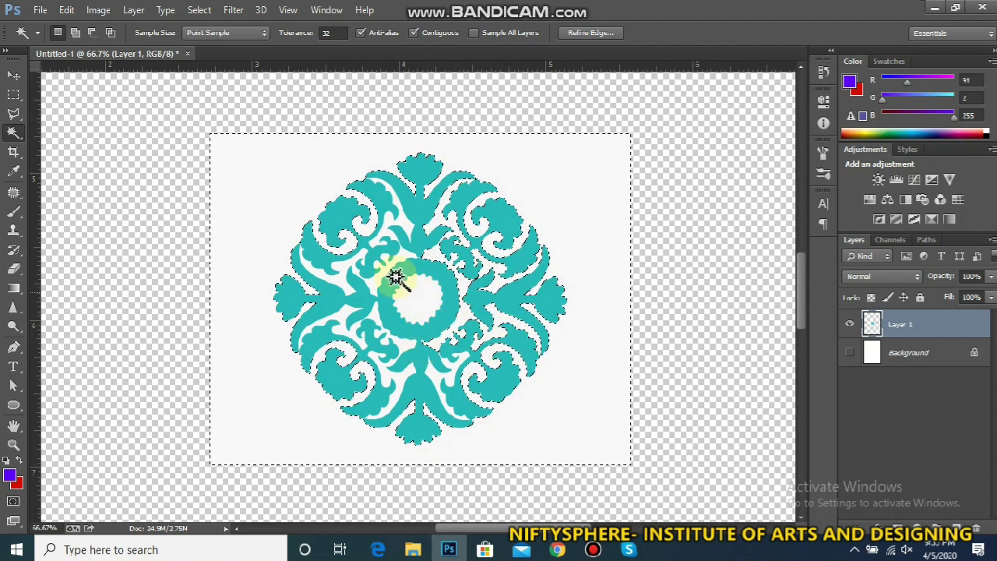
left_click(342, 279, "shift")
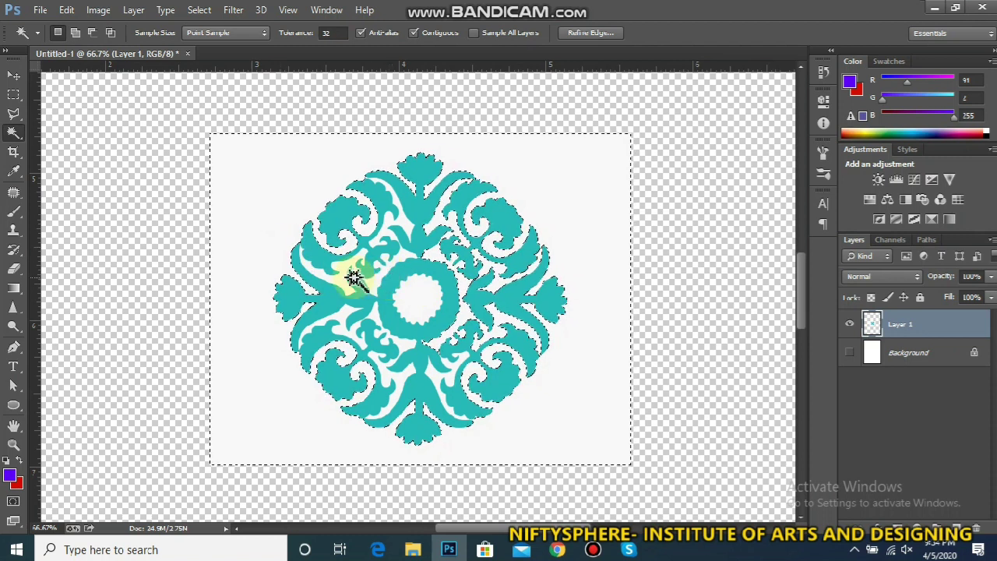
right_click(406, 265)
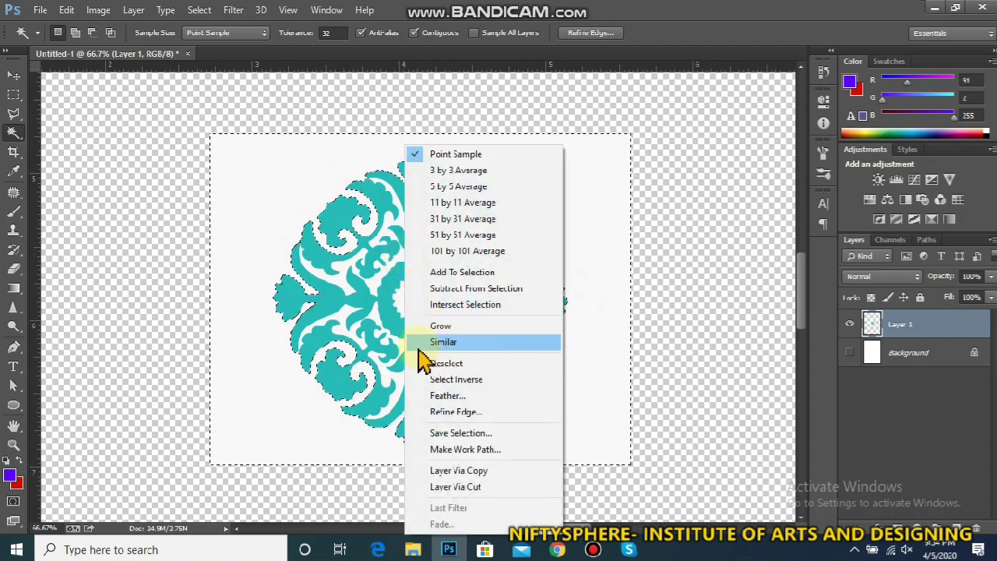
left_click(442, 343)
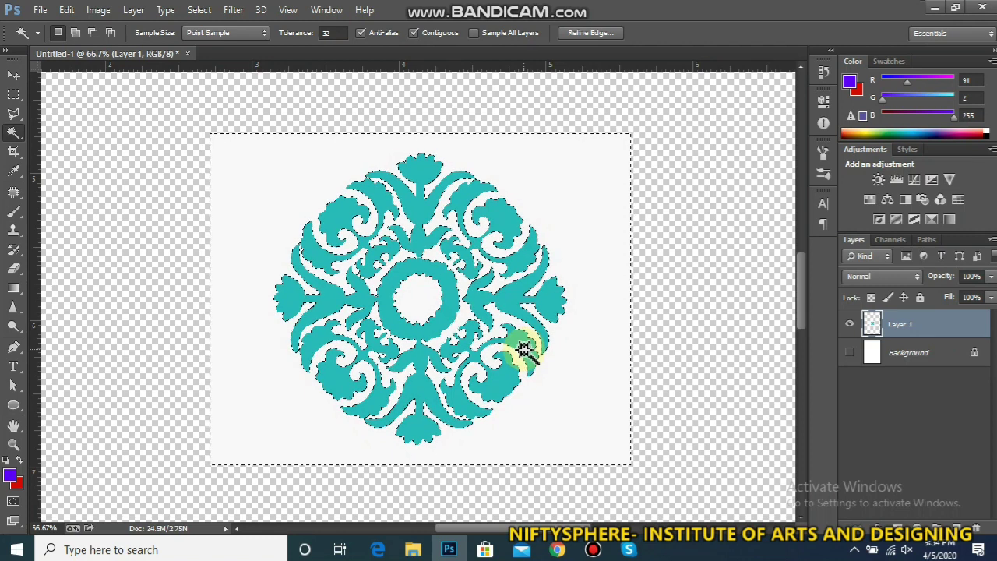
key("Delete")
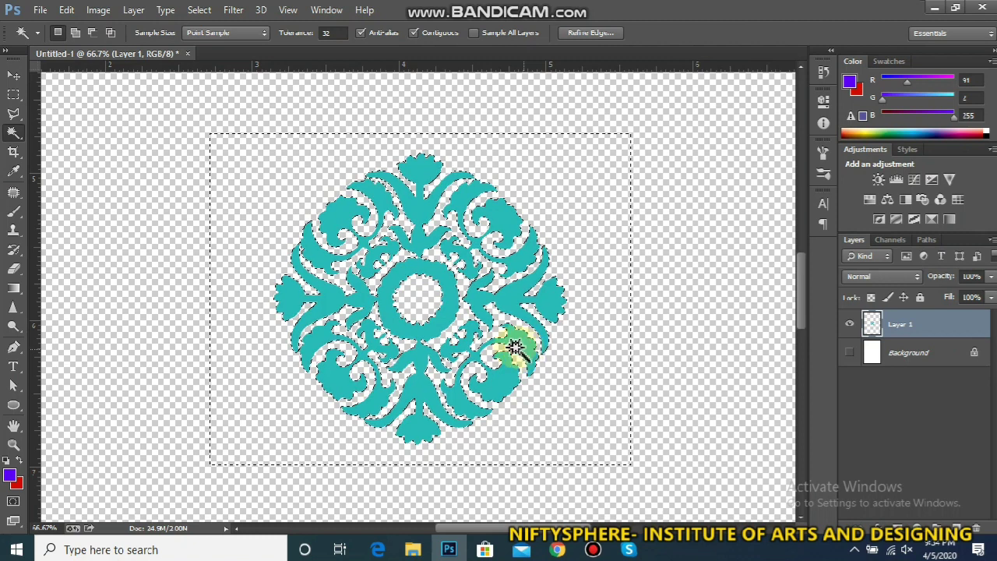
- Deselect the removed areas and make the Background layer visible again
left_click(198, 10)
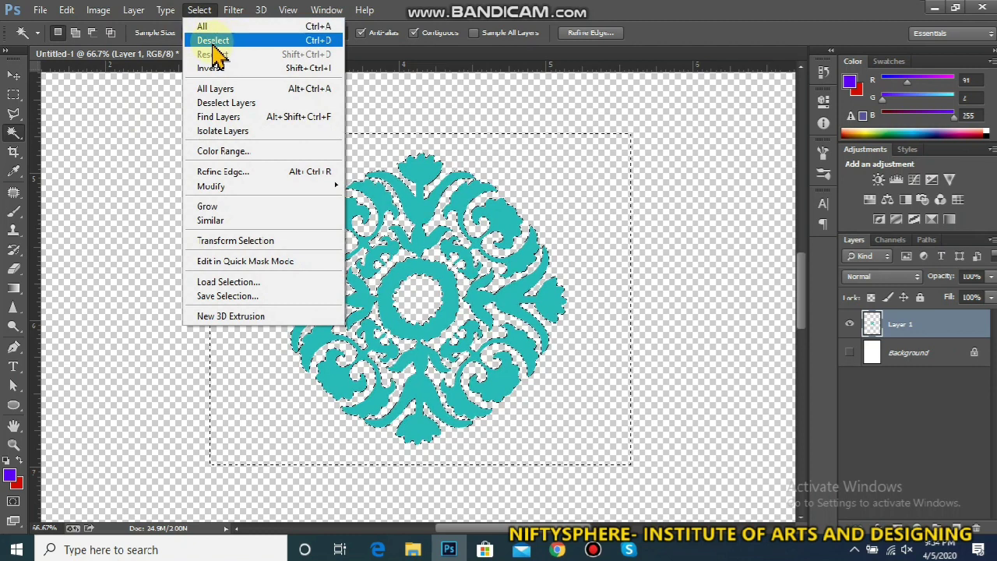
left_click(323, 40)
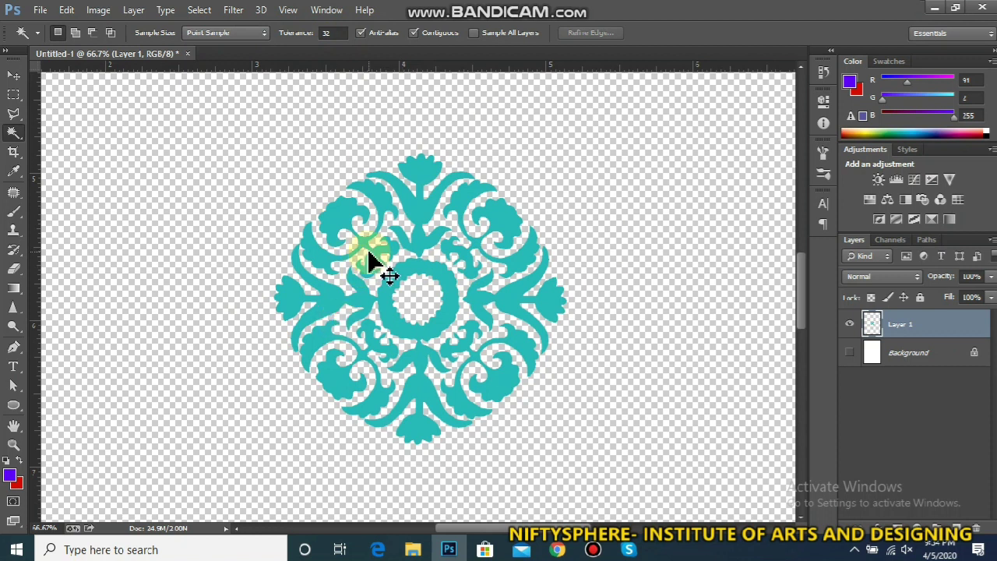
key("ctrl+minus")
key("ctrl+minus")
key("ctrl+minus")
key("ctrl+minus")
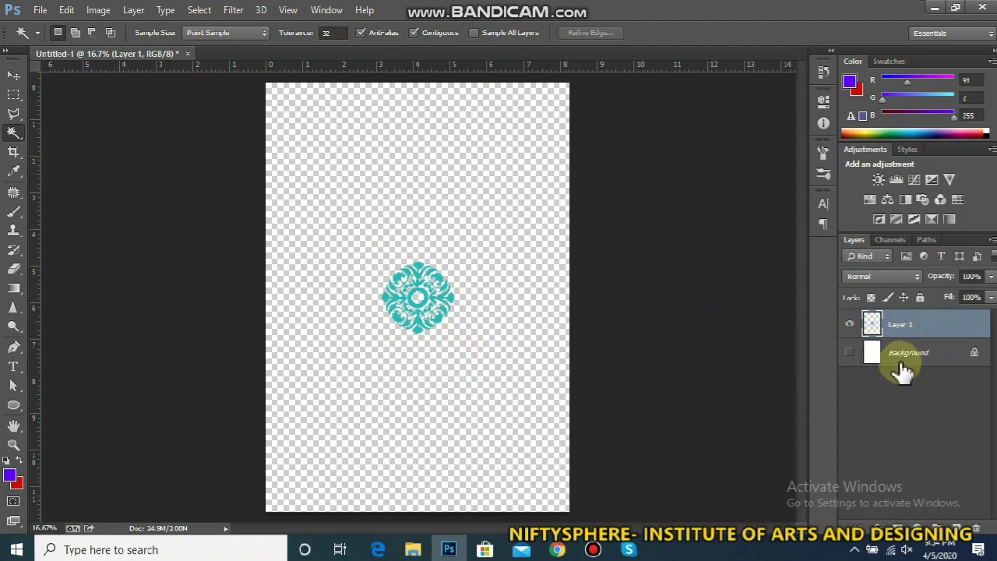
left_click(849, 352)
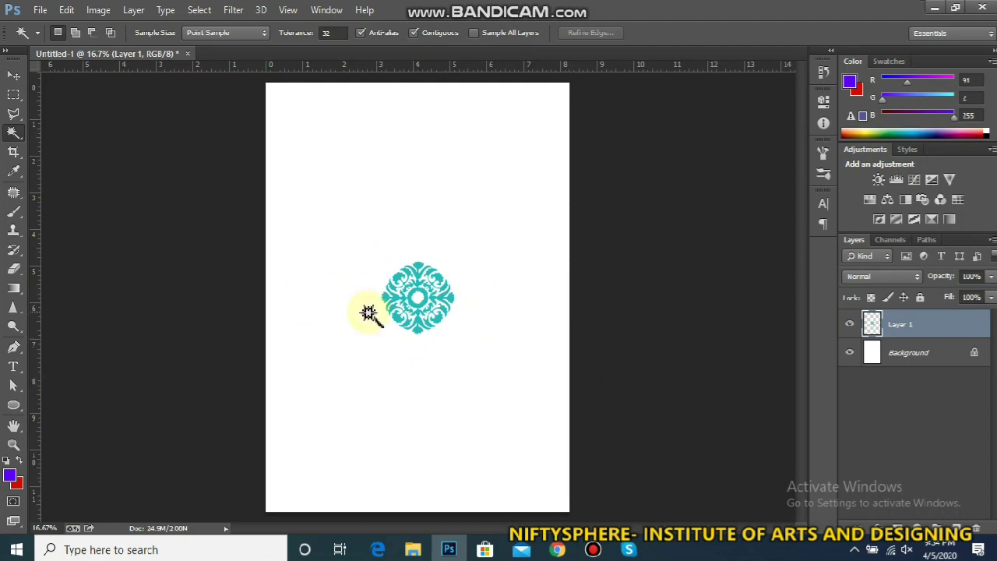
- Define the teal design on Layer 1 as a brush preset named "blue motif"
left_click(13, 75)
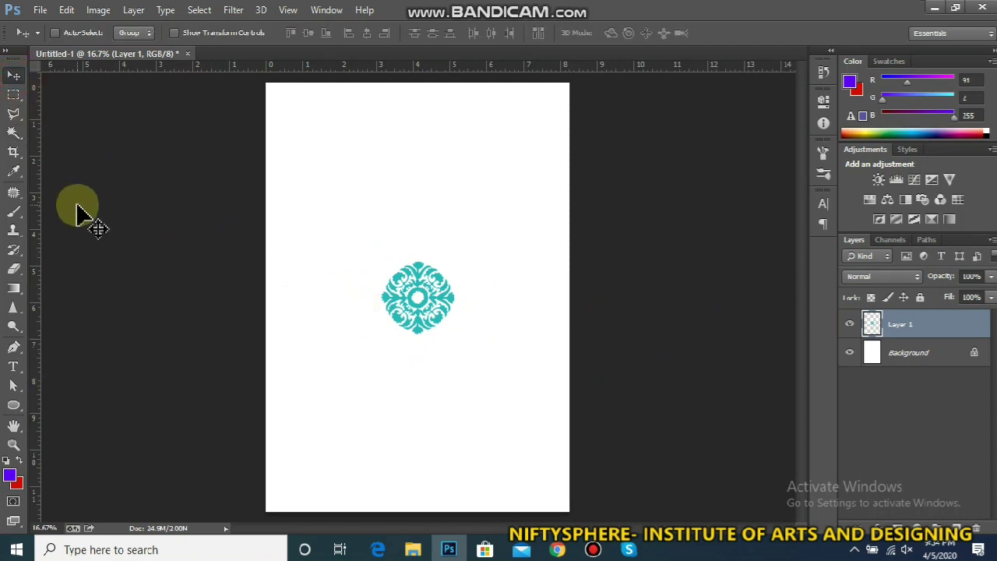
left_click(419, 297)
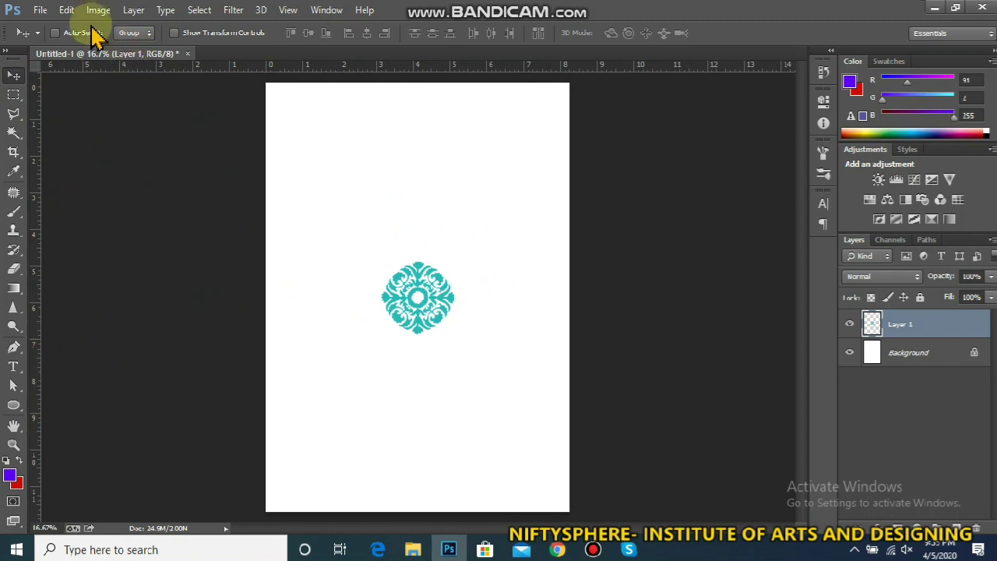
left_click(67, 11)
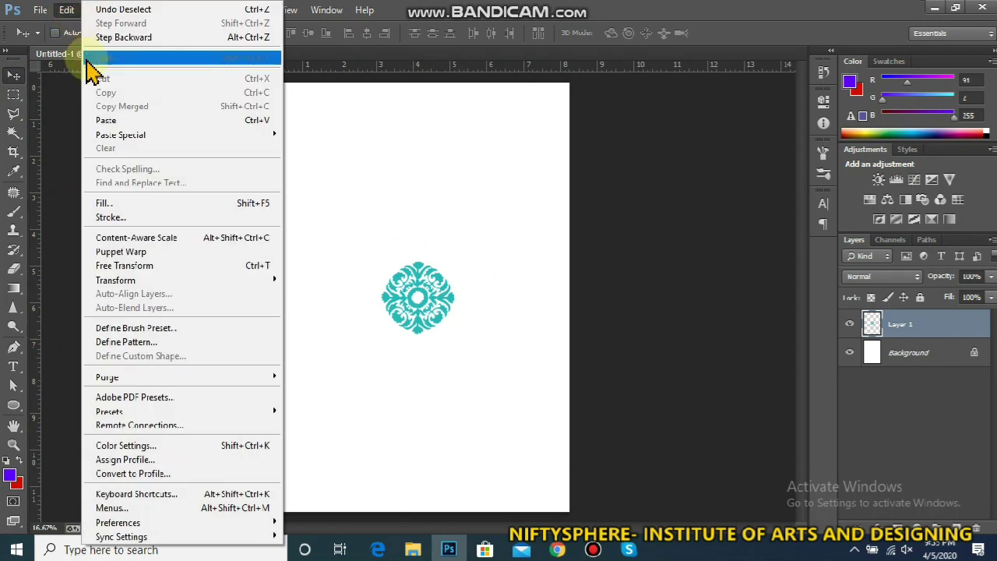
left_click(140, 330)
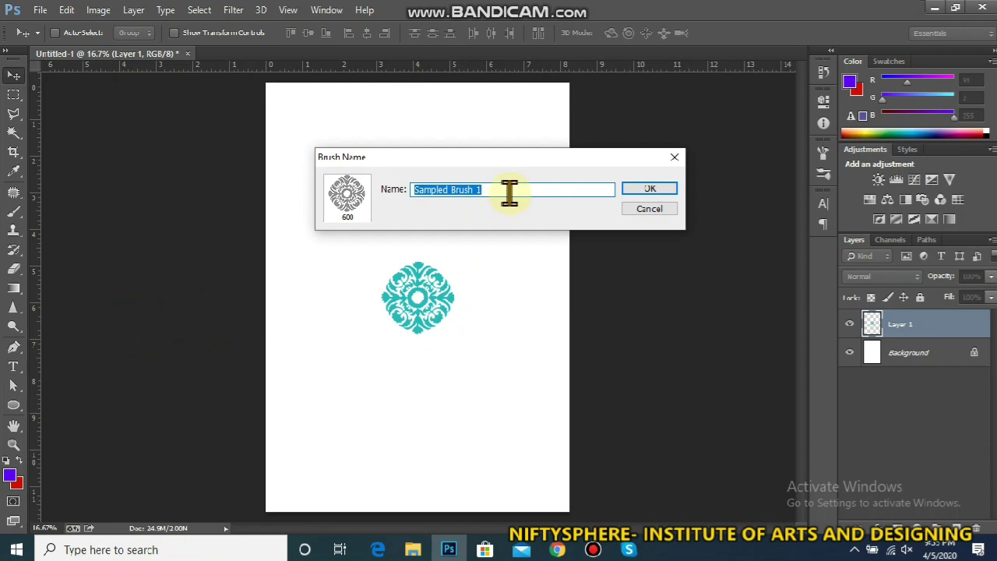
type("blue ")
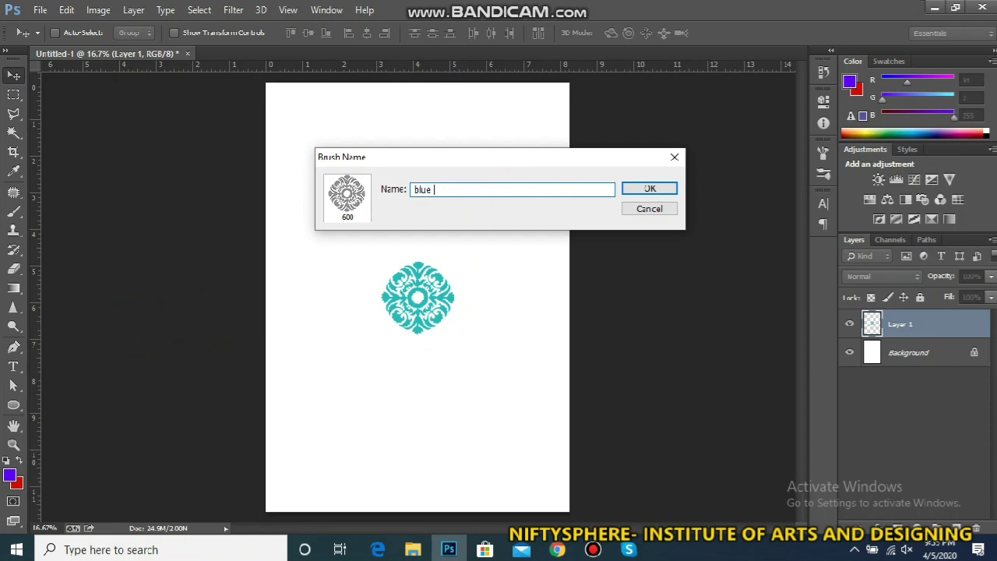
type("motif")
key("Return")
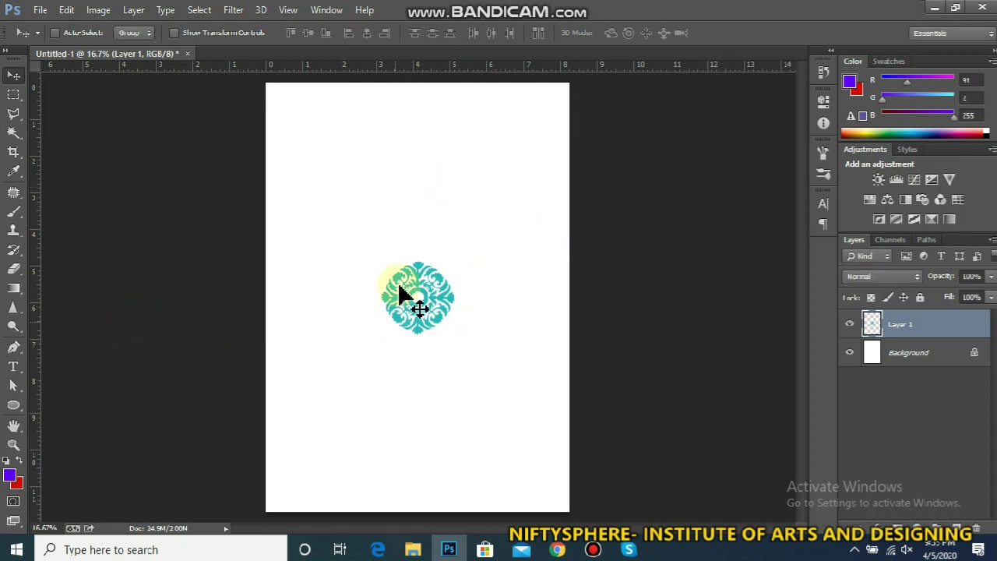
- Hide Layer 1 and choose the custom 600 px motif preset for the Brush tool
left_click(850, 325)
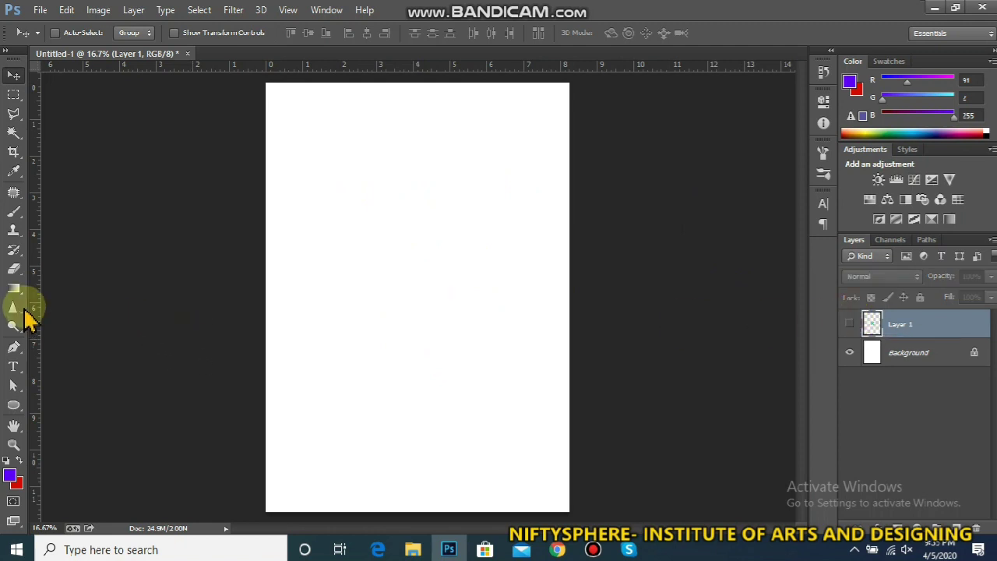
left_click(14, 213)
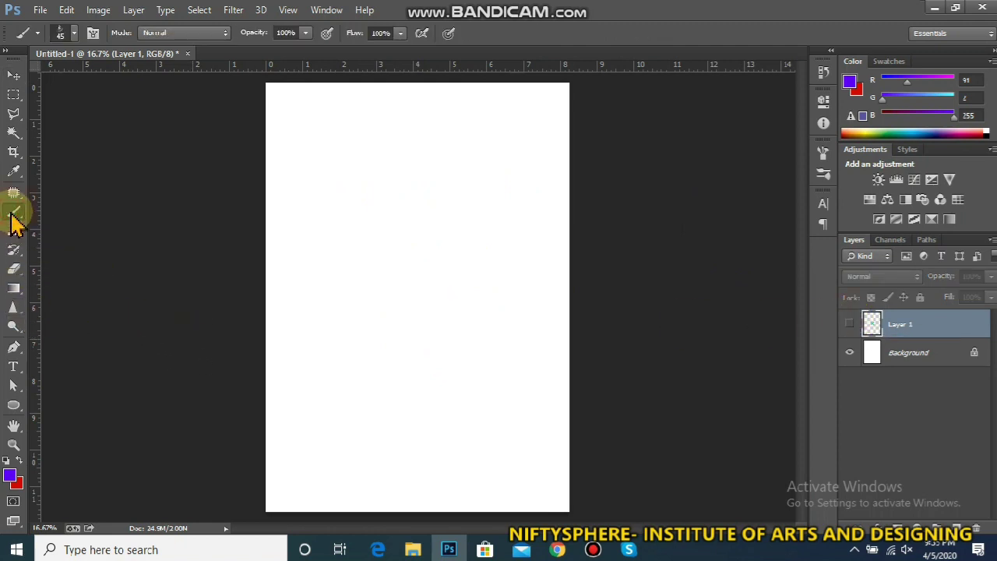
left_click(73, 33)
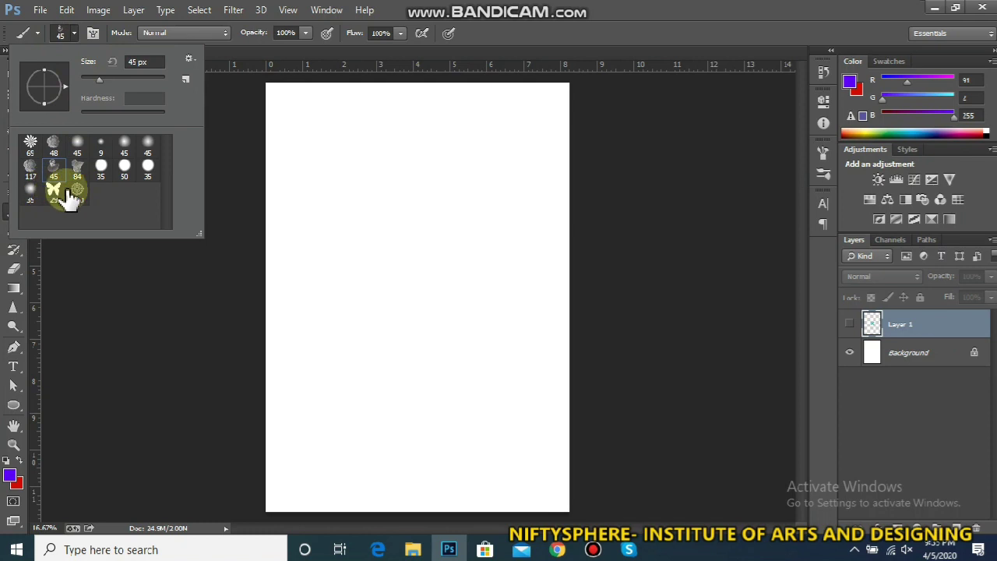
left_click(80, 200)
left_click(77, 196)
- Keep the purple foreground colour, add a new layer and stamp the motif once in the page's upper-left area
left_click(10, 474)
left_click(10, 474)
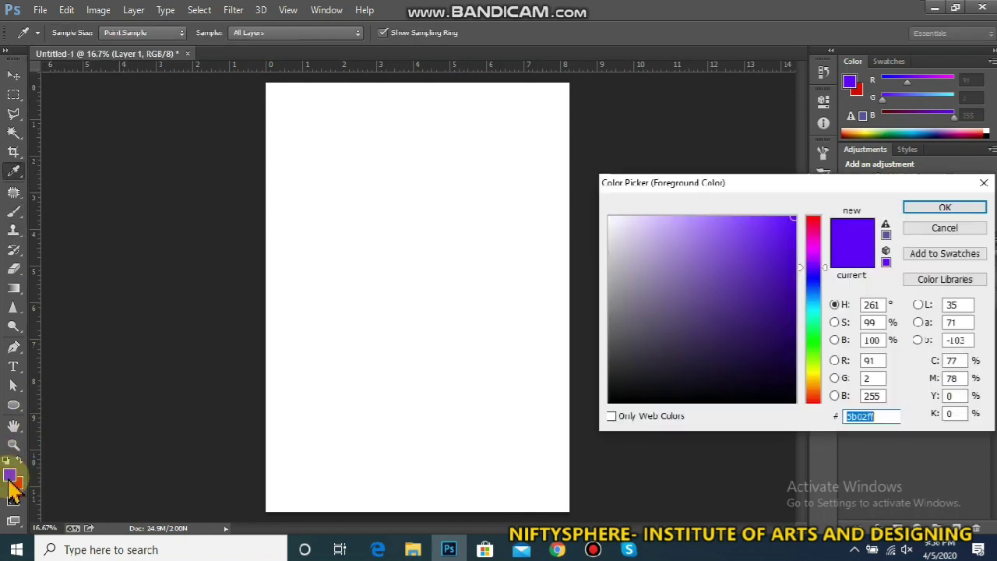
key("Return")
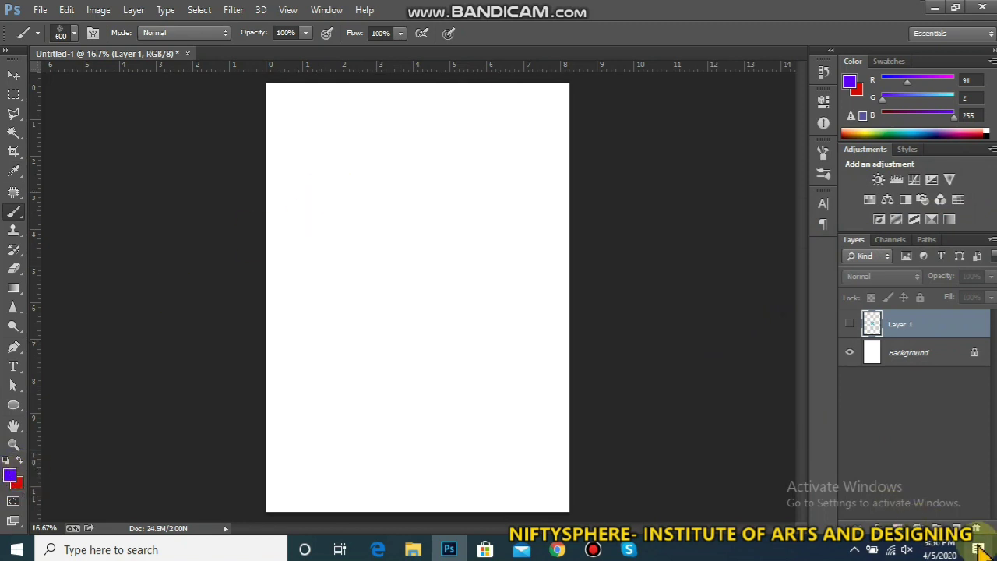
left_click(959, 527)
left_click(490, 276)
left_click(317, 188)
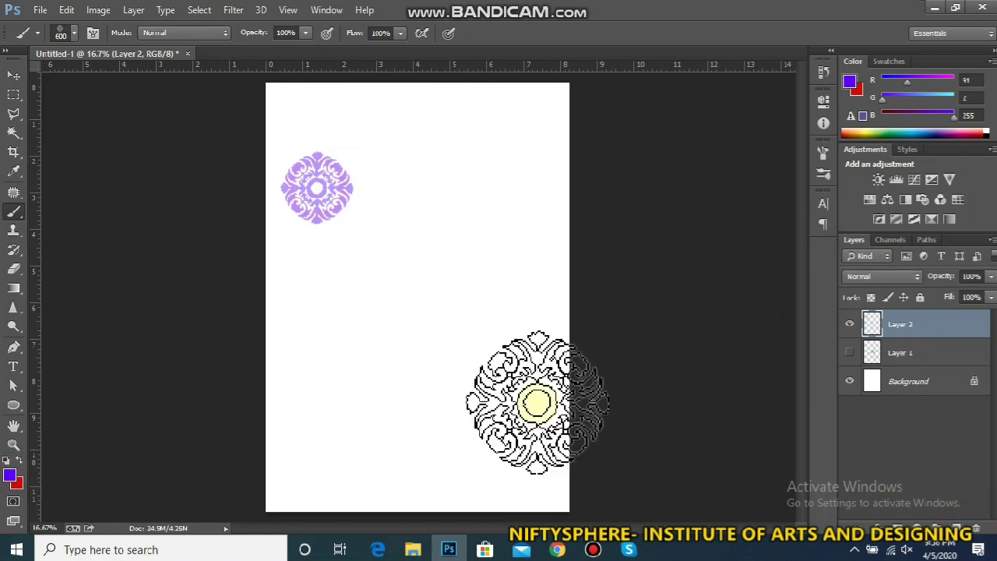
- Swap to the red foreground colour, try a single motif stamp and a long winding stroke, and delete the painted layer
left_click(20, 461)
left_click(438, 257)
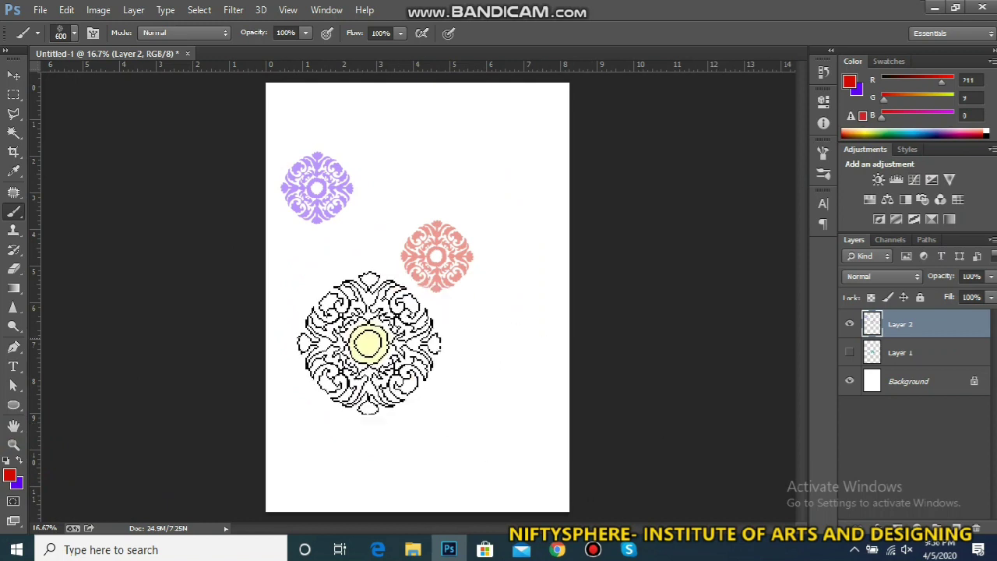
left_click(317, 333)
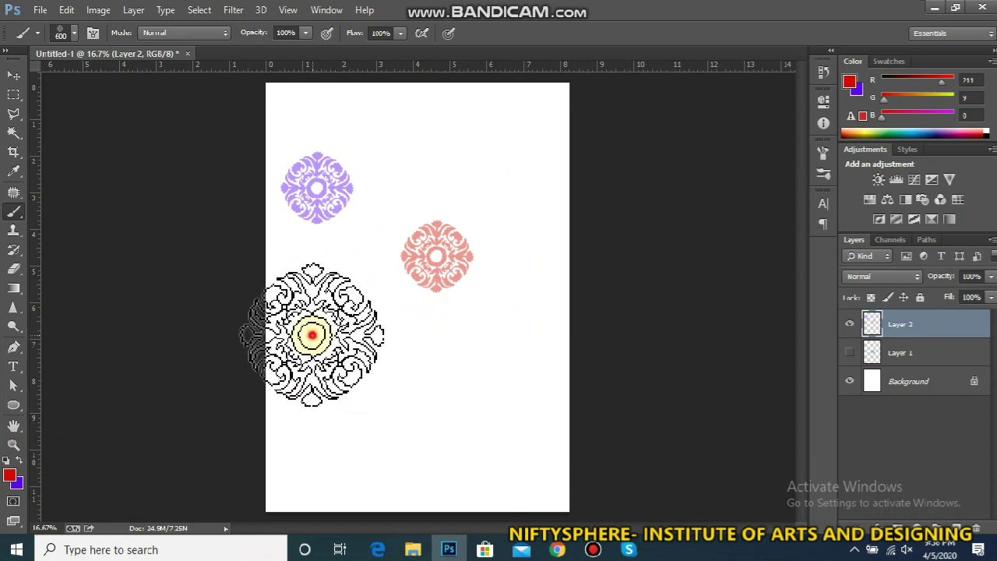
mouse_move(317, 334)
left_mouse_down()
mouse_move(392, 330)
mouse_move(431, 353)
mouse_move(450, 397)
mouse_move(434, 440)
mouse_move(402, 452)
mouse_move(357, 416)
mouse_move(337, 360)
mouse_move(370, 249)
mouse_move(452, 174)
mouse_move(424, 139)
mouse_move(383, 125)
mouse_move(332, 144)
mouse_move(312, 190)
mouse_move(335, 219)
mouse_move(448, 231)
mouse_move(517, 298)
mouse_move(529, 382)
mouse_move(433, 412)
mouse_move(402, 319)
mouse_move(529, 207)
mouse_move(494, 113)
left_mouse_up()
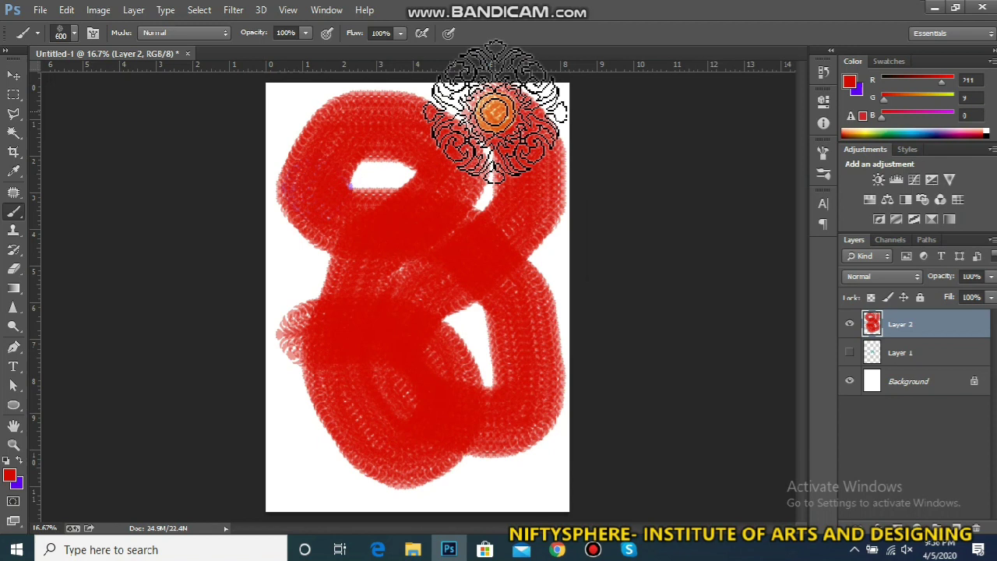
key("Delete")
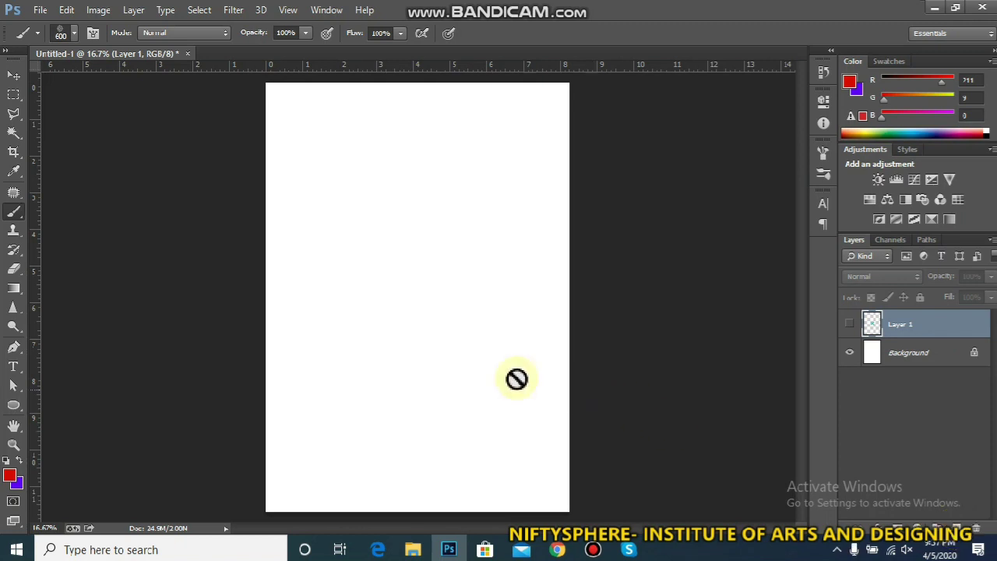
- Add a new empty layer above Layer 1 and set the motif brush's tip spacing to 95%
left_click(956, 530)
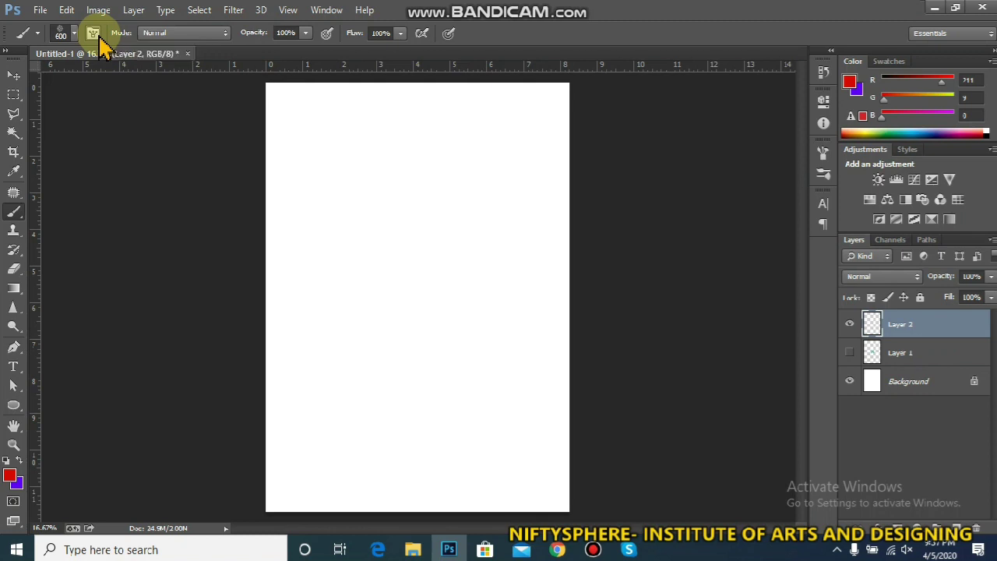
left_click(93, 33)
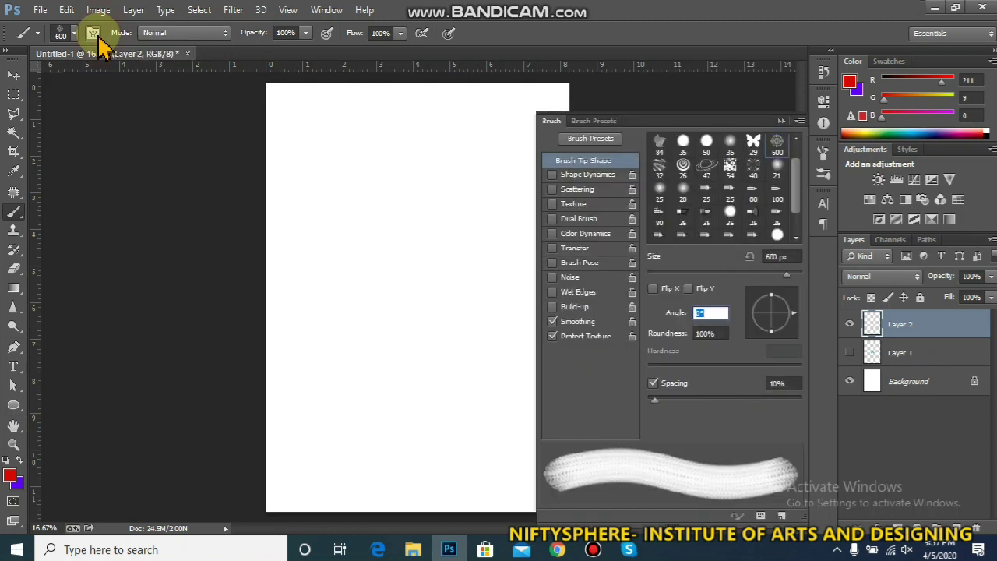
mouse_move(656, 122)
left_mouse_down()
mouse_move(605, 74)
mouse_move(642, 81)
left_mouse_up()
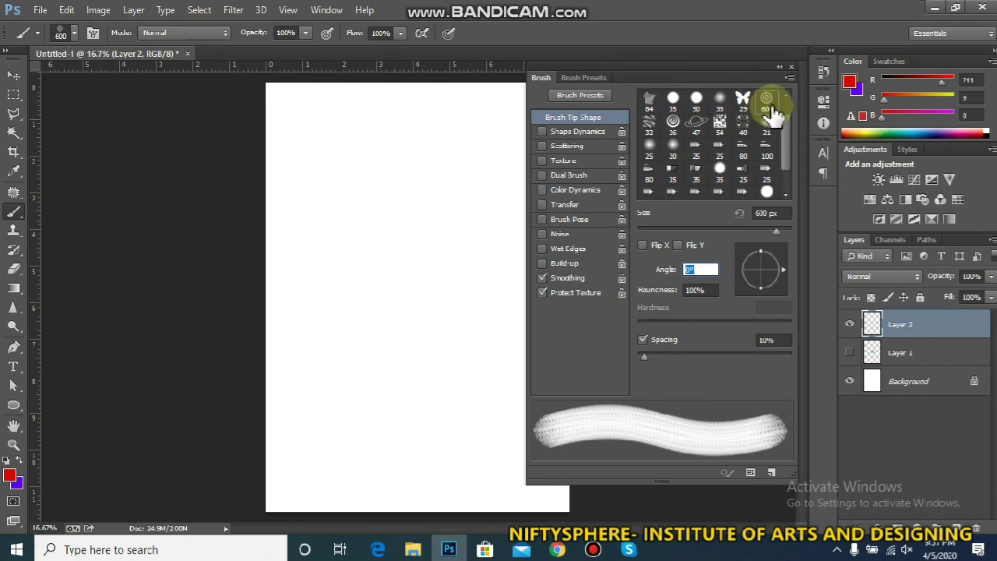
left_click(350, 175)
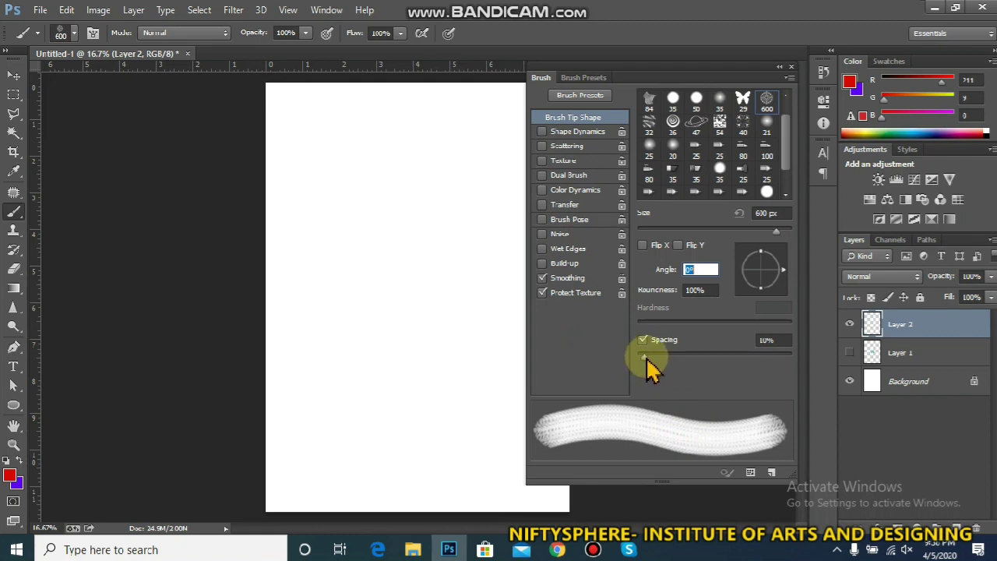
left_click_drag(646, 361, 662, 368)
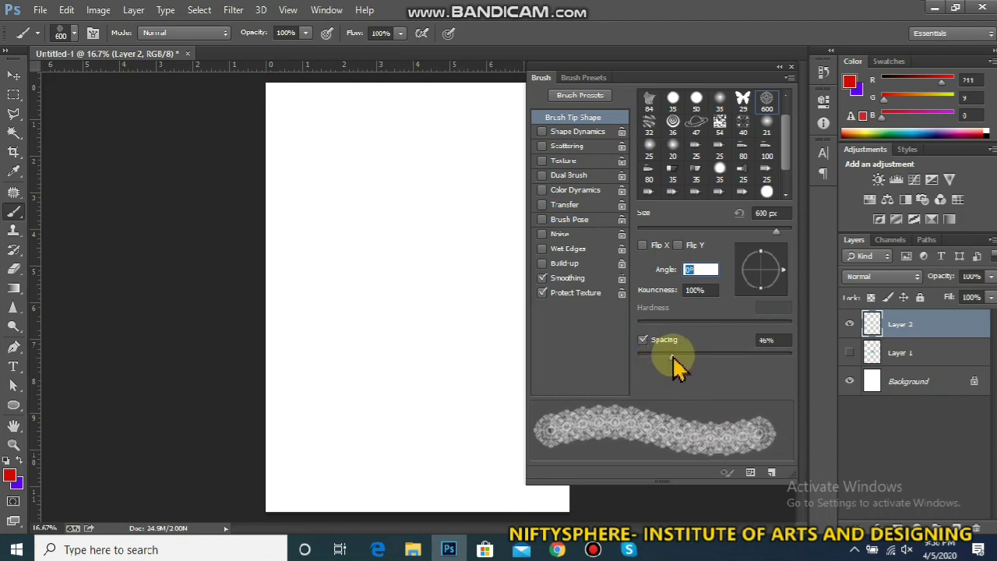
mouse_move(680, 367)
left_mouse_down()
mouse_move(772, 366)
mouse_move(710, 371)
left_mouse_up()
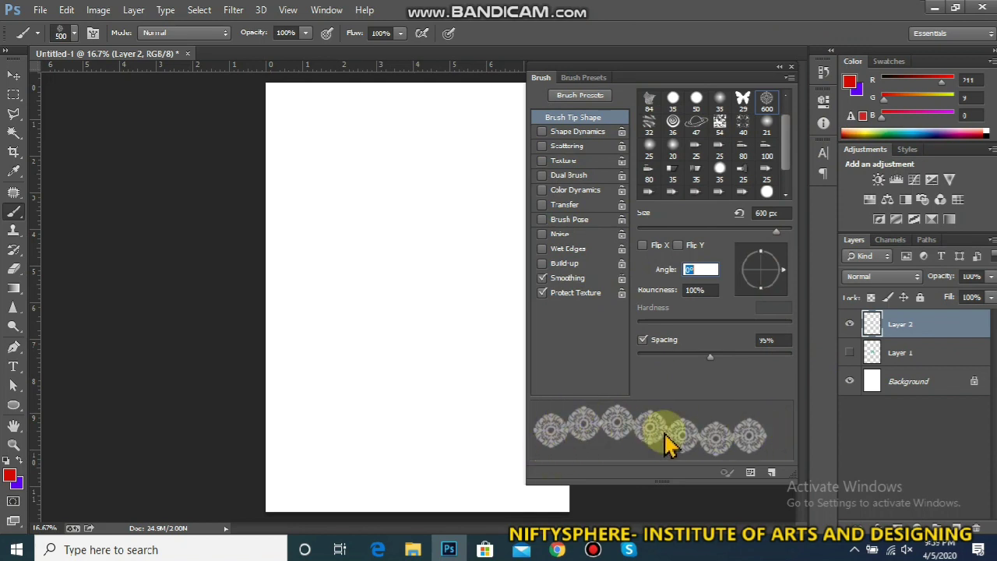
- Turn off Smoothing and Protect Texture for the motif brush, try Build-up, and leave Wet Edges enabled
left_click(543, 279)
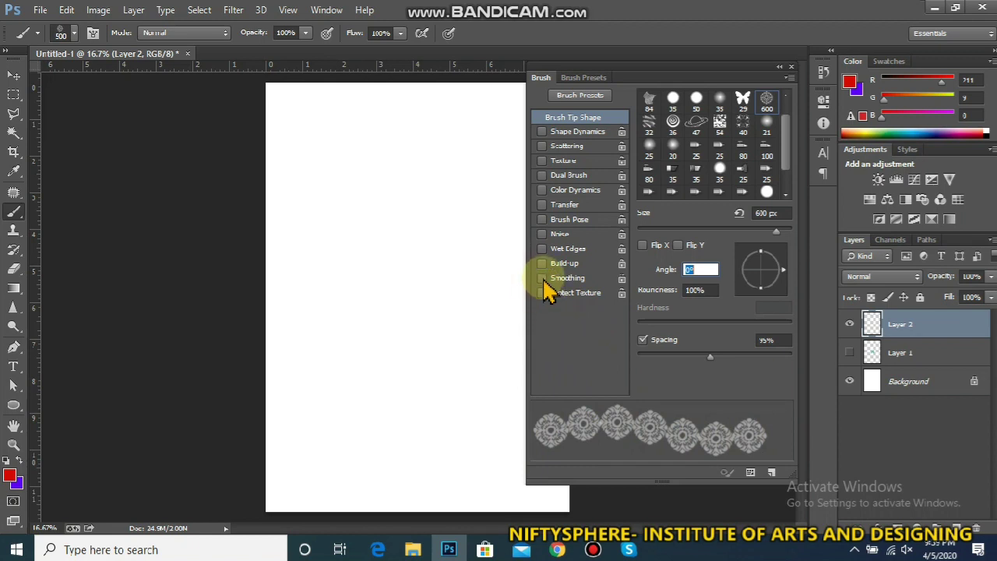
left_click(543, 264)
left_click(543, 249)
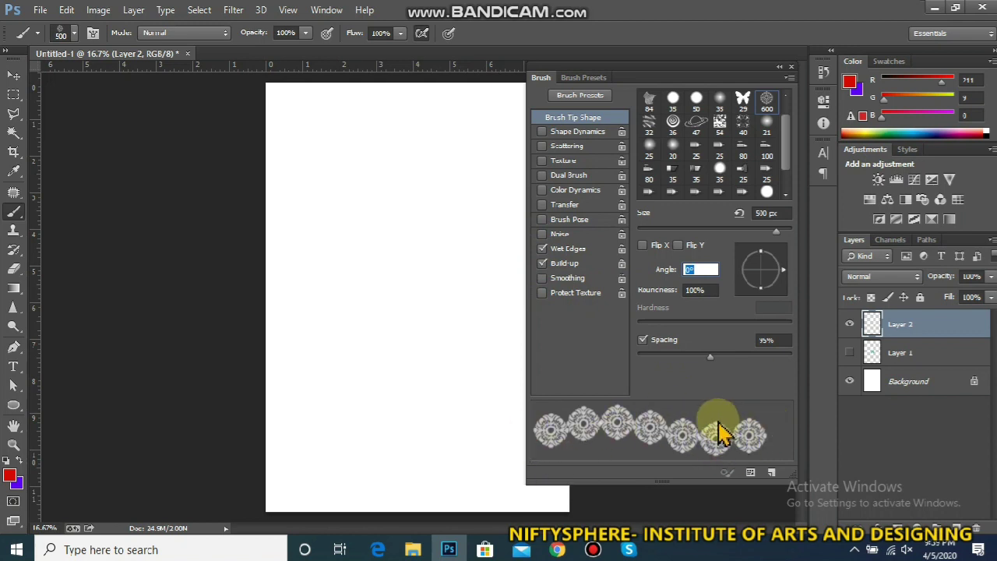
left_click(542, 263)
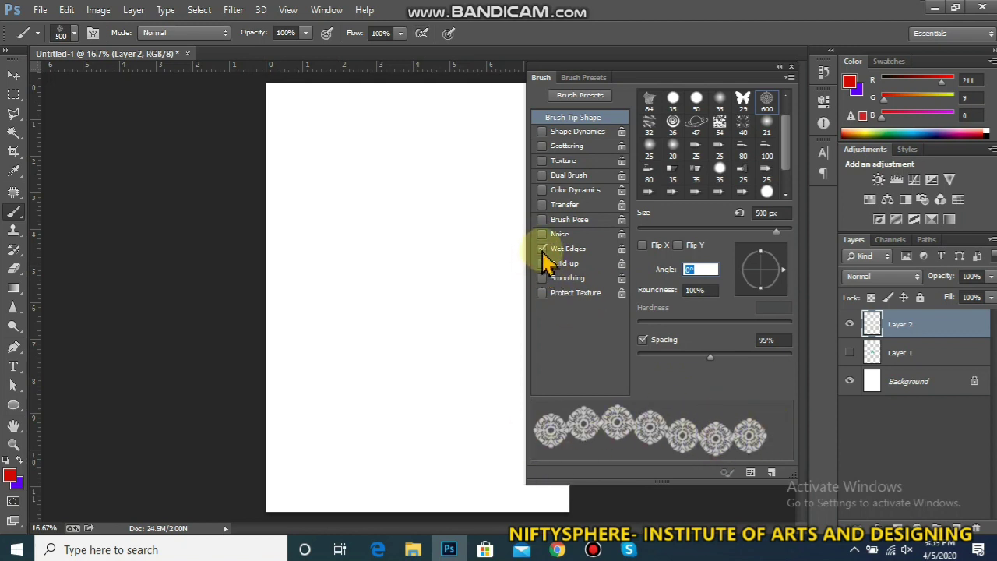
- Try the Noise, Brush Pose and Transfer options on the motif brush and switch each one off again
left_click(542, 234)
left_click(543, 235)
left_click(543, 249)
left_click(543, 220)
left_click(542, 220)
left_click(542, 205)
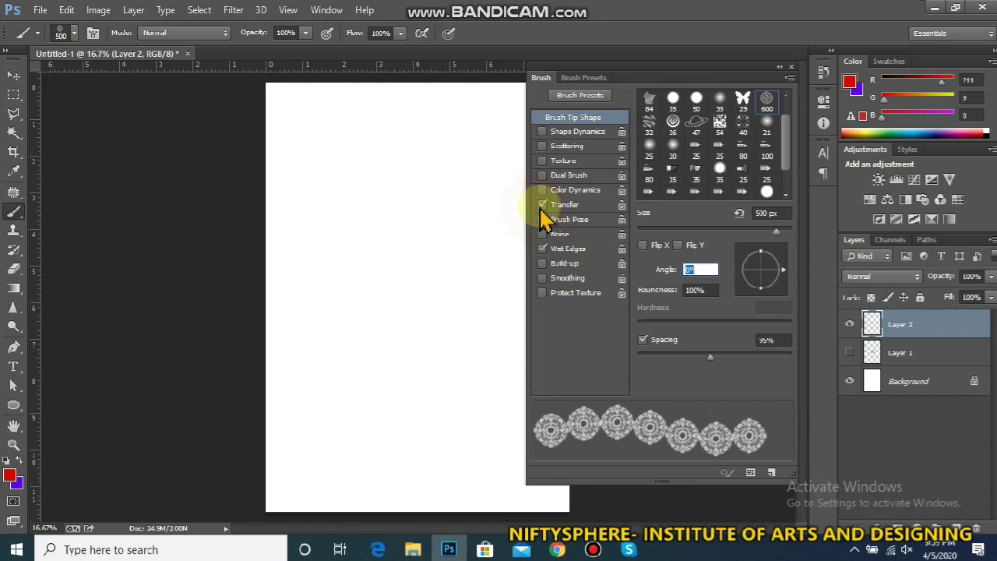
left_click(543, 207)
- Try Color Dynamics, Dual Brush, Texture and Scattering in turn on the motif brush, switching each off again
left_click(542, 191)
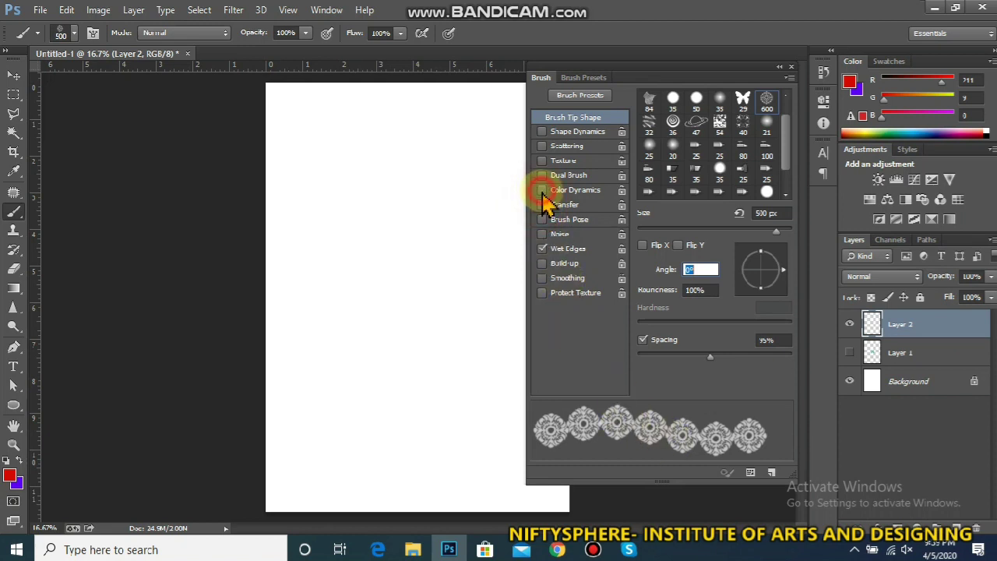
left_click(542, 177)
left_click(542, 176)
left_click(542, 176)
left_click(543, 179)
left_click(543, 162)
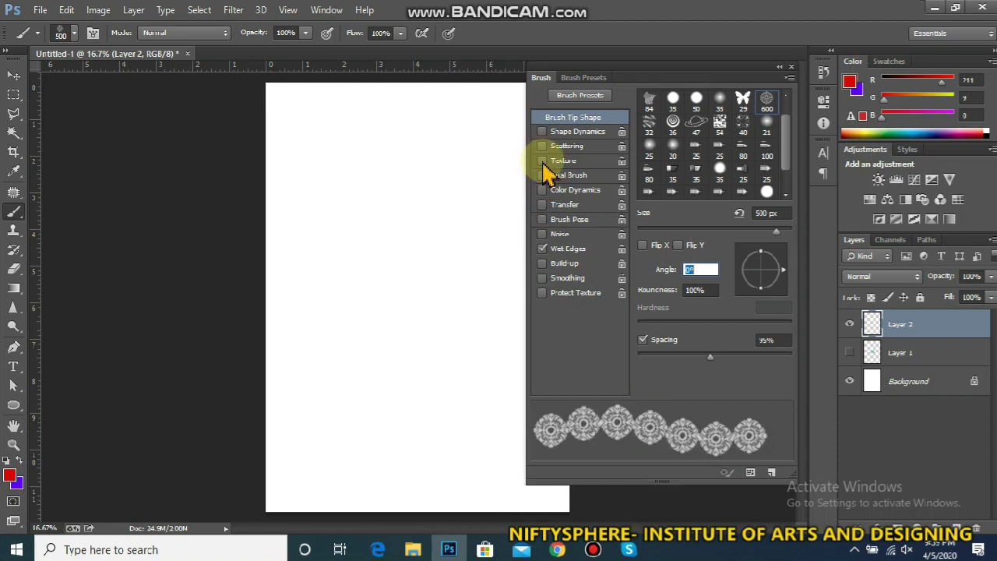
left_click(543, 161)
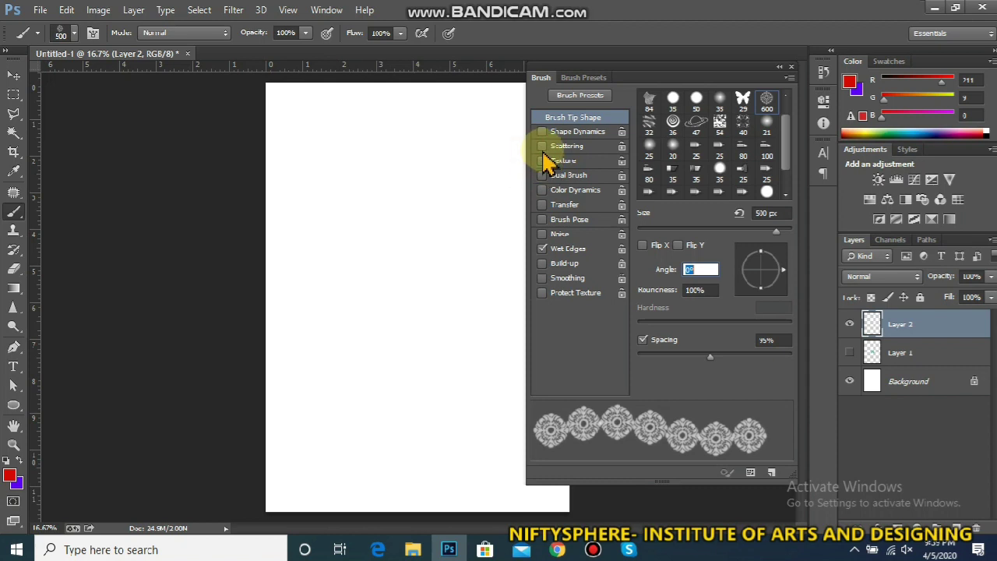
left_click(542, 148)
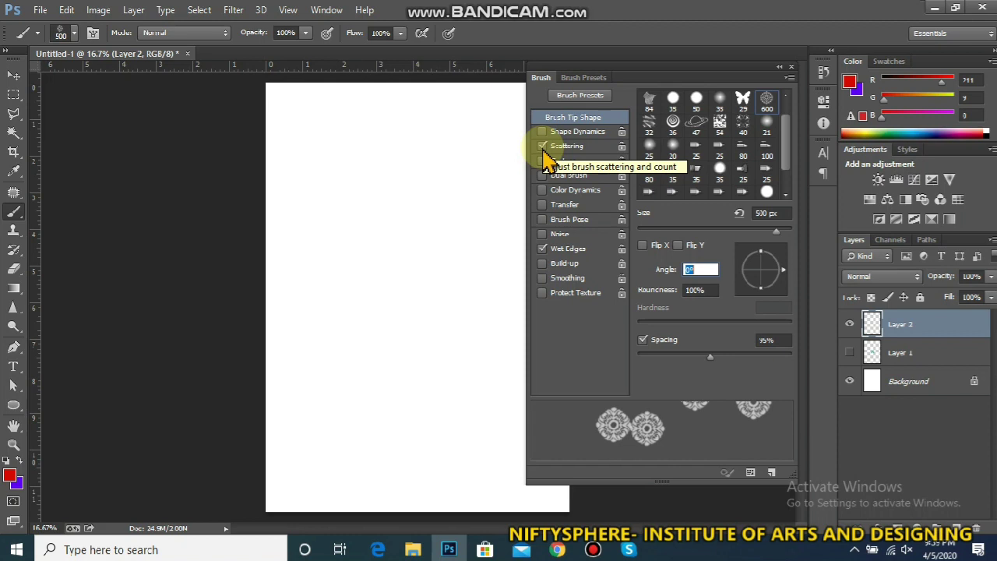
left_click(544, 151)
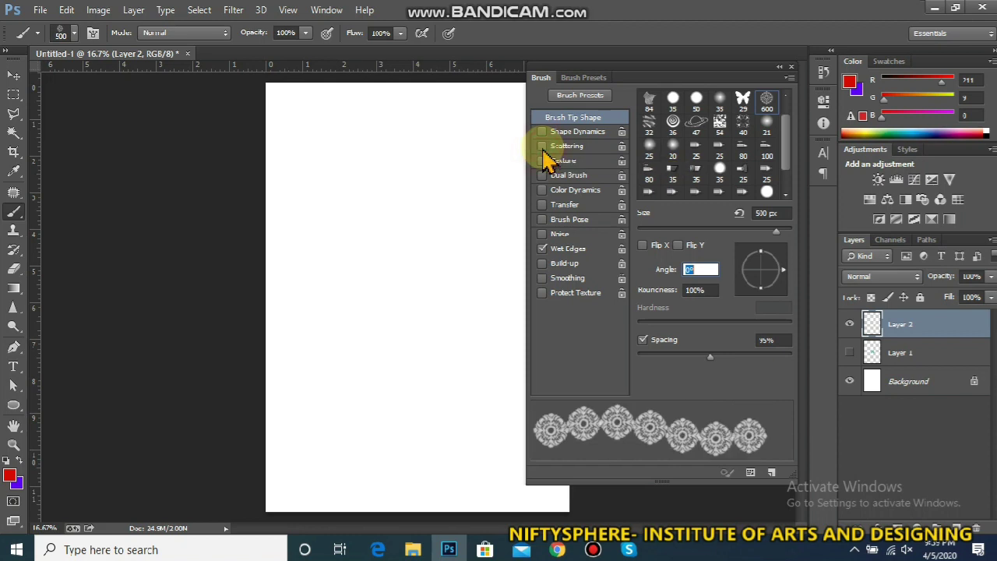
- Enable Color Dynamics and paint a winding chain of multicoloured motifs across the page on Layer 2
left_click(542, 190)
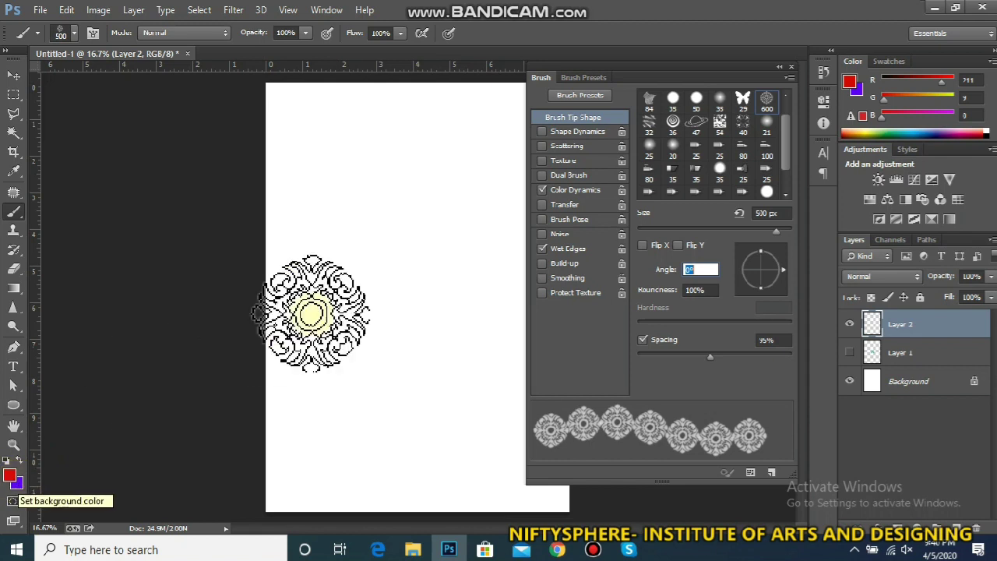
left_click(544, 192)
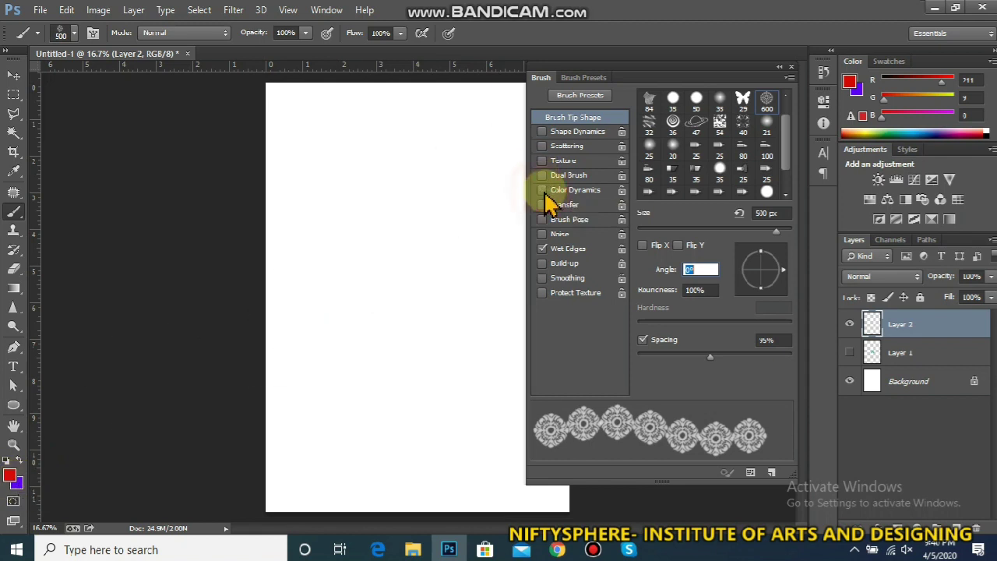
mouse_move(326, 151)
left_mouse_down()
mouse_move(331, 361)
mouse_move(343, 441)
mouse_move(347, 451)
mouse_move(404, 455)
mouse_move(411, 345)
mouse_move(399, 254)
mouse_move(427, 136)
mouse_move(458, 117)
mouse_move(480, 163)
mouse_move(469, 440)
mouse_move(501, 445)
left_mouse_up()
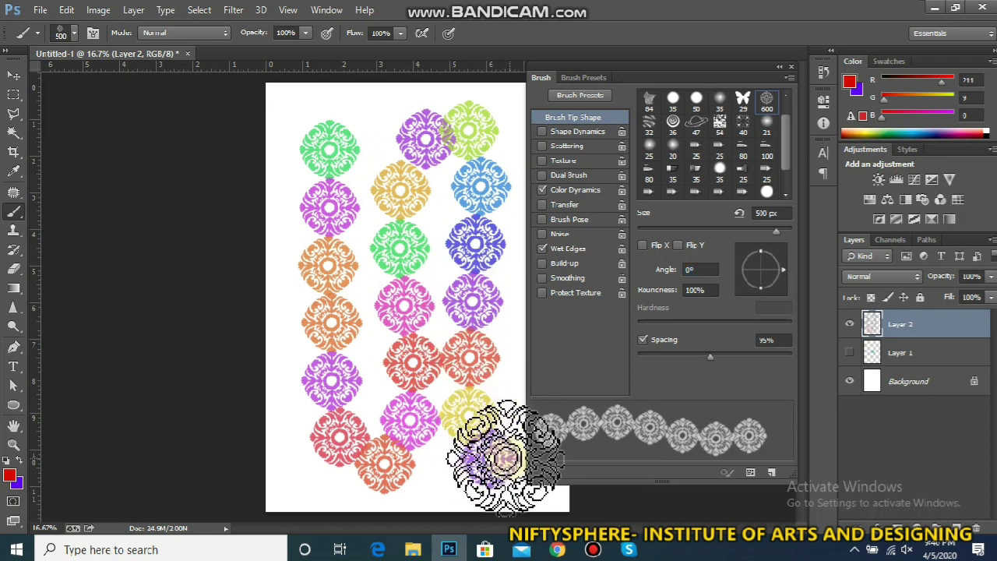
- Swap the foreground and background colours and set the foreground to yellow (RGB 255, 240, 2) for the Brush tool
left_click(23, 460)
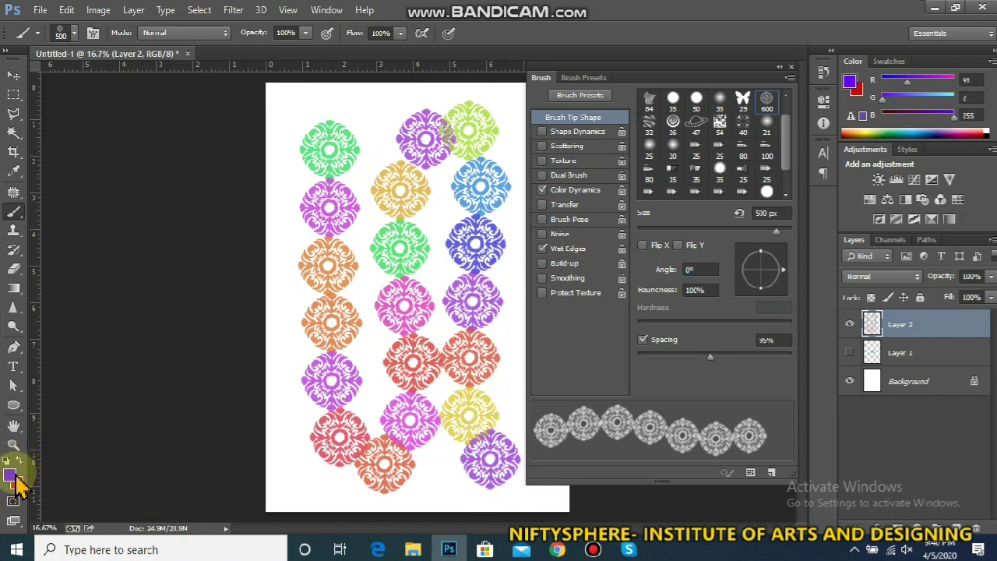
left_click(10, 474)
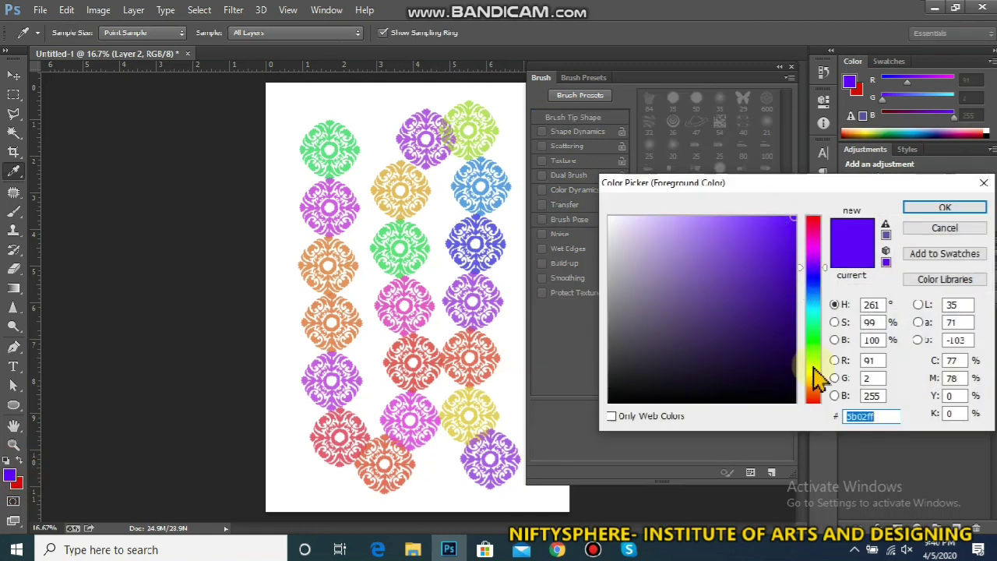
left_click(814, 382)
left_click(927, 207)
key("b")
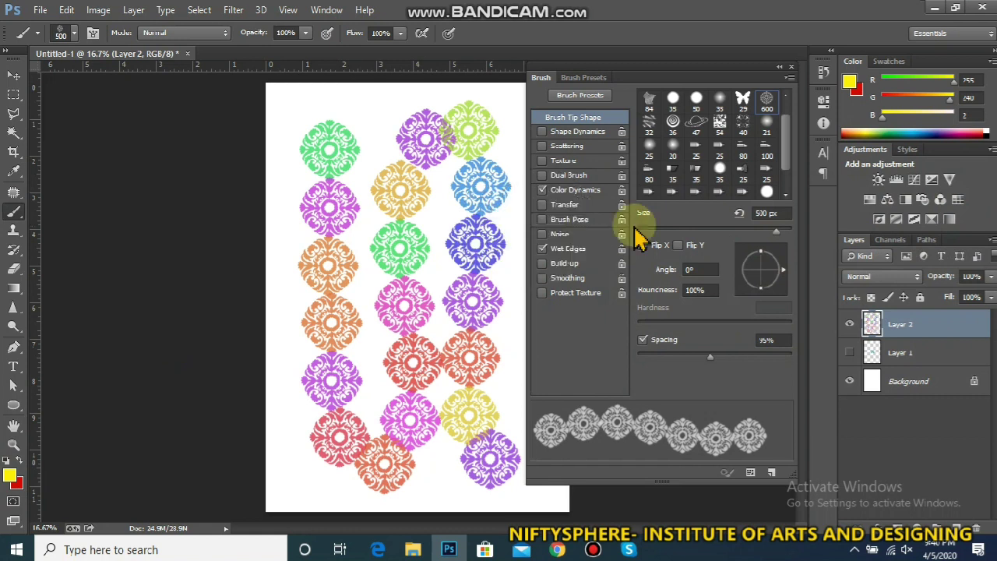
- Add a new empty layer above Layer 2 and delete the painted Layer 2
left_click(960, 528)
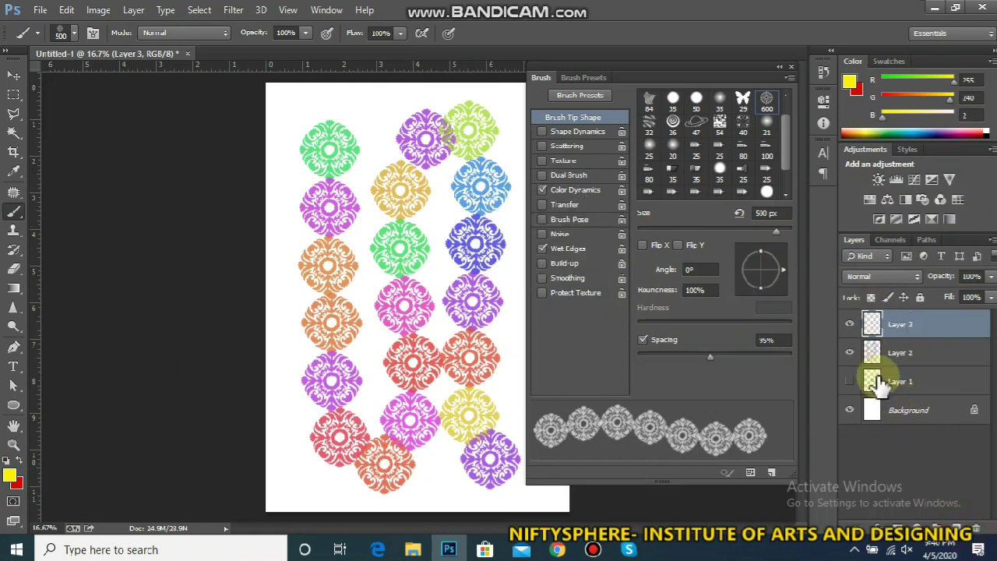
left_click(853, 353)
key("Delete")
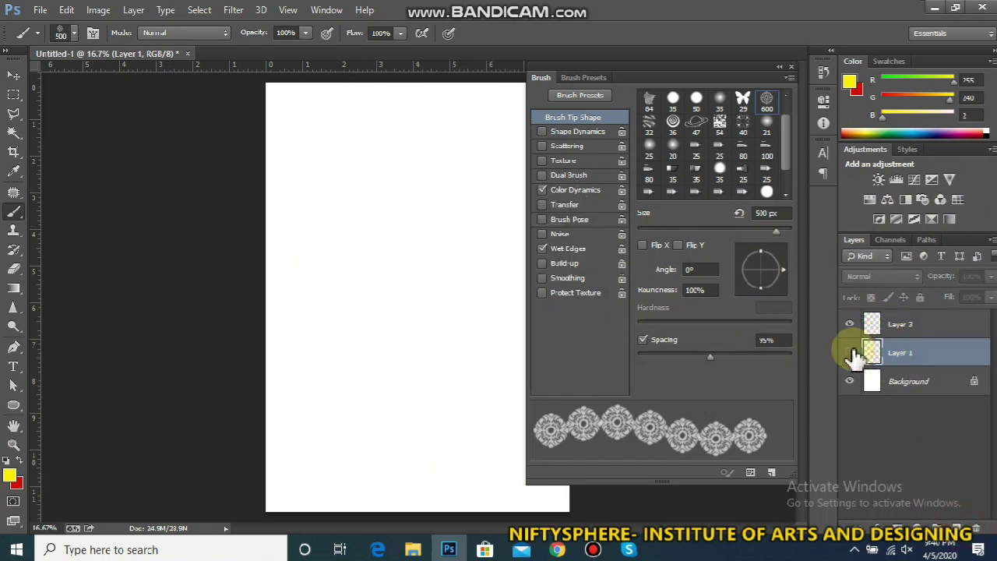
- Cover the page on Layer 3 with overlapping multicoloured motif strokes using Color Dynamics and Wet Edges
left_click(888, 324)
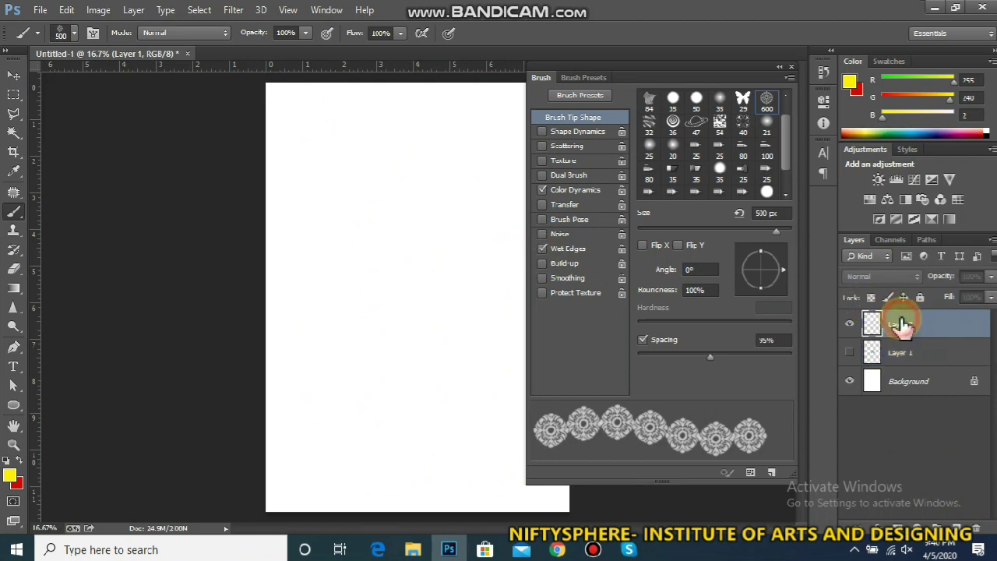
mouse_move(361, 138)
left_mouse_down()
mouse_move(382, 356)
mouse_move(301, 427)
left_mouse_up()
mouse_move(280, 335)
left_mouse_down()
mouse_move(409, 238)
mouse_move(482, 349)
mouse_move(480, 453)
mouse_move(356, 425)
mouse_move(365, 355)
mouse_move(446, 147)
mouse_move(282, 201)
mouse_move(427, 292)
mouse_move(443, 397)
mouse_move(438, 170)
mouse_move(342, 109)
mouse_move(292, 191)
mouse_move(441, 304)
mouse_move(491, 148)
mouse_move(526, 257)
mouse_move(491, 452)
mouse_move(354, 421)
mouse_move(312, 475)
mouse_move(500, 446)
left_mouse_up()
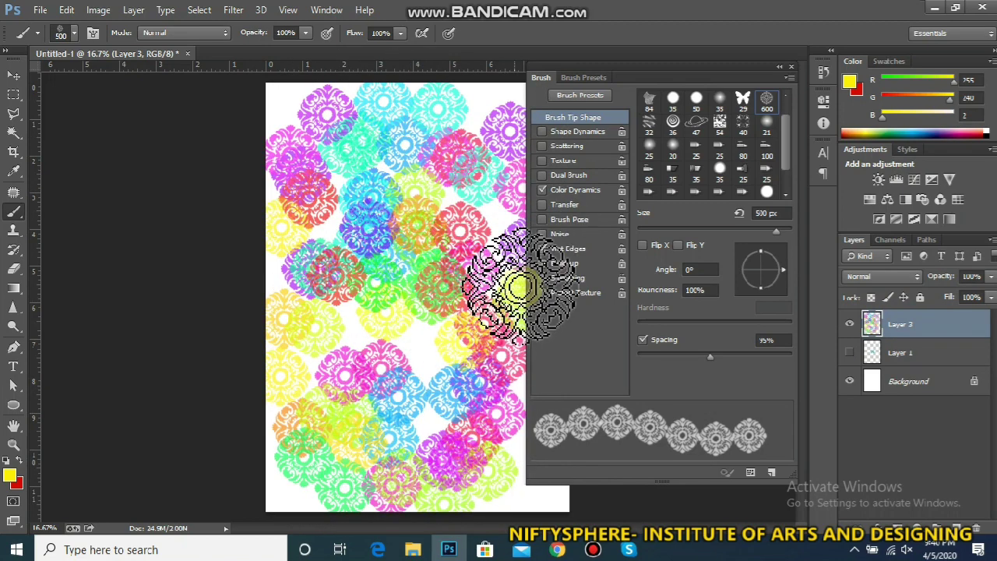
- Turn off Wet Edges, hide Layer 3, and paint a U-shaped chain of colour-varied motifs on a new layer
left_click(542, 248)
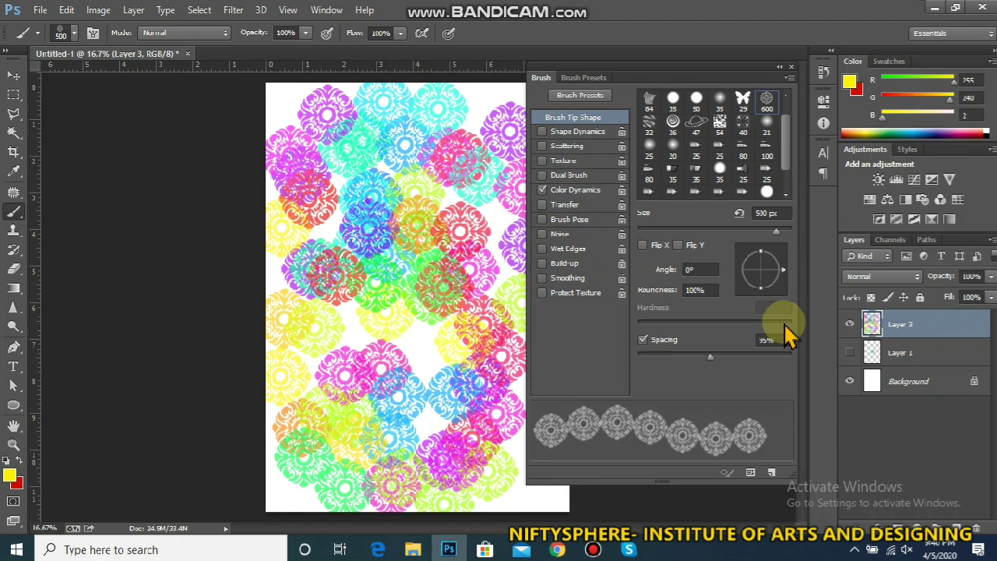
left_click(850, 324)
key("ctrl+shift+alt+n")
mouse_move(333, 103)
left_mouse_down()
mouse_move(345, 267)
mouse_move(381, 456)
mouse_move(414, 222)
left_mouse_up()
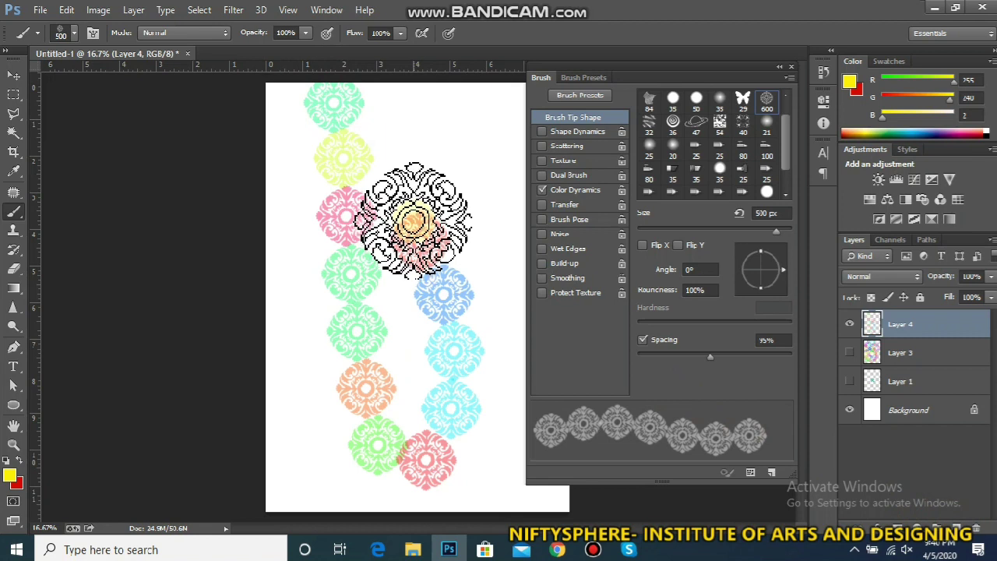
left_click(419, 240)
- Turn off Color Dynamics, enable Wet Edges, and paint winding rows of yellow motifs over Layer 4
left_click(542, 190)
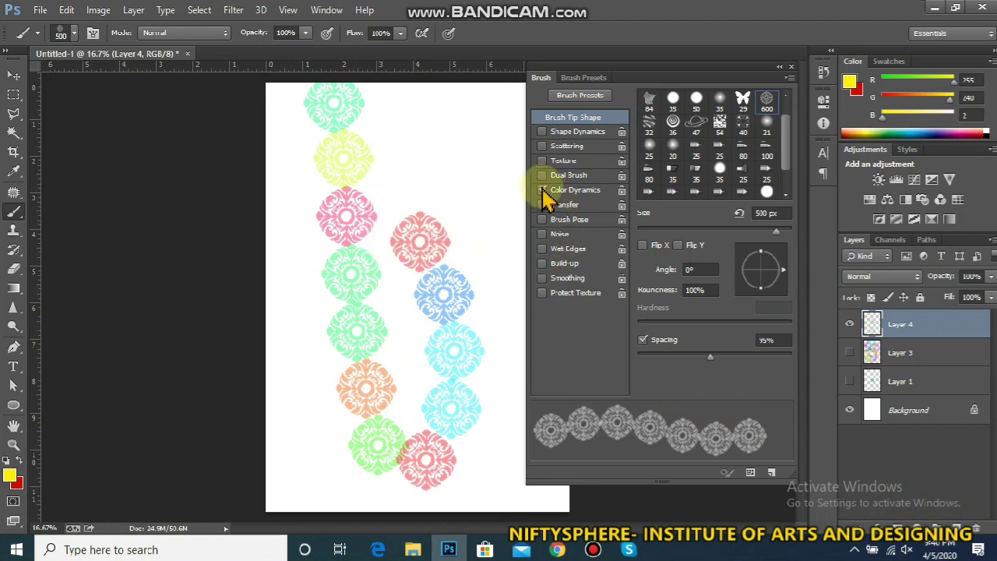
left_click(543, 191)
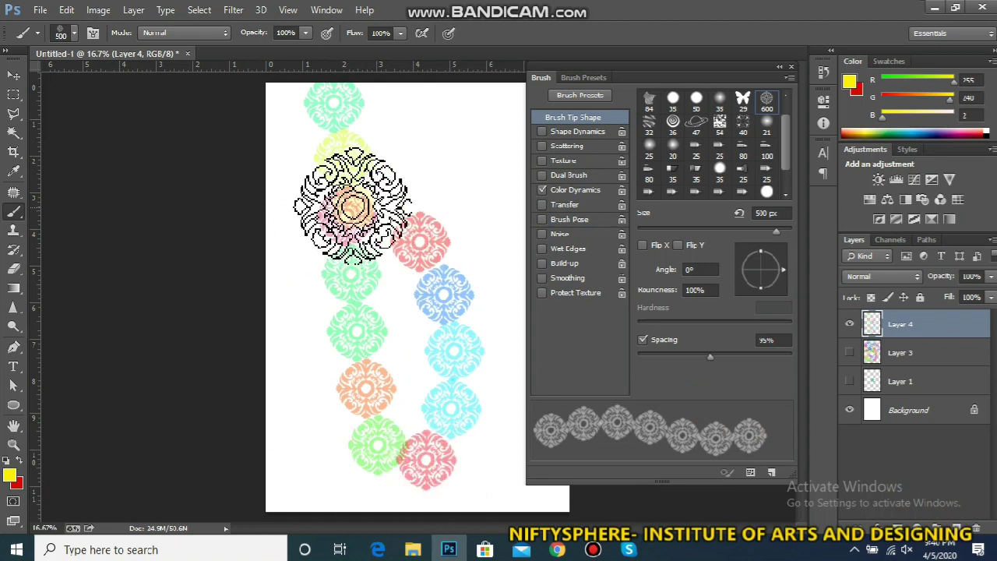
left_click(543, 192)
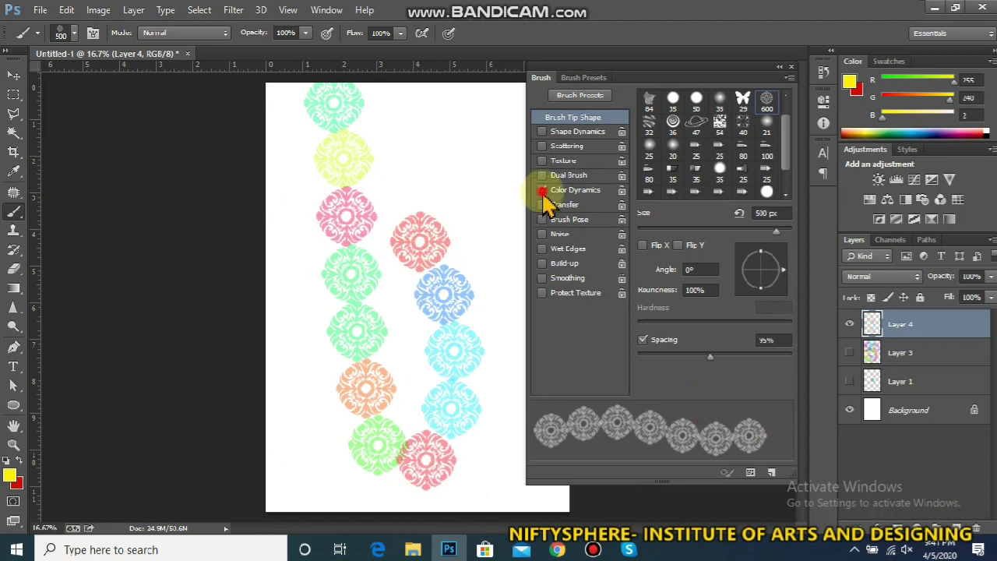
left_click(543, 249)
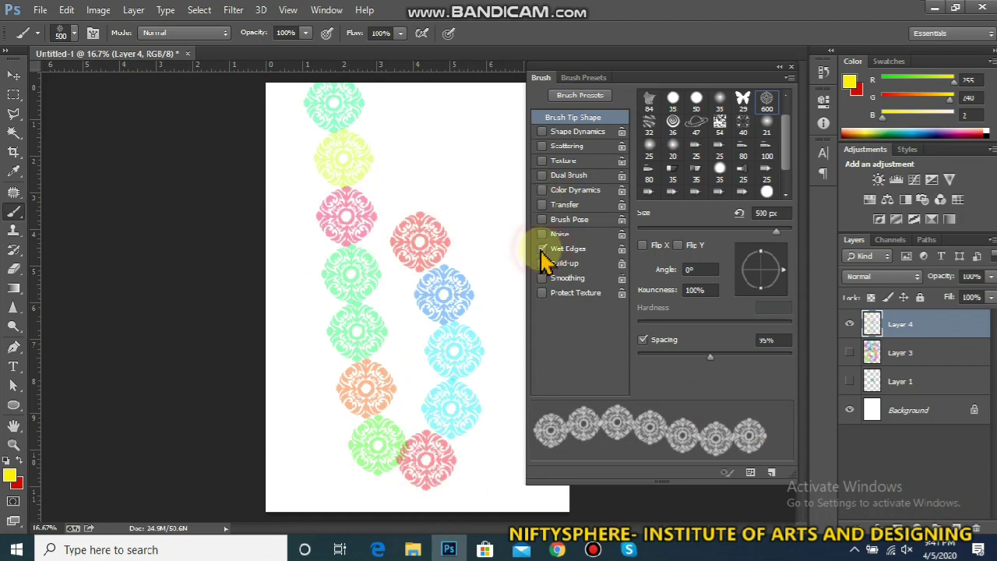
mouse_move(434, 156)
left_mouse_down()
mouse_move(477, 333)
mouse_move(481, 395)
mouse_move(330, 425)
mouse_move(311, 241)
mouse_move(374, 116)
mouse_move(395, 360)
mouse_move(429, 404)
left_mouse_up()
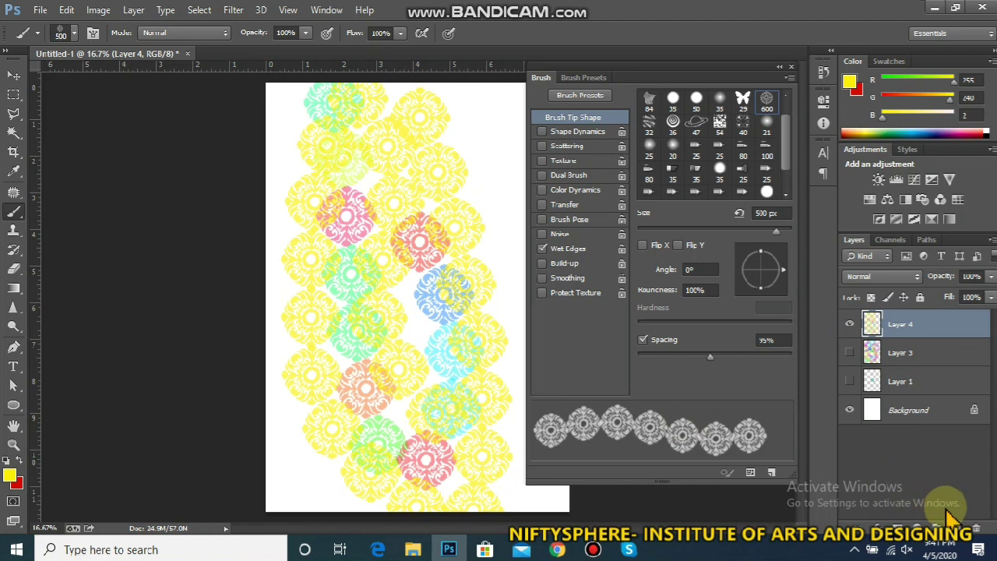
- Delete the painted Layer 4 and add a new empty layer above Layer 3
left_click(976, 528)
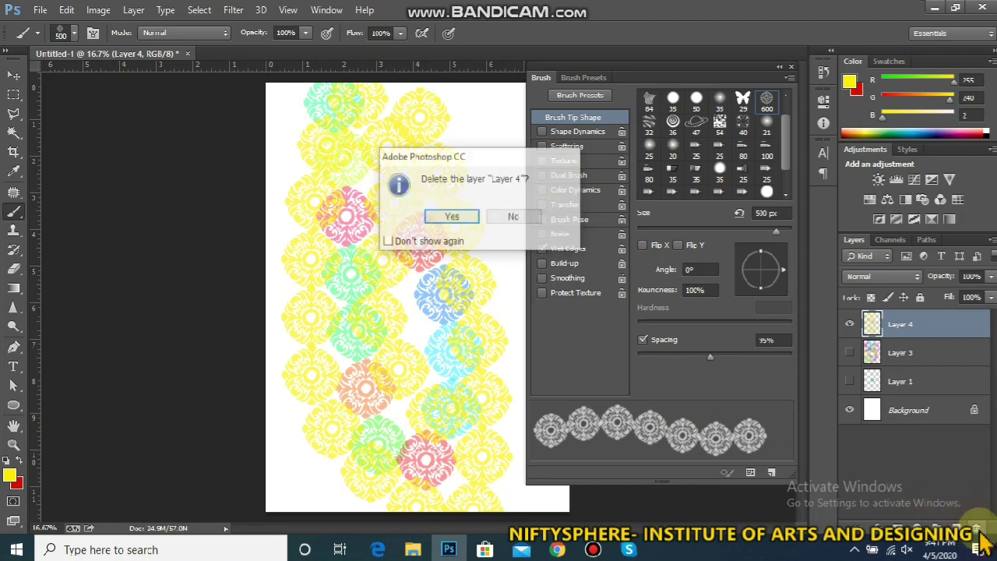
left_click(452, 218)
key("ctrl+shift+n")
key("Return")
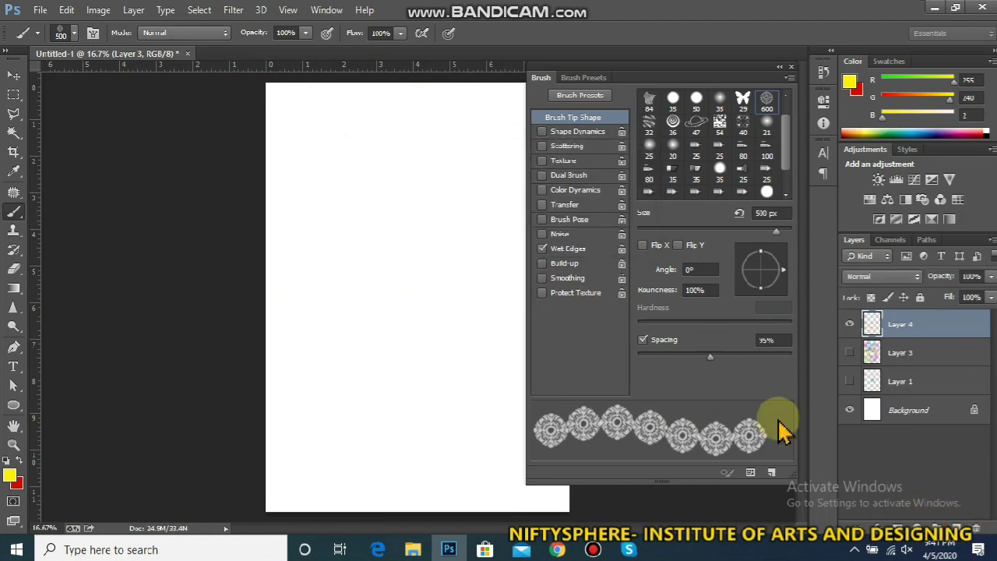
- Enable Scattering for the motif brush and set the foreground colour to dark blue (RGB 1, 46, 72)
left_click(542, 146)
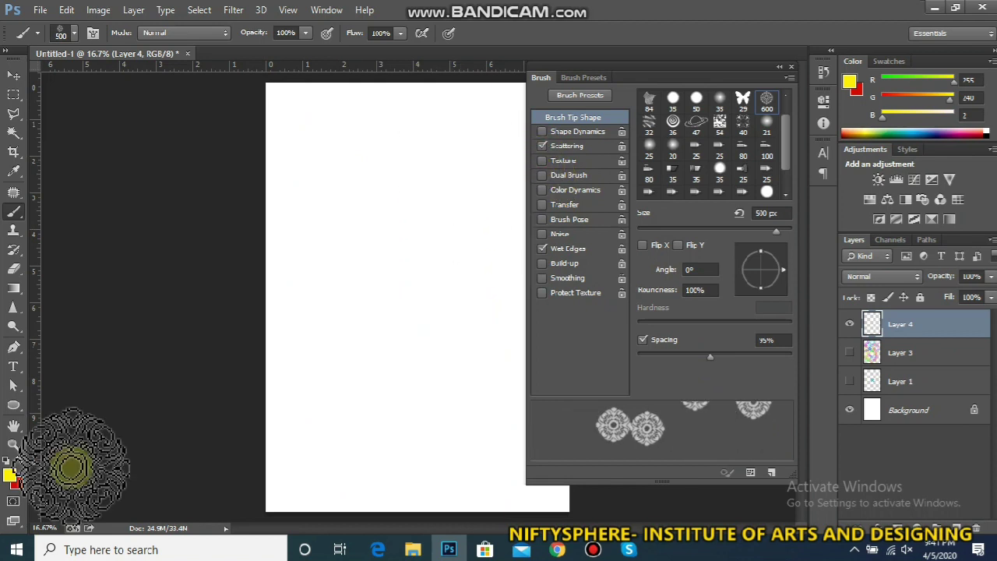
left_click(12, 476)
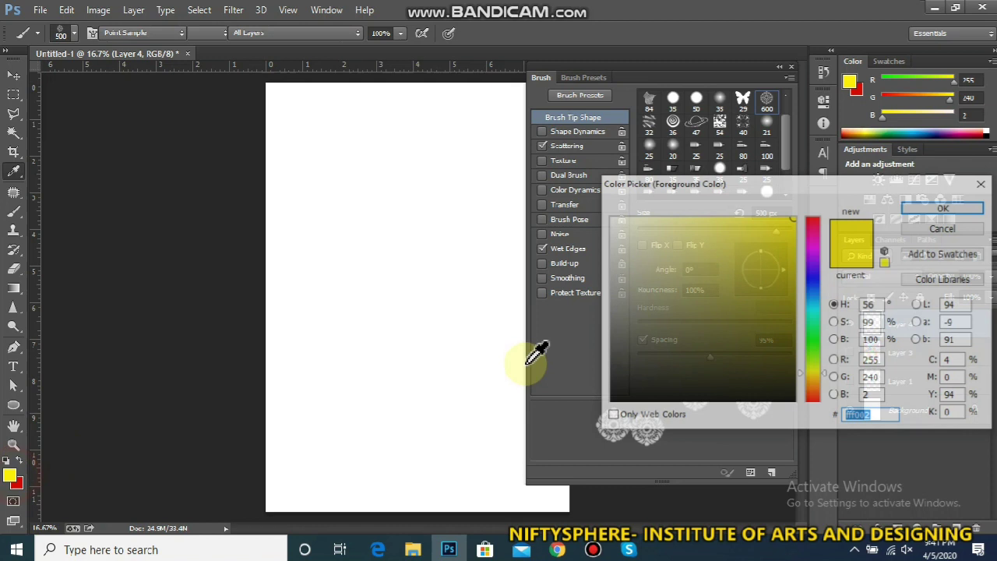
mouse_move(816, 295)
left_mouse_down()
mouse_move(814, 312)
mouse_move(815, 298)
left_mouse_up()
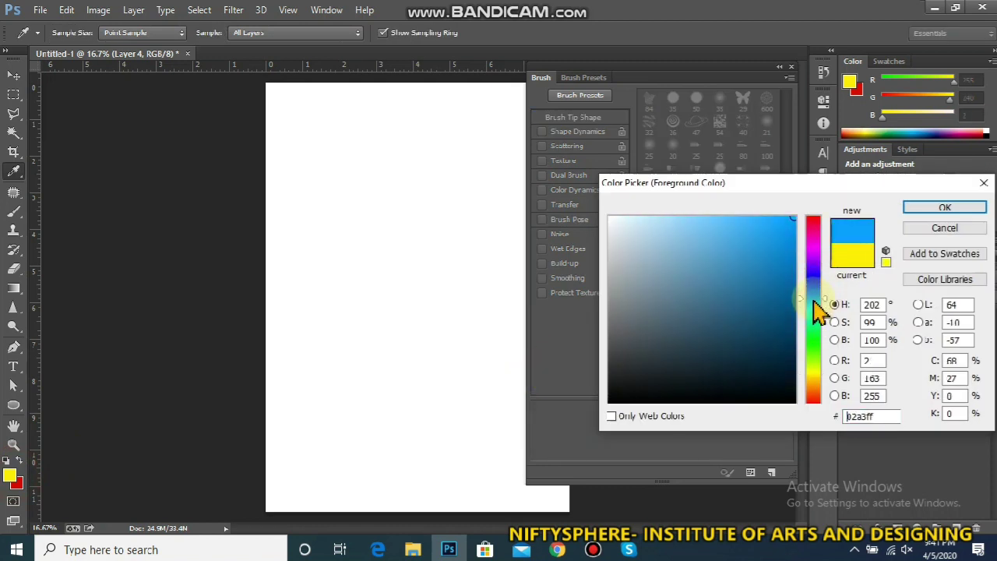
left_click_drag(790, 361, 793, 350)
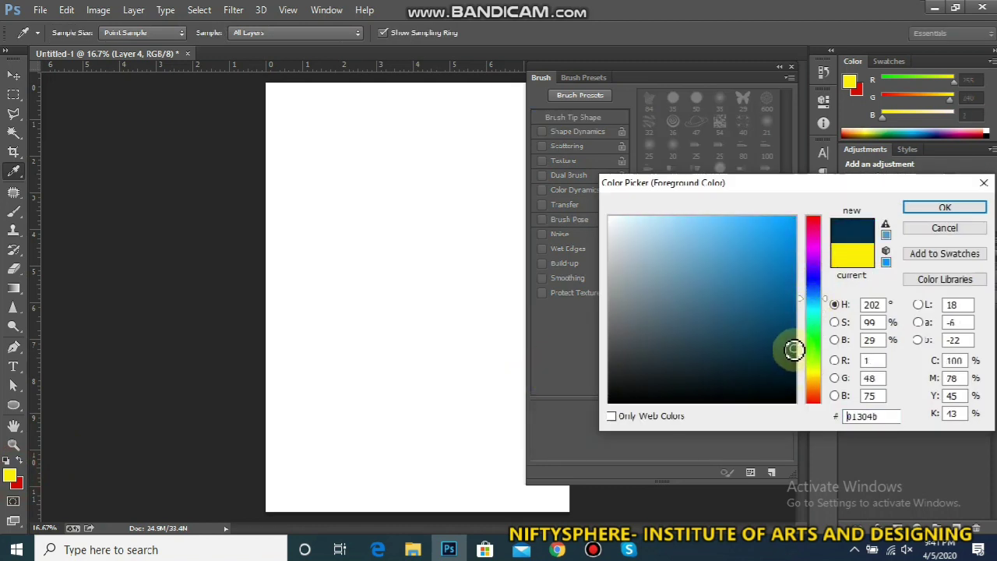
left_click(920, 209)
- Try a long scattered stroke of dark blue motifs across the page and undo it
mouse_move(367, 122)
left_mouse_down()
mouse_move(427, 374)
mouse_move(301, 386)
mouse_move(338, 178)
mouse_move(445, 194)
mouse_move(457, 467)
mouse_move(331, 468)
left_mouse_up()
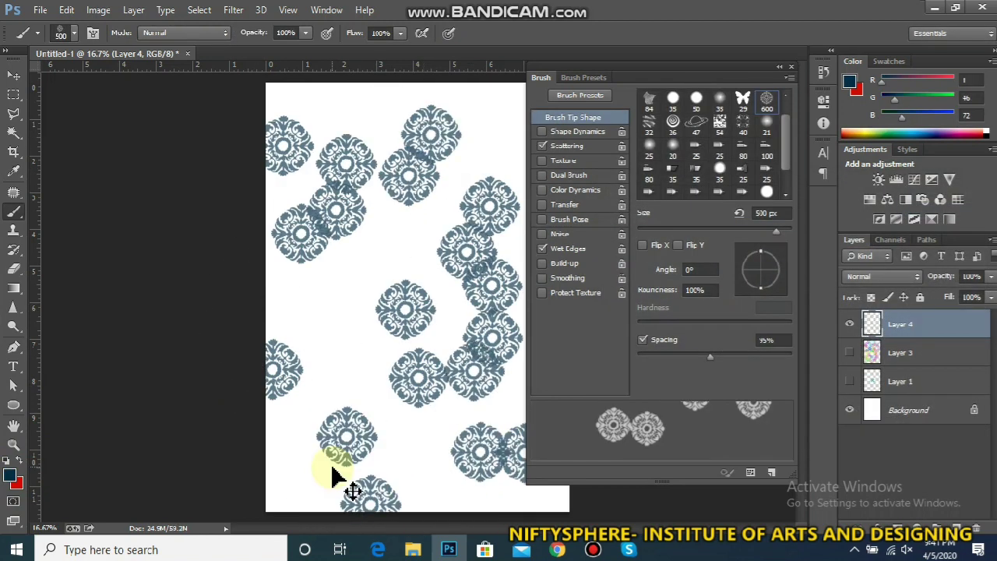
key("ctrl+z")
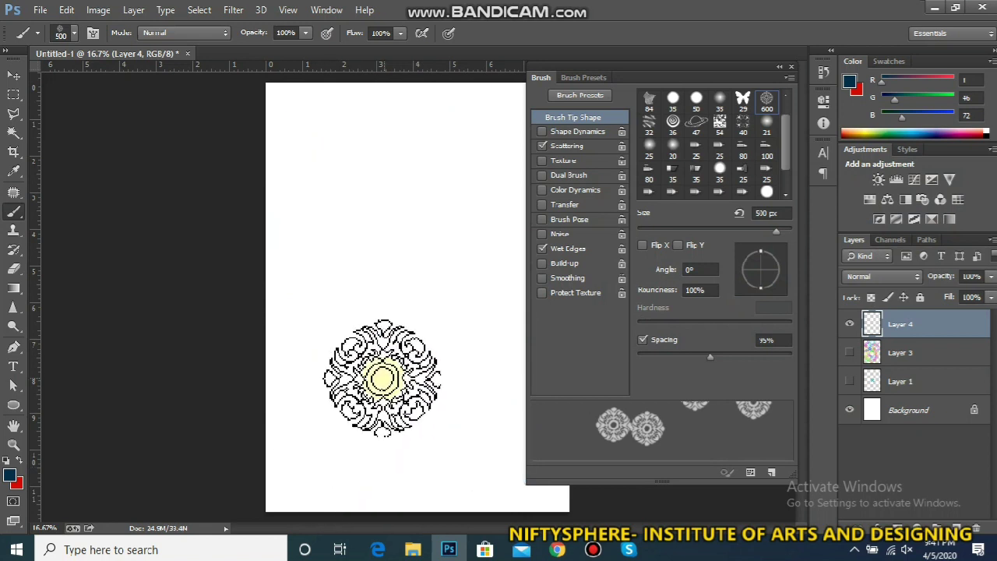
- Set the motif brush tip's roundness to 50%
left_click(698, 288)
type("50")
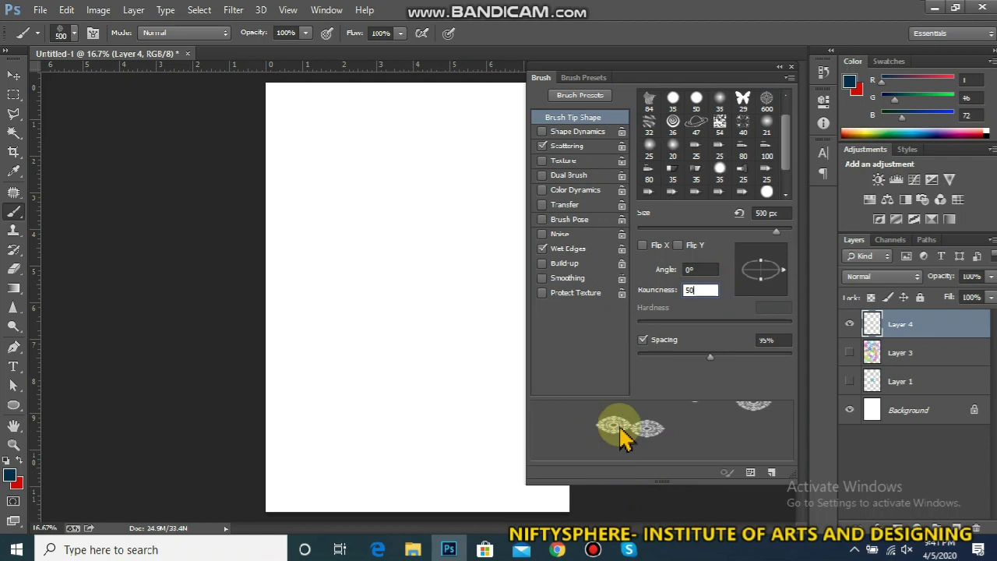
- Set the motif brush tip's roundness to 20% and turn off Scattering
key("BackSpace")
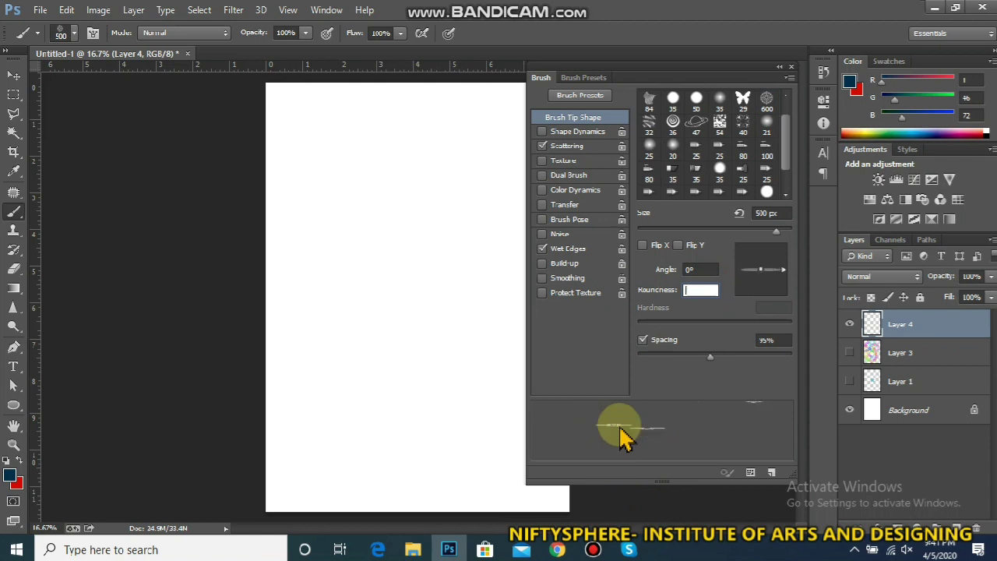
type("20")
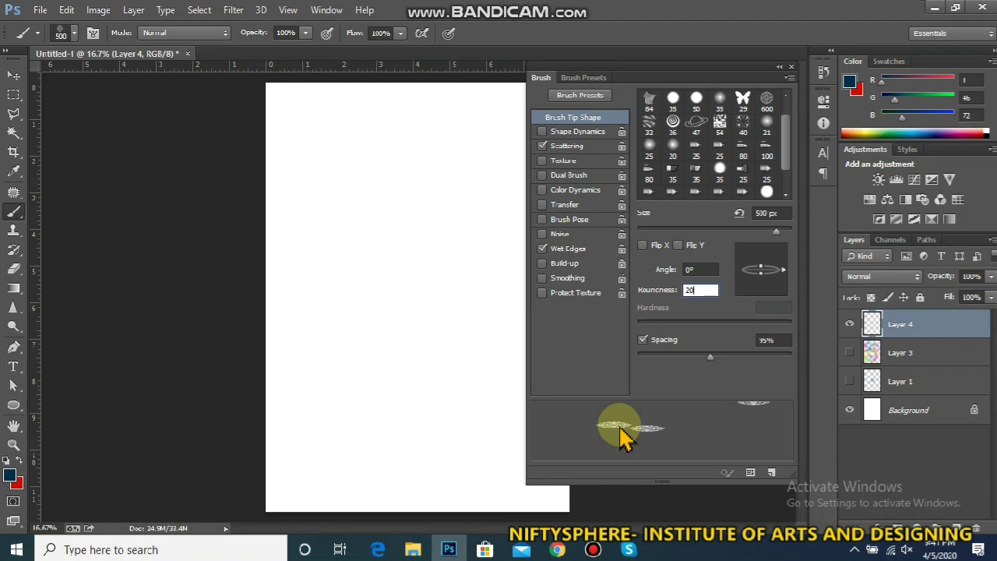
left_click(542, 145)
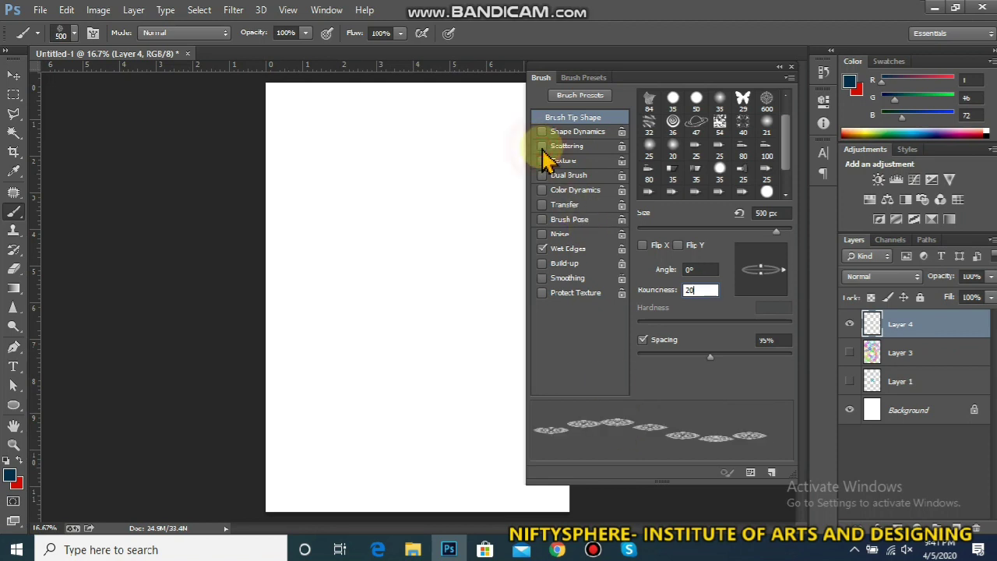
- Try a long winding stroke of flattened motifs down the page and undo it
left_click(363, 201)
mouse_move(330, 182)
left_mouse_down()
mouse_move(411, 205)
mouse_move(408, 337)
mouse_move(325, 375)
mouse_move(379, 436)
mouse_move(485, 461)
mouse_move(314, 441)
mouse_move(307, 426)
mouse_move(471, 500)
left_mouse_up()
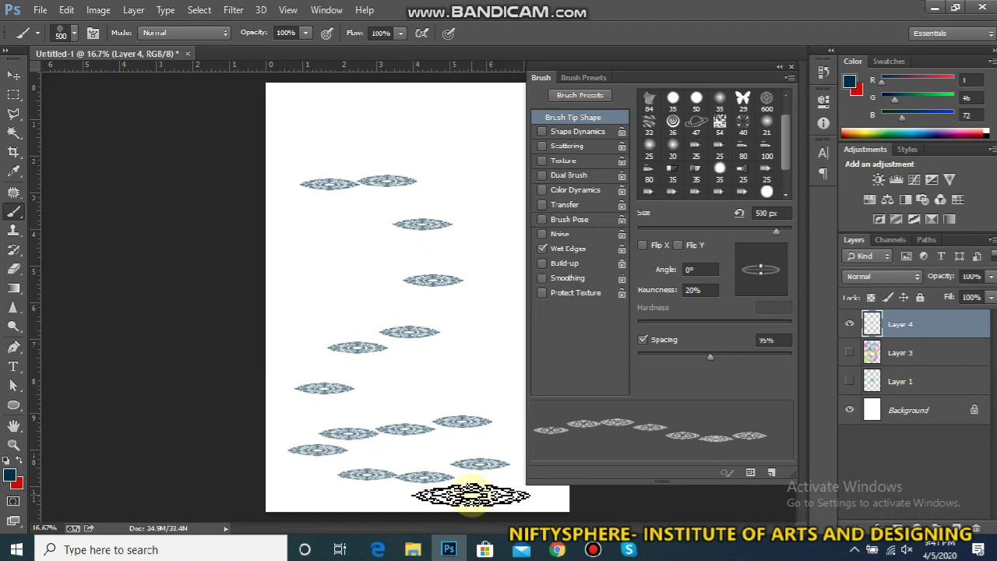
key("ctrl+z")
- Stamp ten separate flattened motifs one by one in a winding column down the page
left_click(442, 189)
left_click(474, 148)
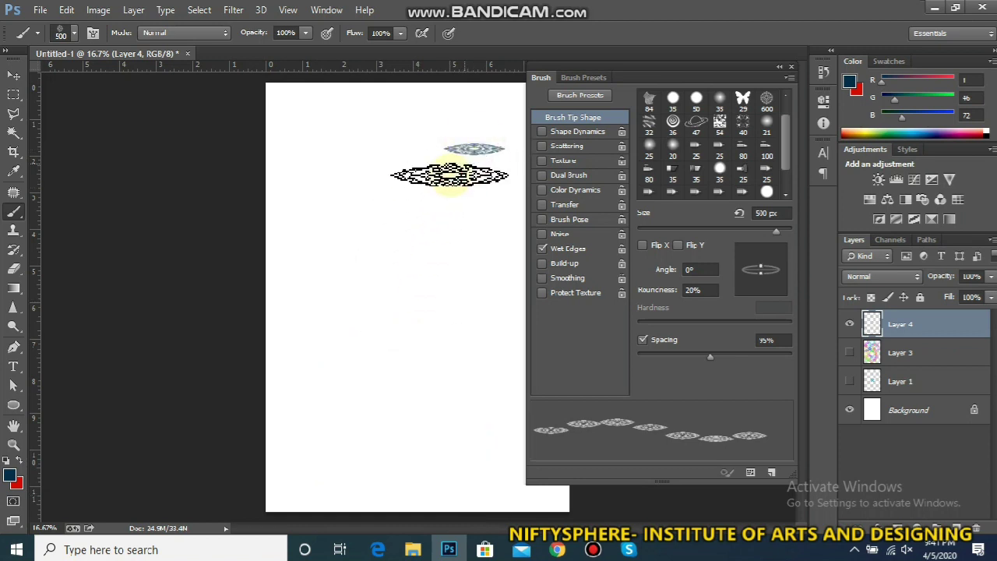
left_click(408, 234)
left_click(394, 286)
left_click(402, 342)
left_click(447, 371)
left_click(475, 420)
left_click(445, 458)
left_click(394, 480)
left_click(322, 501)
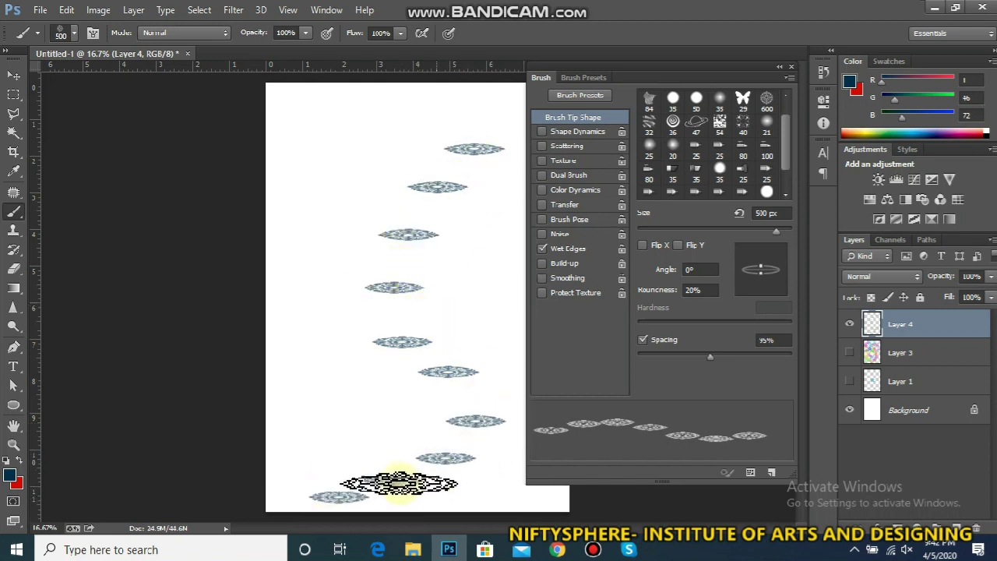
- Undo all the individually stamped flattened motifs so the layer is empty
key("ctrl+alt+z")
key("ctrl+alt+z")
key("ctrl+alt+z")
key("ctrl+alt+z")
key("ctrl+alt+z")
key("ctrl+alt+z")
key("ctrl+alt+z")
key("ctrl+alt+z")
key("ctrl+alt+z")
key("ctrl+alt+z")
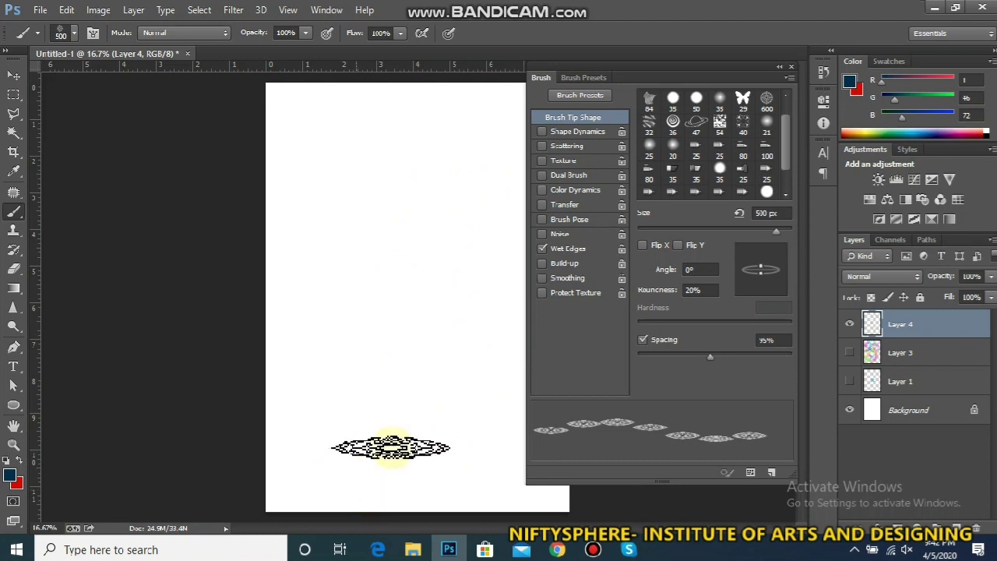
- Set the motif brush tip's roundness to 100% and its angle to 23°
left_click(699, 290)
type("100")
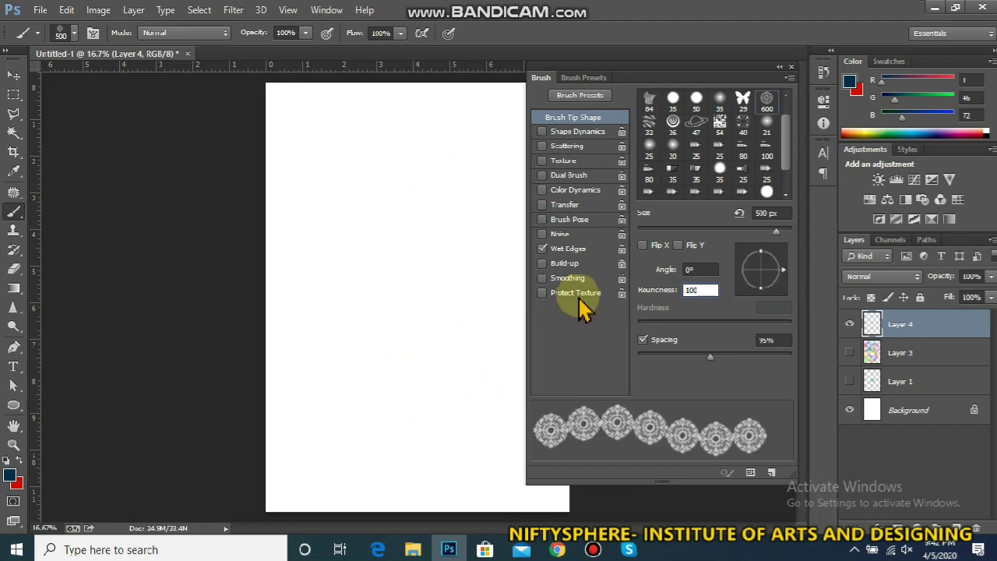
left_click(699, 269)
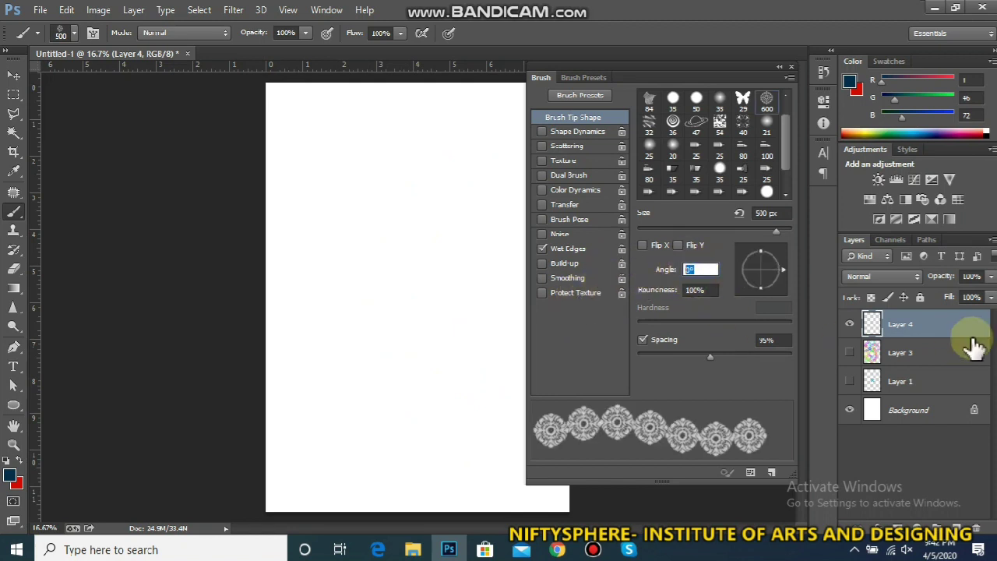
type("23")
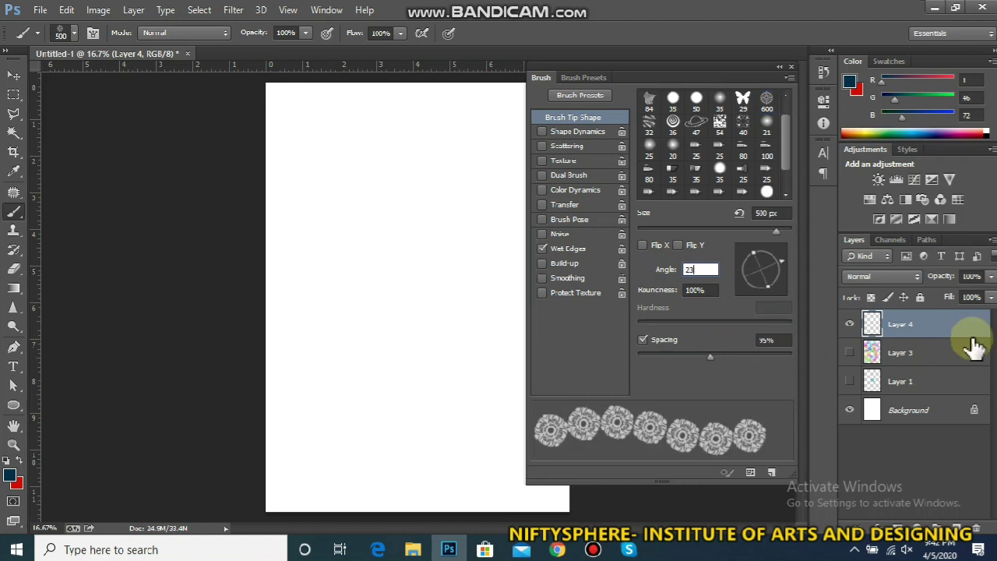
left_click(972, 339)
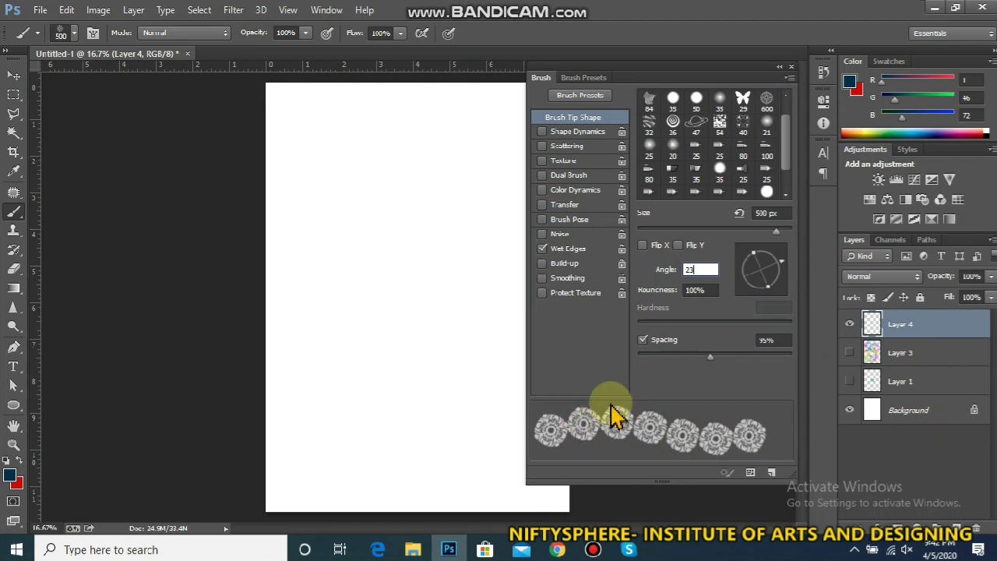
- Try brush tip angles of 80°, 26° and 70° on the motif brush
key("BackSpace")
key("BackSpace")
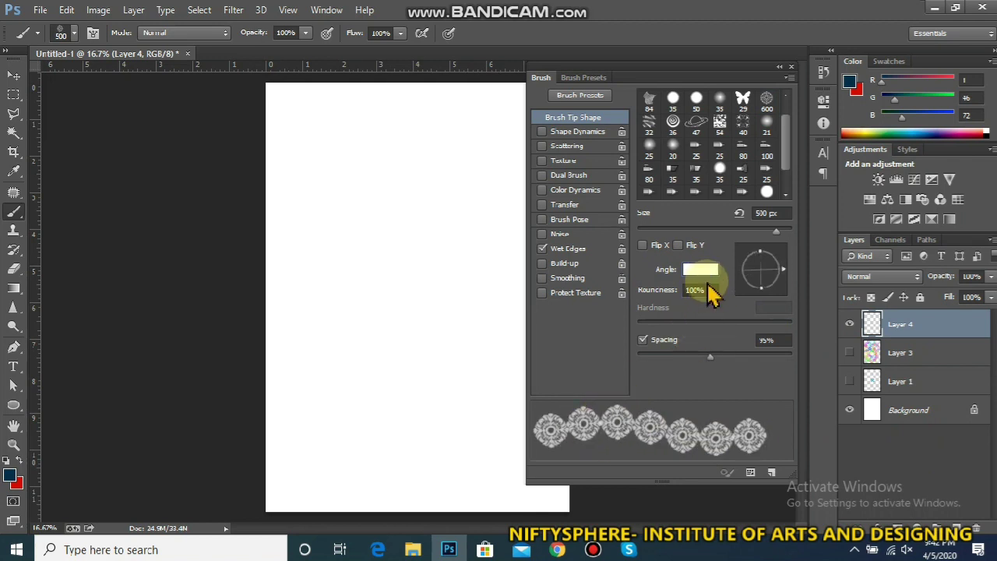
type("80")
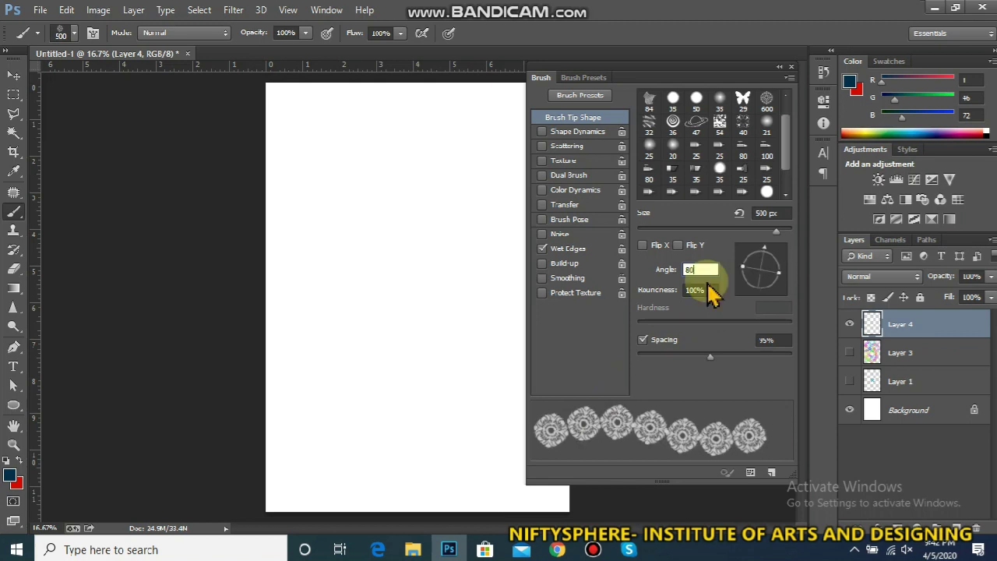
key("BackSpace")
key("BackSpace")
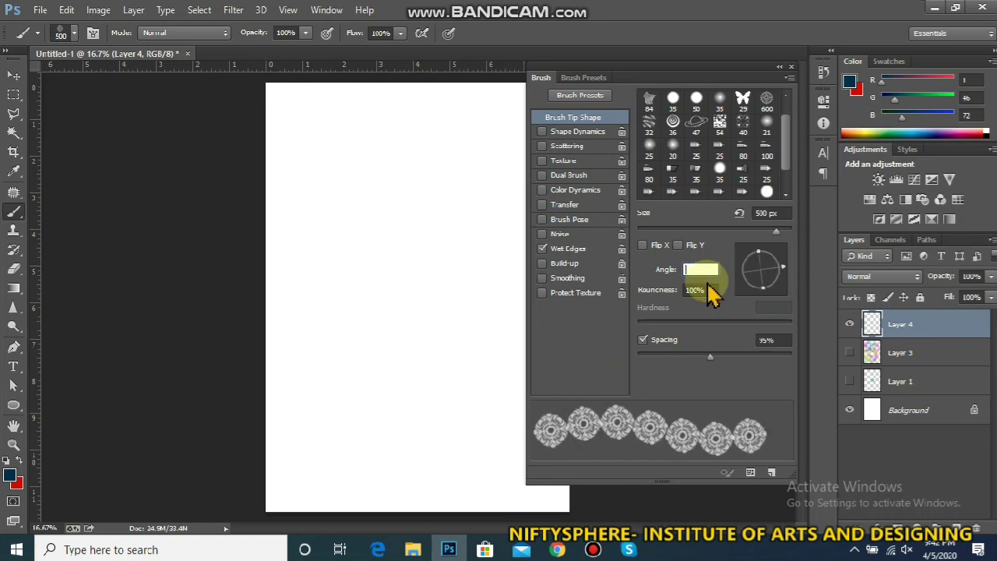
type("10")
key("BackSpace")
type("2")
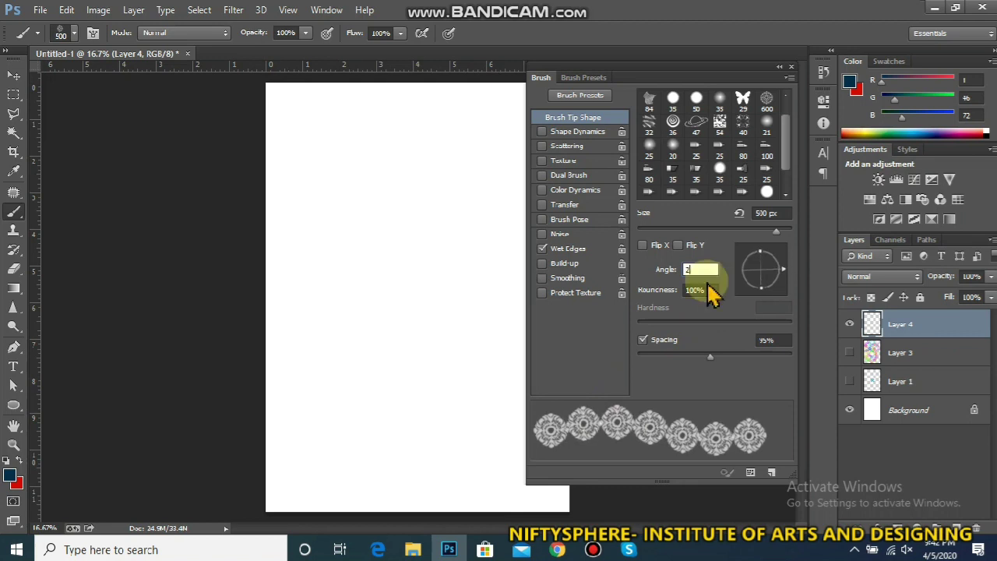
type("6")
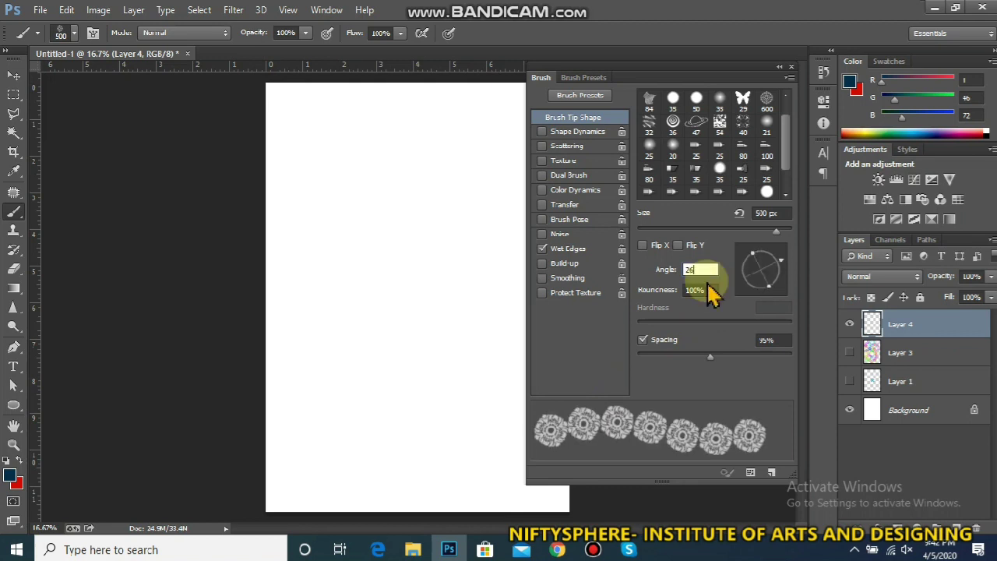
key("BackSpace")
key("BackSpace")
type("70")
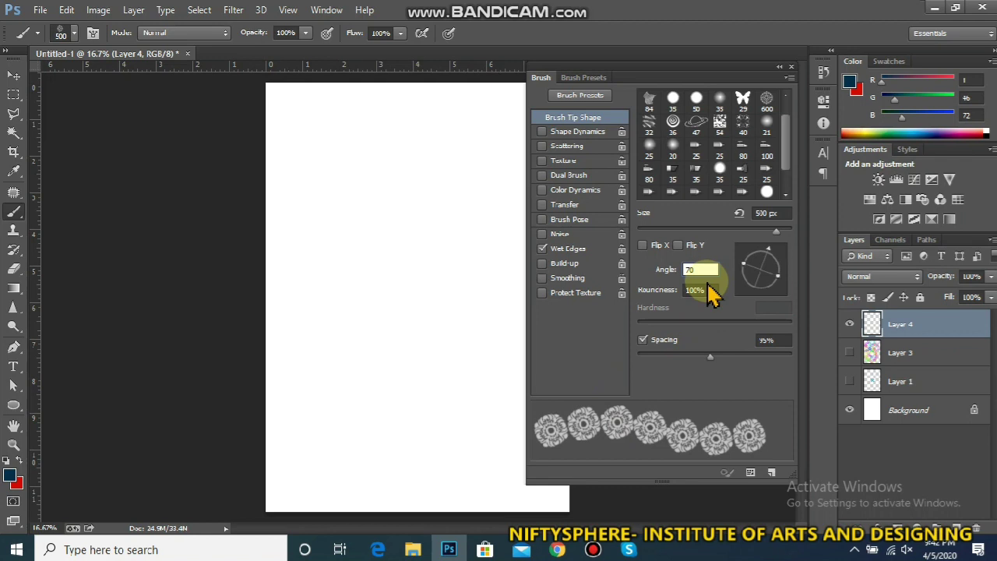
- Rotate the motif brush tip to -55° and reduce its spacing to 91%
mouse_move(768, 263)
left_mouse_down()
mouse_move(779, 267)
mouse_move(775, 296)
mouse_move(747, 259)
mouse_move(788, 260)
mouse_move(753, 276)
mouse_move(774, 280)
mouse_move(768, 294)
mouse_move(782, 295)
left_mouse_up()
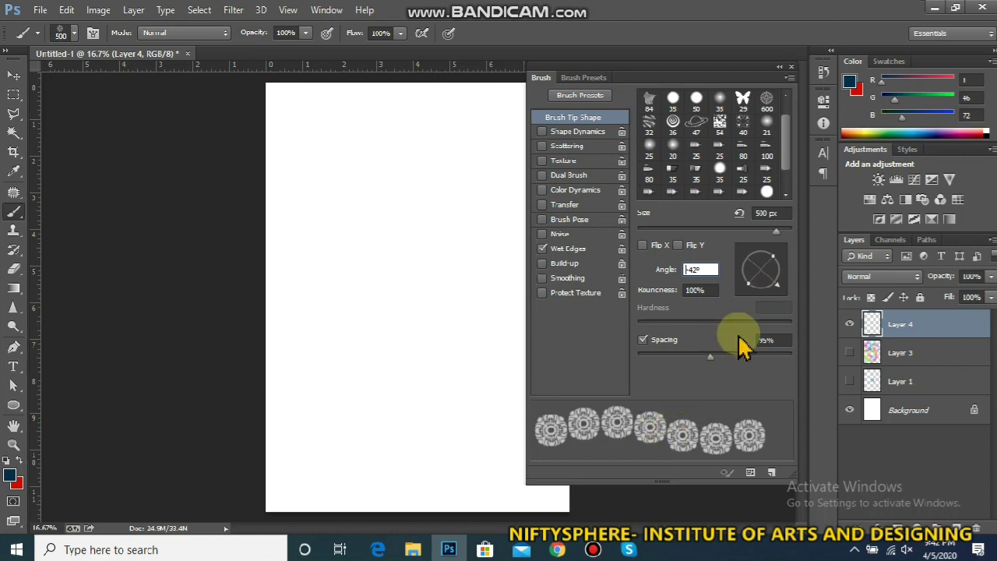
mouse_move(781, 294)
left_mouse_down()
mouse_move(774, 285)
mouse_move(776, 296)
left_mouse_up()
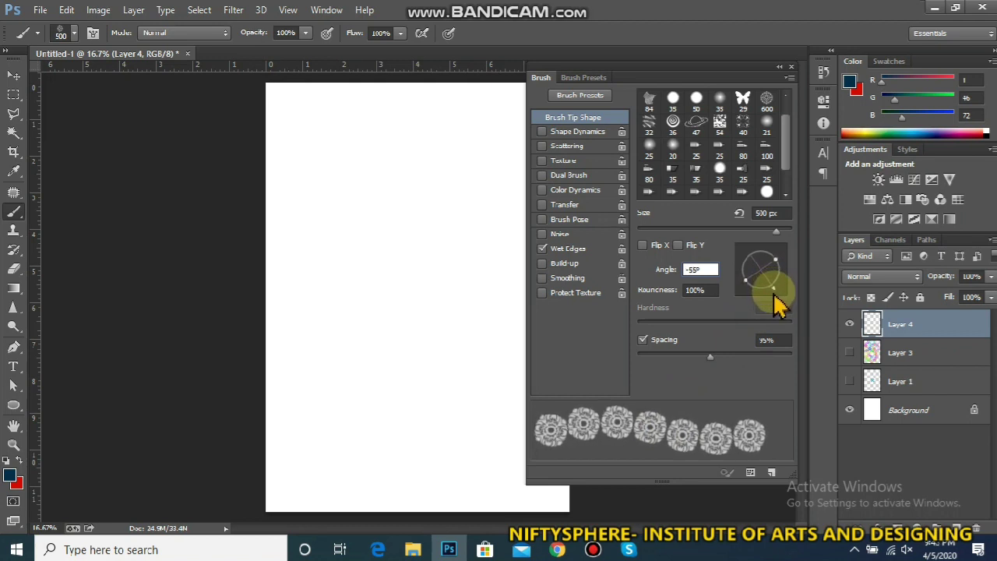
left_click_drag(710, 356, 708, 356)
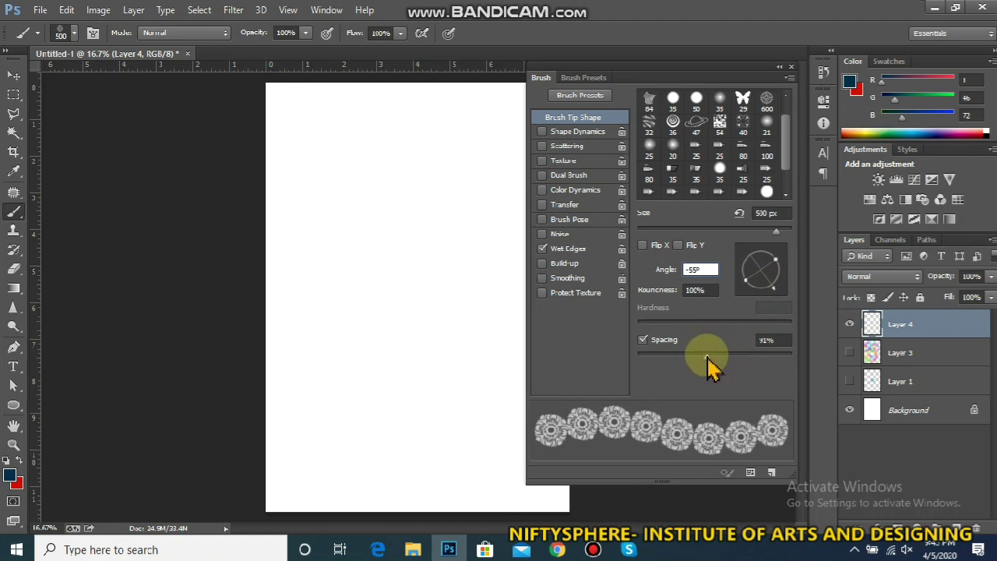
- Paint a curved chain of rotated dark blue motifs down the middle of the page
left_click_drag(327, 231, 382, 231)
mouse_move(435, 289)
left_mouse_down()
mouse_move(441, 374)
mouse_move(403, 425)
left_mouse_up()
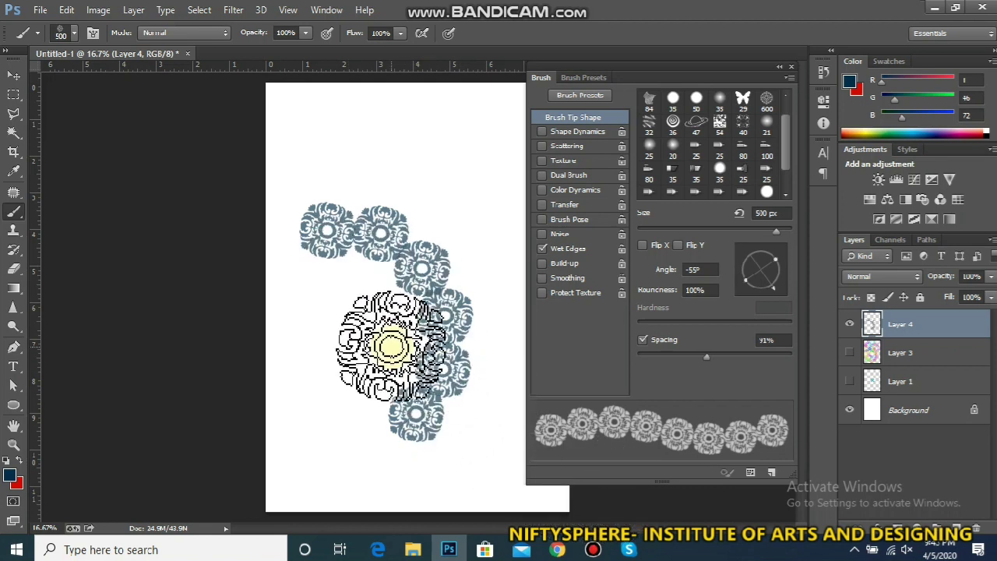
- Set the brush tip's angle to 0° and paint a second curved motif chain from the page's upper left to its lower right
left_click(691, 270)
type("0")
key("Return")
mouse_move(331, 128)
left_mouse_down()
mouse_move(361, 125)
mouse_move(421, 149)
mouse_move(466, 217)
mouse_move(472, 290)
mouse_move(506, 362)
mouse_move(499, 440)
left_mouse_up()
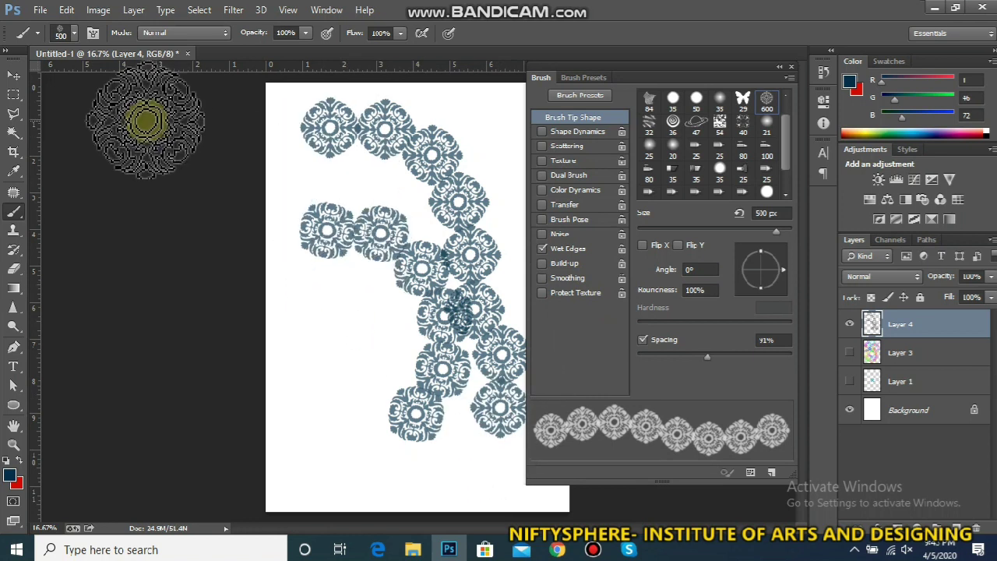
left_click(13, 75)
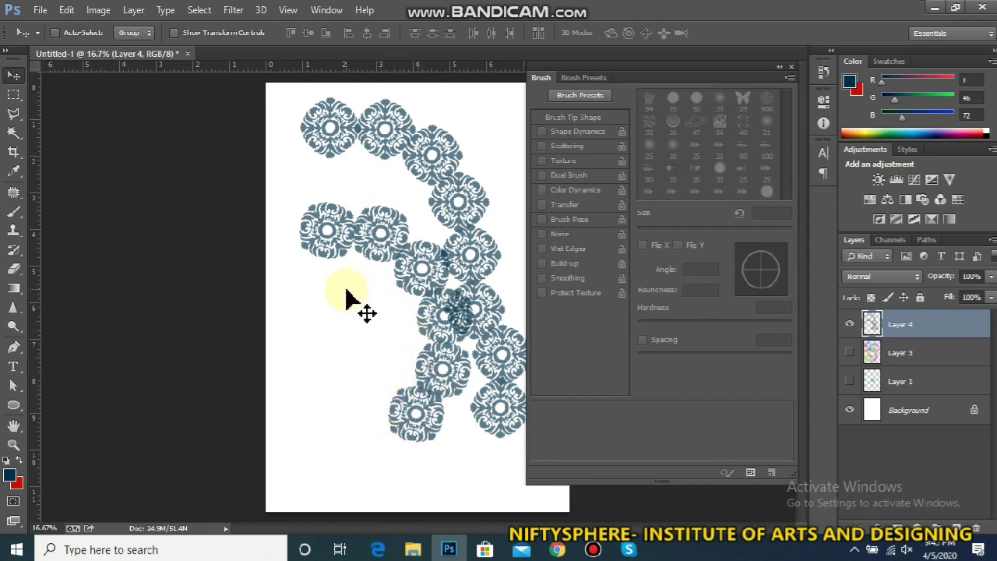
left_click(13, 210)
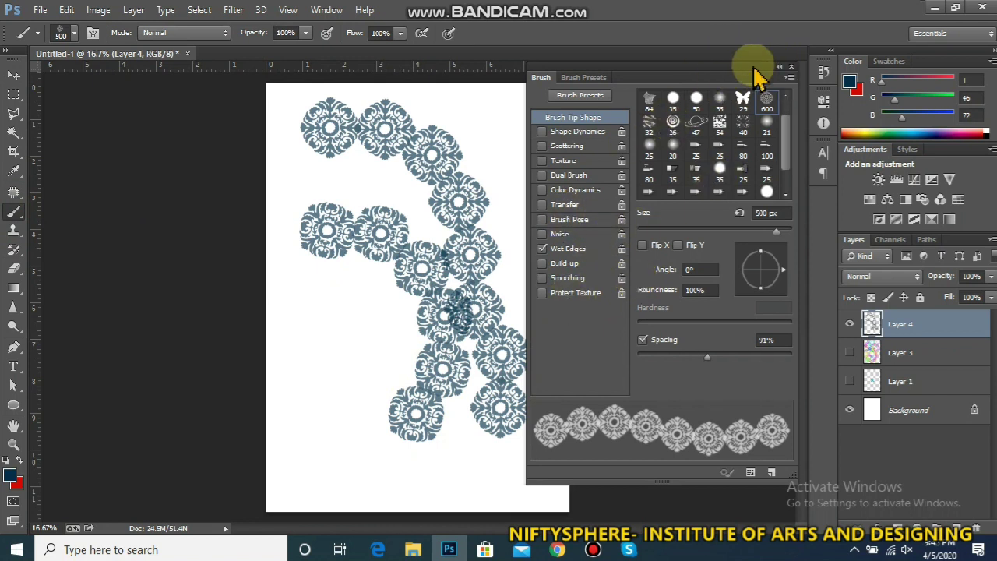
- Collapse the brush settings, then replace the painted Layer 4 with a new empty layer above Layer 3
left_click(824, 78)
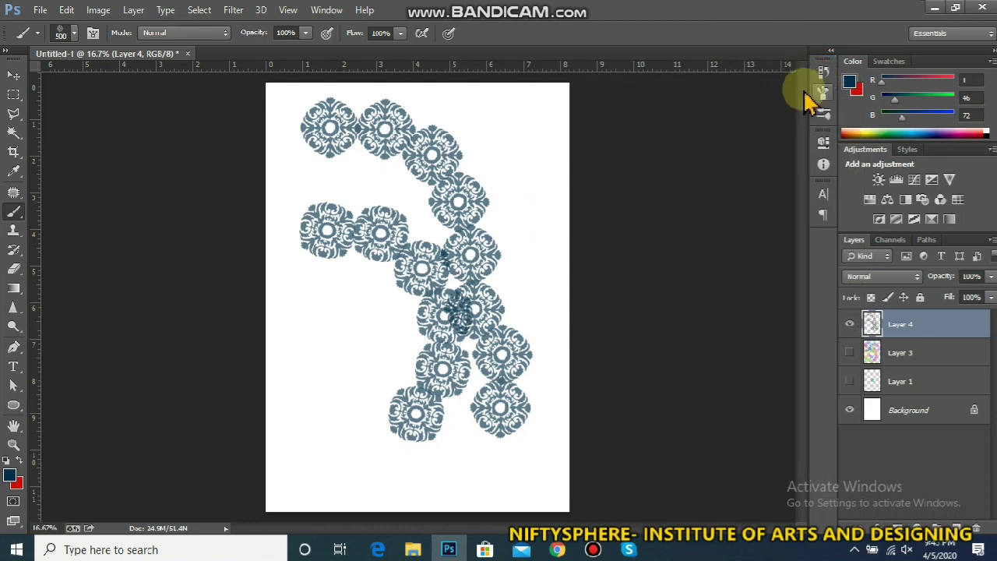
key("Delete")
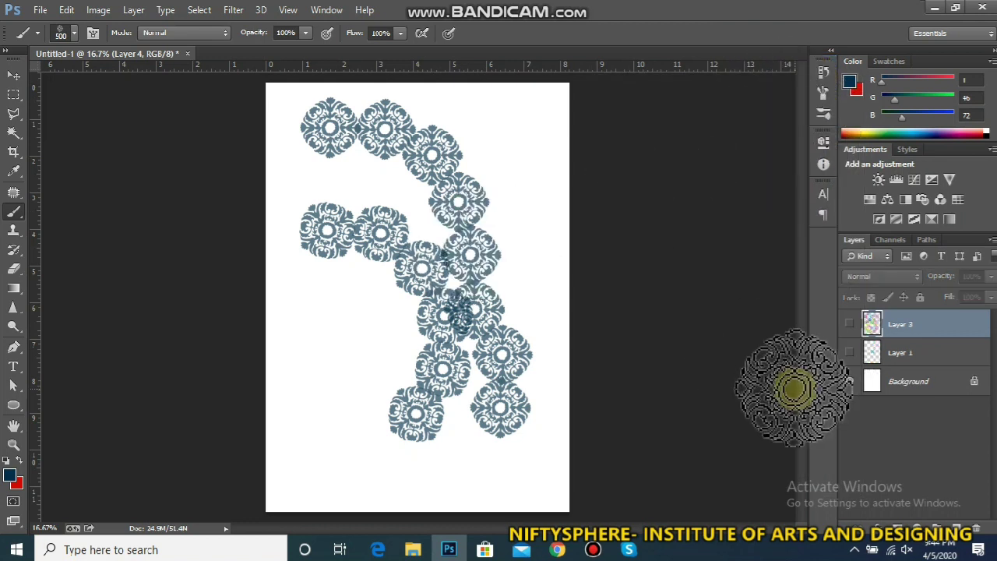
key("ctrl+shift+n")
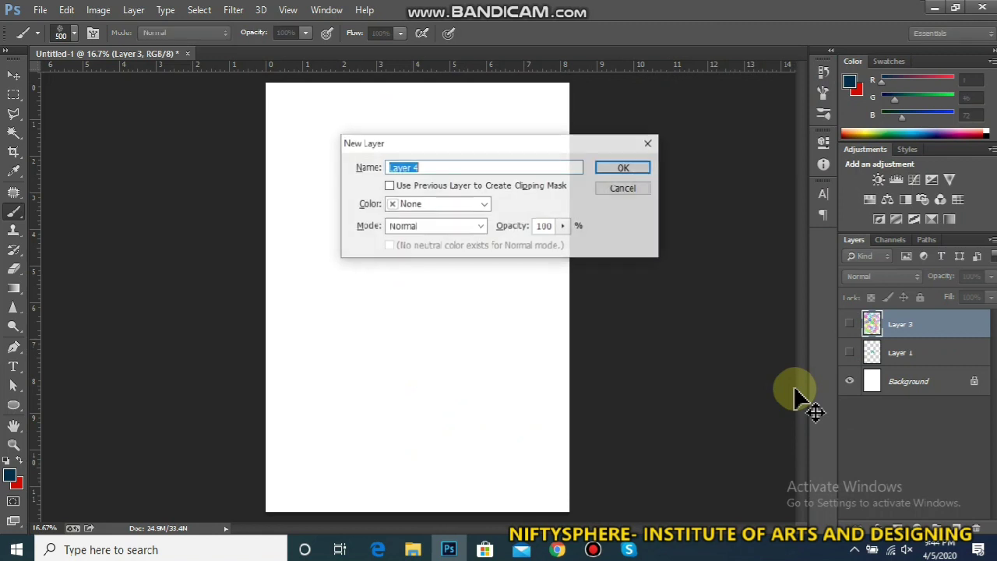
key("Return")
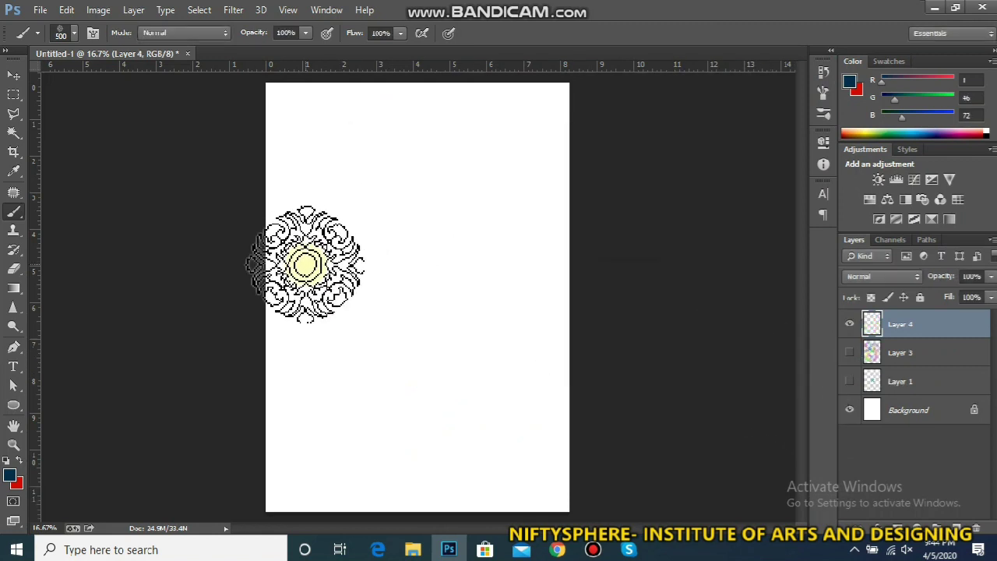
- Enlarge the motif brush to 800 px and paint a straight horizontal row of motifs across the lower part of the page
key("bracketright")
key("bracketright")
key("bracketright")
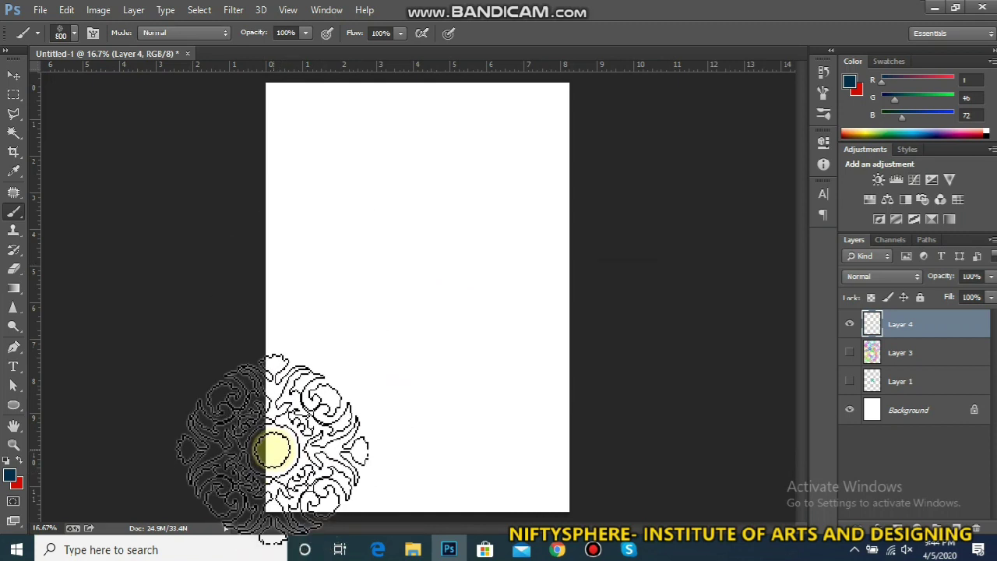
left_click_drag(273, 450, 602, 451)
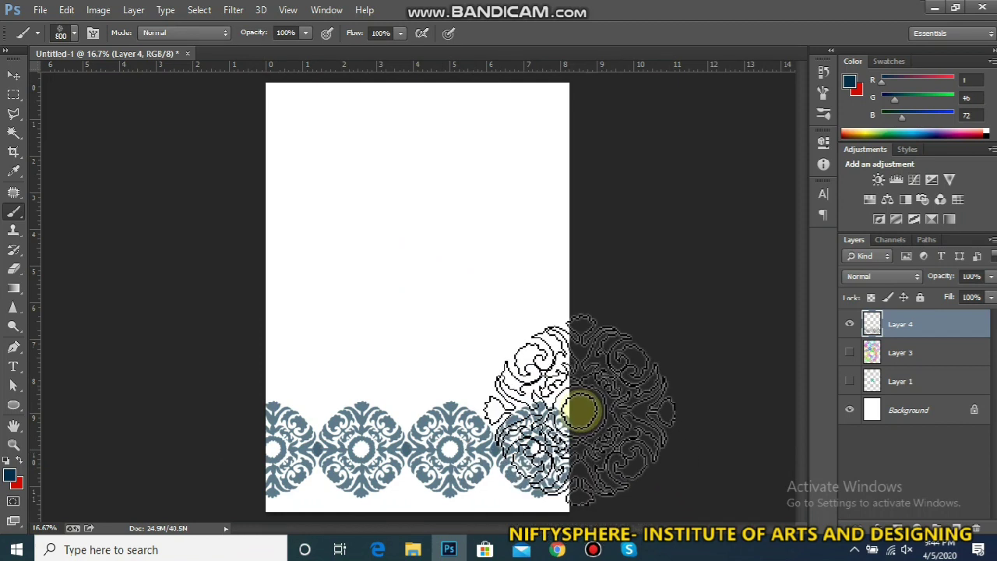
- Reduce the motif brush to 400 px and paint a straight horizontal row across the page just above the large motifs
key("bracketleft")
key("bracketleft")
key("bracketleft")
key("bracketleft")
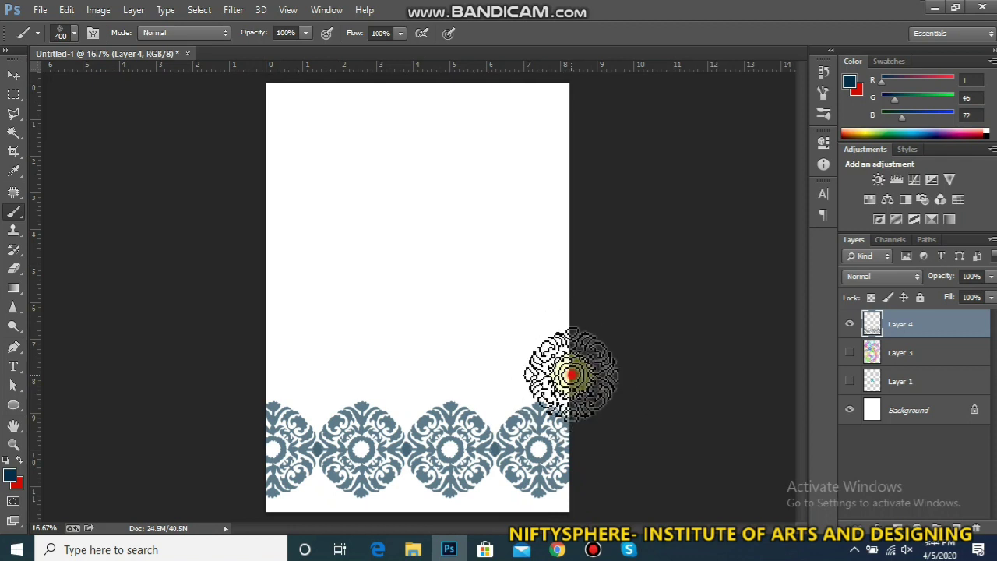
mouse_move(571, 375)
left_mouse_down()
mouse_move(491, 382)
mouse_move(367, 361)
mouse_move(229, 367)
left_mouse_up()
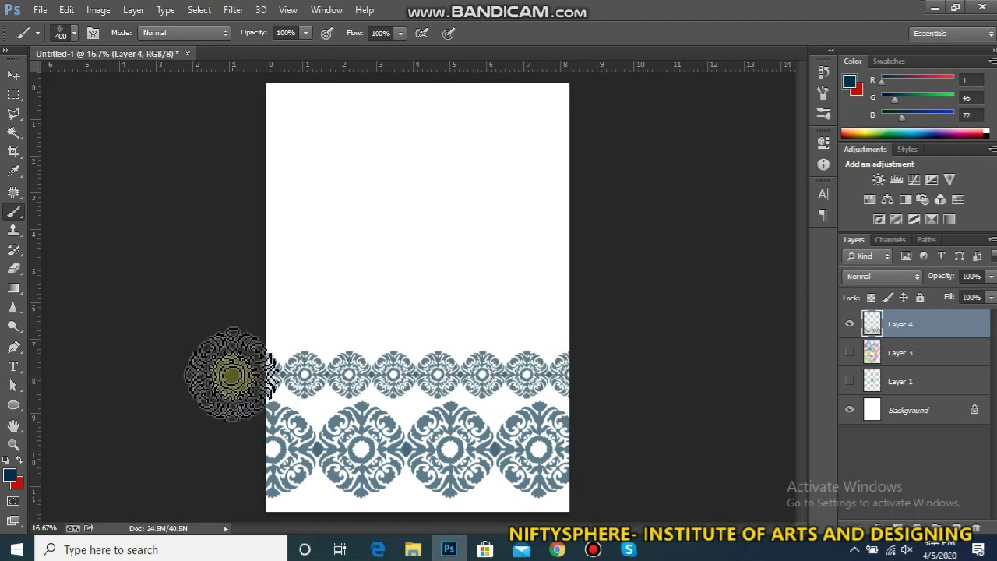
- Reduce the motif brush to 175 px and paint a vertical motif column along the page's right side, from the 400 px row to the top edge
key("bracketleft")
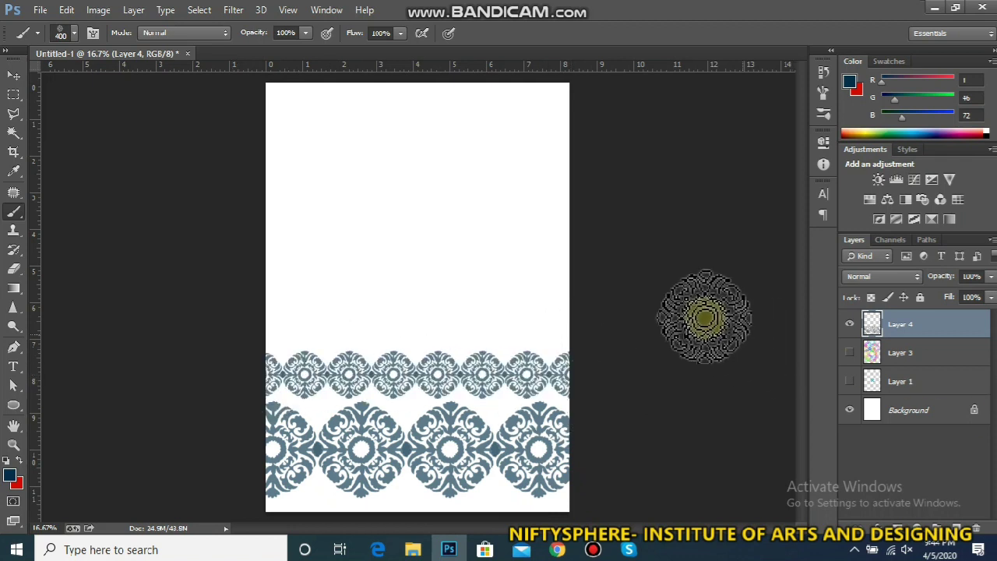
key("bracketleft")
key("bracketleft")
key("bracketleft")
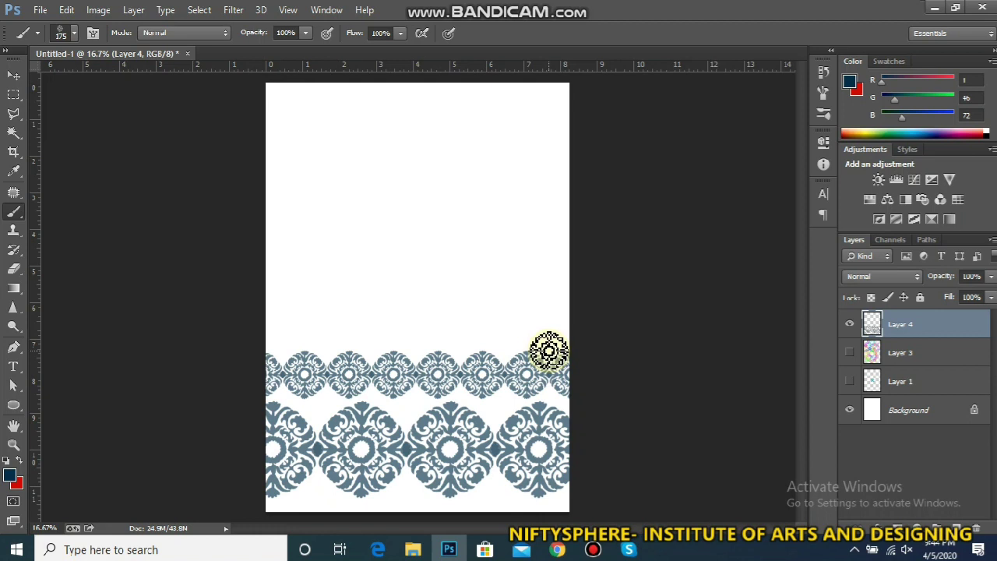
left_click_drag(549, 353, 541, 85)
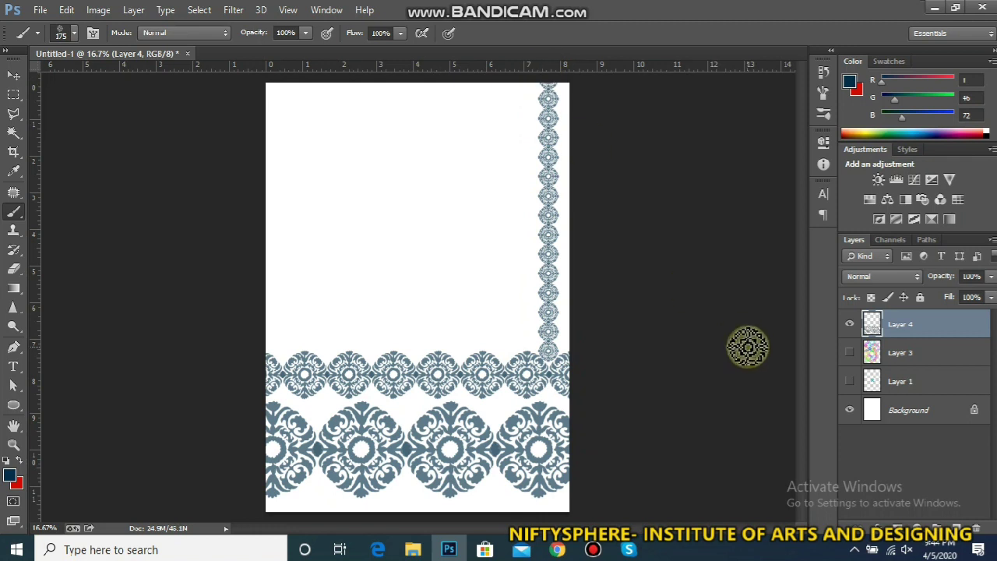
- Paint a straight horizontal row of 175 px motifs across the full page width, above the 400 px row
left_click_drag(577, 291, 222, 285)
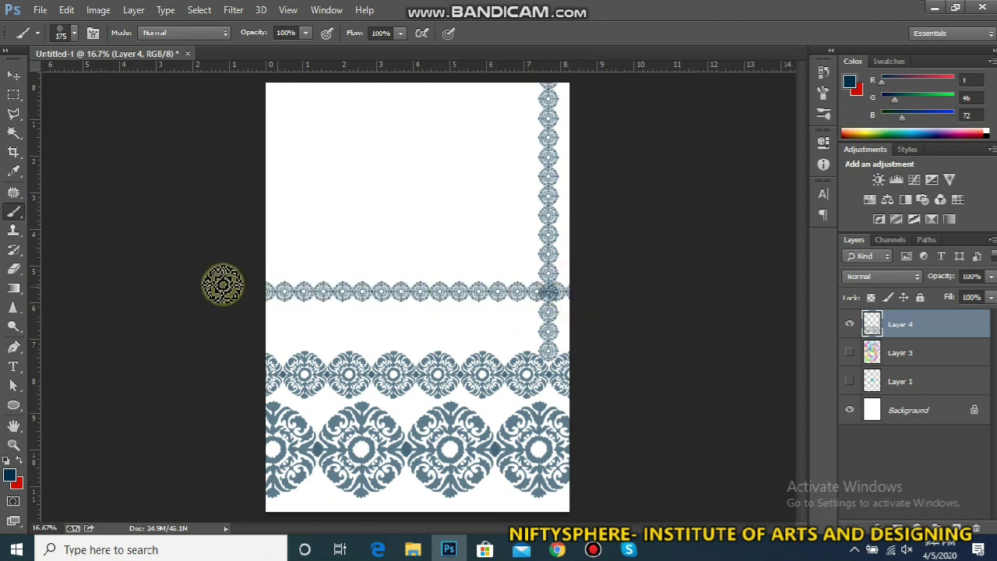
mouse_move(343, 172)
left_mouse_down()
mouse_move(400, 135)
mouse_move(478, 171)
mouse_move(444, 312)
mouse_move(329, 320)
mouse_move(286, 247)
mouse_move(319, 155)
mouse_move(352, 141)
left_mouse_up()
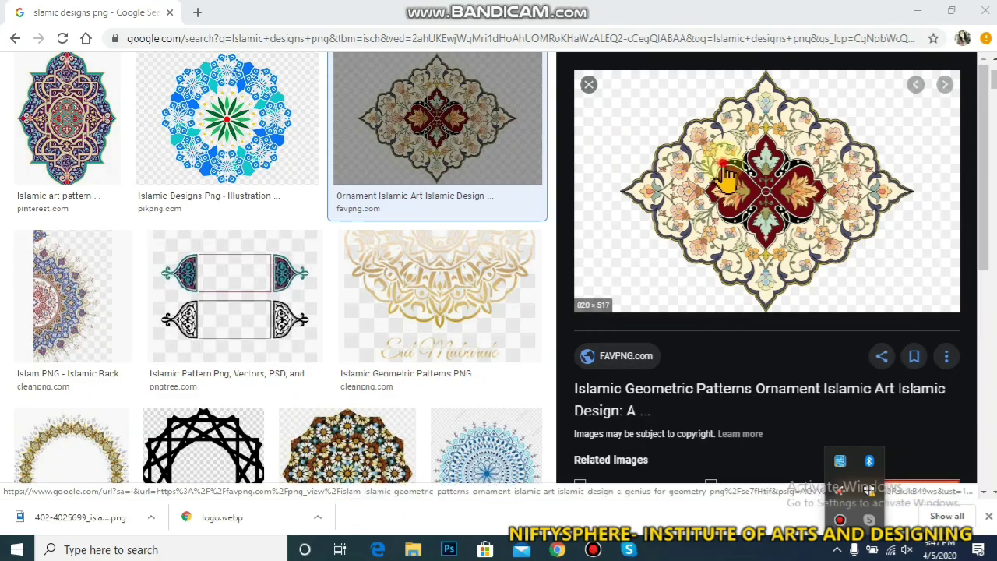
- Copy the cream and red diamond-shaped Islamic ornament from the Google Images results and paste it into the Photoshop document
left_click(726, 178)
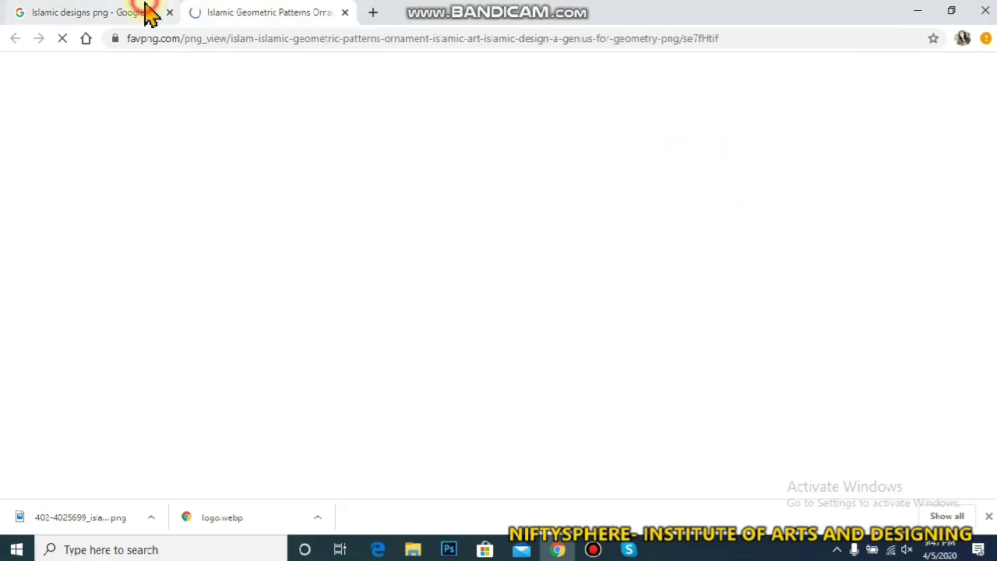
left_click(145, 12)
right_click(750, 167)
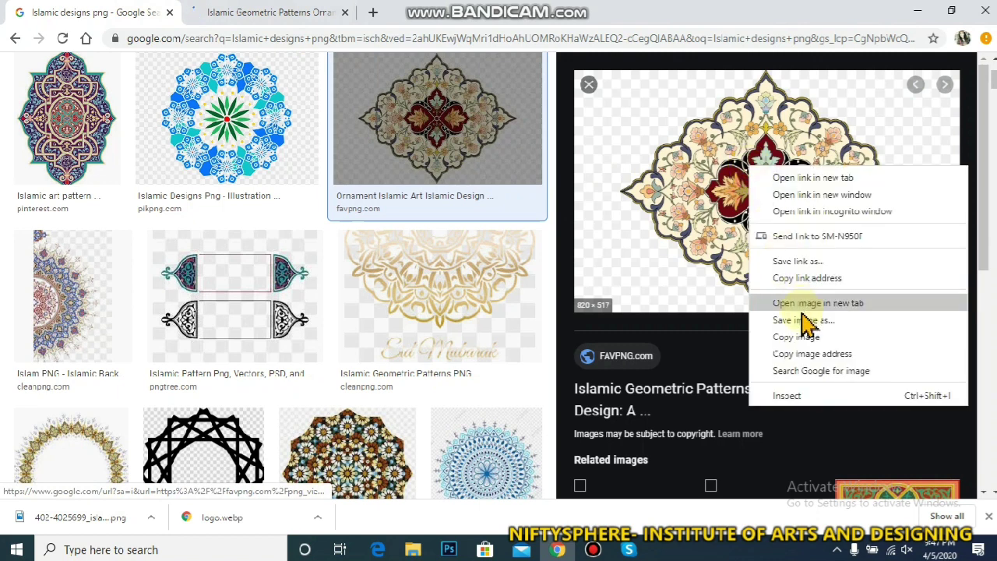
left_click(798, 337)
left_click(449, 550)
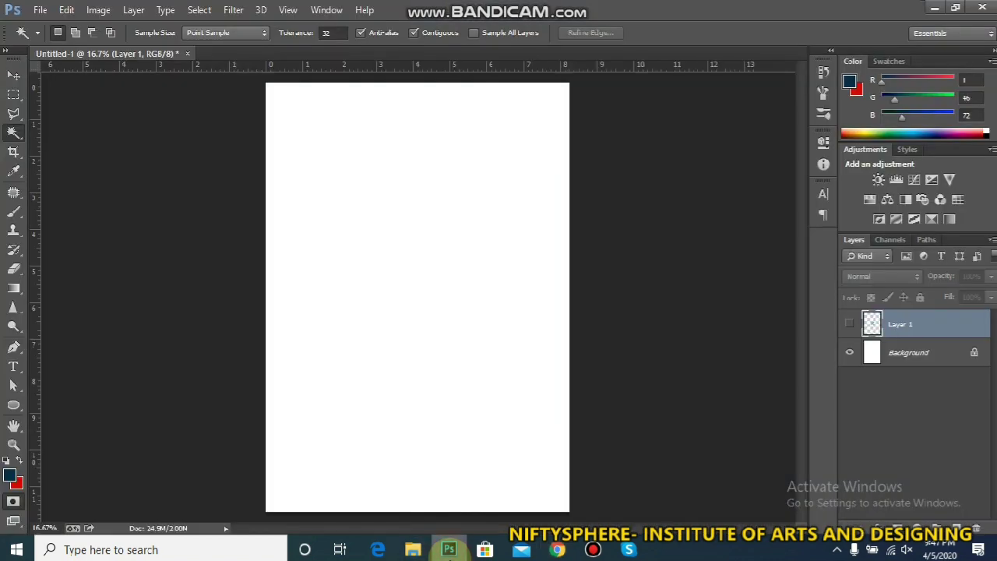
key("ctrl+v")
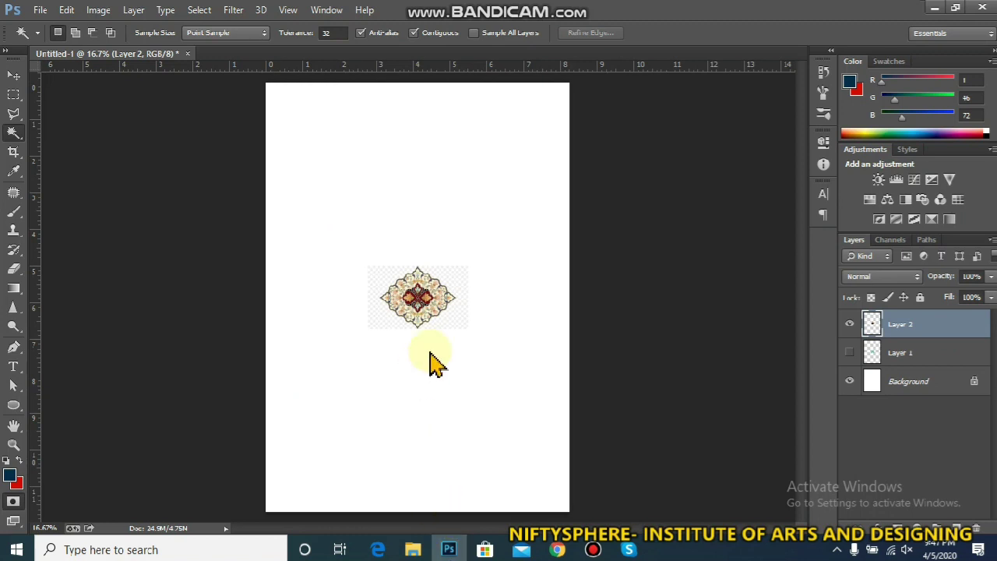
- Scale the pasted ornament to about 241% and position it in the upper half of the page
key("ctrl+t")
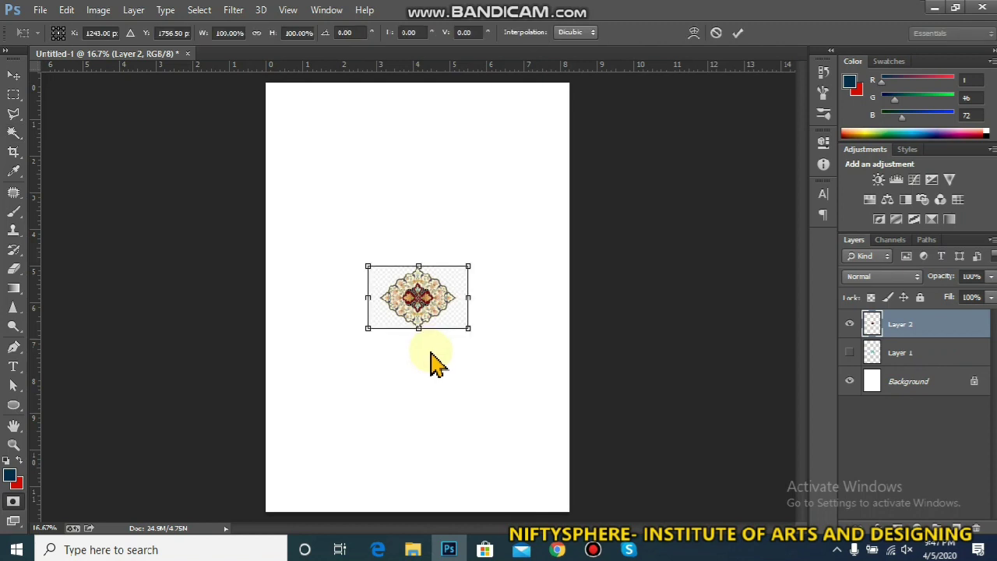
left_click_drag(464, 267, 608, 176)
left_click_drag(555, 235, 501, 223)
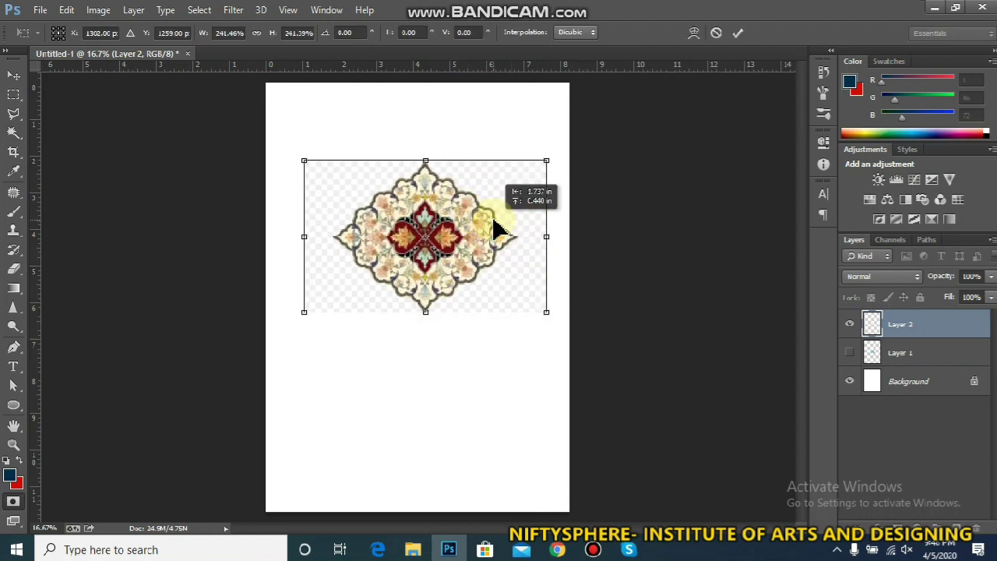
key("Return")
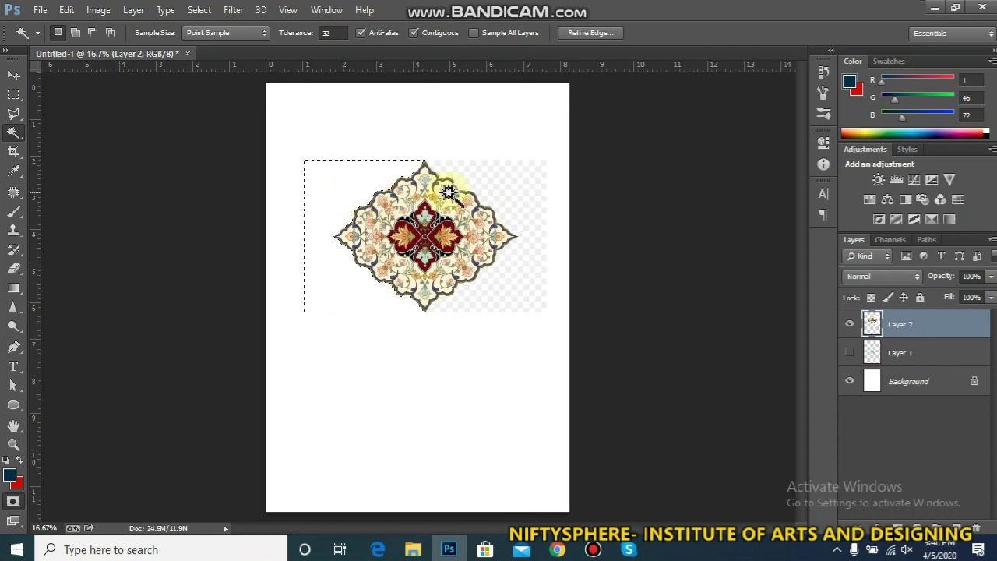
- Delete the checkered background around the ornament and define the ornament as a brush preset with the default name
key("Delete")
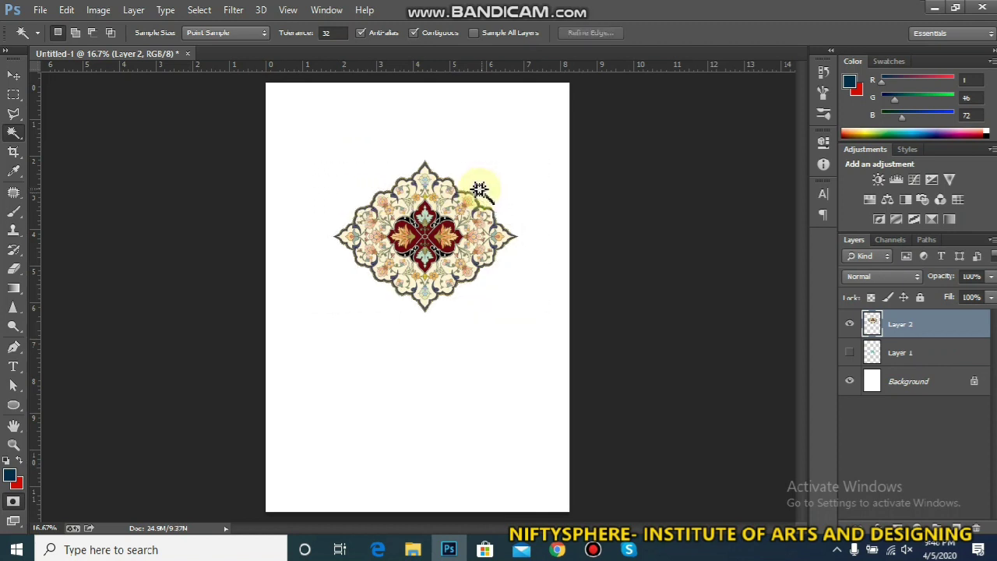
left_click(67, 11)
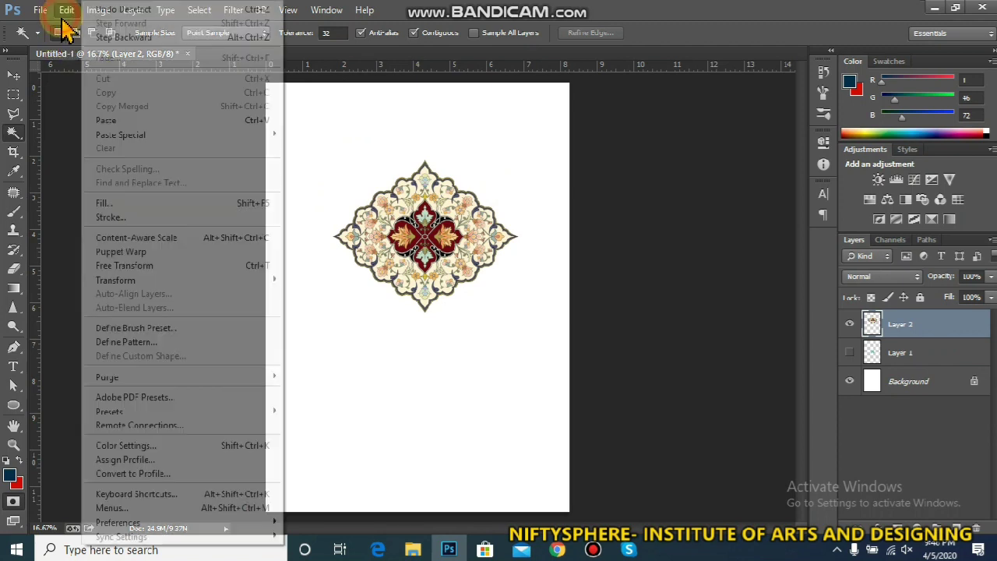
left_click(115, 329)
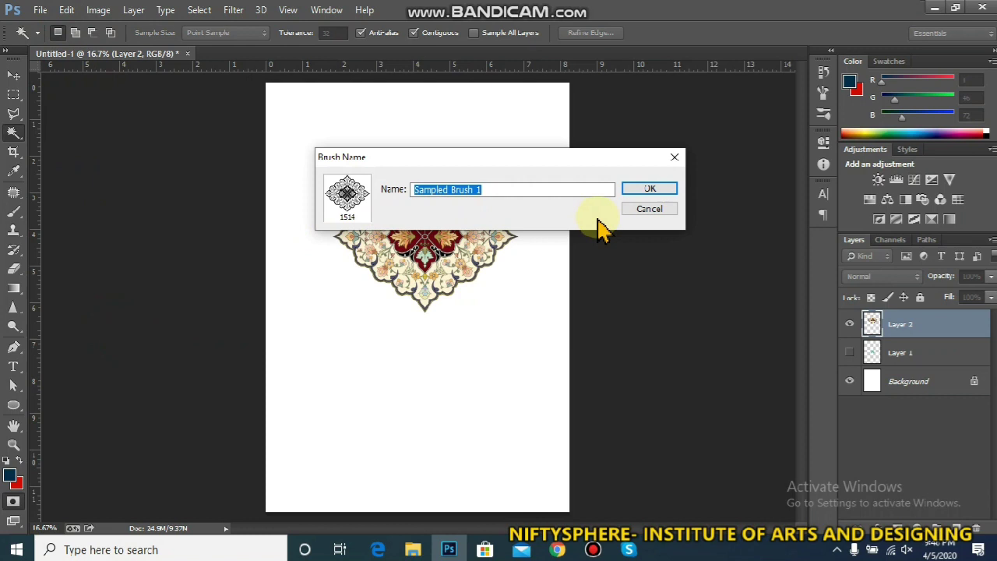
key("Return")
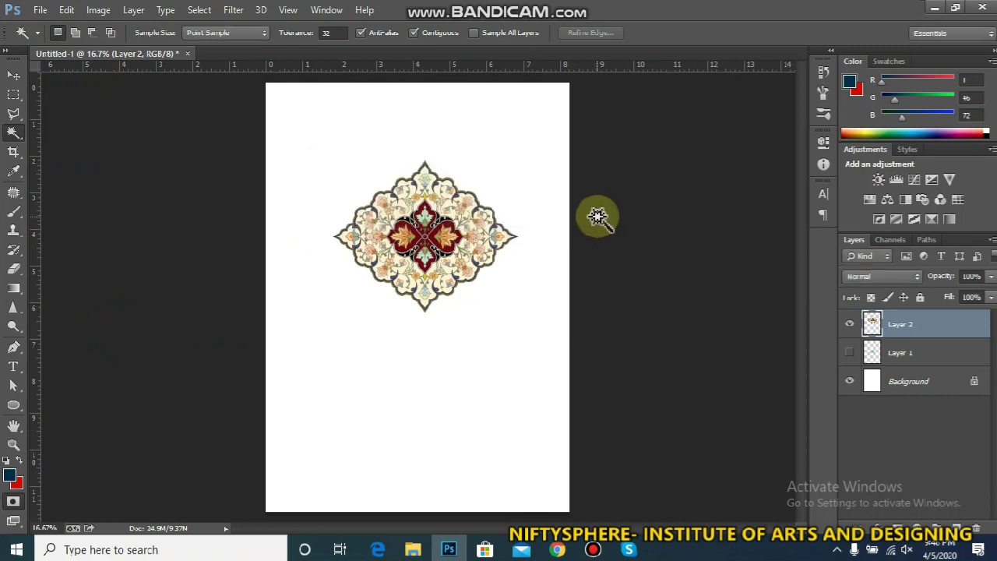
- Hide the ornament layer, choose the new 1514 px ornament brush and add an empty layer on top
left_click(849, 323)
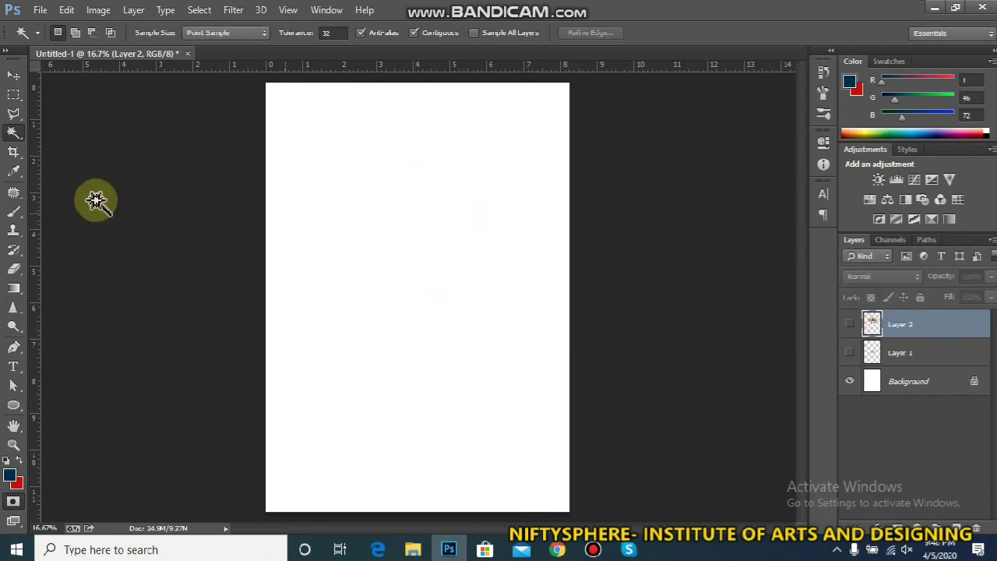
left_click(23, 217)
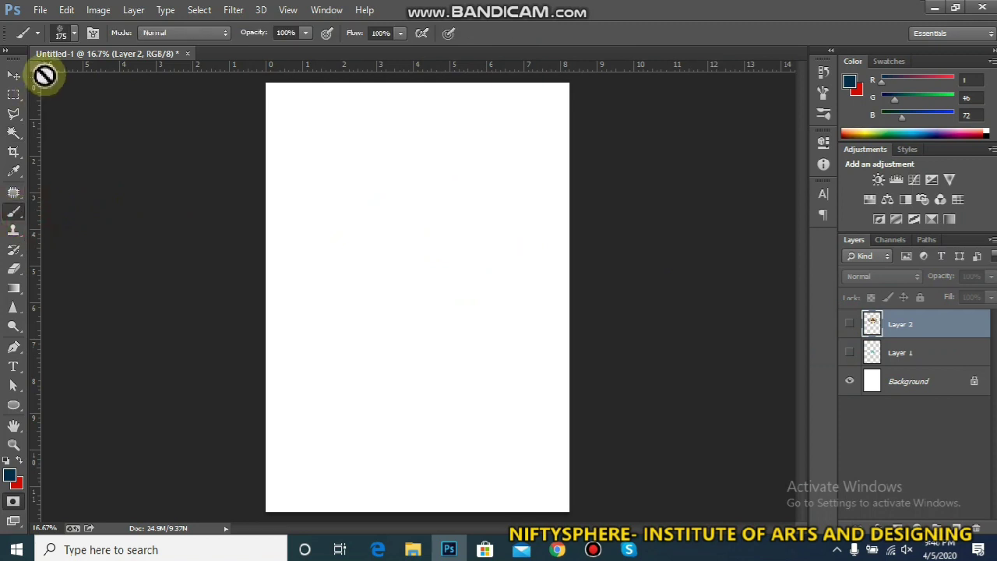
left_click(73, 33)
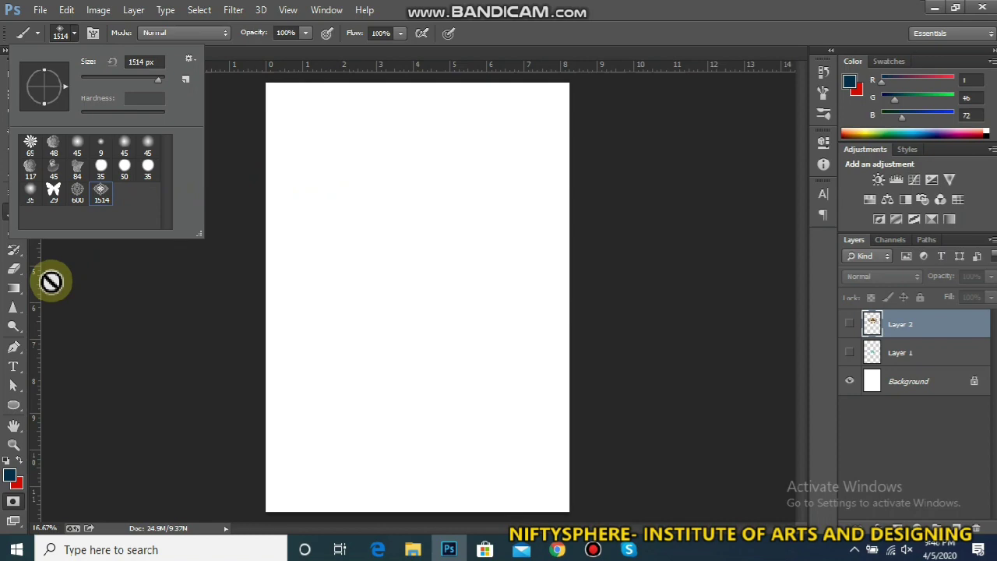
left_click(962, 523)
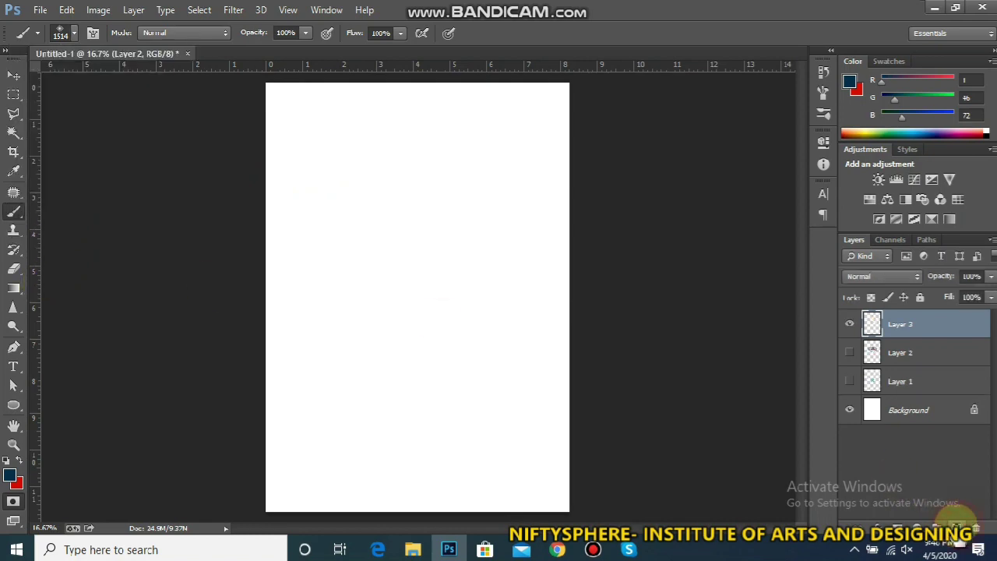
- Stamp two dark blue ornaments on the page, then swap to the red colour and stamp one at the upper right
left_click(345, 200)
left_click(444, 319)
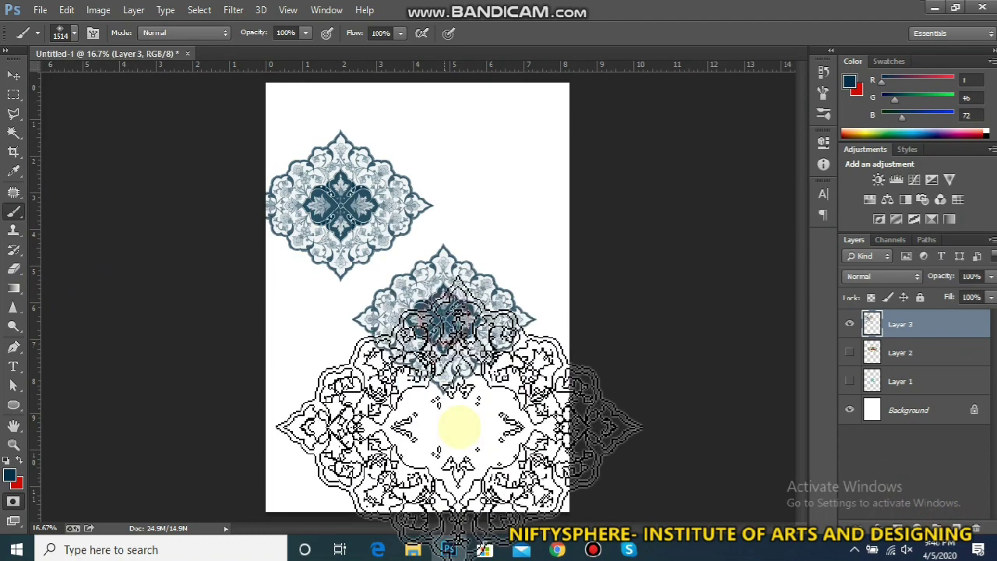
left_click(16, 465)
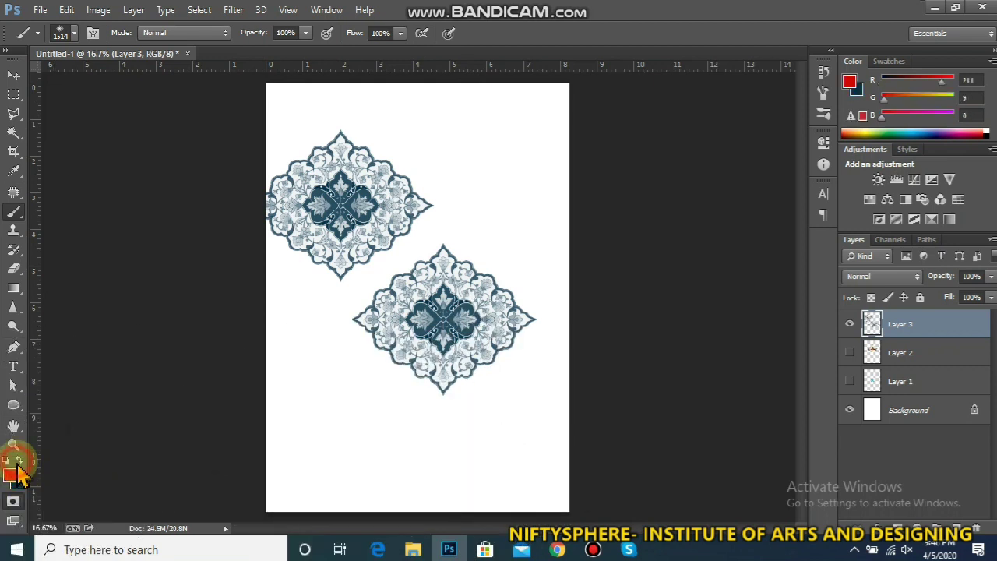
left_click(485, 151)
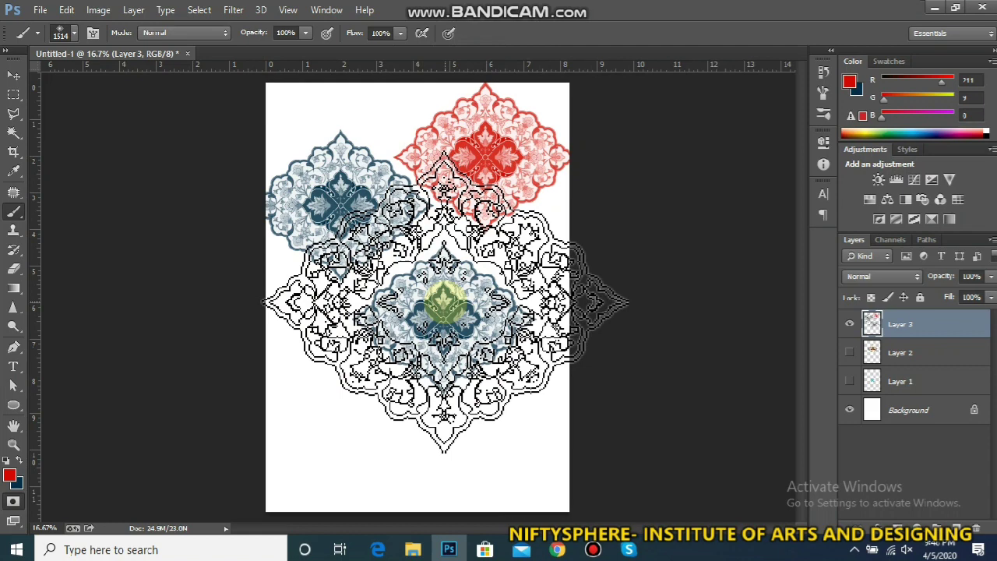
- Replace the stamped Layer 3 with a new empty layer and set the ornament brush's spacing to 48%
key("Delete")
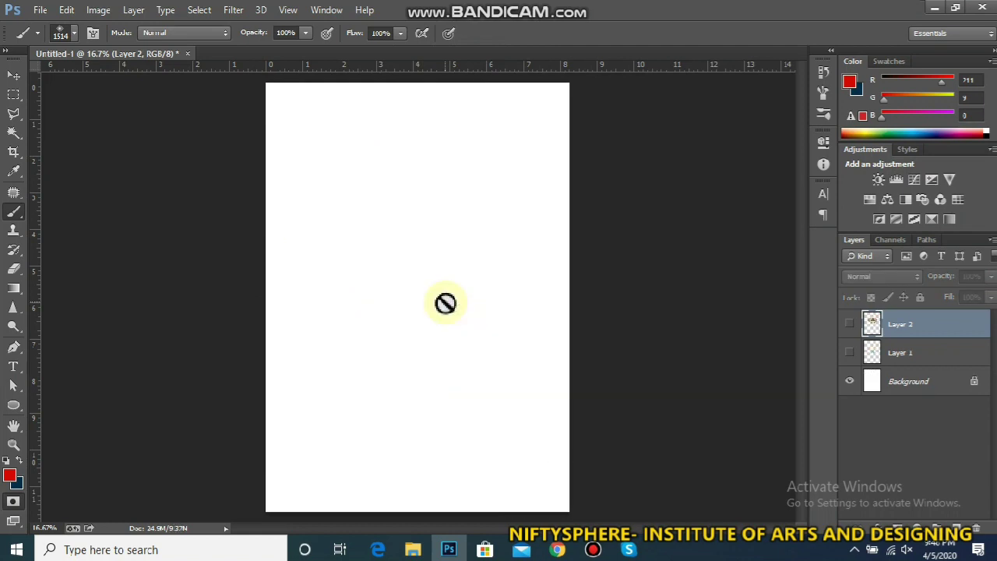
key("ctrl+shift+alt+n")
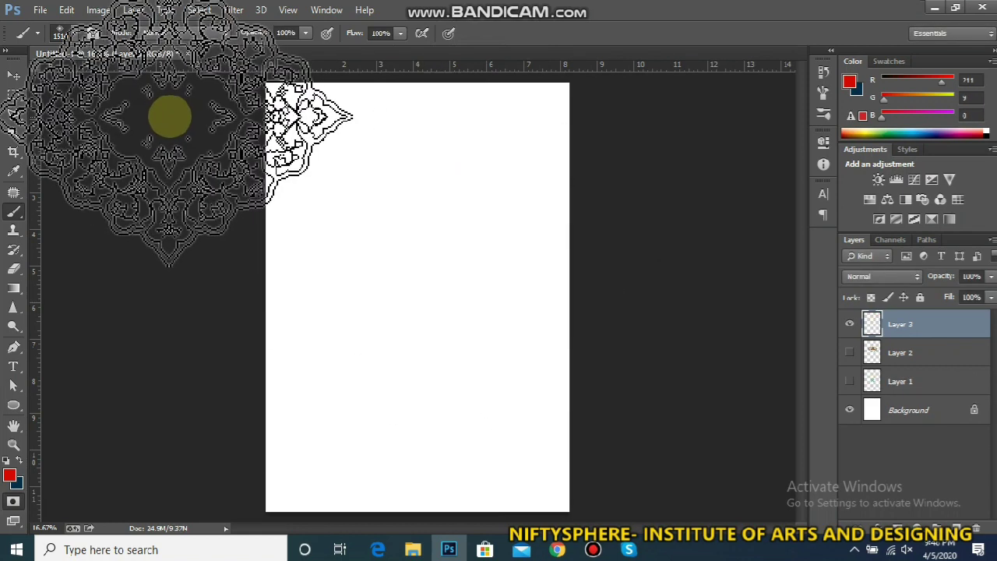
left_click(93, 32)
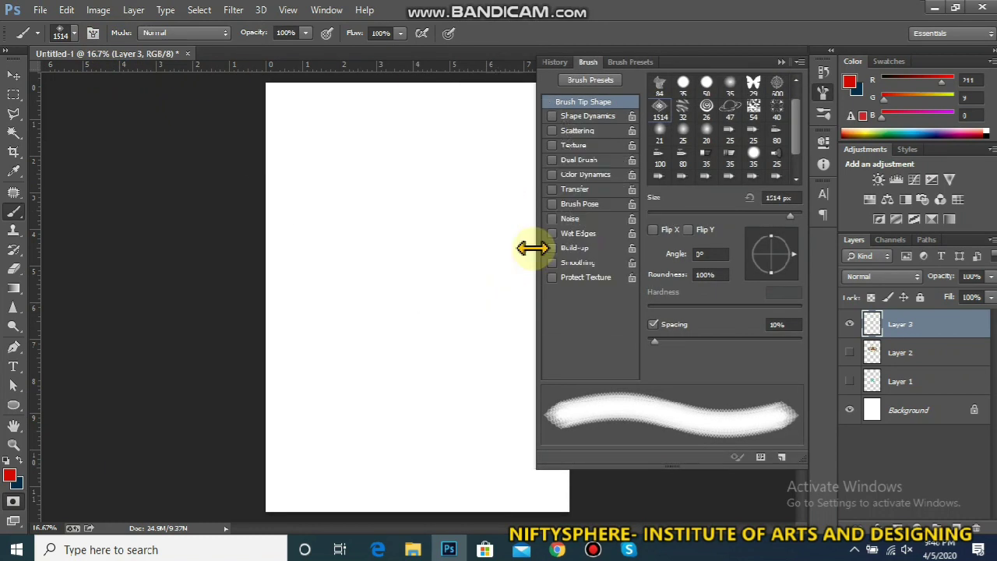
mouse_move(666, 343)
left_mouse_down()
mouse_move(695, 346)
mouse_move(685, 343)
left_mouse_up()
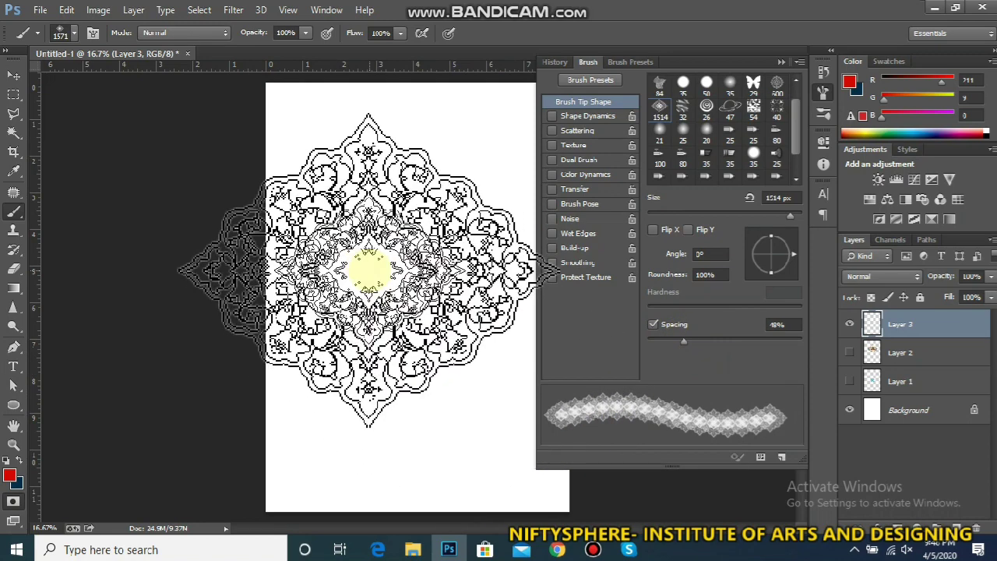
- Reduce the ornament brush to 800 px and move the brush settings aside to uncover the page
key("bracketleft")
key("bracketleft")
key("bracketleft")
key("bracketleft")
key("bracketleft")
key("bracketleft")
key("bracketleft")
key("bracketleft")
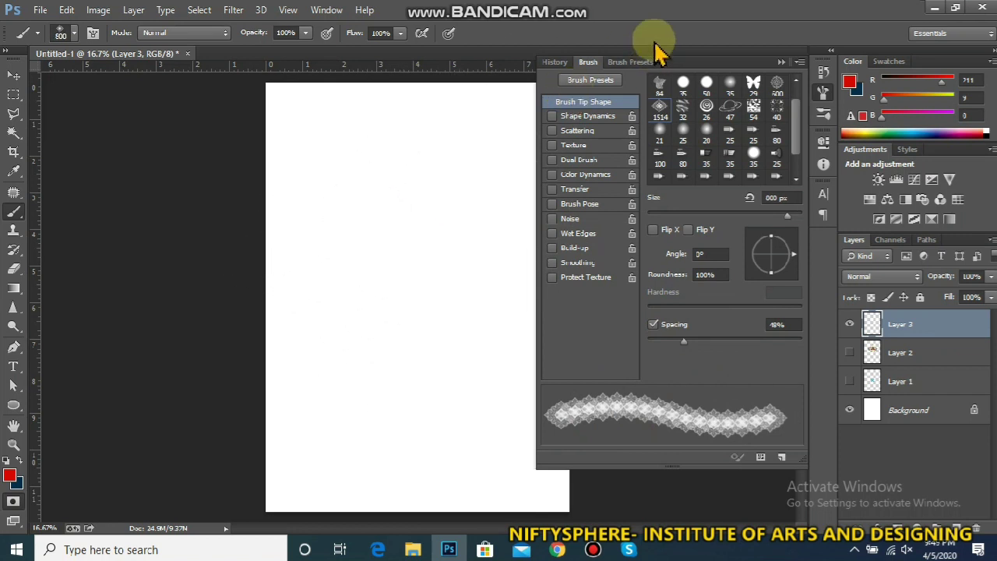
mouse_move(675, 63)
left_mouse_down()
mouse_move(694, 73)
mouse_move(659, 80)
mouse_move(696, 134)
left_mouse_up()
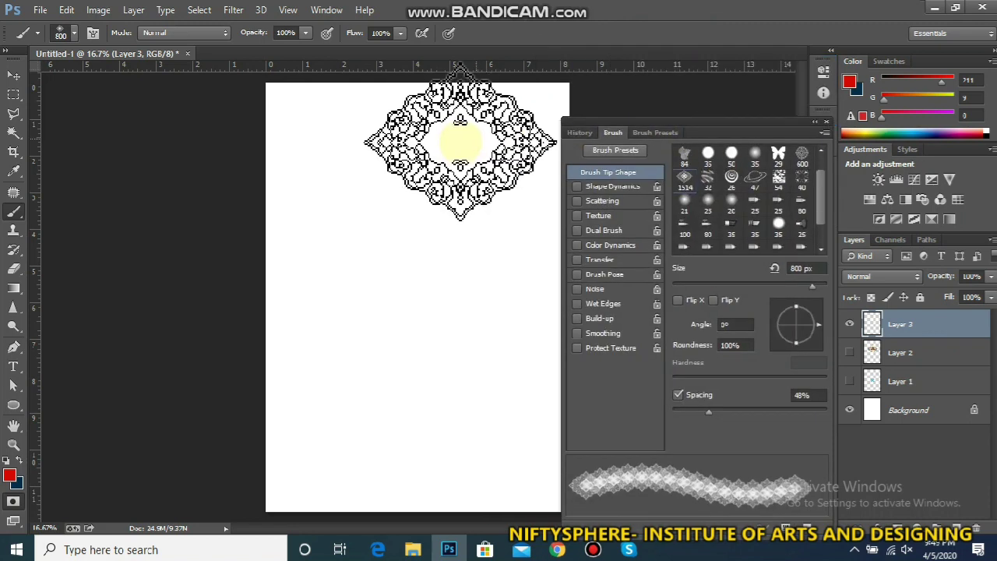
- Paint an overlapping ornament row near the page's top, a vertical column down its left side, and a single ornament beside the column
left_click_drag(323, 145, 516, 141)
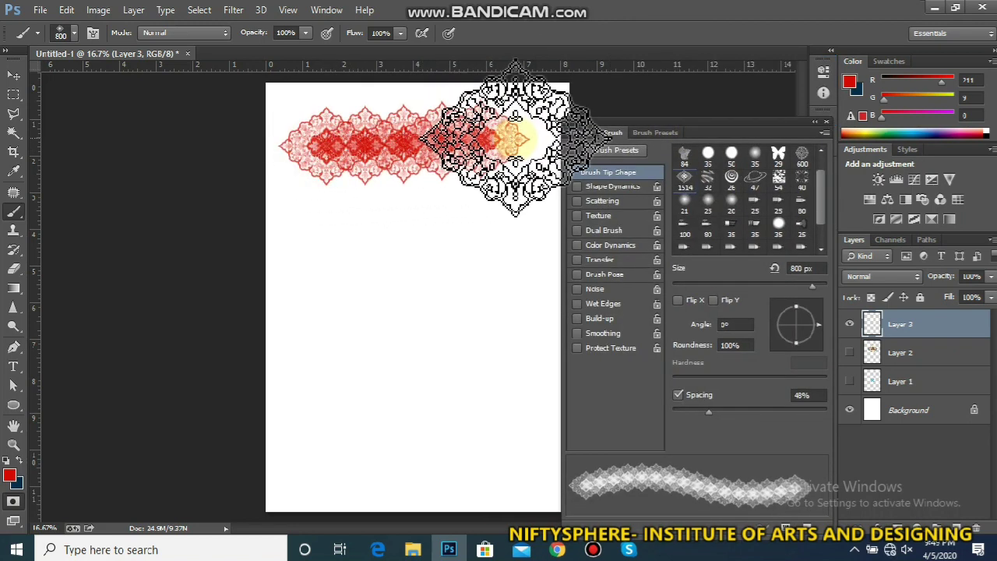
left_click_drag(326, 234, 323, 441)
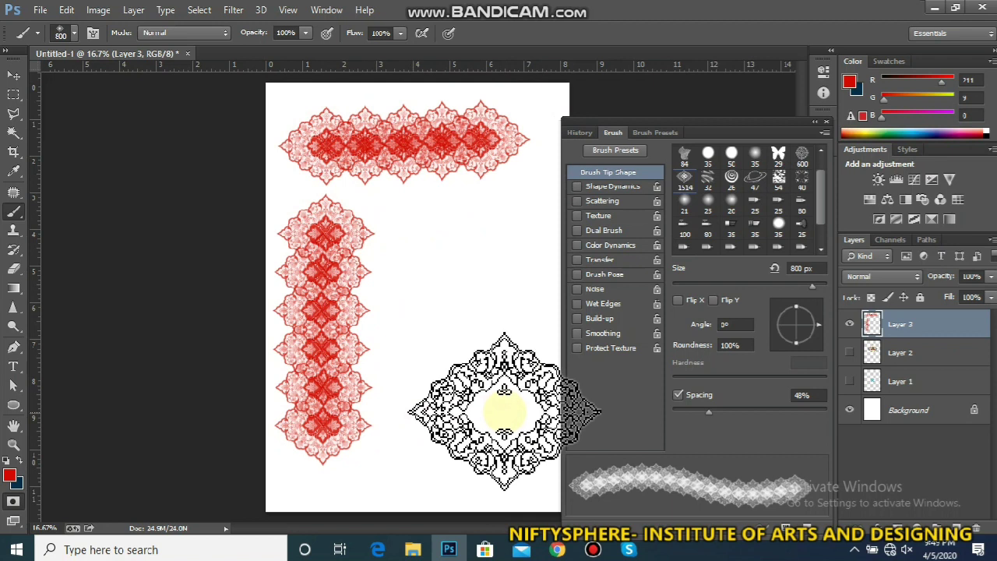
left_click(451, 348)
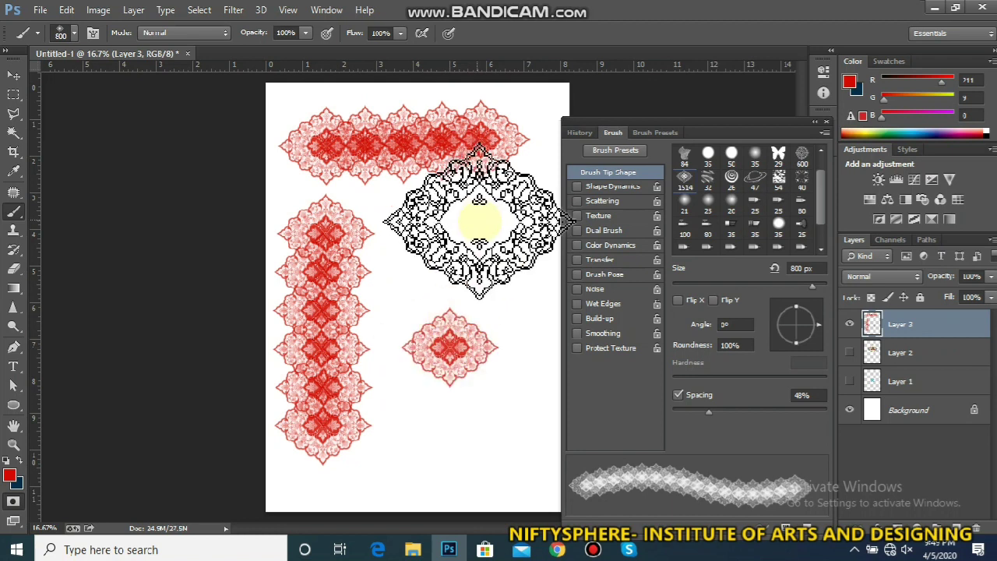
- Set the brush spacing to 82% and paint a short row of 714 px ornaments below the top row
left_click_drag(708, 412, 735, 414)
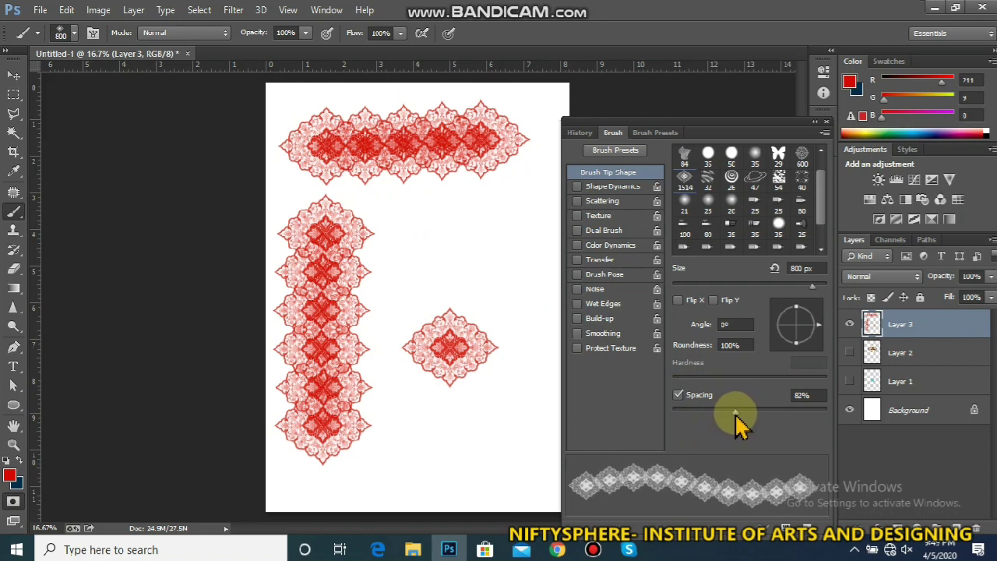
left_click(560, 230)
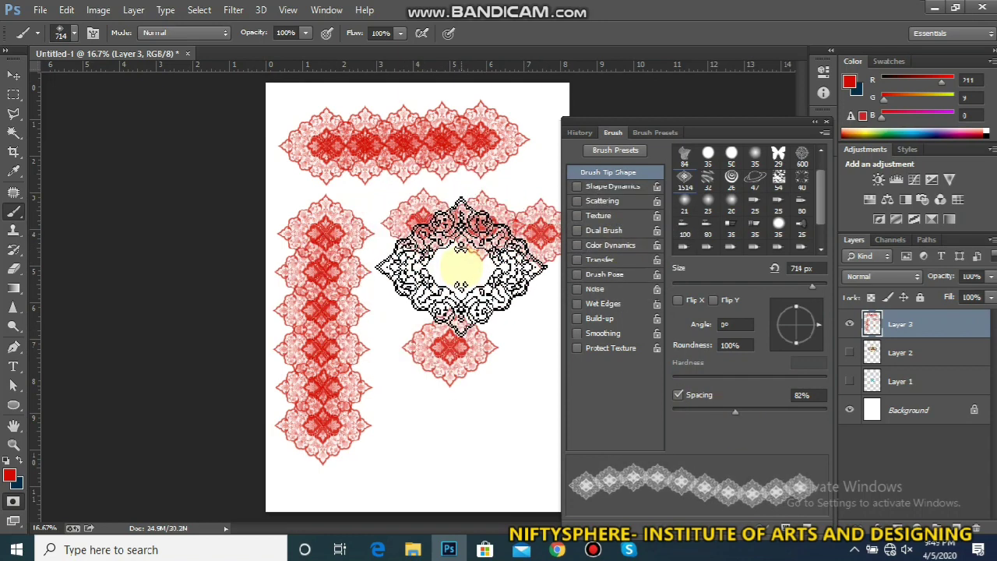
- Reduce the ornament brush to 300 px and paint a short horizontal row between the 714 px row and the single ornament
key("bracketleft")
key("bracketleft")
key("bracketleft")
key("bracketleft")
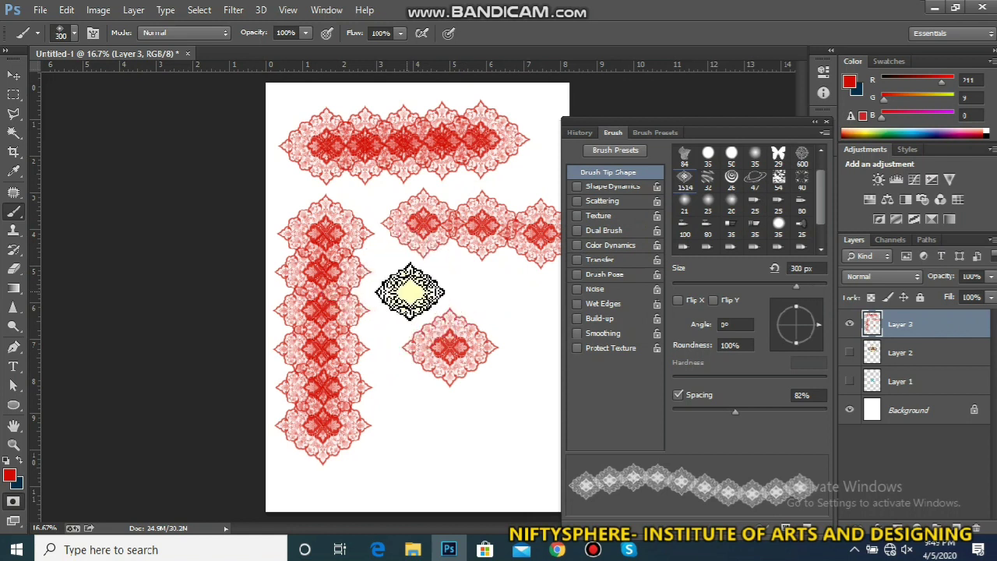
left_click_drag(426, 291, 545, 292)
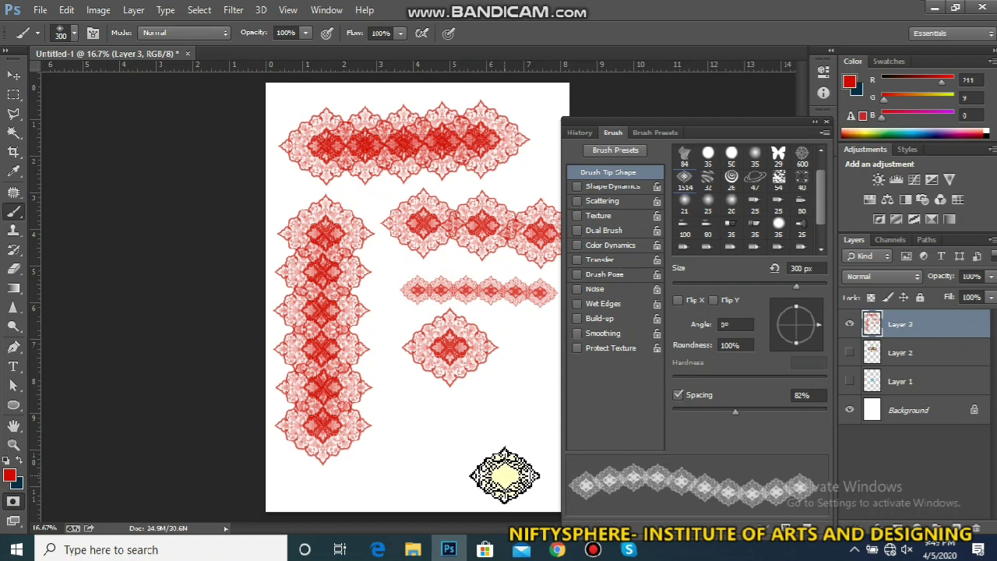
- Set the brush spacing to 119% and paint a row of separated ornaments along the page's bottom edge
left_click_drag(734, 411, 759, 411)
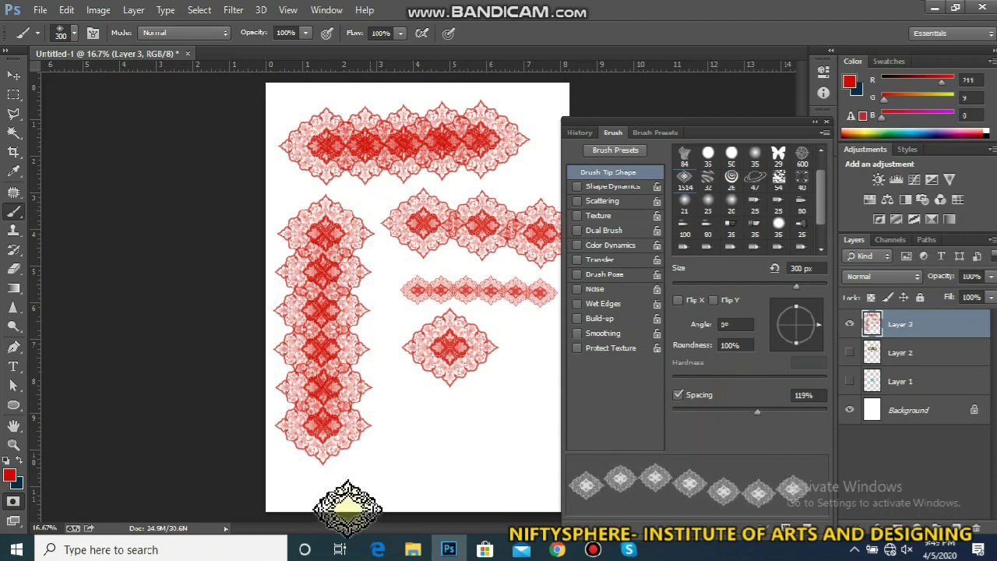
mouse_move(300, 494)
left_mouse_down()
mouse_move(514, 494)
mouse_move(646, 507)
left_mouse_up()
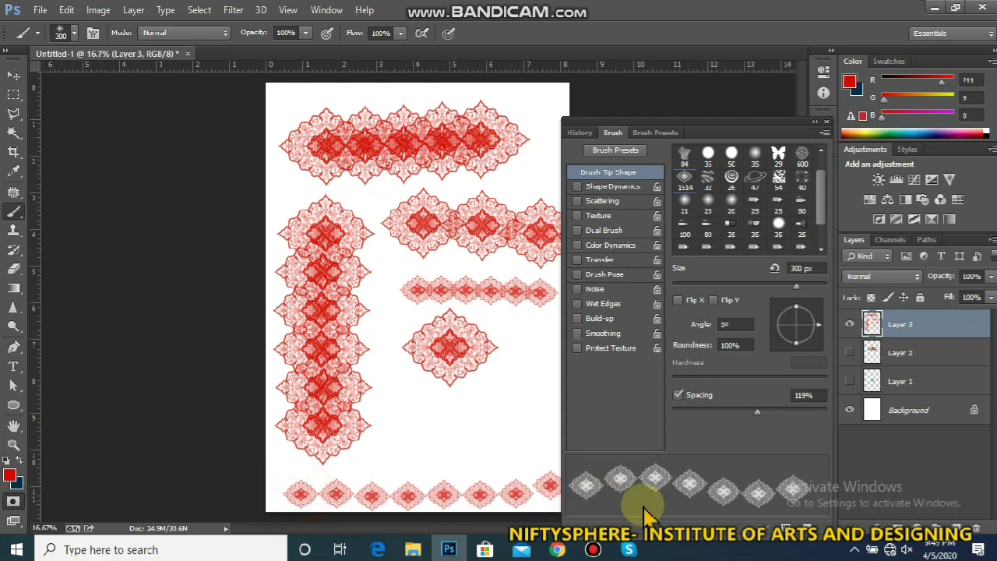
- Set the brush spacing to 39% and paint a dense horizontal ornament band above the separated row at the page's bottom
left_click_drag(756, 412, 703, 413)
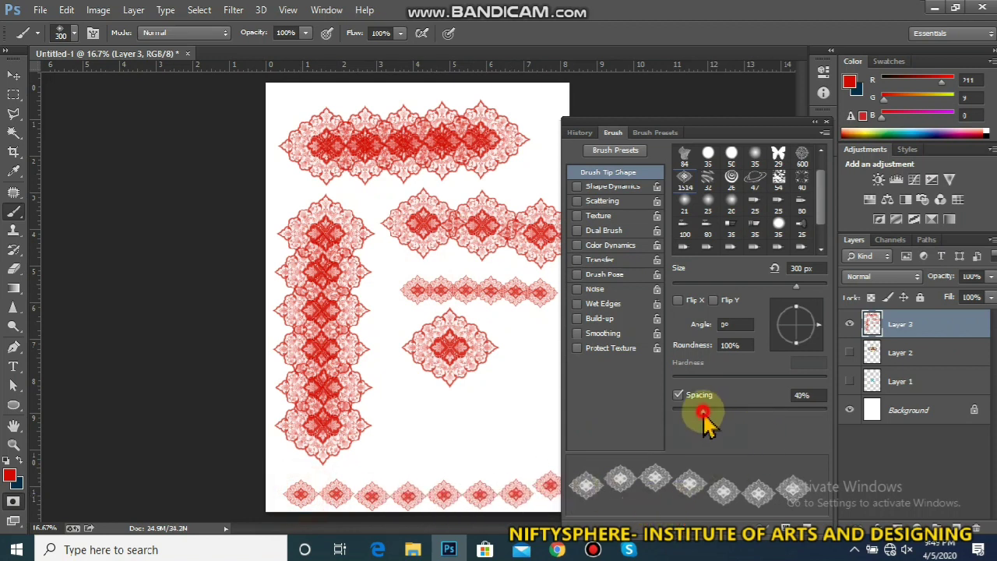
left_click_drag(392, 415, 565, 417)
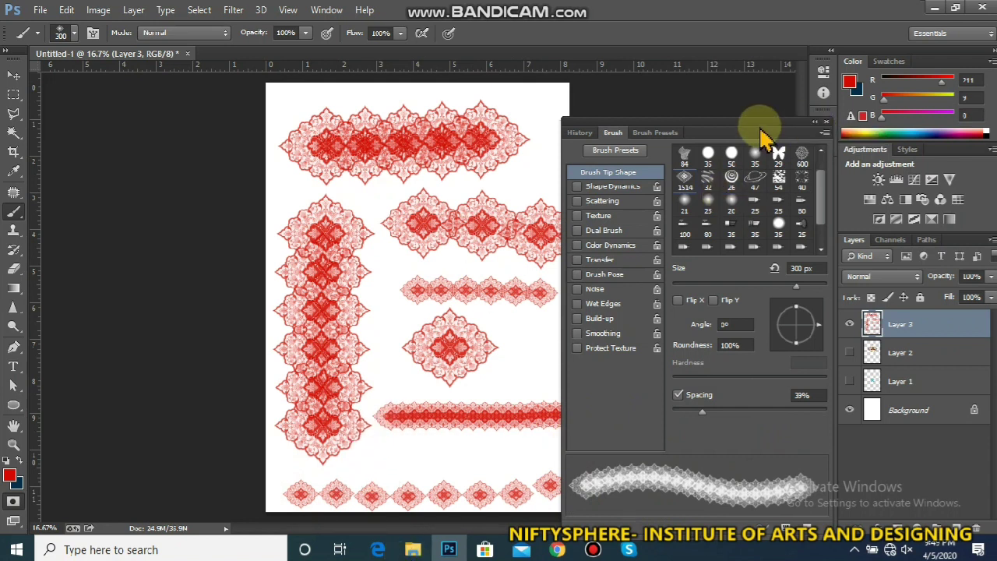
mouse_move(757, 123)
left_mouse_down()
mouse_move(534, 127)
mouse_move(162, 110)
mouse_move(173, 108)
left_mouse_up()
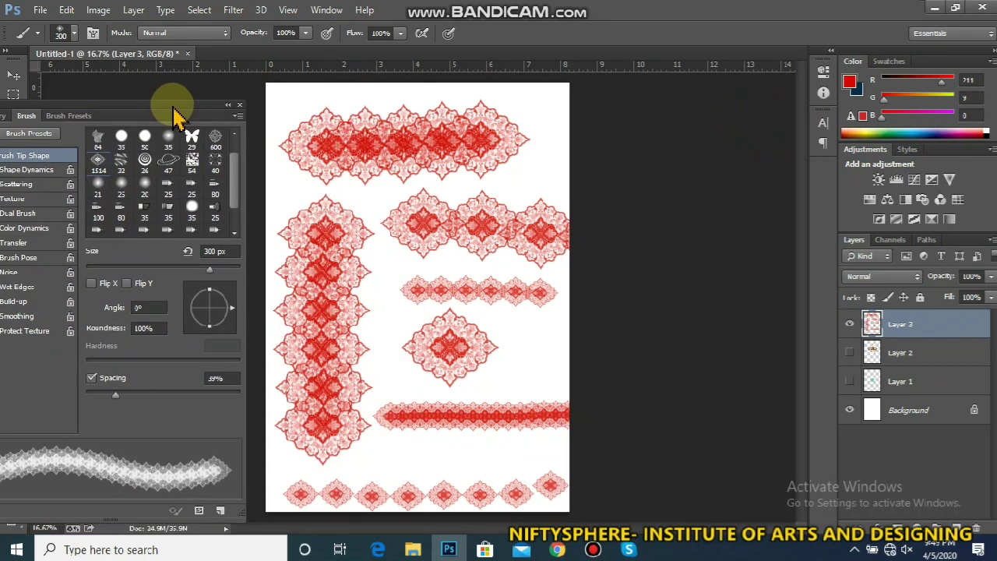
scroll(511, 448, "up", 3)
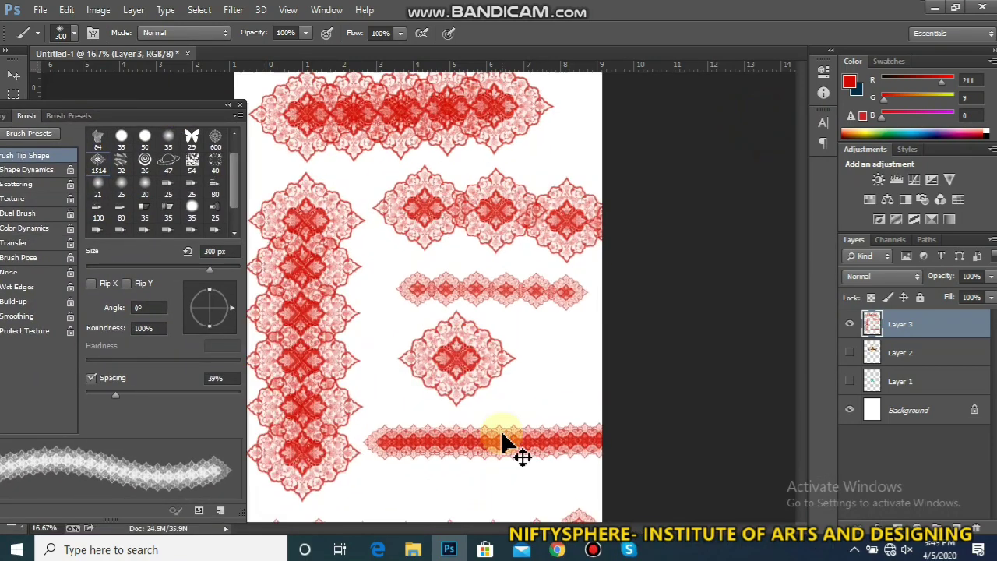
mouse_move(806, 300)
left_mouse_down()
mouse_move(802, 356)
mouse_move(810, 352)
left_mouse_up()
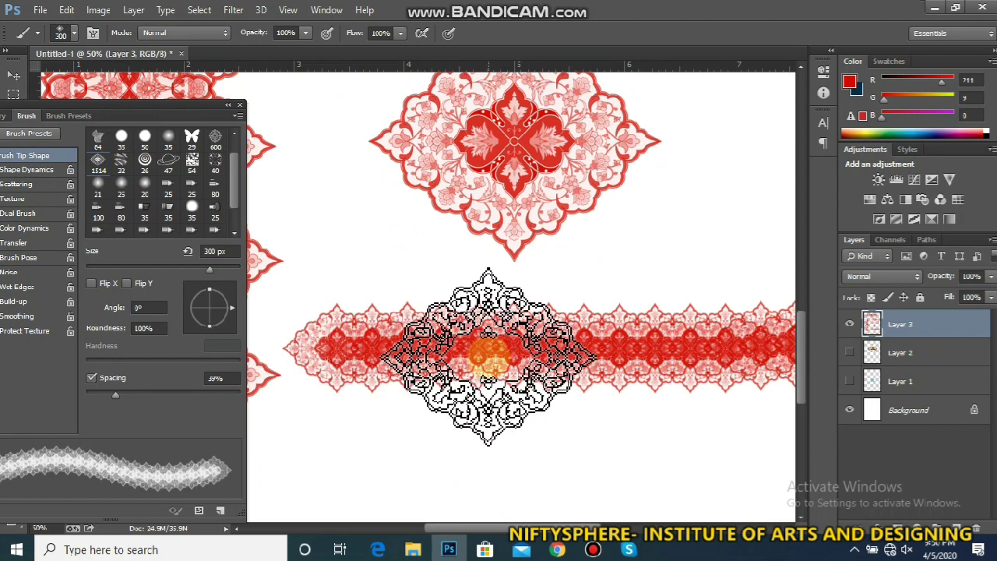
left_click_drag(594, 529, 647, 530)
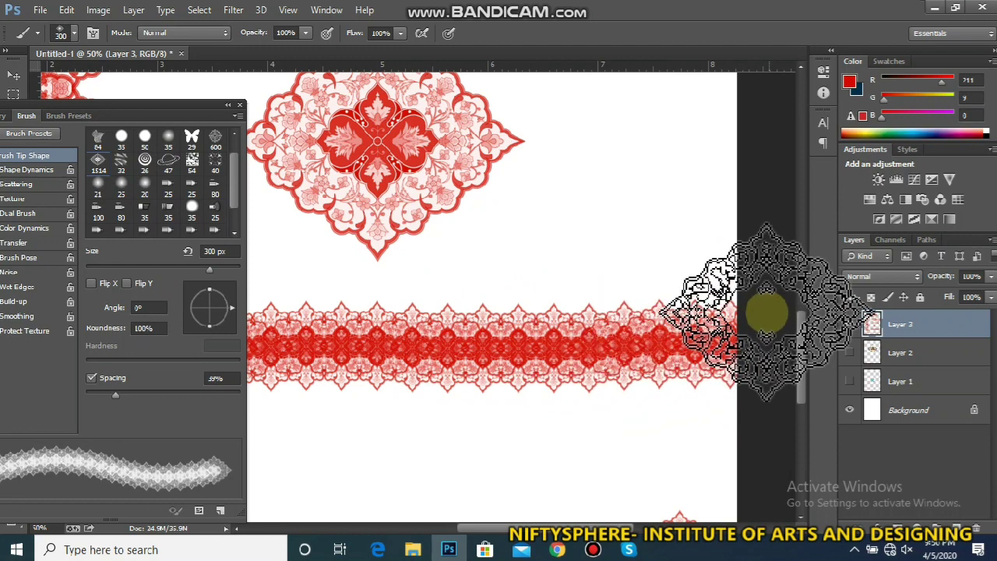
- Paint a second dense ornament band just below the first, running off the page's right edge
left_click(309, 449)
mouse_move(309, 450)
left_mouse_down()
mouse_move(300, 446)
mouse_move(383, 436)
mouse_move(783, 436)
left_mouse_up()
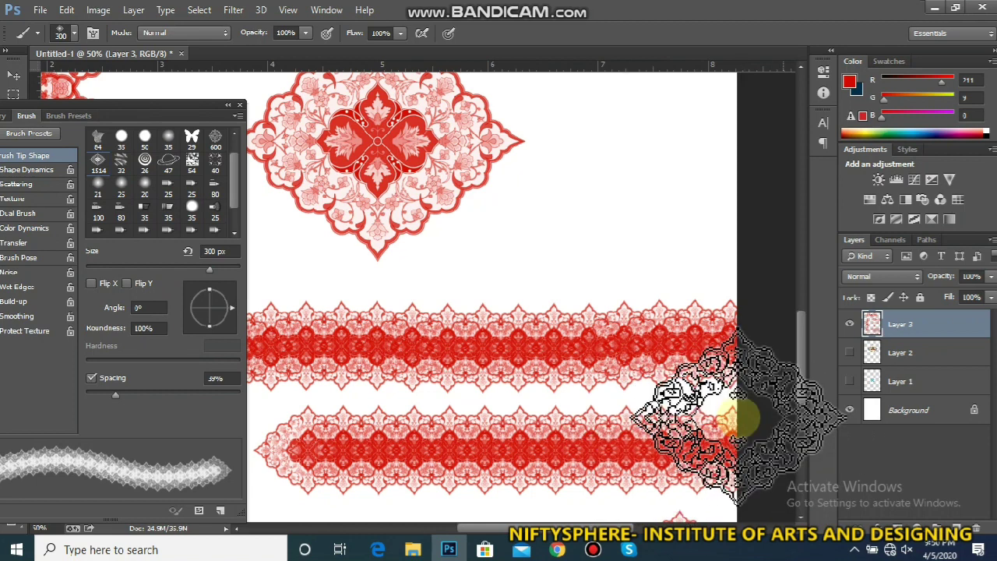
left_click_drag(103, 115, 239, 128)
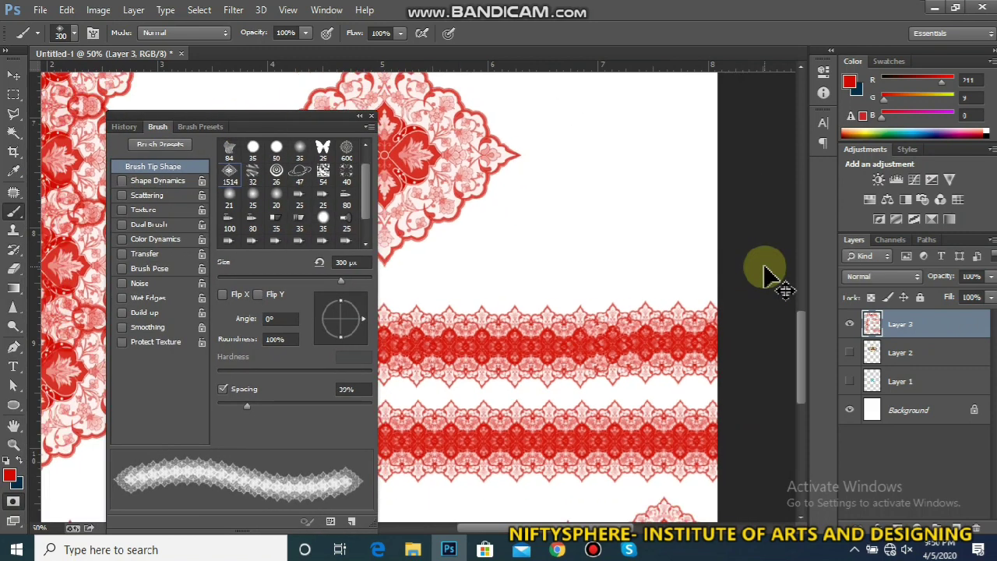
key("ctrl+minus")
key("ctrl+minus")
key("ctrl+minus")
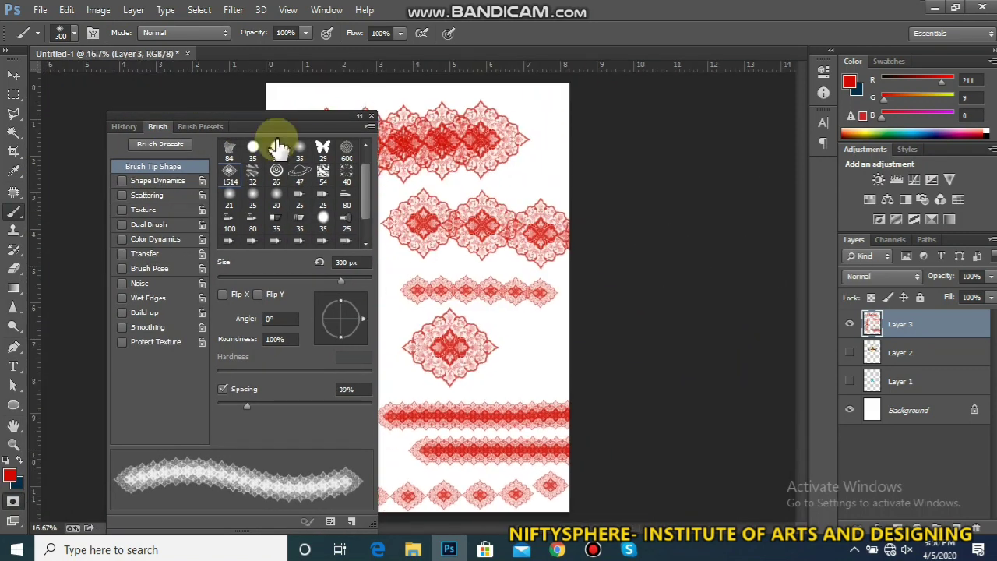
left_click_drag(271, 124, 733, 115)
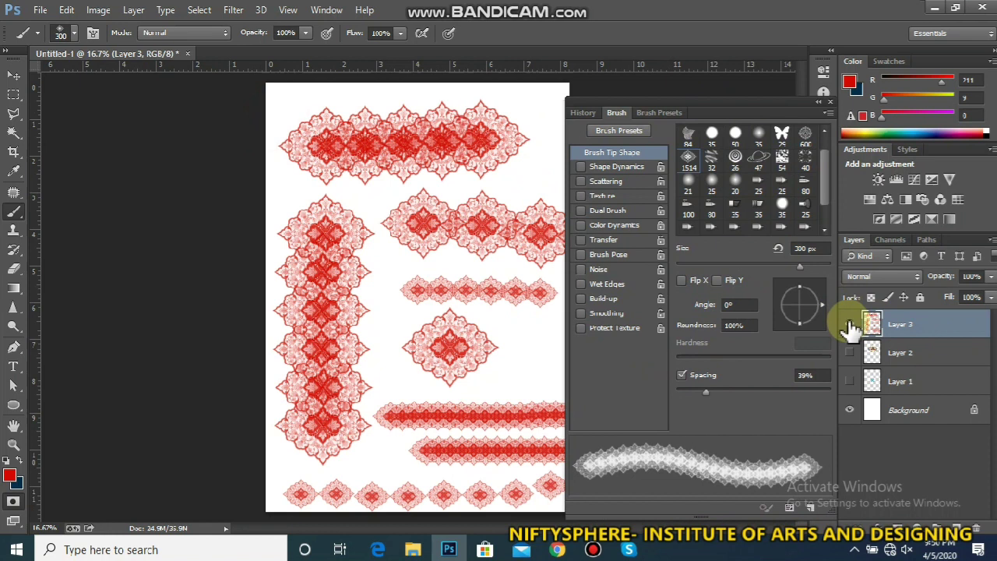
- Replace the painted ornament layer with a new blank layer and enable Dual Brush for the ornament brush
key("Delete")
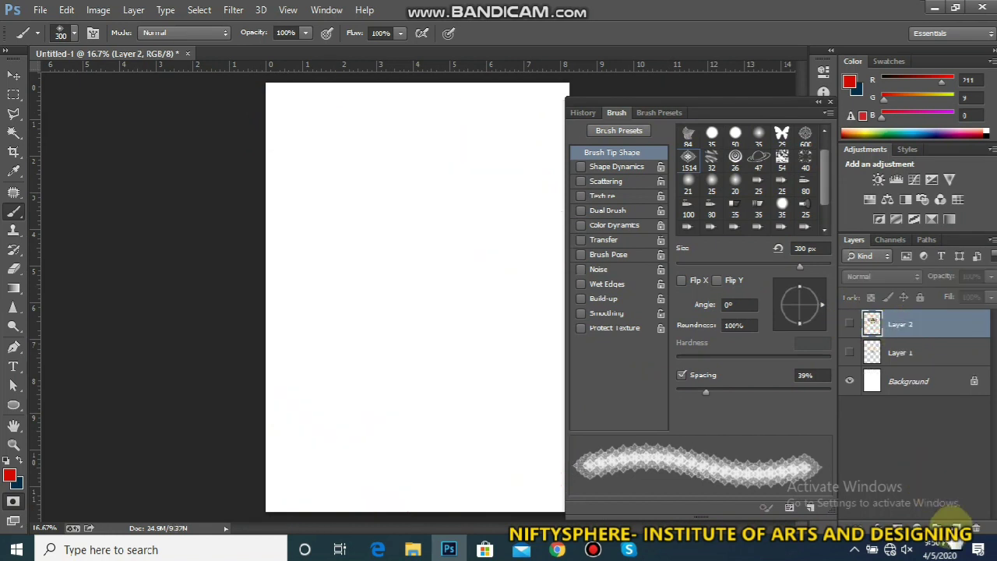
left_click(960, 528)
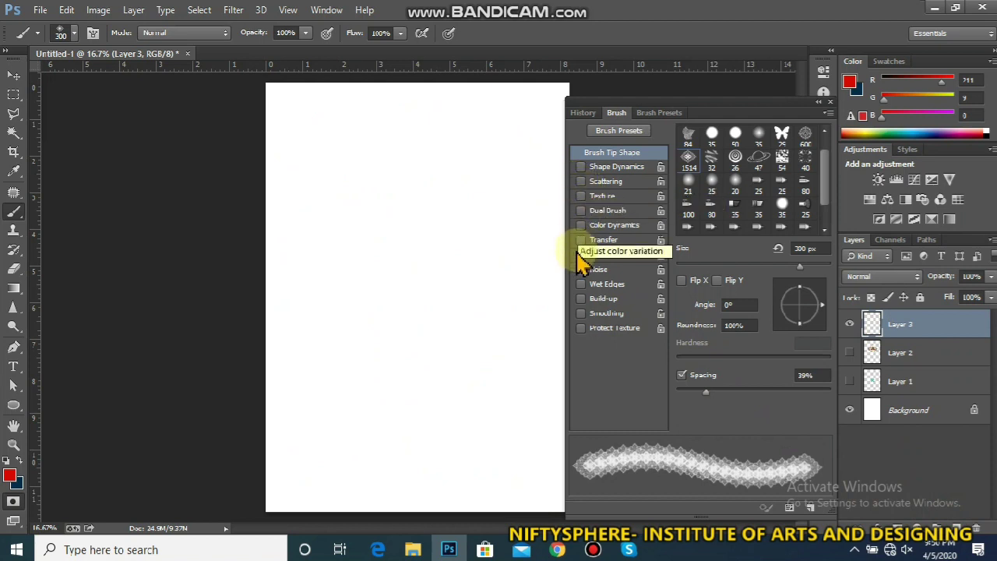
left_click(584, 210)
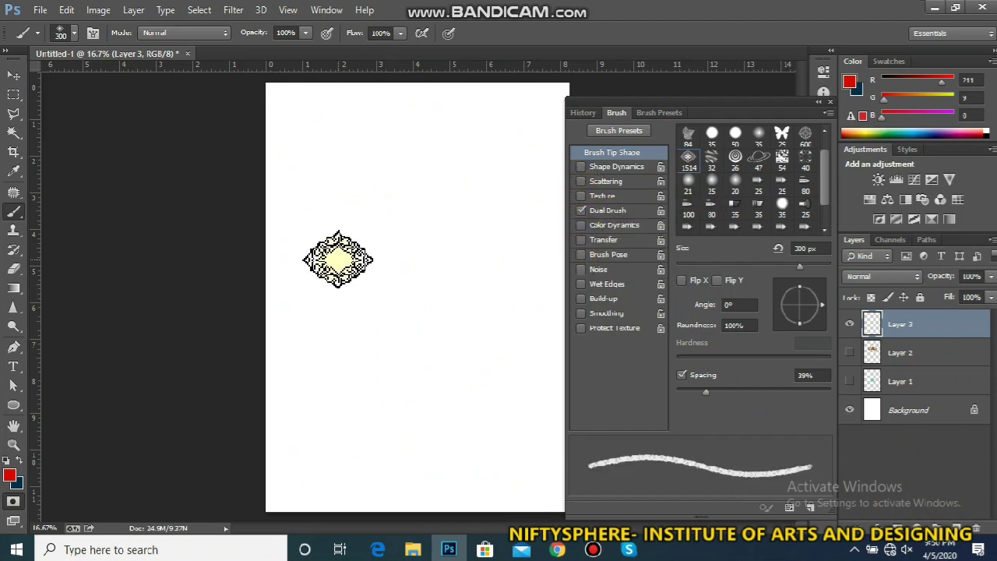
- Enlarge the dual brush to 900 px and paint two horizontal rows across the middle of the page
key("bracketright")
key("bracketright")
key("bracketright")
key("bracketright")
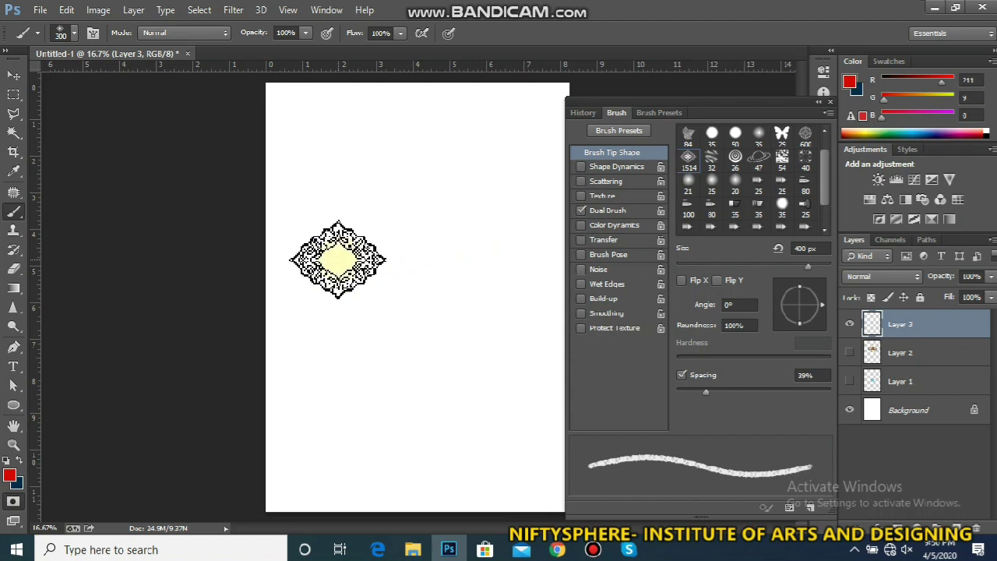
key("bracketright")
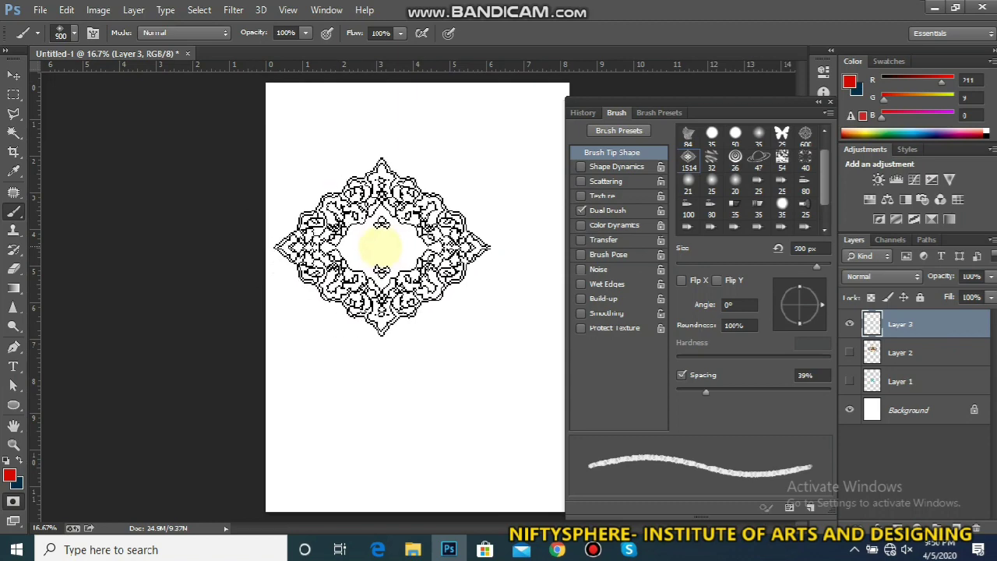
left_click_drag(335, 246, 583, 251)
mouse_move(310, 329)
left_mouse_down()
mouse_move(445, 324)
mouse_move(596, 290)
left_mouse_up()
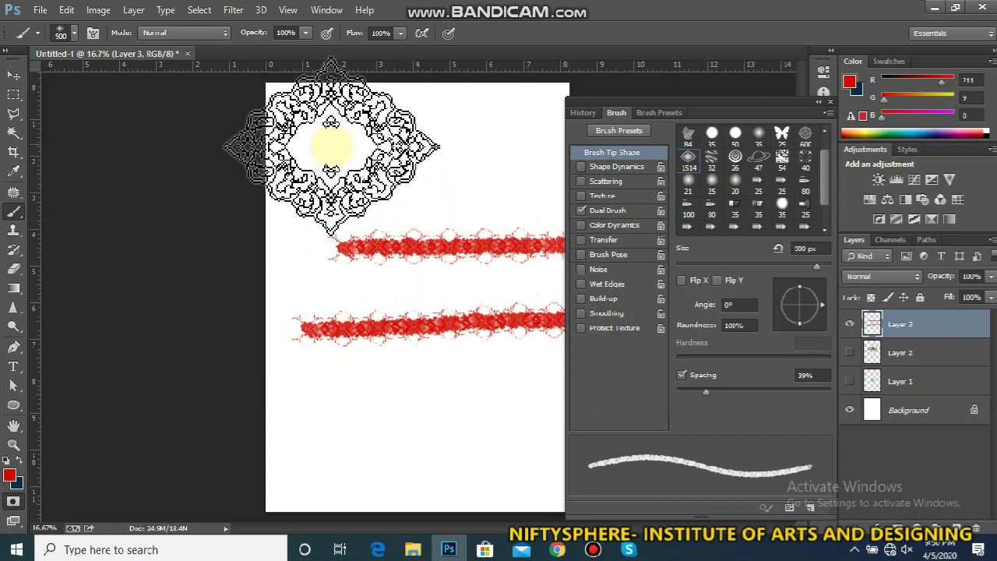
- Set the brush spacing to 113% and paint a row above the two bands plus several loose curved strokes around the page
left_click(707, 391)
left_click_drag(707, 391, 756, 392)
left_click_drag(293, 174, 600, 133)
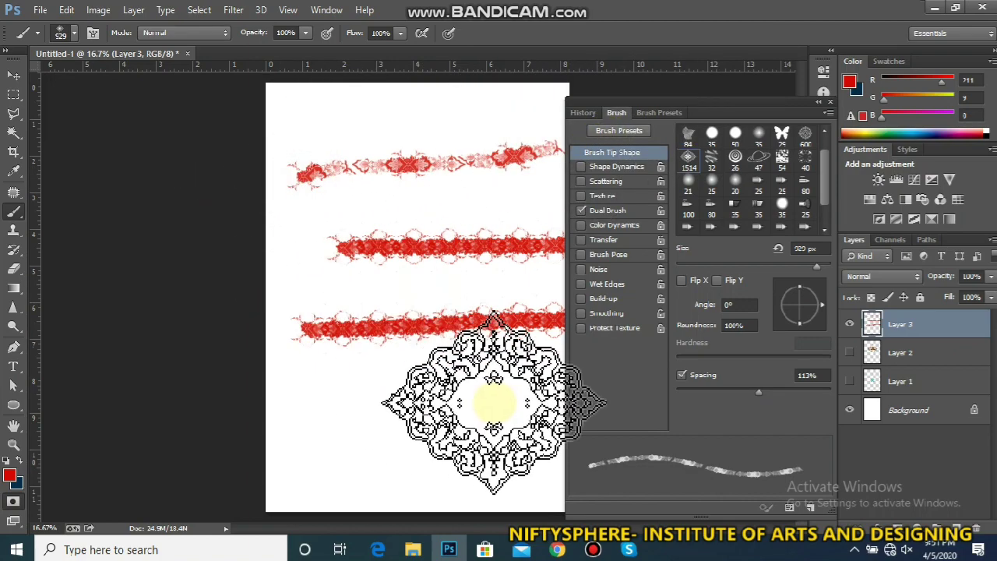
mouse_move(478, 401)
left_mouse_down()
mouse_move(359, 435)
mouse_move(195, 445)
left_mouse_up()
mouse_move(479, 444)
left_mouse_down()
mouse_move(326, 390)
mouse_move(369, 274)
mouse_move(396, 261)
mouse_move(483, 134)
mouse_move(390, 102)
left_mouse_up()
key("ctrl+plus")
key("ctrl+plus")
key("ctrl+plus")
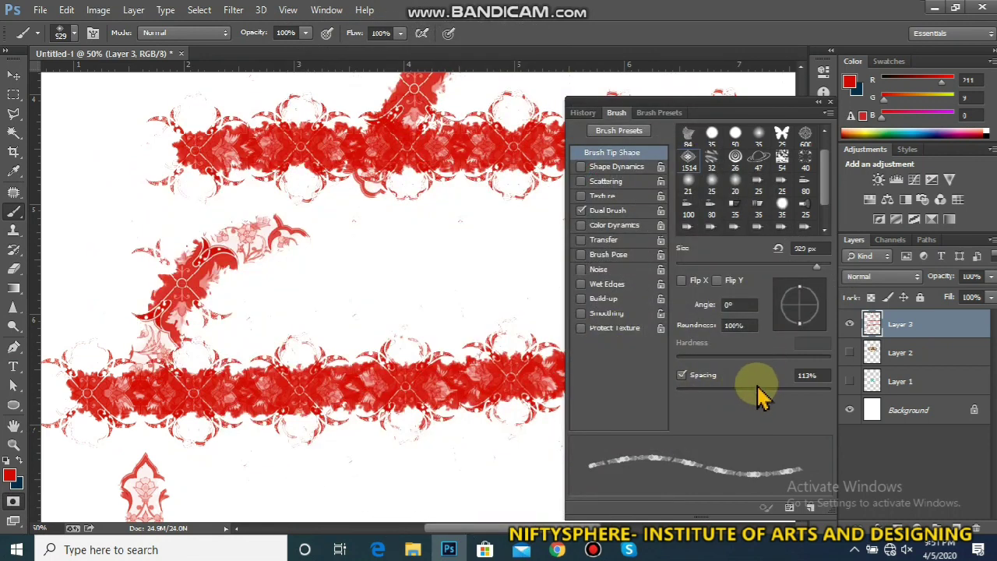
- Set the dual brush's spacing to 82%
mouse_move(760, 394)
left_mouse_down()
mouse_move(793, 394)
mouse_move(741, 400)
left_mouse_up()
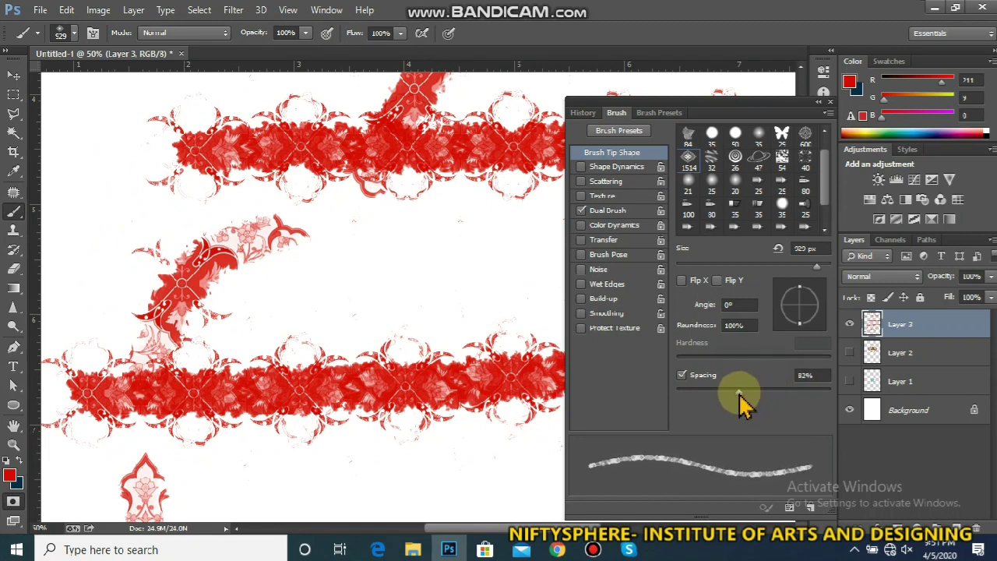
key("ctrl+minus")
key("ctrl+minus")
key("ctrl+minus")
key("ctrl+minus")
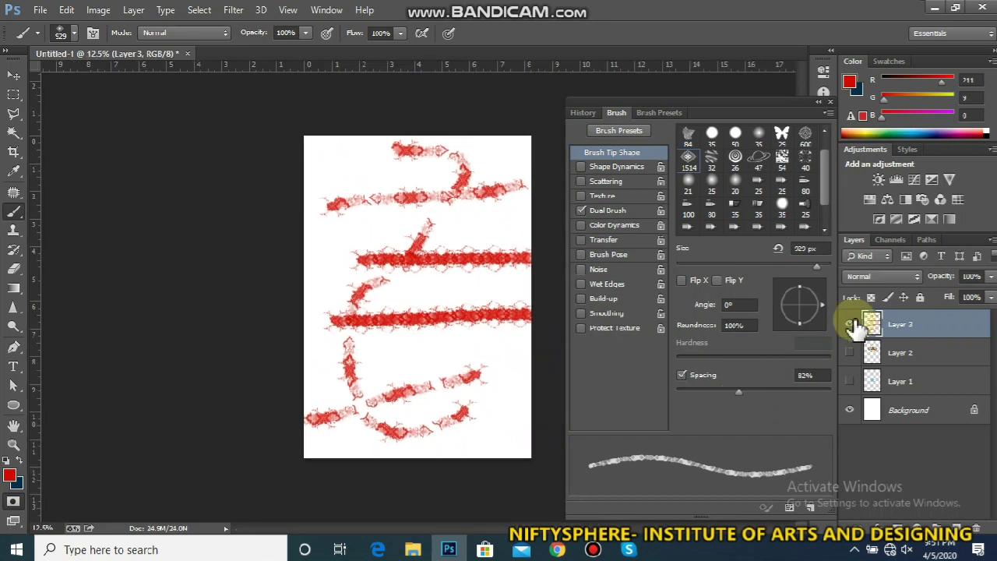
- Add a new blank layer, delete the layer holding the dual brush strokes, and select the blank layer
left_click(960, 529)
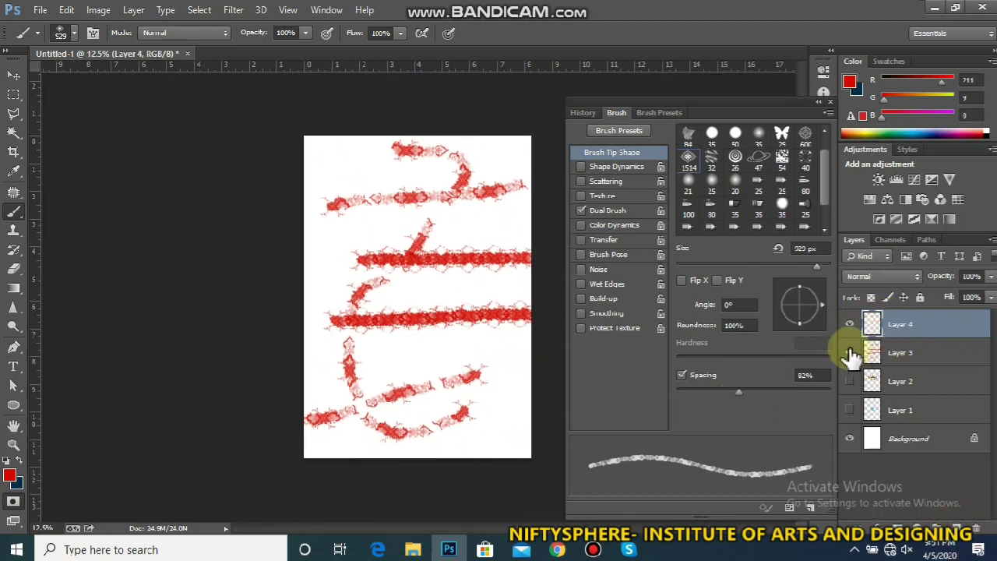
left_click(904, 353)
key("ctrl+e")
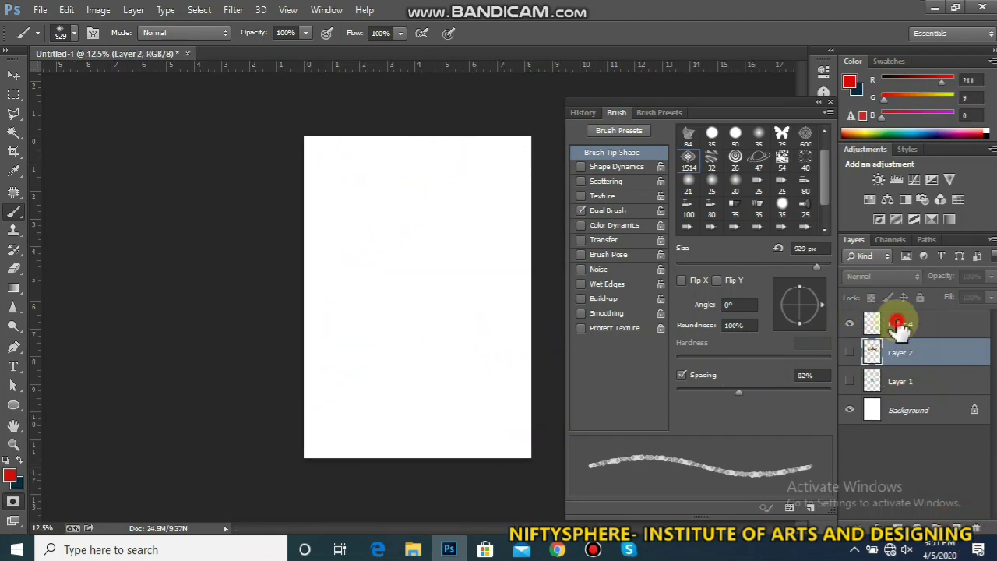
left_click(899, 325)
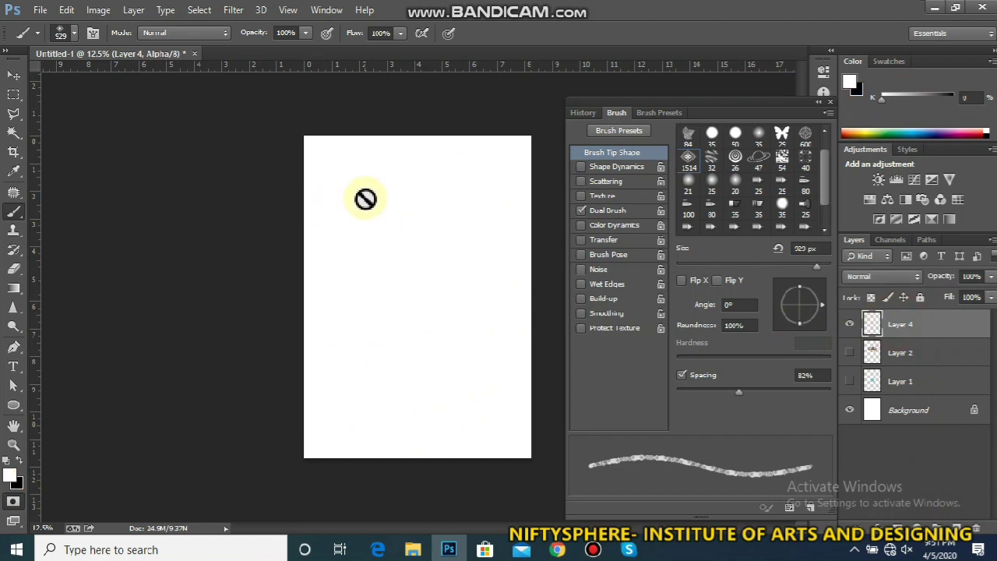
left_click(906, 327)
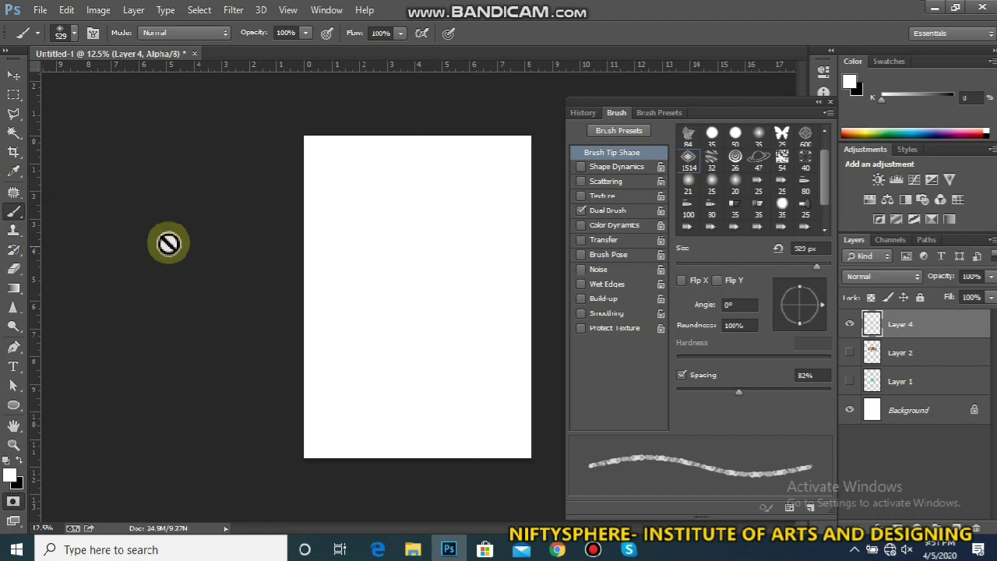
left_click(13, 75)
left_click(14, 211)
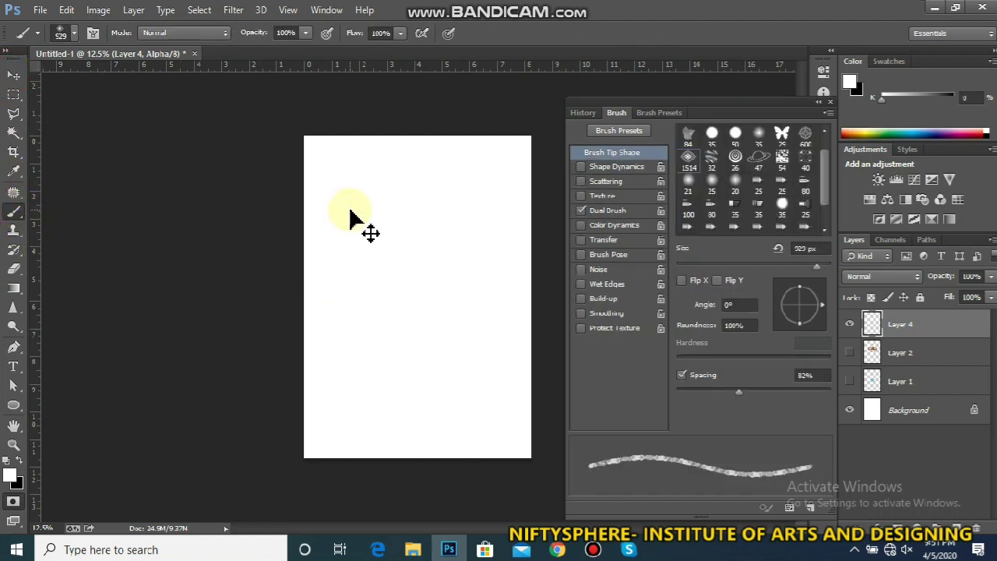
left_click_drag(351, 218, 372, 227)
- Paint a Z-shaped run of connected 800 px dual brush strokes and a separate horizontal row beneath it
mouse_move(295, 221)
left_mouse_down()
mouse_move(288, 210)
mouse_move(525, 208)
left_mouse_up()
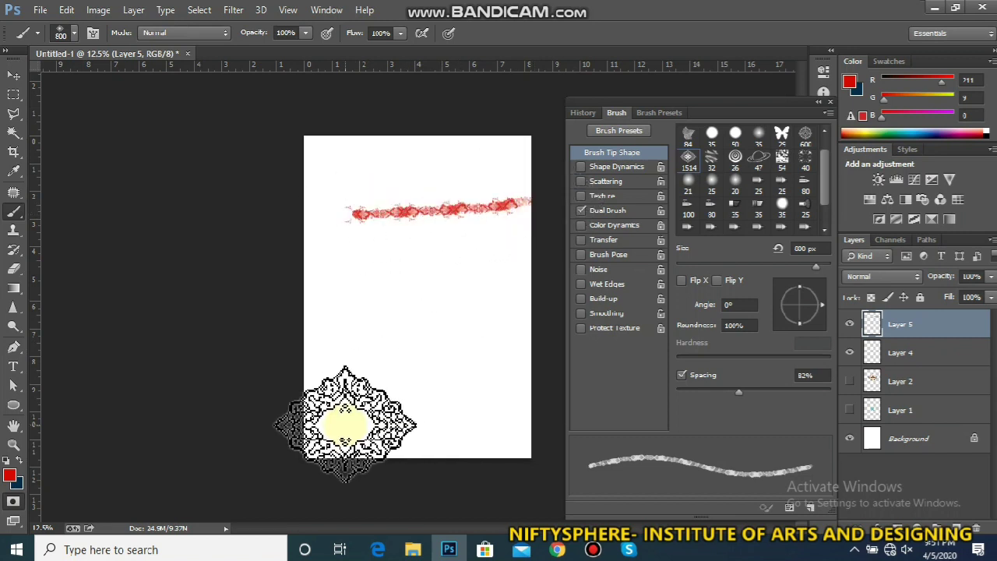
left_click(315, 384, "shift")
mouse_move(315, 384)
left_mouse_down()
mouse_move(478, 385)
mouse_move(547, 376)
mouse_move(541, 362)
left_mouse_up()
mouse_move(510, 420)
left_mouse_down()
mouse_move(467, 430)
mouse_move(218, 429)
left_mouse_up()
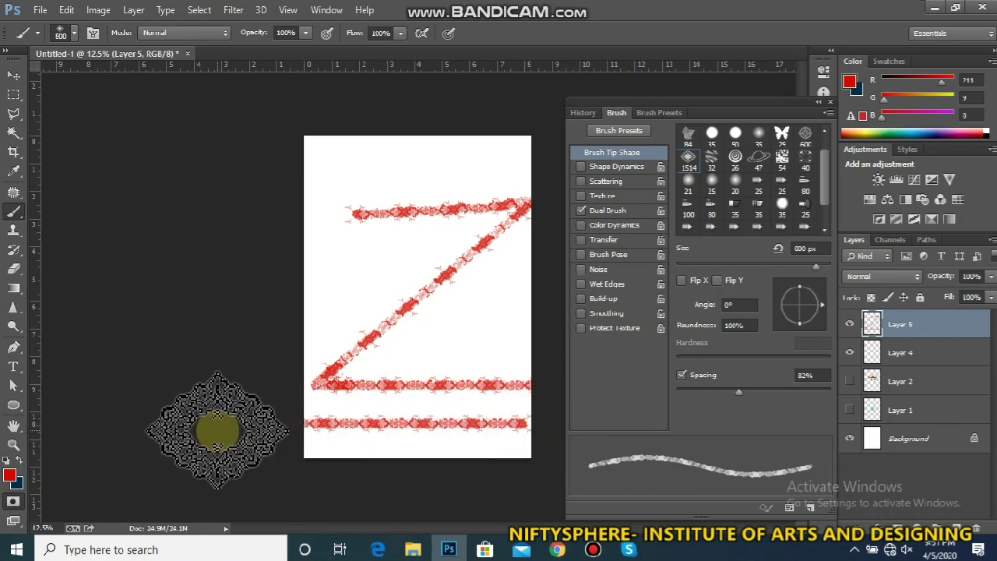
- Undo all the strokes of the Z shape and the row beneath it
key("ctrl")
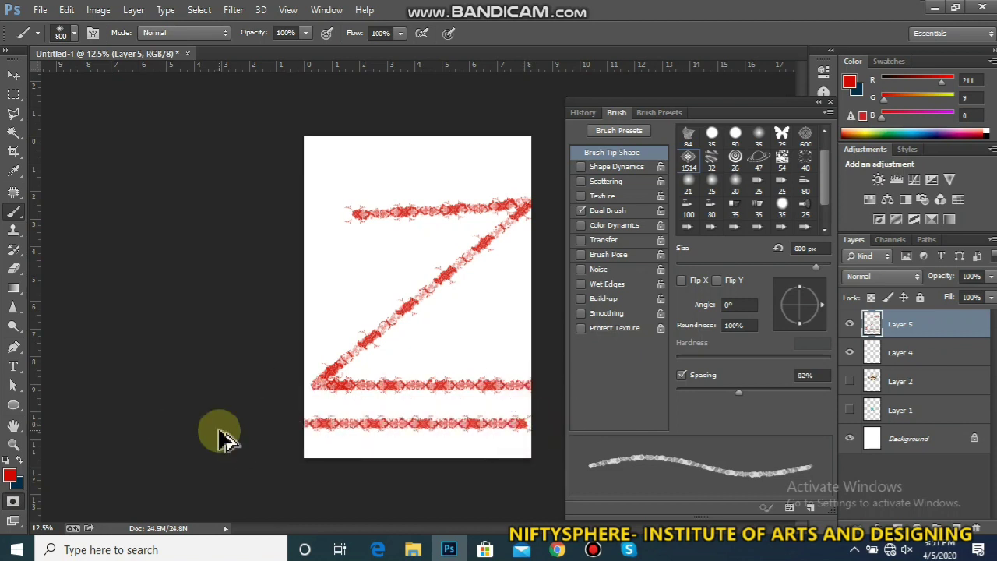
key("ctrl+alt+z")
key("ctrl+alt+z")
key("ctrl+alt+z")
key("ctrl+alt+z")
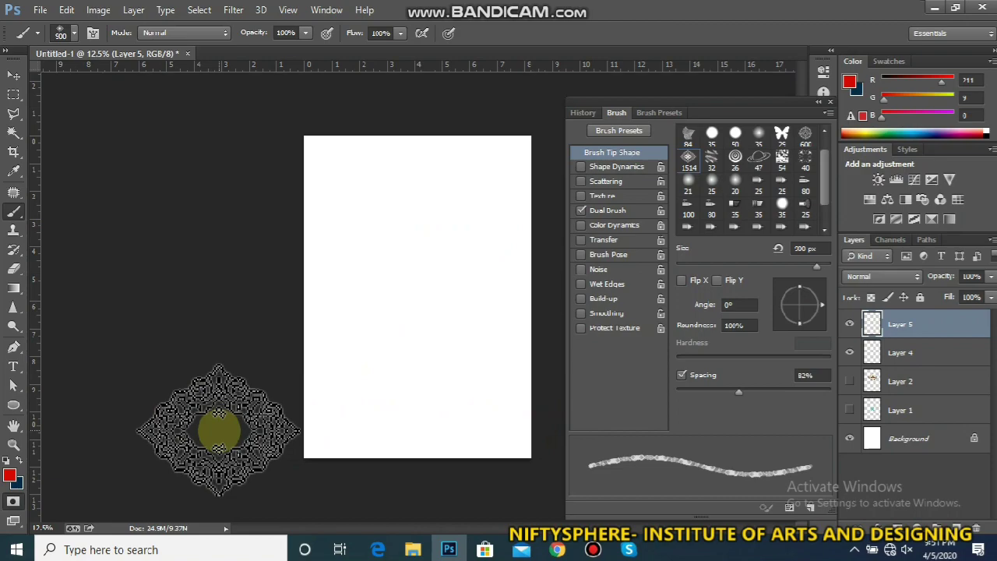
- Enlarge the dual brush to 2900 px and paint one wide horizontal border across the middle of the page
key("bracketright")
key("bracketright")
key("bracketright")
key("bracketright")
key("bracketright")
key("bracketright")
key("bracketright")
key("bracketright")
key("bracketright")
key("bracketright")
key("bracketright")
key("bracketright")
key("bracketright")
key("bracketright")
key("bracketright")
key("bracketright")
key("bracketright")
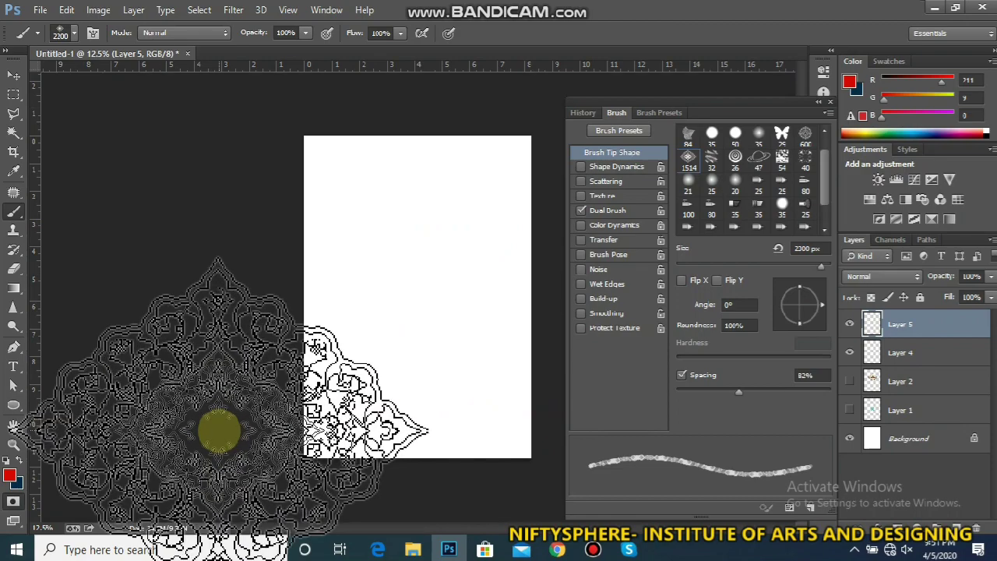
key("bracketright")
key("bracketright")
key("bracketright")
key("bracketright")
key("bracketright")
key("bracketright")
key("bracketright")
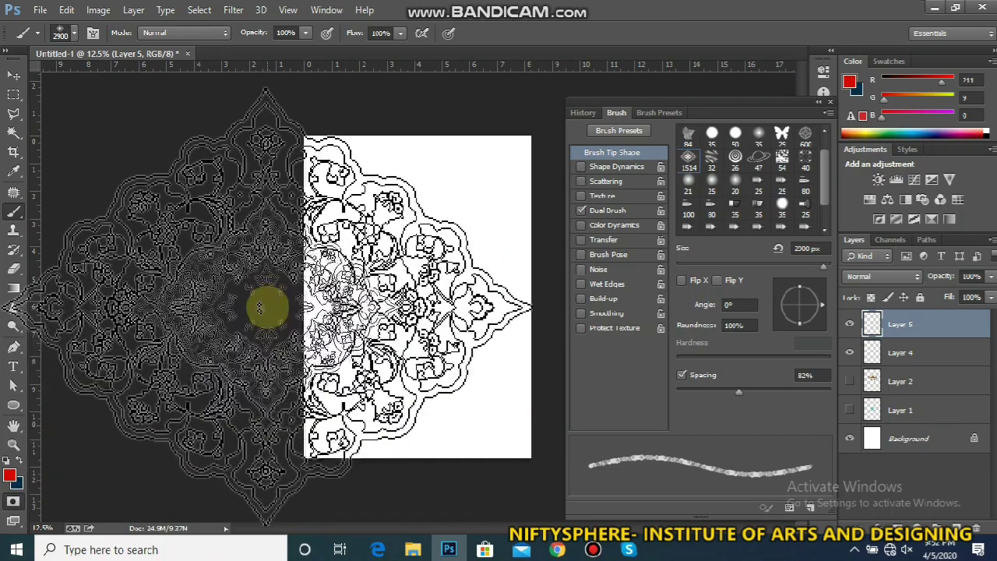
mouse_move(267, 312)
left_mouse_down()
mouse_move(486, 322)
mouse_move(668, 311)
left_mouse_up()
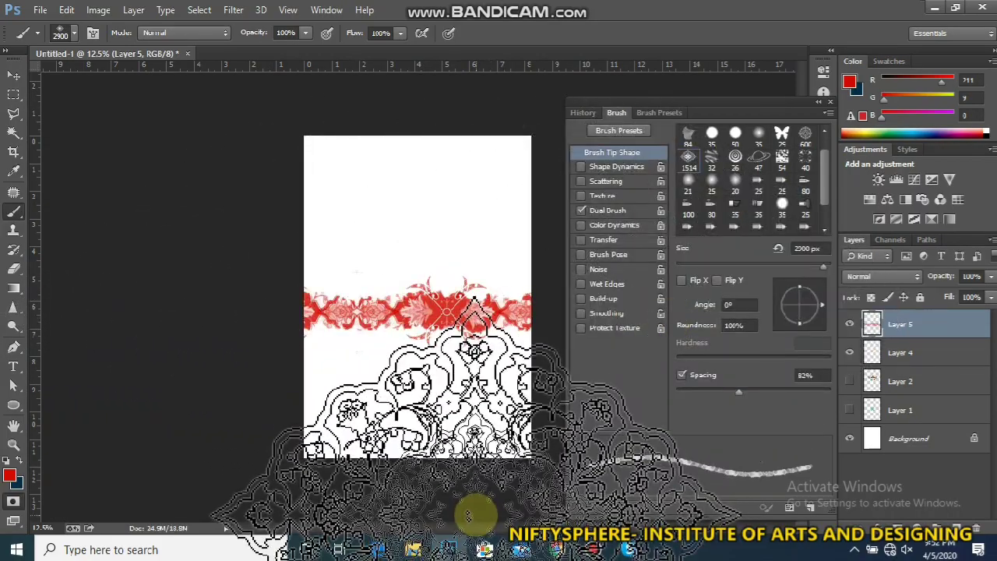
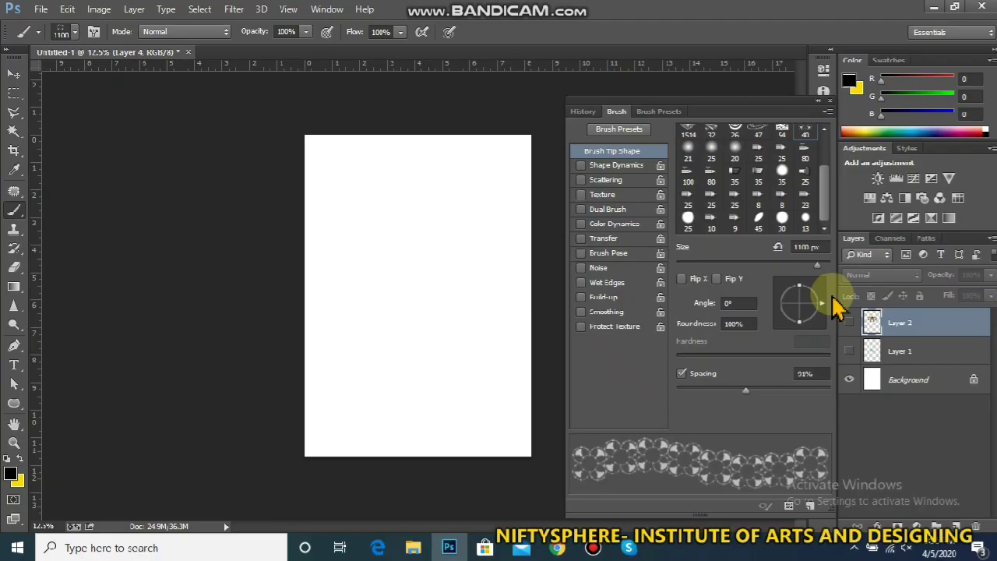
- Delete the two hidden layers above the Background and switch to the Islamic designs image results in Chrome
key("Delete")
key("Delete")
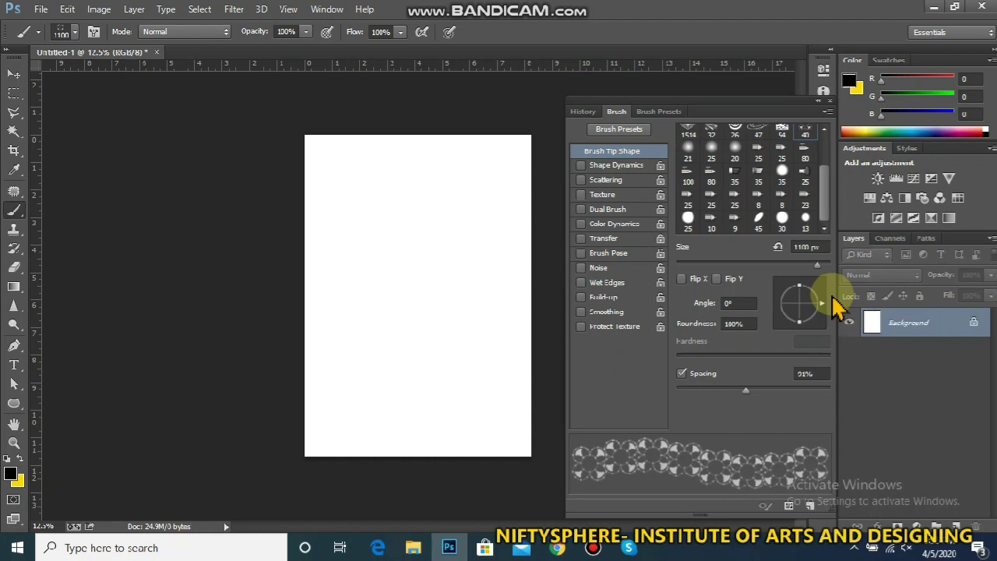
left_click(557, 548)
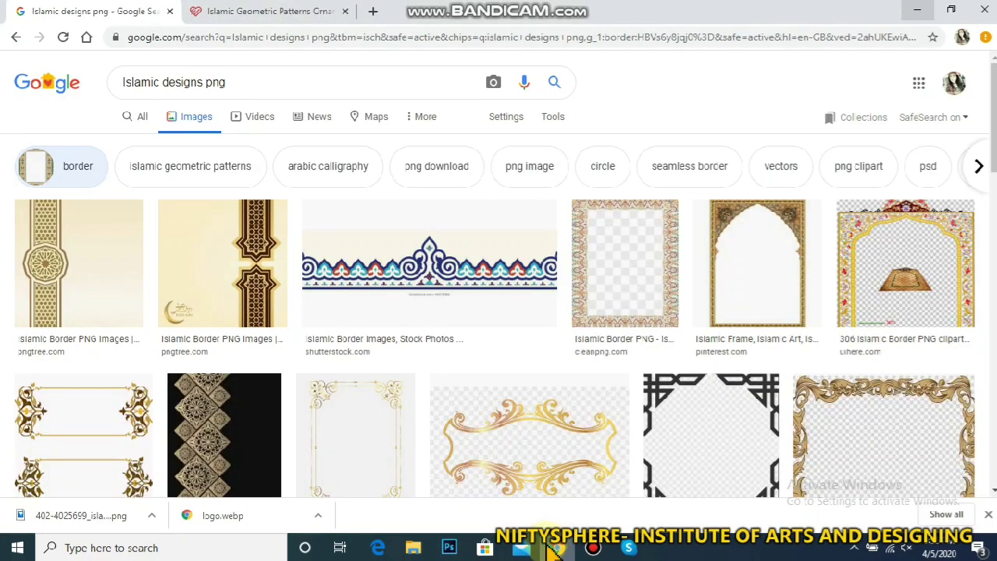
- Go back to the earlier image results and search Google Images for "Islamic designs"
left_click(17, 38)
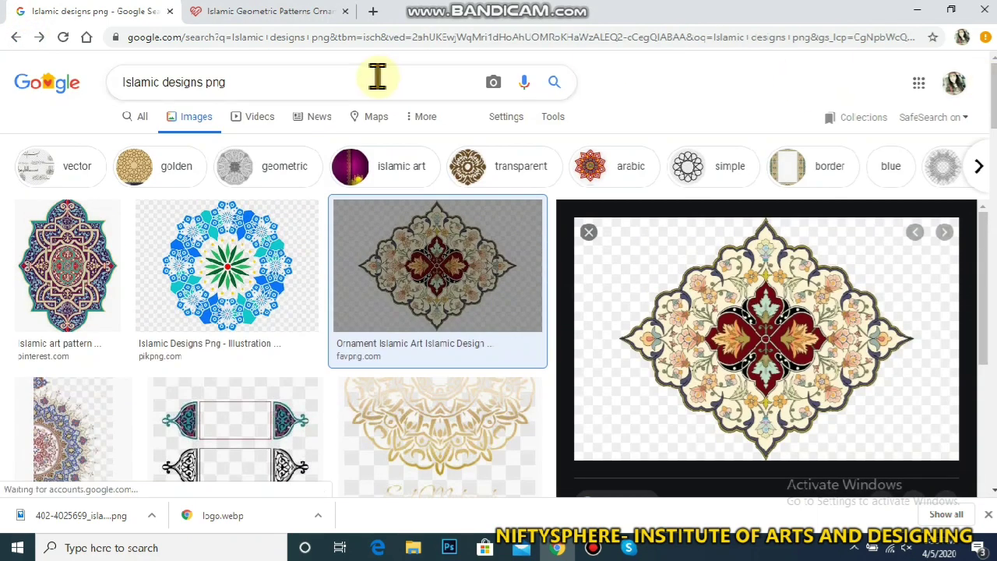
left_click_drag(234, 82, 199, 82)
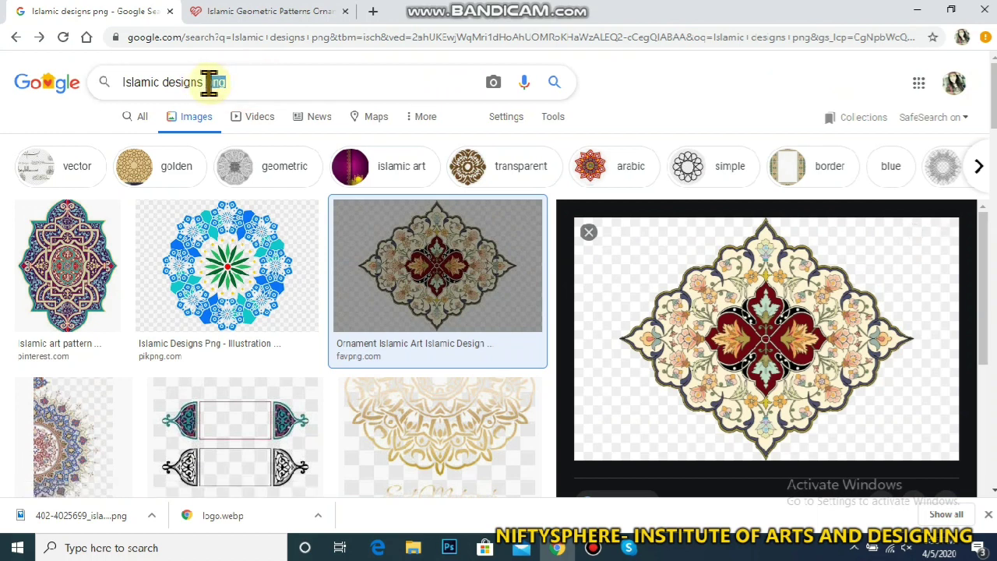
key("Return")
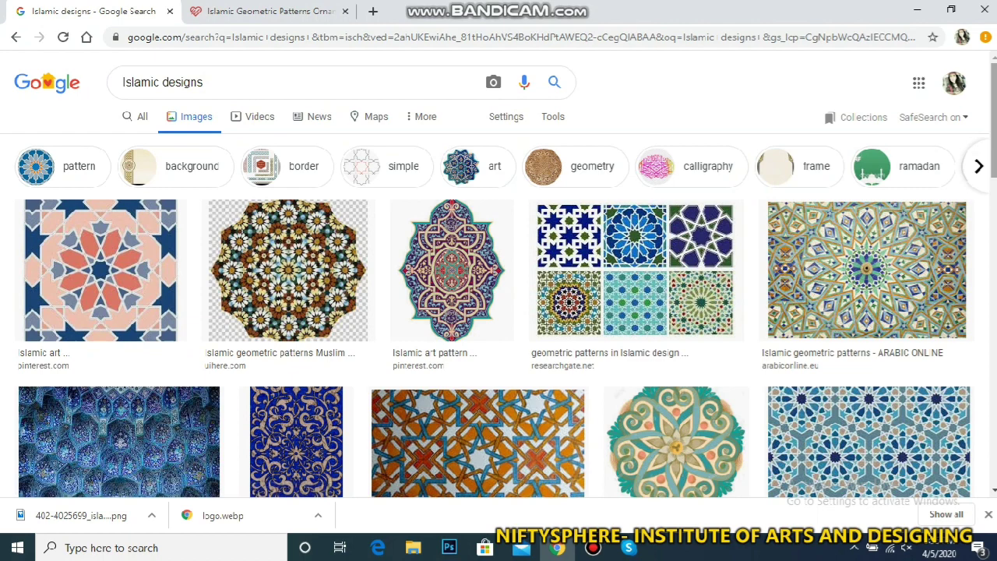
- Open the blue tiled vault image from Medium in its own tab and copy the full-size image
scroll(498, 276, "down", 1)
scroll(226, 277, "down", 3)
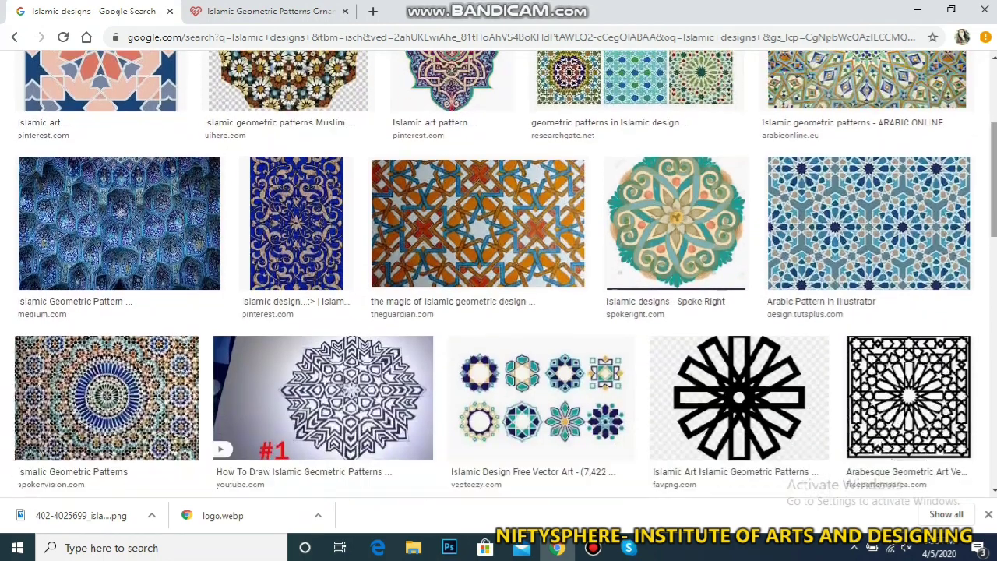
left_click(130, 250)
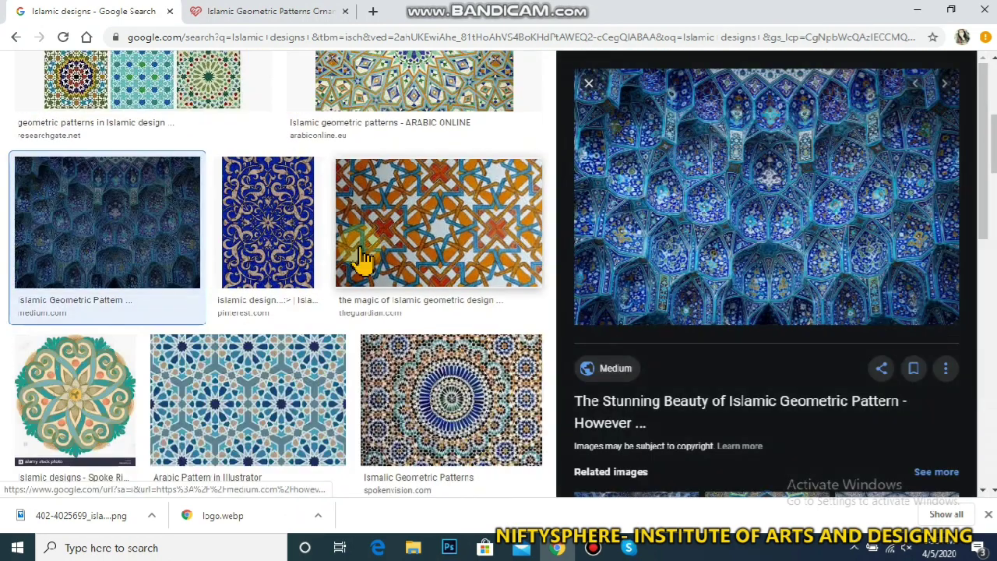
right_click(768, 156)
left_click(823, 285)
left_click(433, 14)
right_click(505, 245)
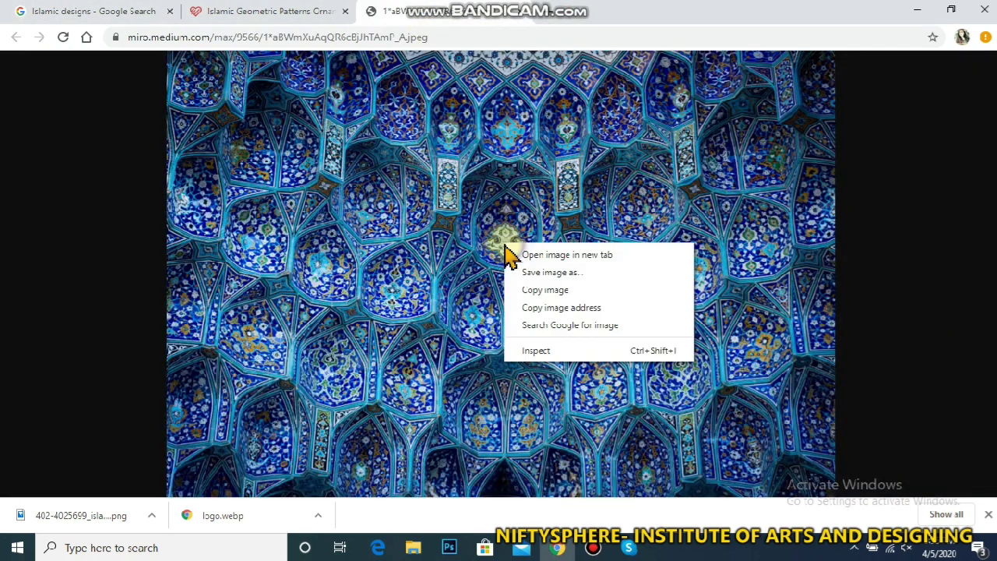
left_click(536, 296)
- Switch to Photoshop, paste the tile image, scale it to about 61% and position it across the page width
left_click(449, 548)
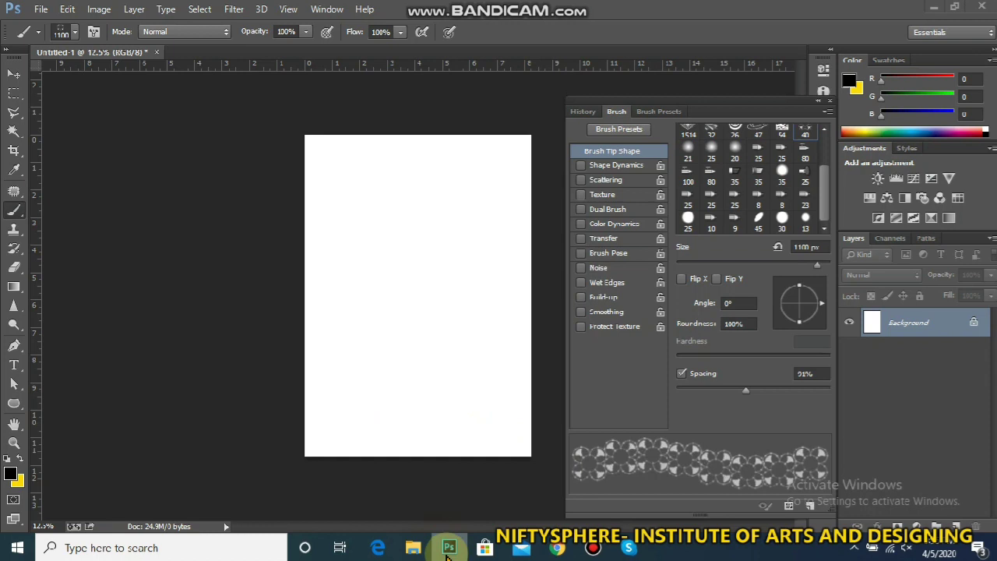
key("ctrl+v")
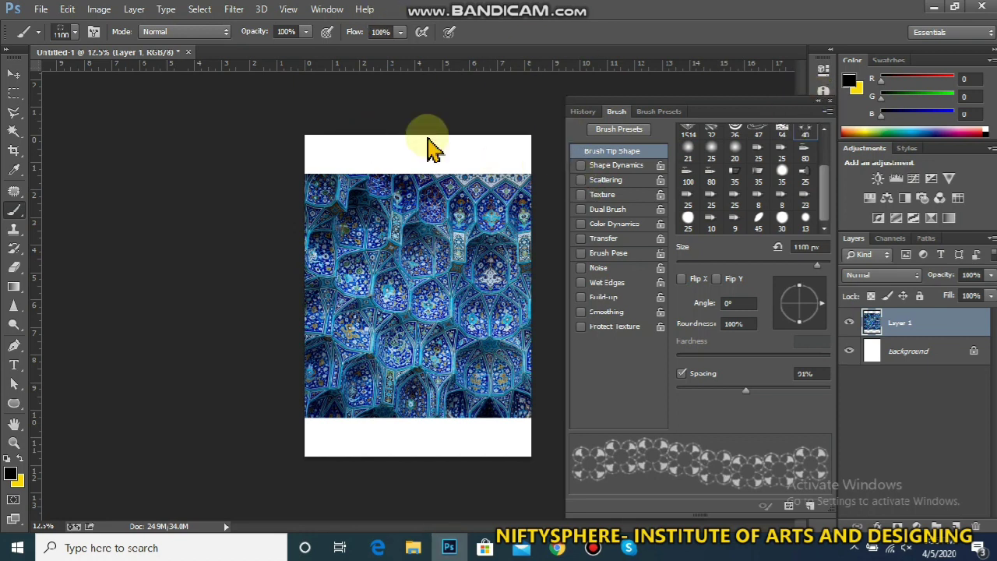
key("ctrl+t")
key("F8")
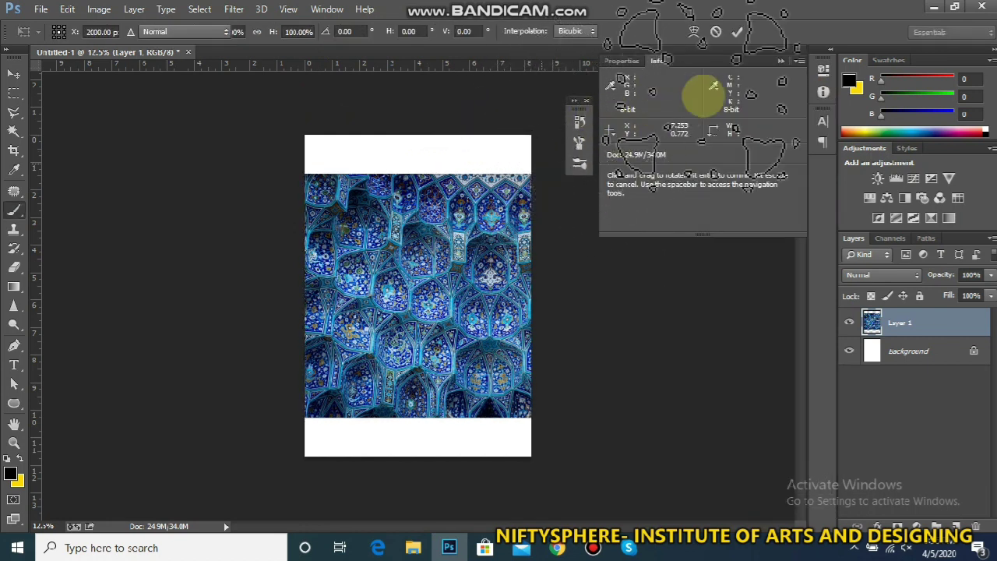
left_click(781, 60)
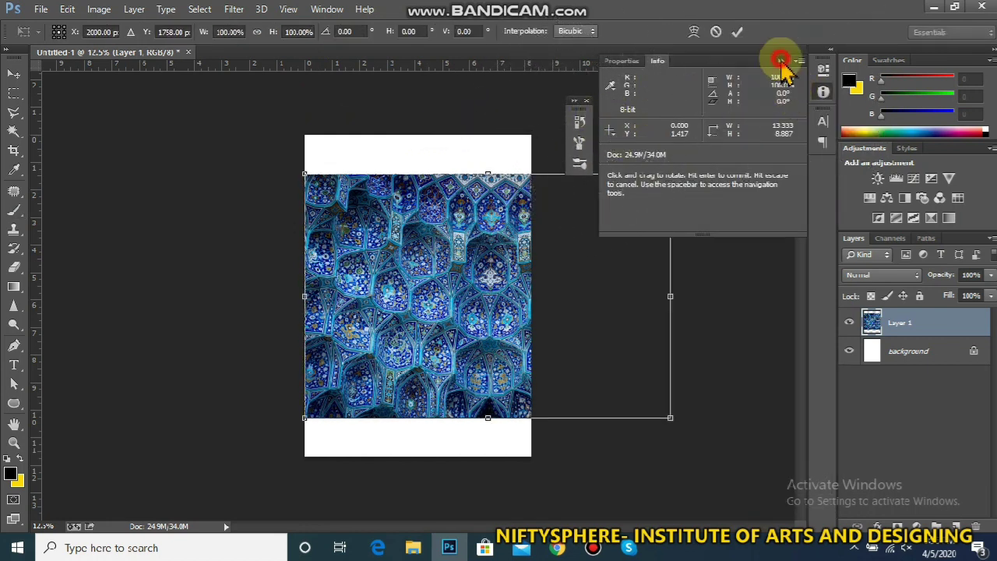
left_click(586, 102)
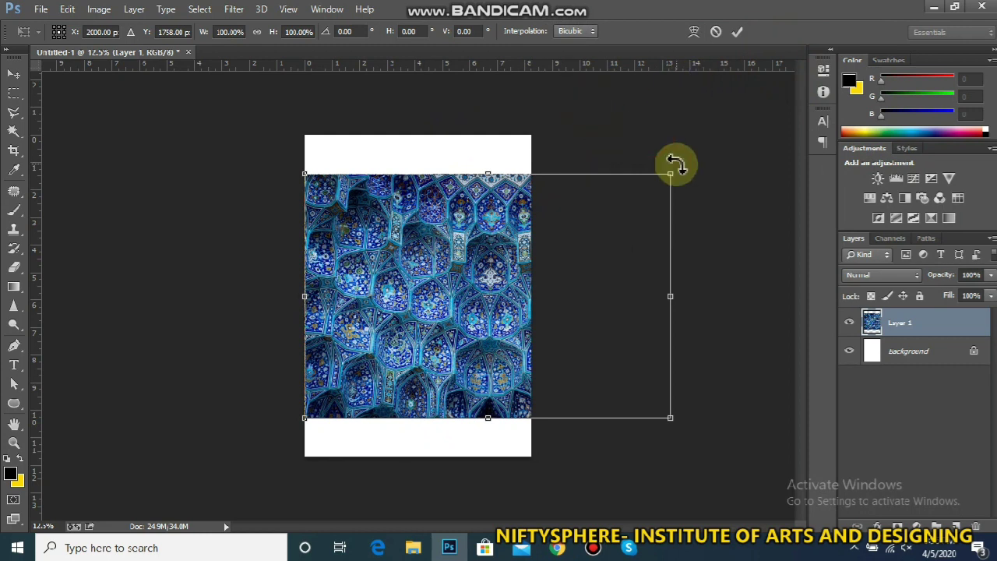
left_click_drag(671, 173, 494, 216)
left_click_drag(494, 283, 496, 266)
key("Return")
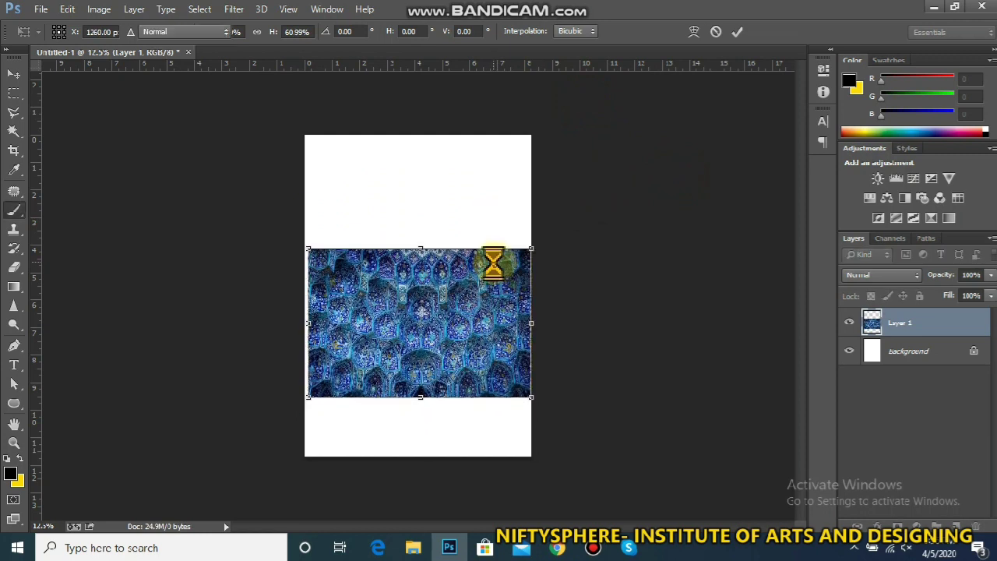
key("v")
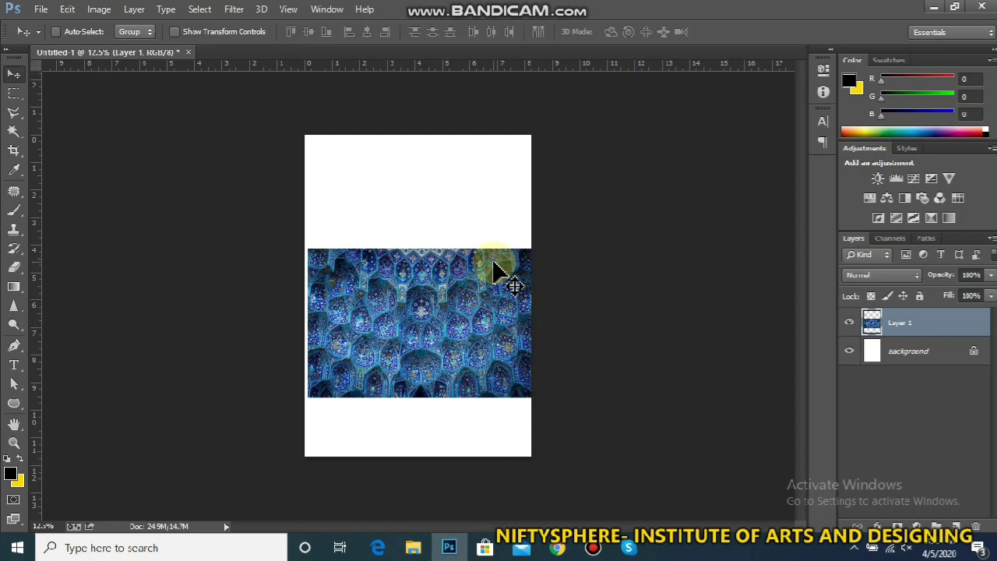
left_click_drag(496, 268, 494, 266)
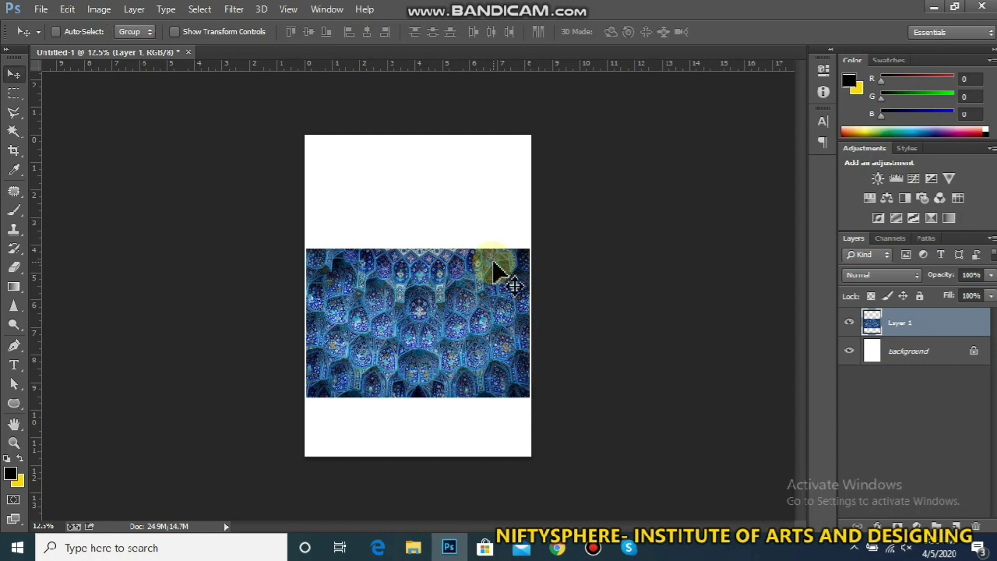
- Define a brush preset from the scaled tile image, keeping the suggested name
left_click(70, 10)
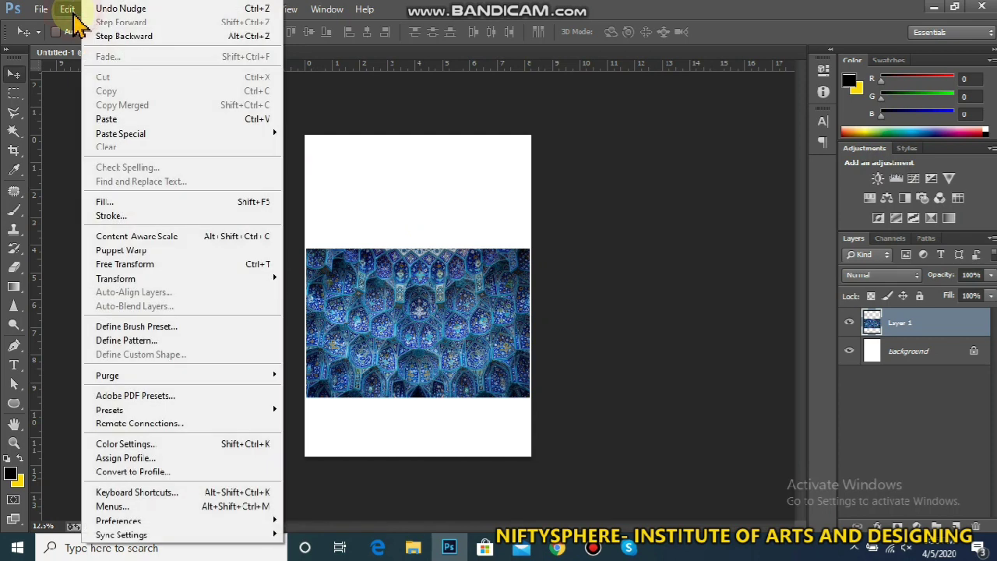
left_click(143, 326)
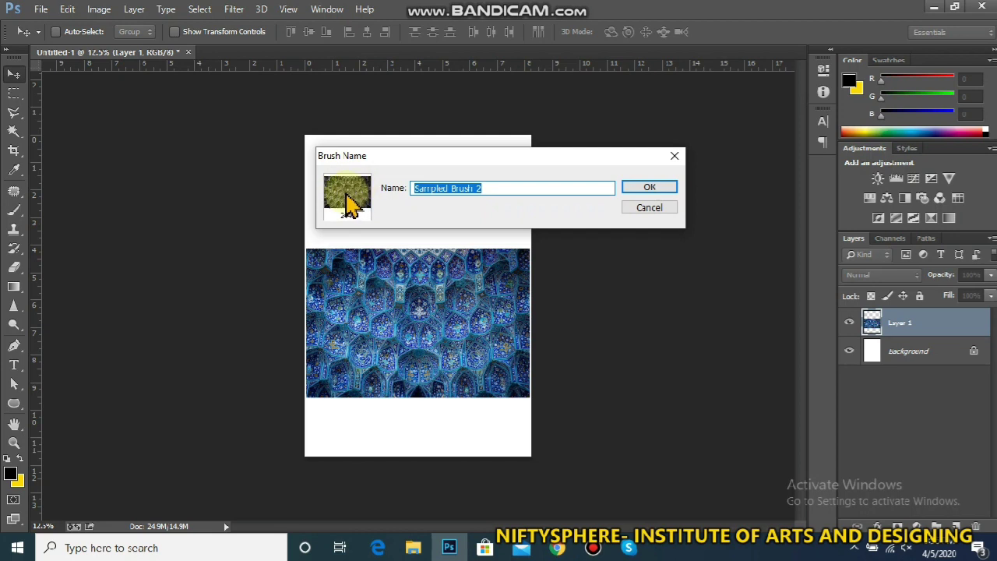
left_click(649, 188)
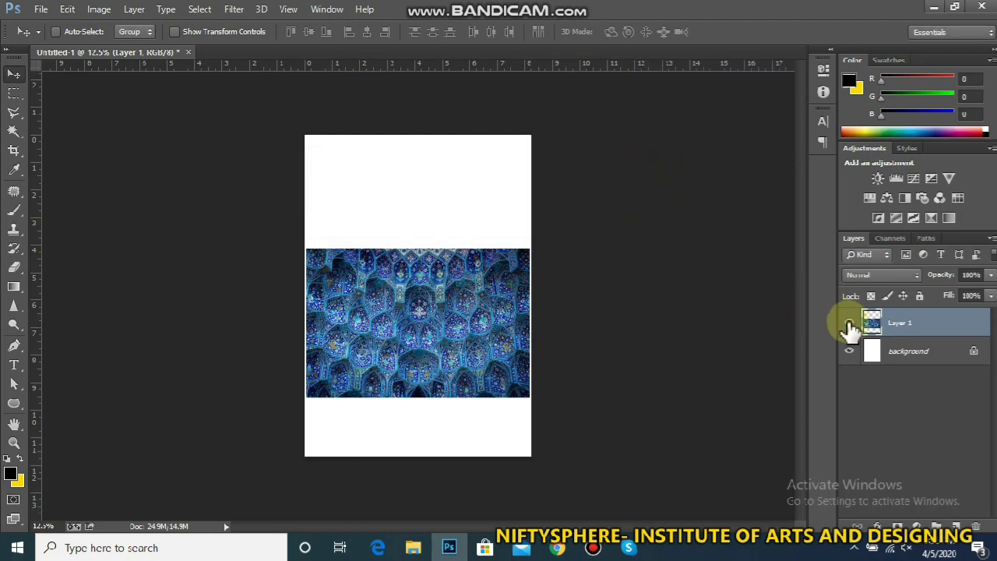
- Hide the image layer, add a new layer, and choose the new 2440 px tile brush at a size of 489 px
left_click(849, 324)
left_click(960, 526)
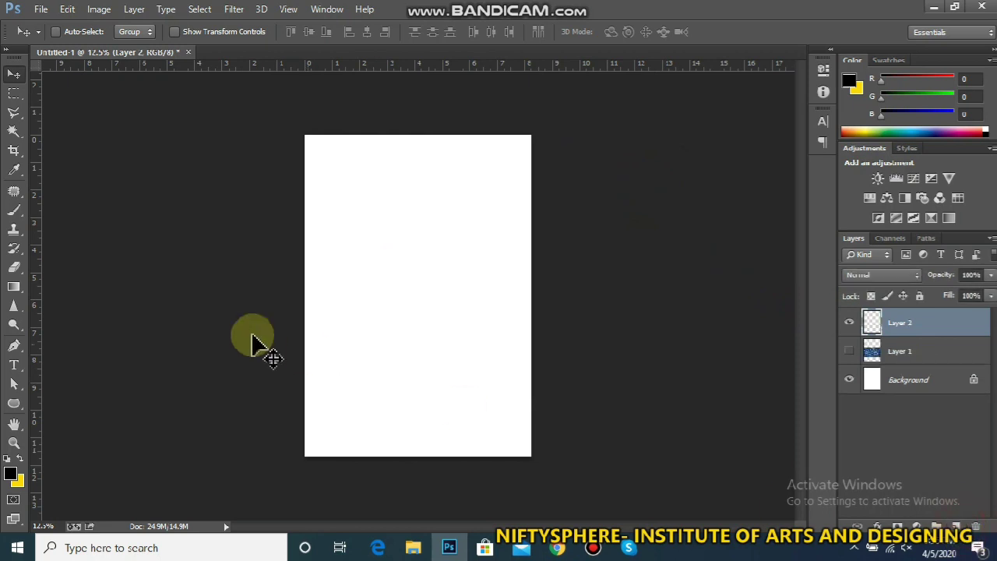
left_click(12, 210)
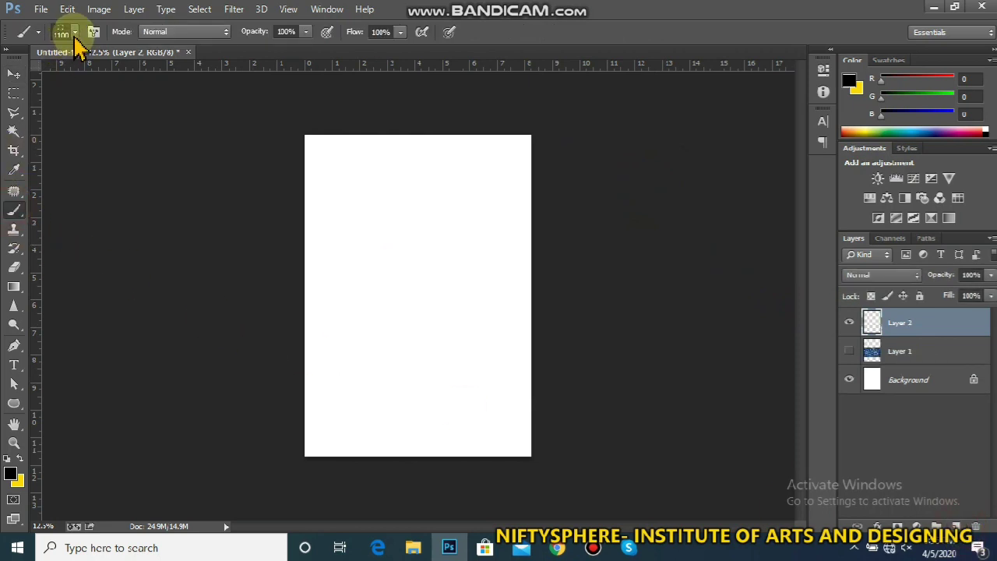
left_click(74, 32)
left_click(130, 196)
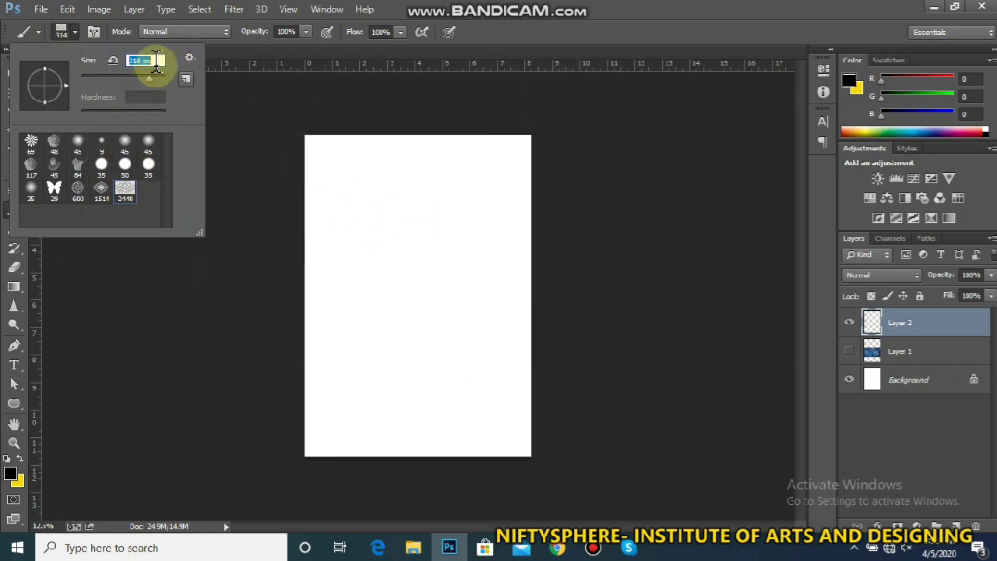
left_click_drag(158, 87, 162, 84)
- Paint horizontal strokes with the tile brush in rows from the upper part of the page to its lower end
mouse_move(336, 179)
left_mouse_down()
mouse_move(485, 178)
mouse_move(499, 227)
mouse_move(345, 245)
left_mouse_up()
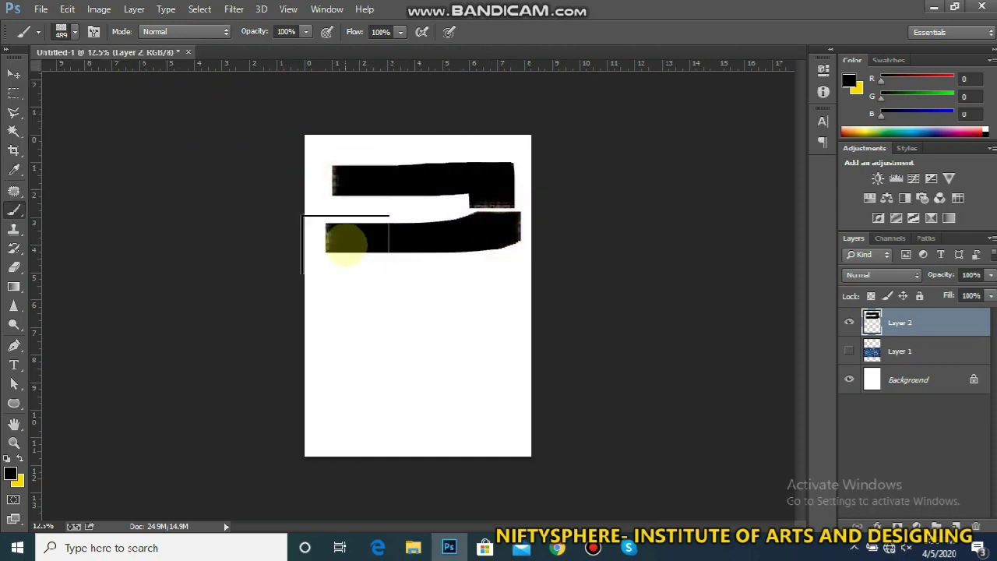
left_click(349, 276)
left_click_drag(438, 283, 481, 297)
mouse_move(467, 349)
left_mouse_down()
mouse_move(338, 345)
mouse_move(330, 367)
left_mouse_up()
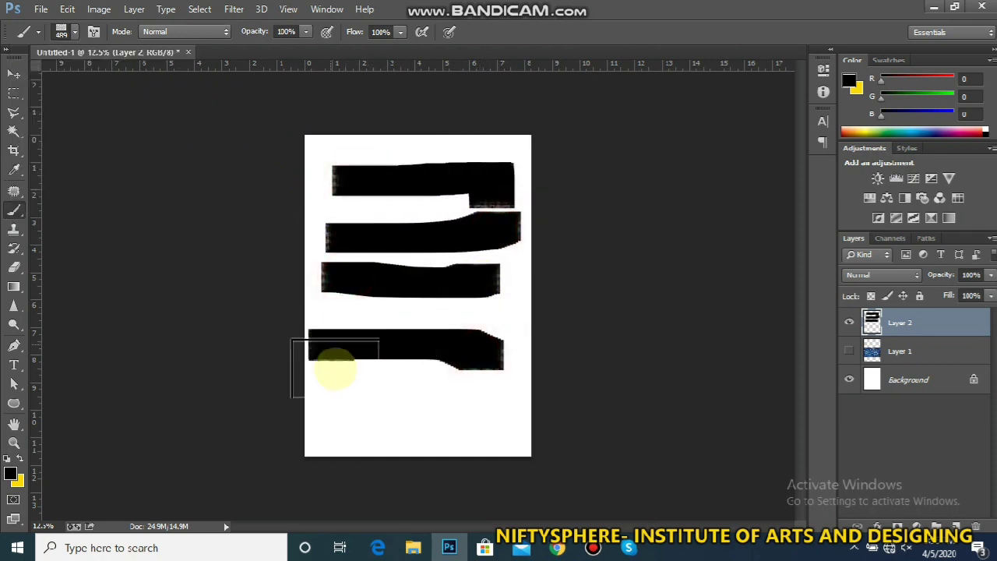
left_click_drag(336, 407, 511, 408)
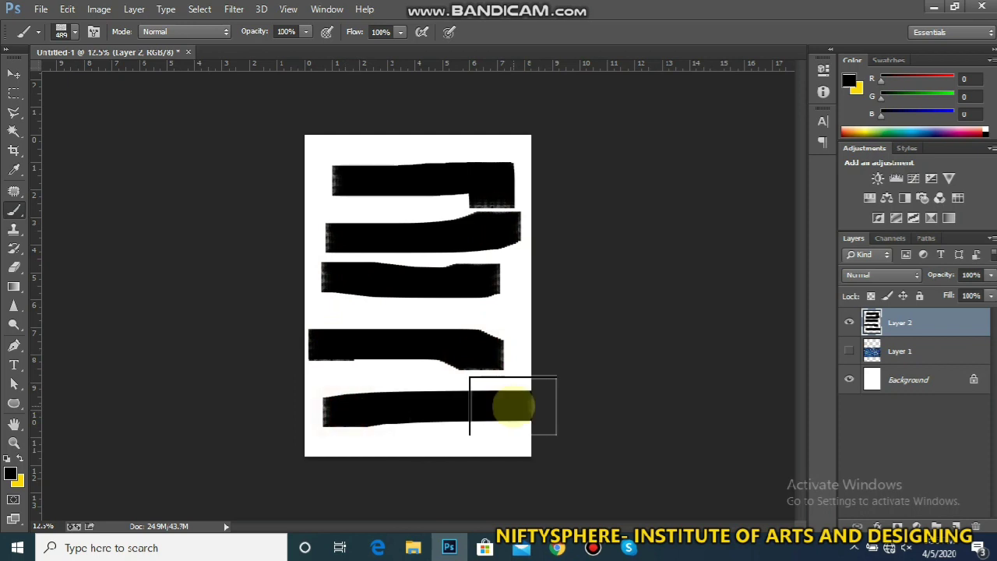
- Undo all the tile brush strokes on the new layer
key("ctrl+alt+z")
key("ctrl+alt+z")
key("ctrl+alt+z")
key("ctrl+alt+z")
key("ctrl+alt+z")
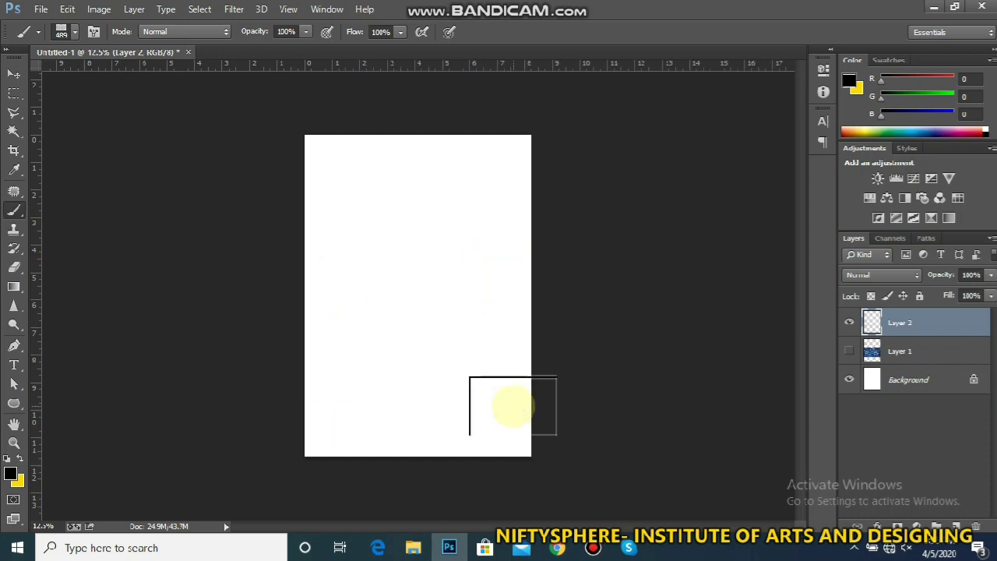
- Open the brush settings, set the tile brush's spacing to 150%, and move the settings clear of the page
left_click(95, 30)
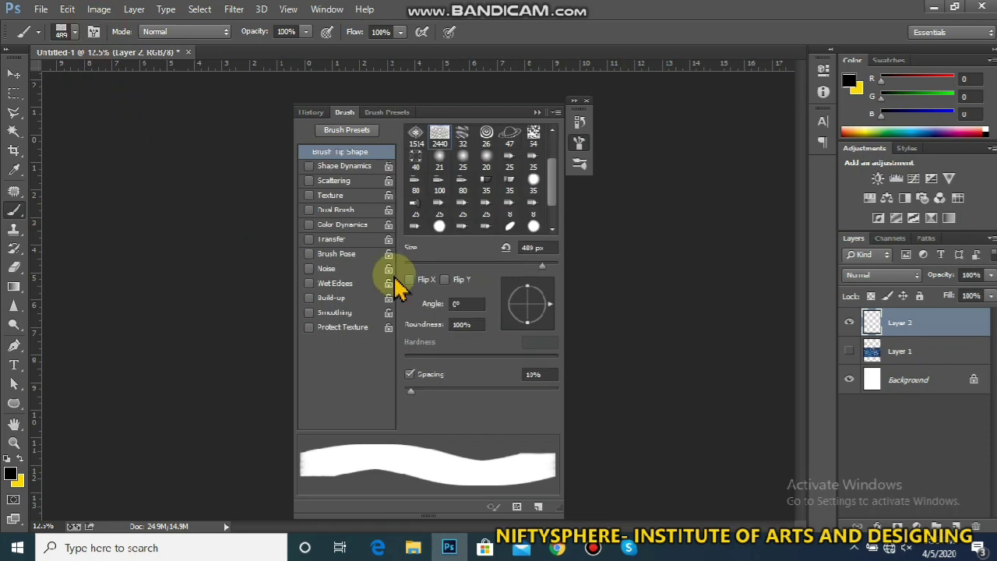
left_click_drag(420, 389, 502, 396)
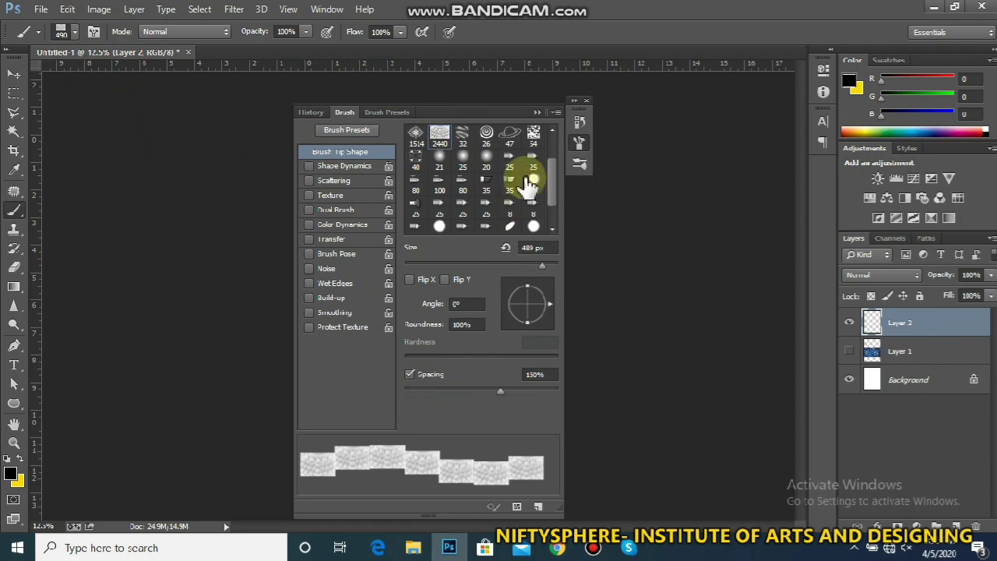
mouse_move(506, 118)
left_mouse_down()
mouse_move(735, 137)
mouse_move(790, 122)
mouse_move(790, 133)
left_mouse_up()
- Paint a row of tiles across the upper page and two more rows beneath it with the 490 px brush
mouse_move(219, 206)
left_mouse_down()
mouse_move(210, 202)
mouse_move(363, 202)
left_mouse_up()
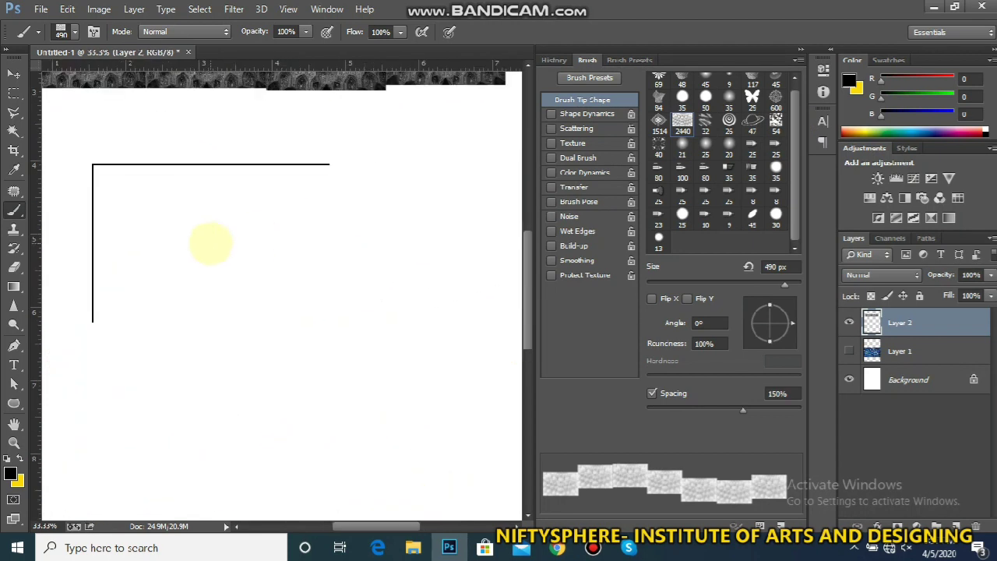
left_click_drag(173, 221, 457, 218)
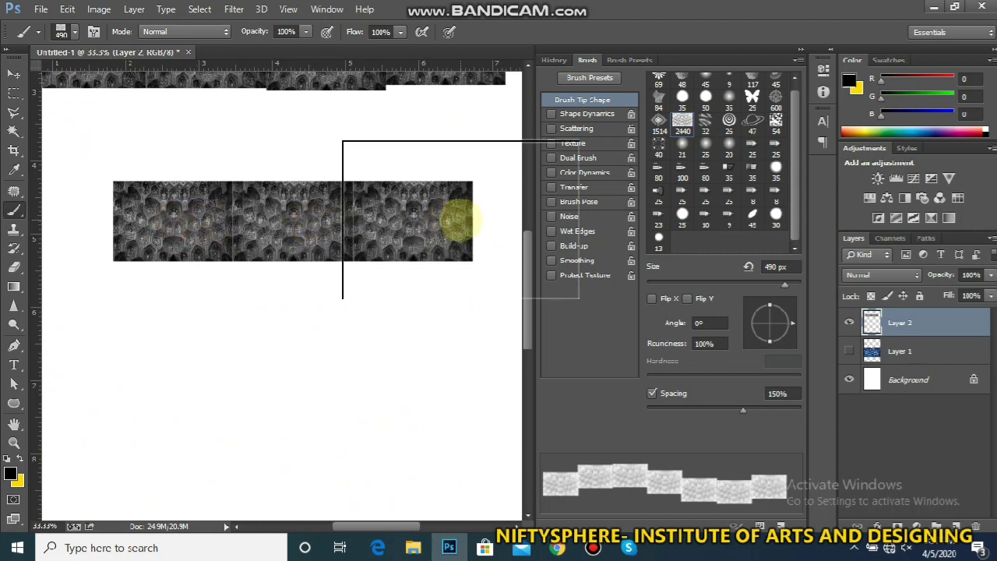
mouse_move(443, 291)
left_mouse_down()
mouse_move(423, 300)
mouse_move(133, 312)
left_mouse_up()
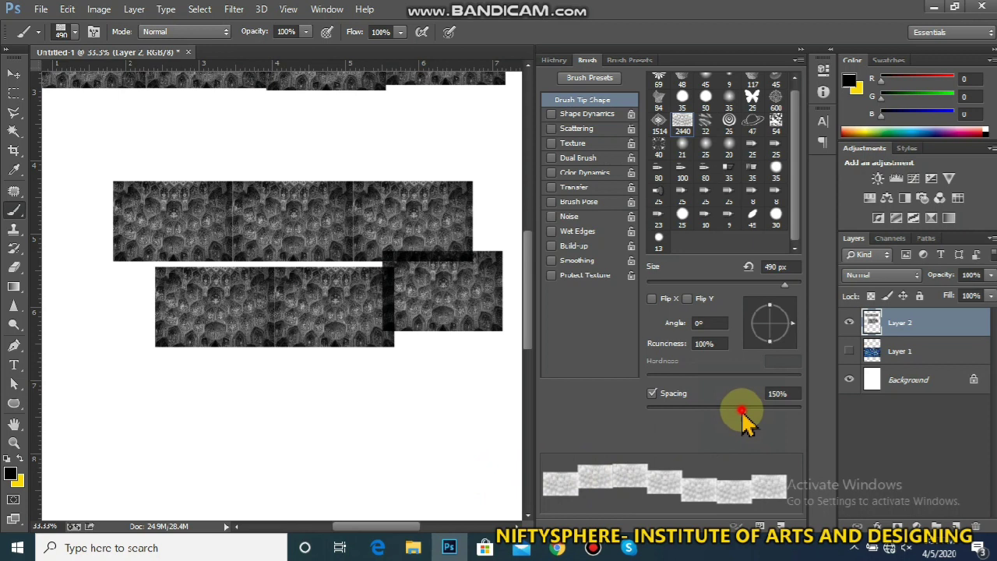
- Set the brush spacing to 146% and paint a row of three tiles below the existing rows
left_click_drag(743, 412, 741, 412)
left_click_drag(418, 408, 125, 411)
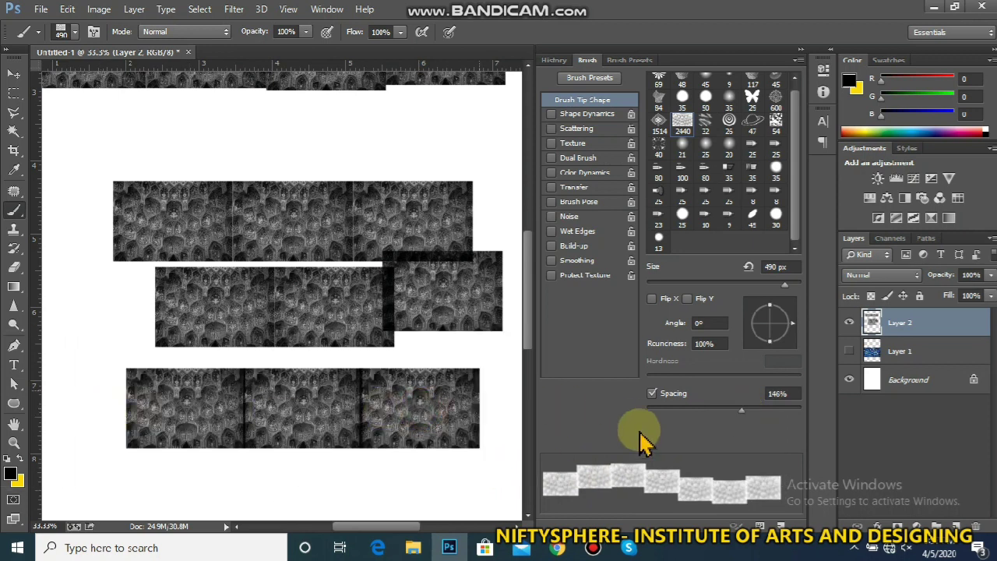
- Fine-tune the brush spacing to 149% and paint tiles beneath the top row, extending to the page's left edge
left_click_drag(743, 412, 743, 413)
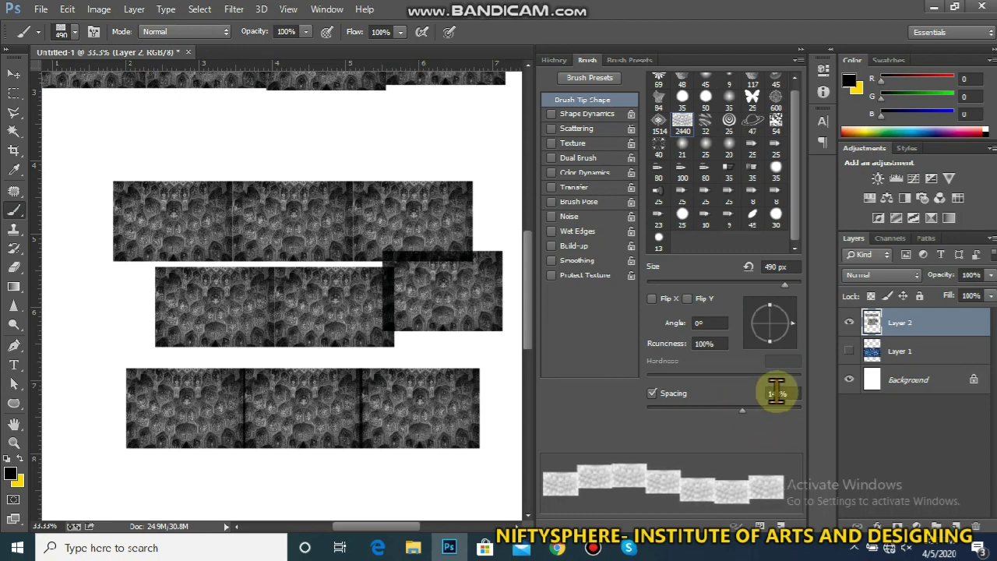
left_click(432, 134)
left_click_drag(433, 134, 239, 131)
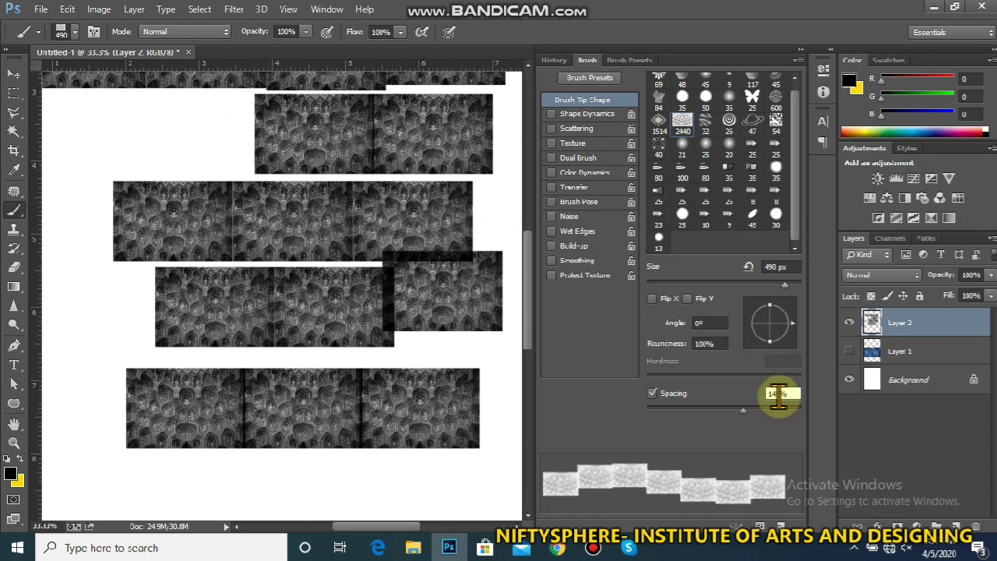
mouse_move(186, 149)
left_mouse_down()
mouse_move(89, 139)
mouse_move(31, 156)
mouse_move(168, 150)
mouse_move(252, 238)
mouse_move(171, 134)
mouse_move(197, 164)
left_mouse_up()
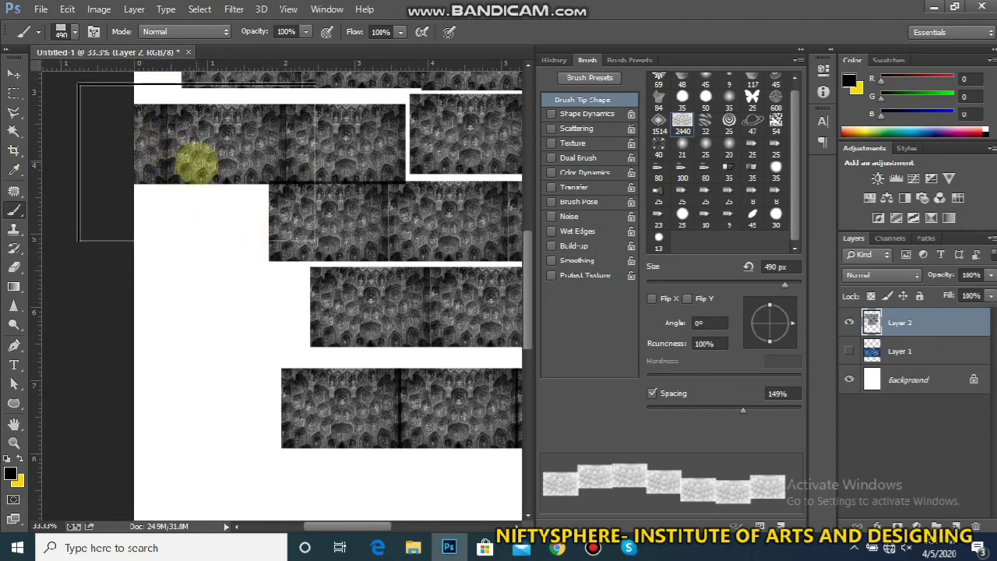
left_click_drag(197, 162, 198, 167)
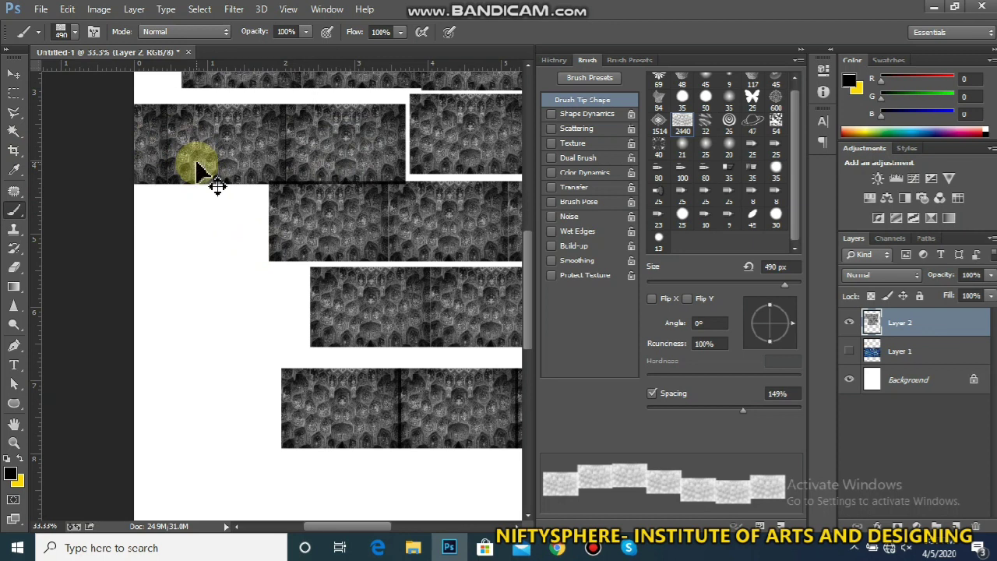
key("ctrl+minus")
key("ctrl+minus")
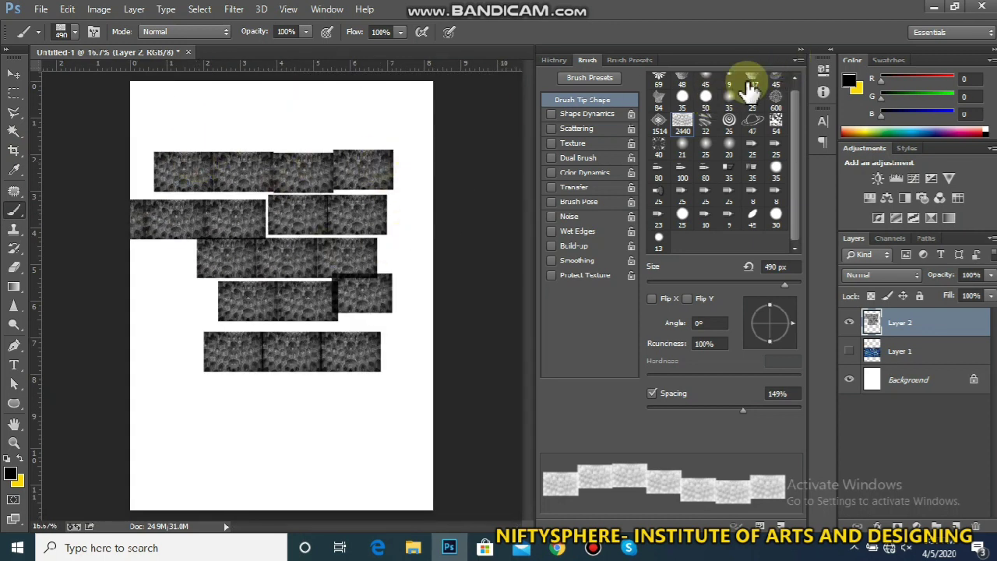
- Close the brush settings, discard the layer of black tiles, and add a new blank layer
left_click(802, 49)
key("ctrl+e")
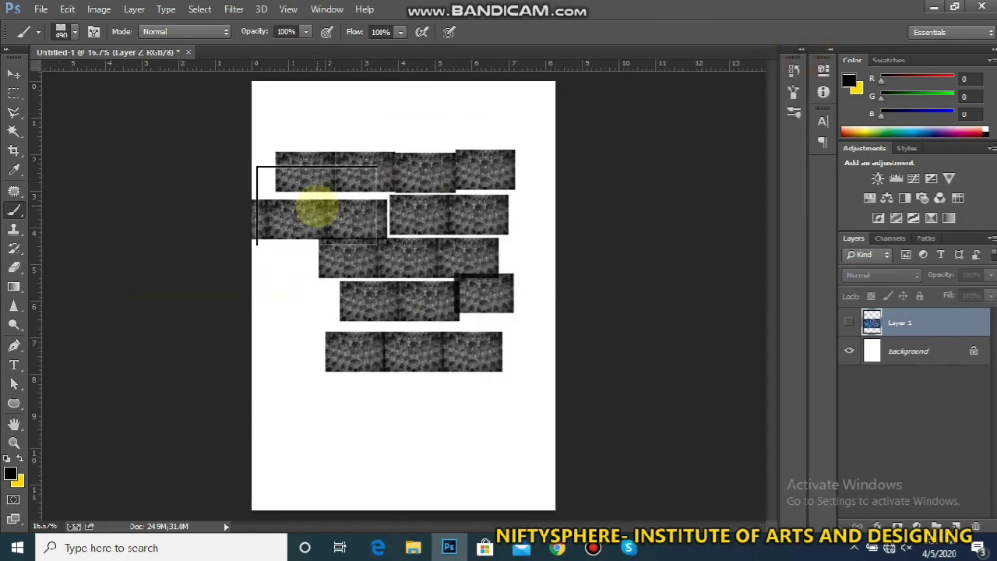
key("ctrl+shift+n")
key("Return")
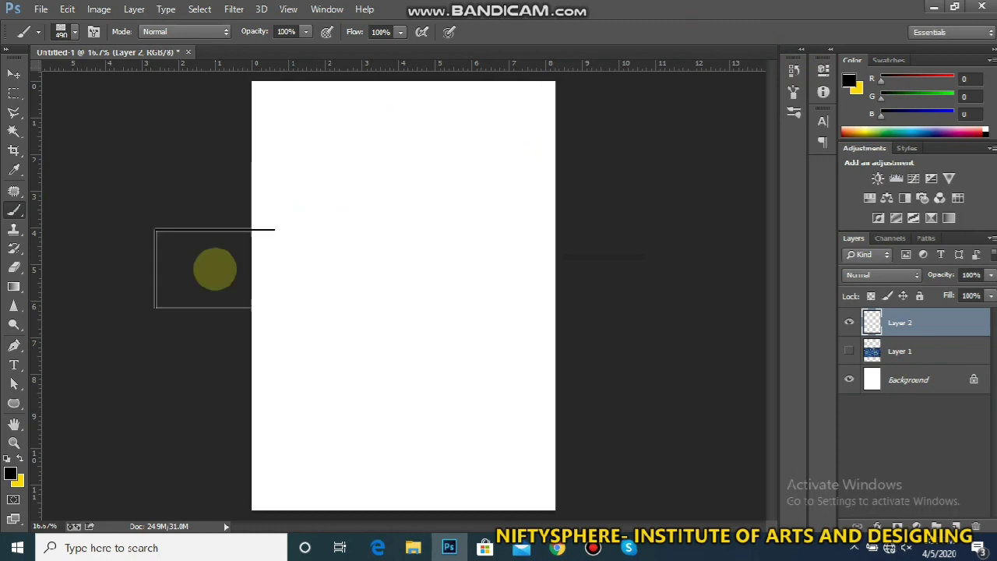
- Set the foreground colour to bright orange (R 250, G 125, B 3) and return to the Brush tool
left_click(13, 477)
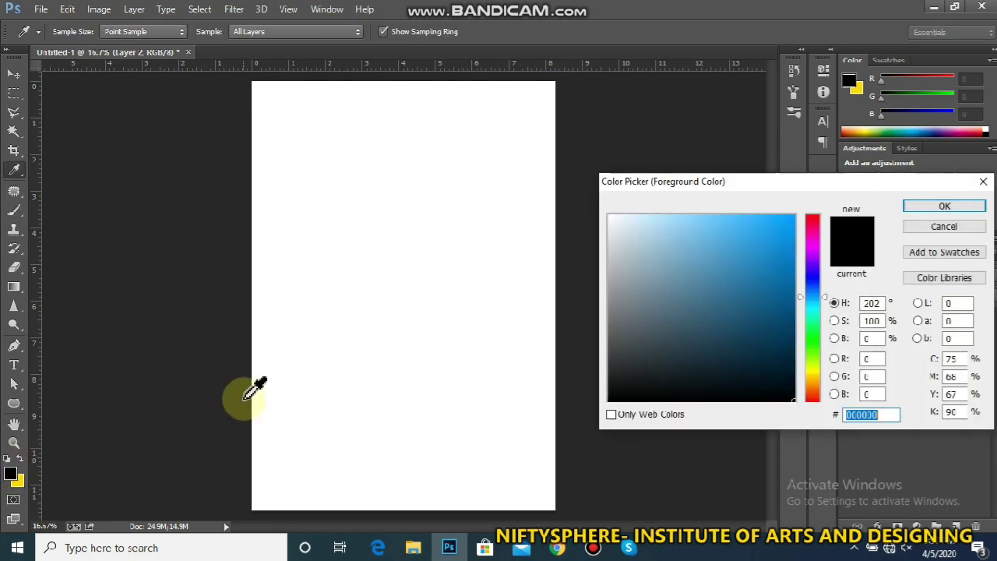
left_click_drag(813, 403, 813, 389)
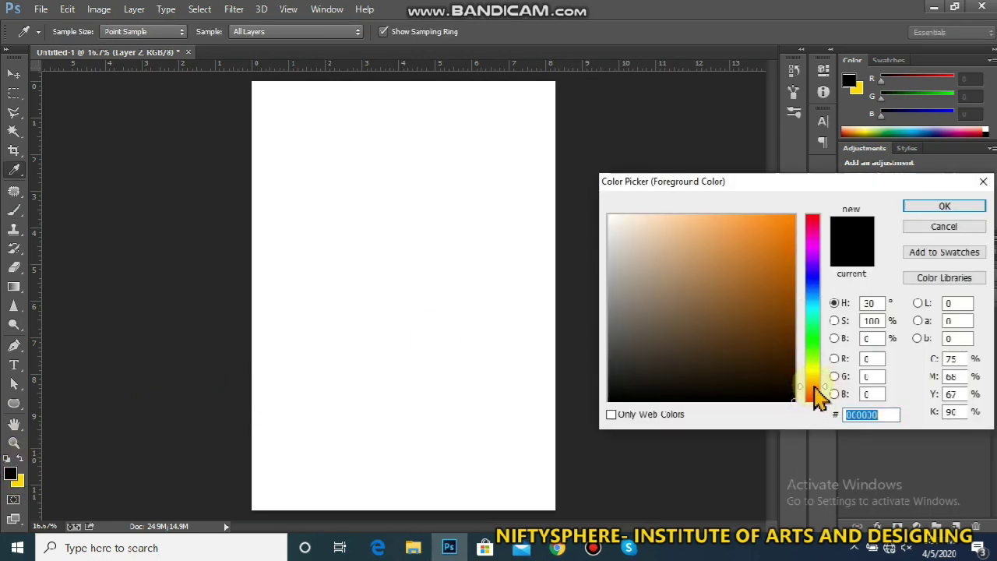
left_click(792, 220)
key("Return")
key("b")
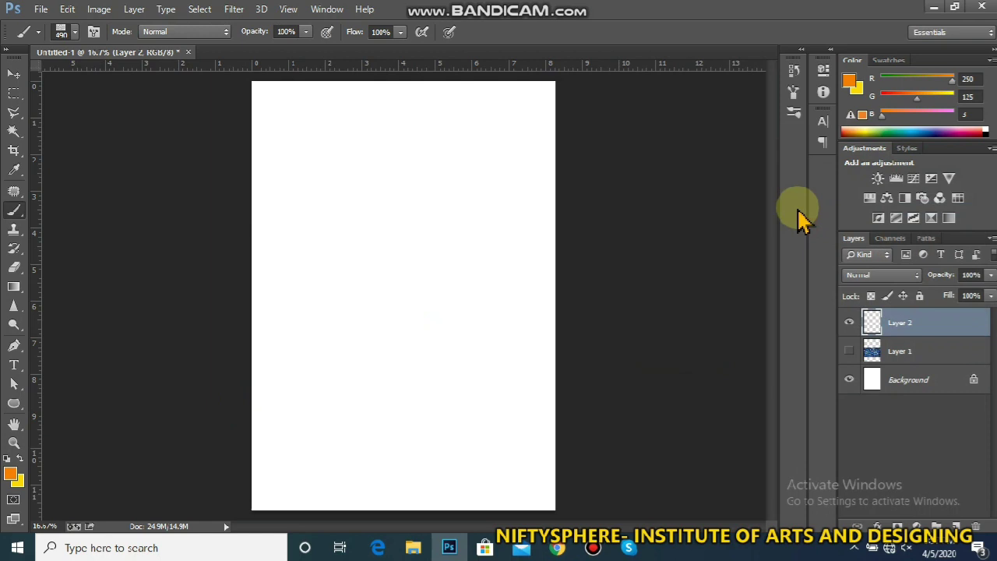
- Try painting rows of orange tiles across the upper and middle page, and undo the strokes
mouse_move(320, 189)
left_mouse_down()
mouse_move(420, 177)
mouse_move(527, 194)
left_mouse_up()
mouse_move(538, 266)
left_mouse_down()
mouse_move(199, 280)
mouse_move(211, 335)
mouse_move(636, 299)
mouse_move(619, 322)
mouse_move(165, 357)
left_mouse_up()
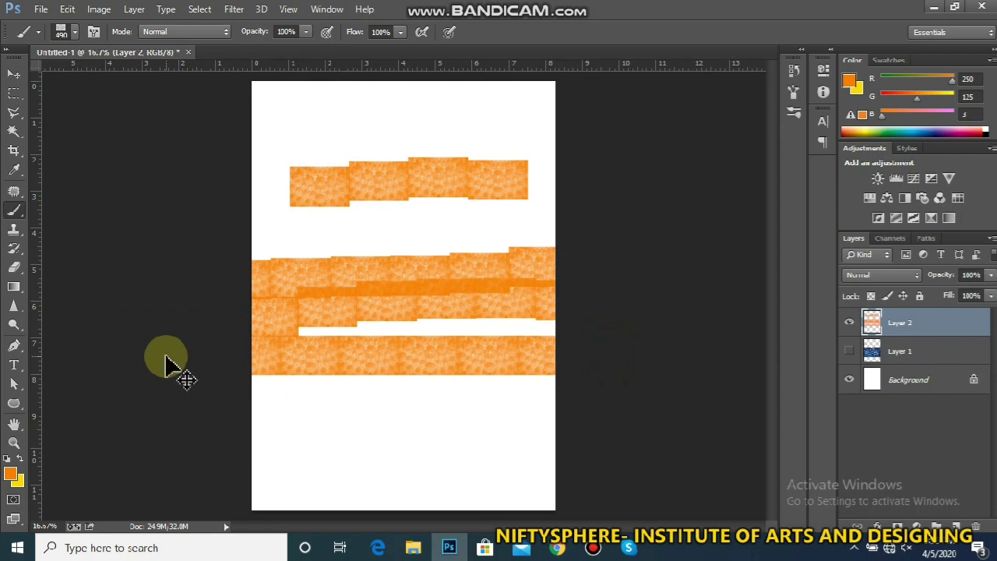
key("ctrl+alt+z")
key("ctrl+alt+z")
key("ctrl+alt+z")
key("ctrl+alt+z")
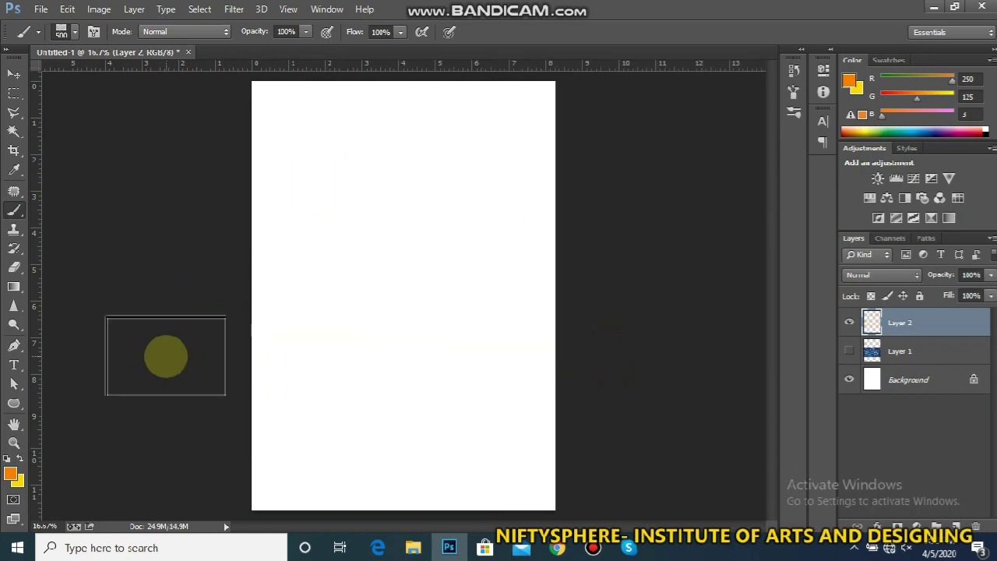
- Enlarge the tile brush to 1700 px and paint rows of large orange tiles over most of the page
key("bracketright")
key("bracketright")
key("bracketright")
key("bracketright")
key("bracketright")
key("bracketright")
key("bracketright")
key("bracketright")
key("bracketright")
key("bracketright")
key("bracketright")
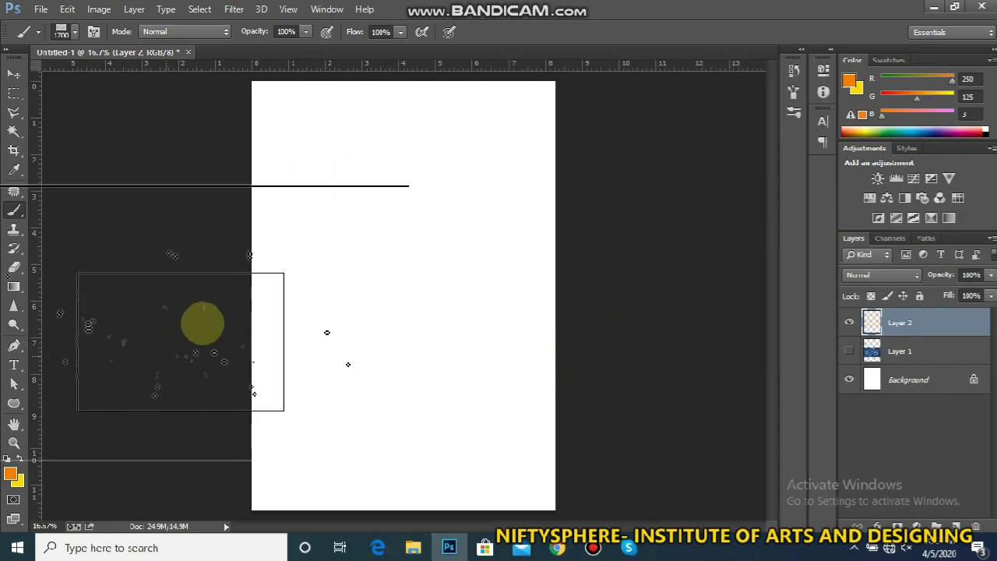
left_click_drag(274, 182, 648, 185)
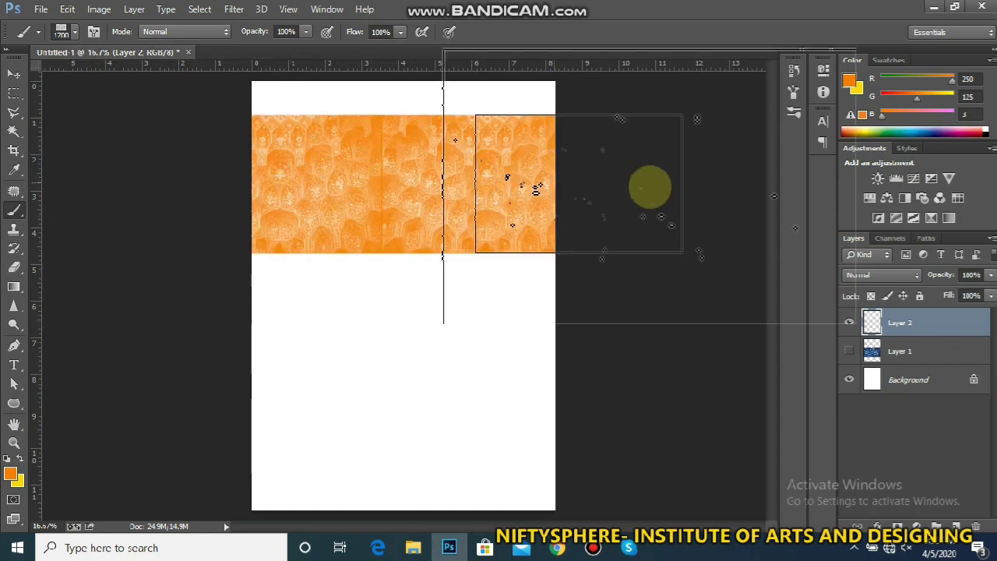
left_click(613, 322)
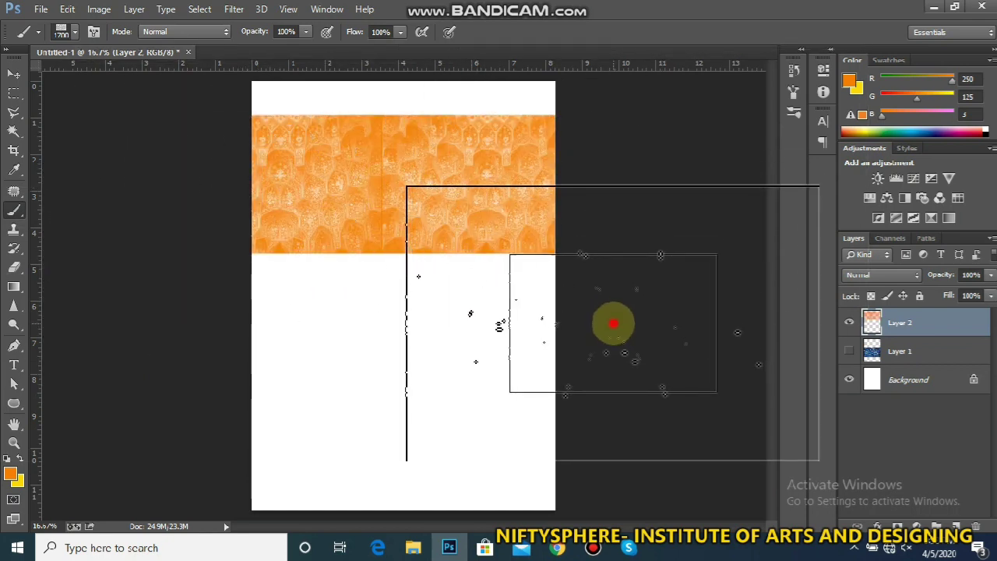
left_click(335, 337)
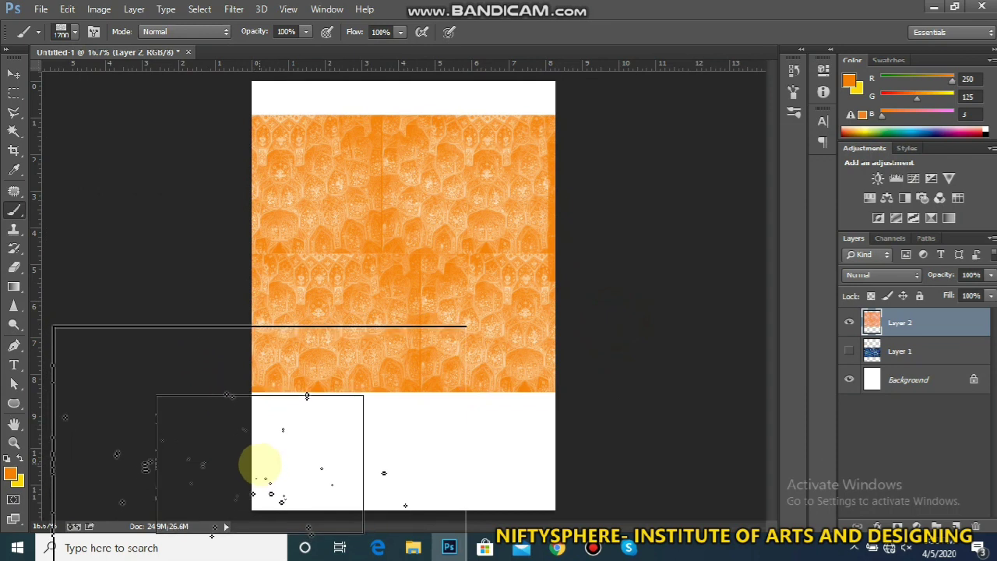
left_click_drag(261, 464, 636, 474)
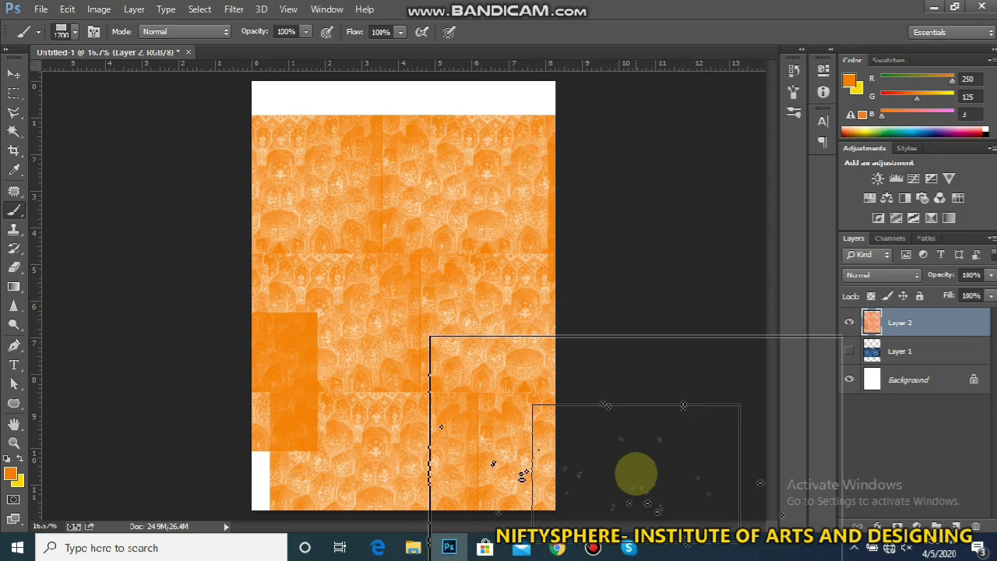
- Delete the layer of large orange tiles and add a new blank layer
key("Delete")
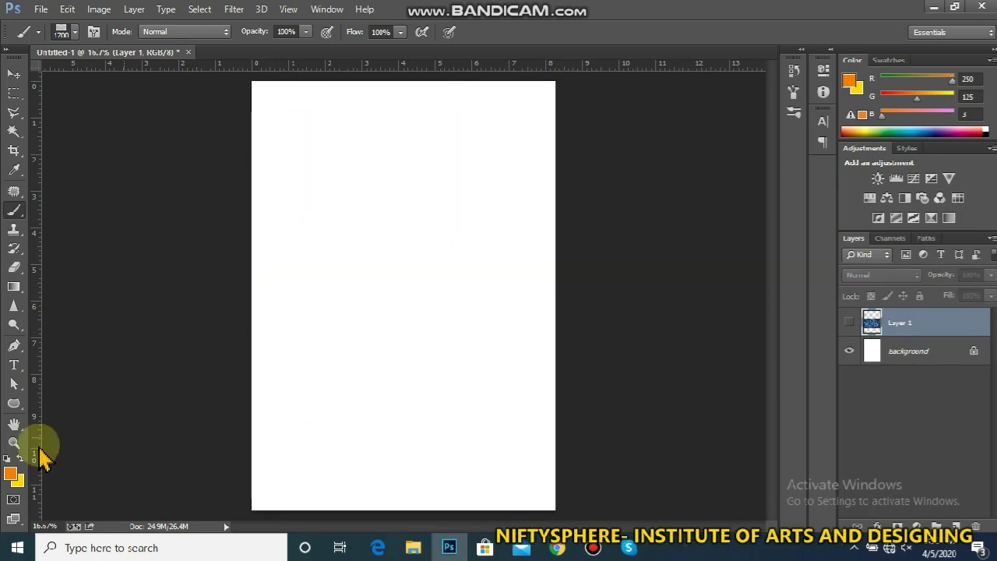
key("ctrl+minus")
key("ctrl+minus")
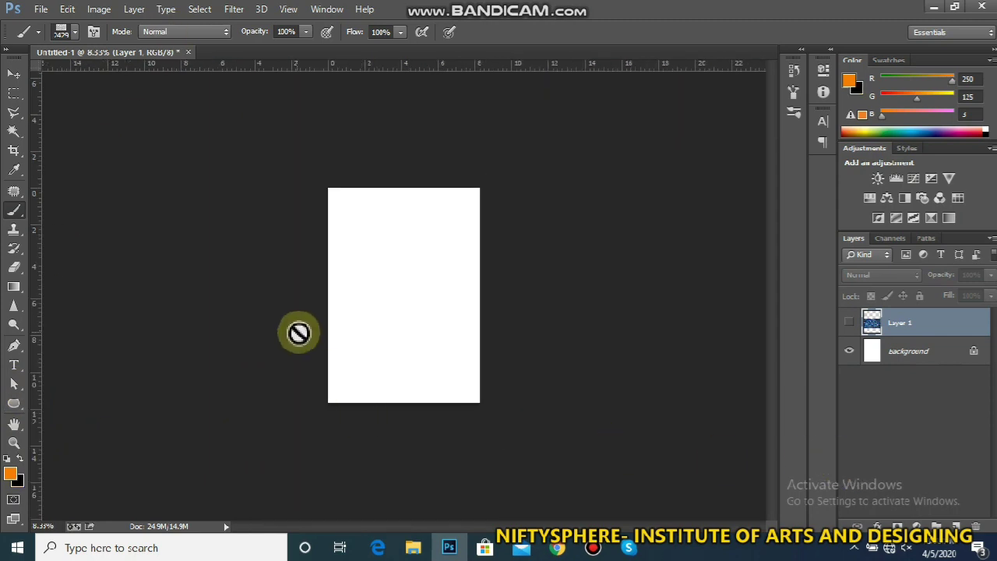
key("ctrl+v")
- Undo a trial stroke with the 2600 px tile brush and set its spacing to 142%
left_click_drag(216, 334, 307, 251)
key("ctrl+z")
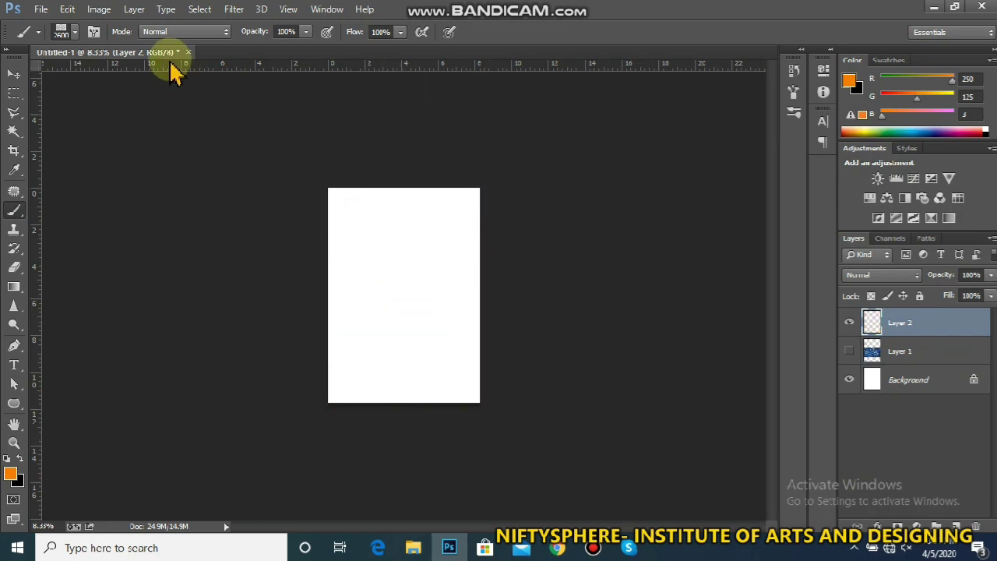
left_click(96, 34)
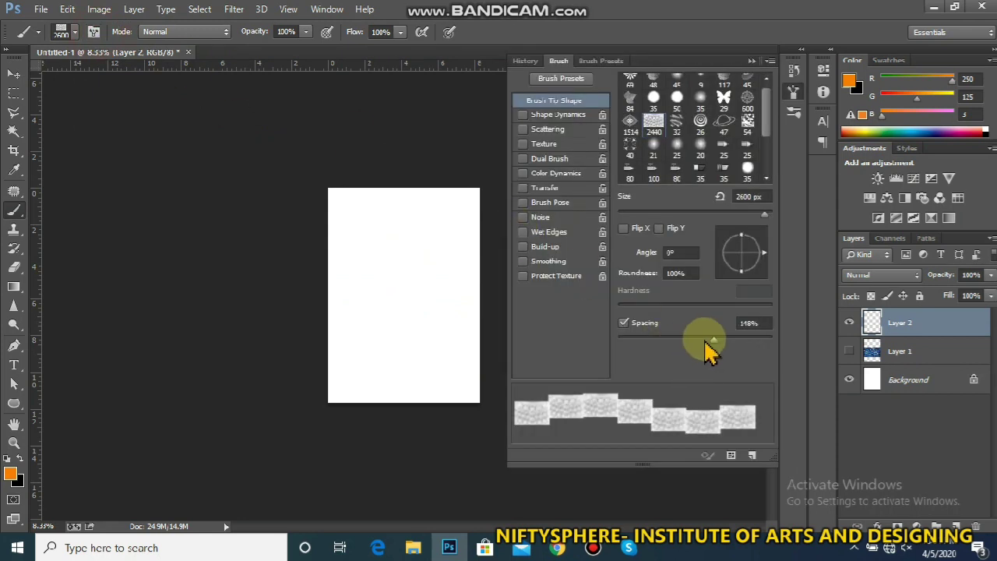
left_click_drag(712, 341, 710, 341)
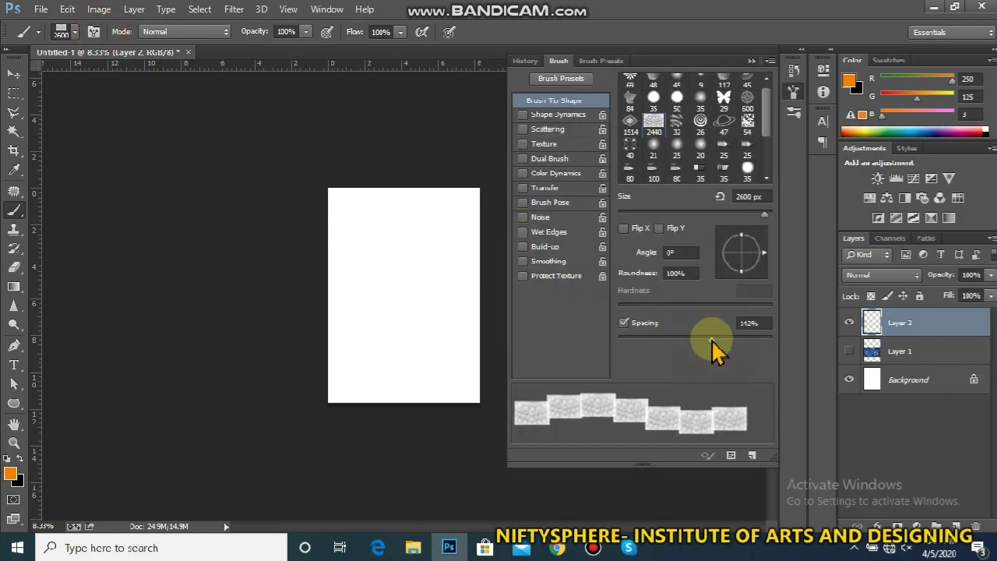
left_click(749, 82)
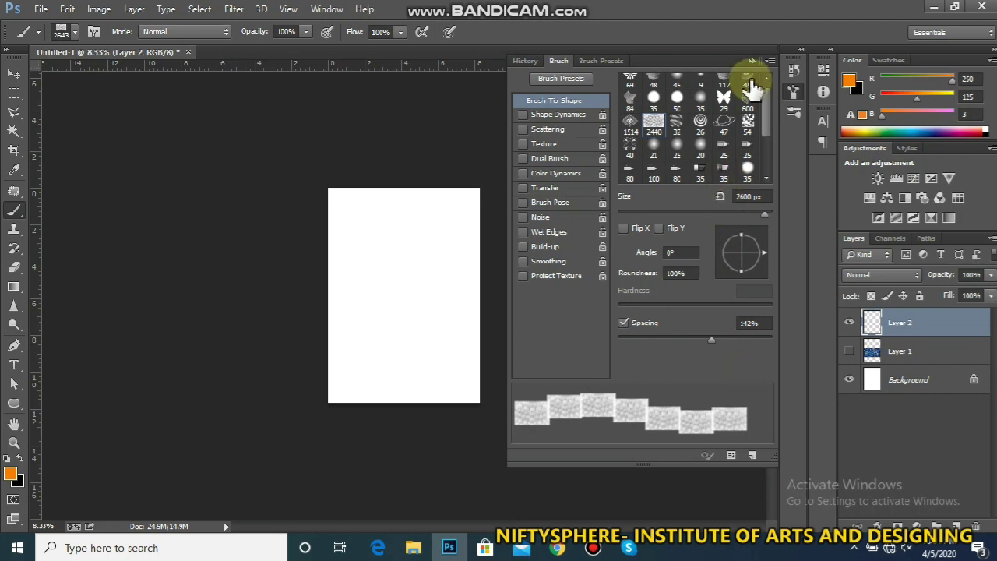
left_click(751, 63)
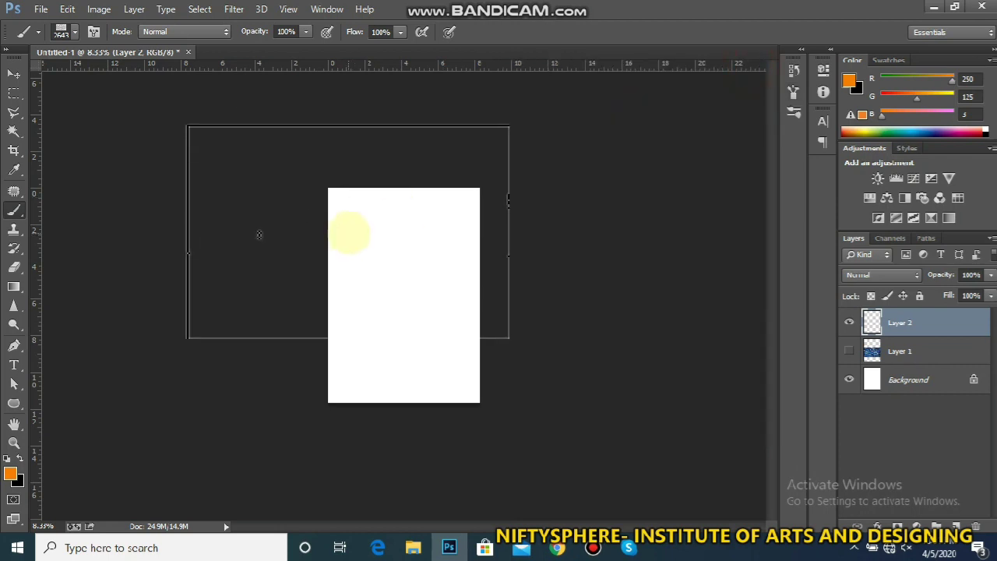
- Reduce the tile brush to 2000 px and paint three rows of orange tiles to cover the whole page
key("bracketleft")
key("bracketleft")
key("bracketleft")
key("bracketleft")
key("bracketleft")
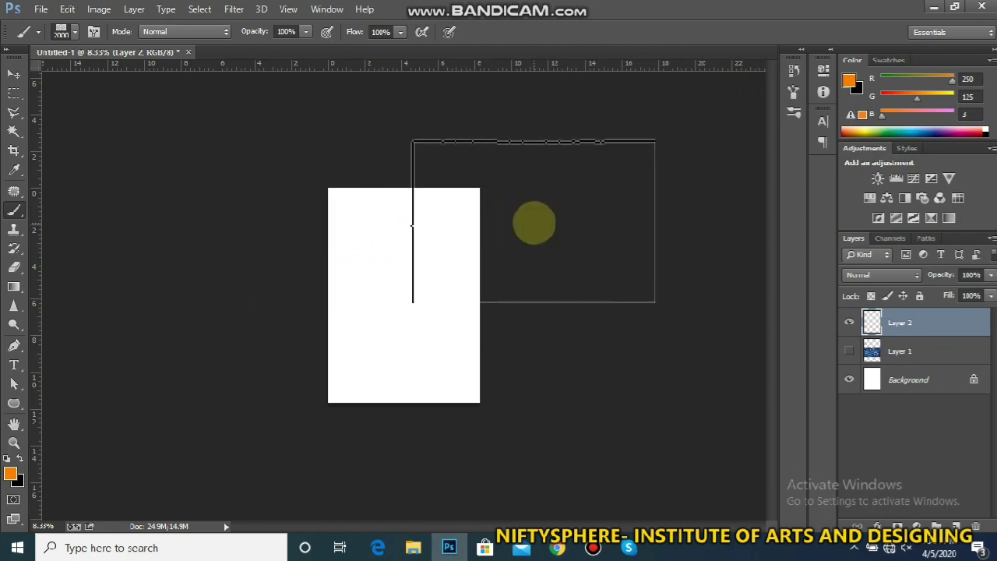
left_click(314, 219)
left_click(496, 214)
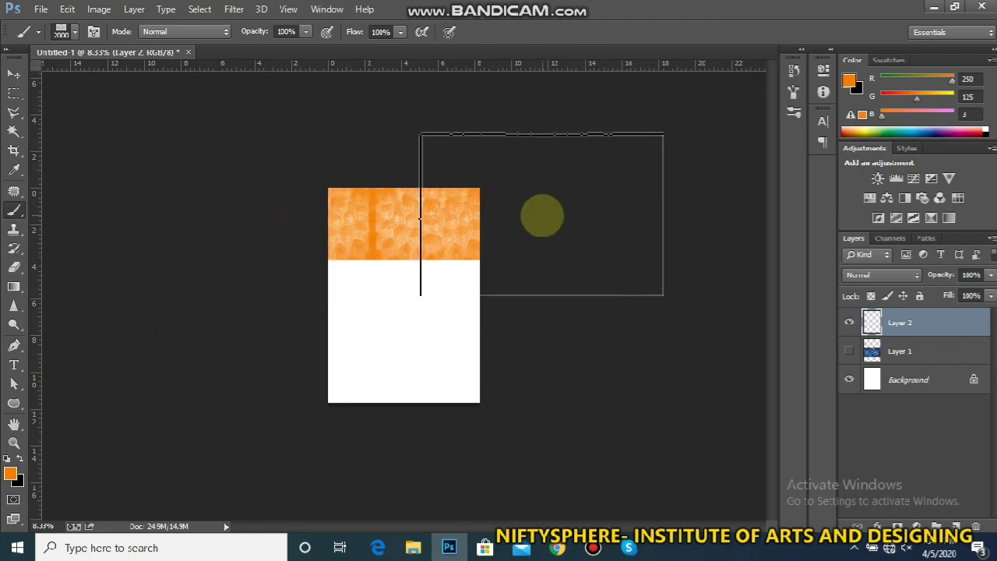
left_click_drag(534, 298, 287, 303)
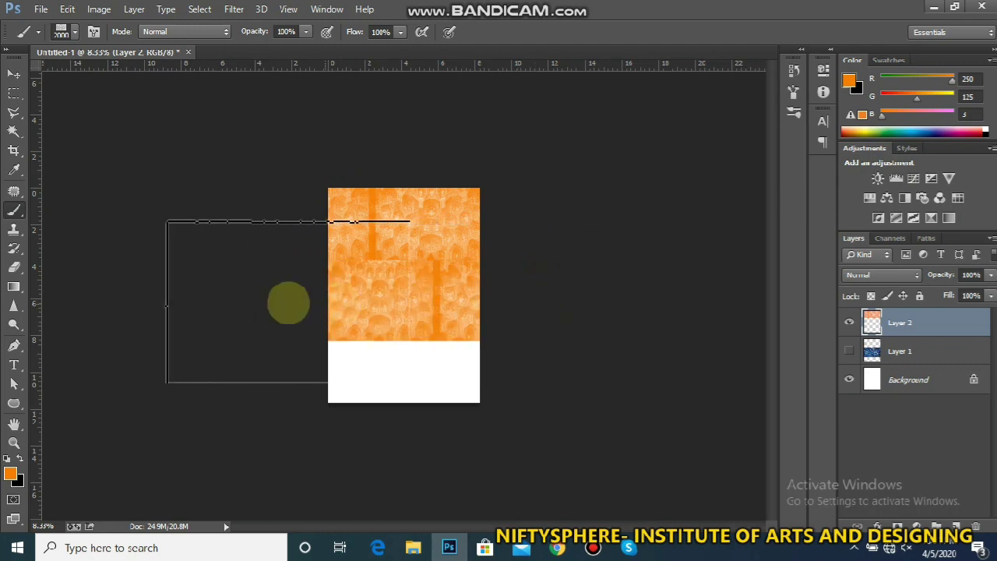
left_click_drag(296, 379, 545, 363)
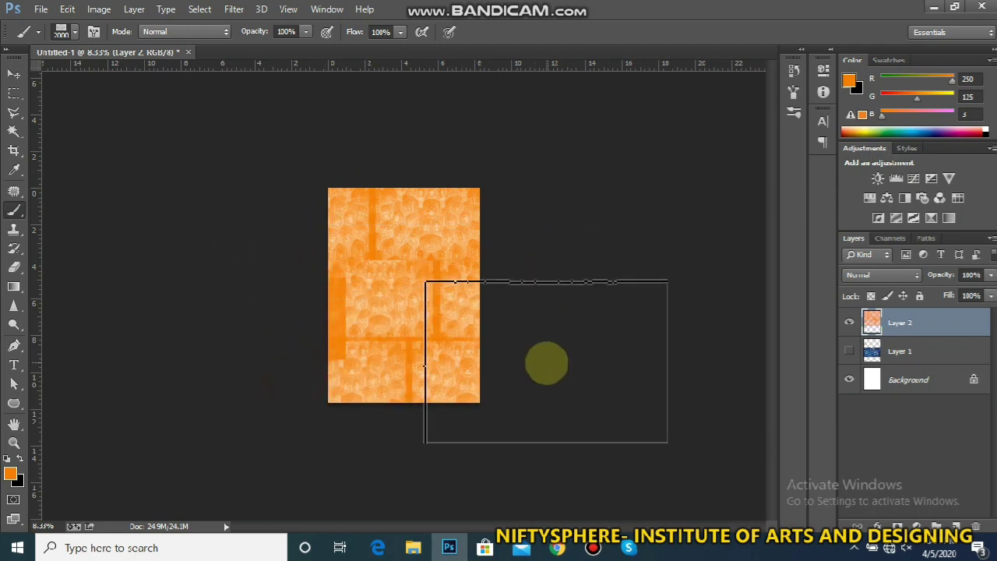
- Stamp extra overlapping 2000 px tiles along the page's right edge, including its upper and lower corners
left_click(496, 195)
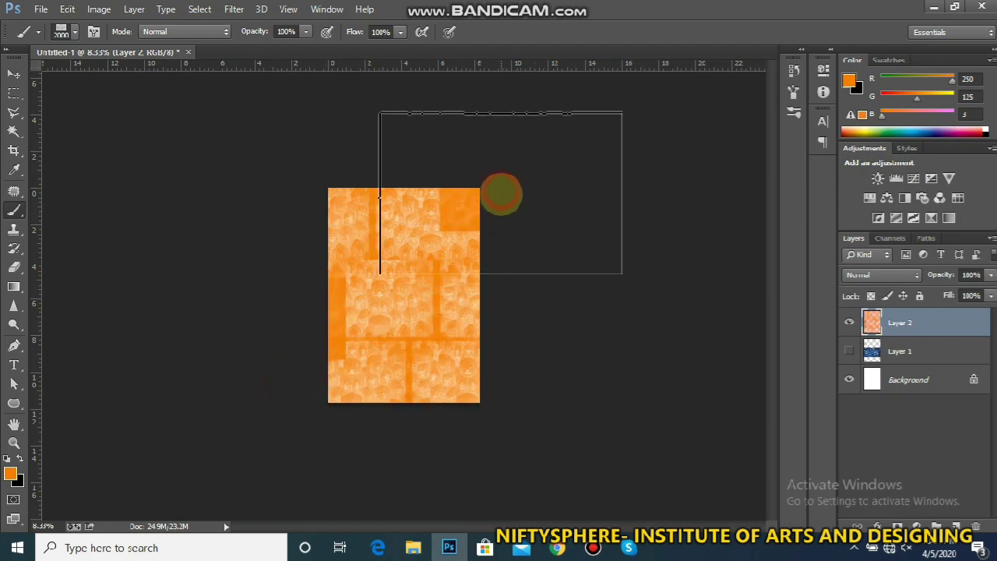
left_click(455, 297)
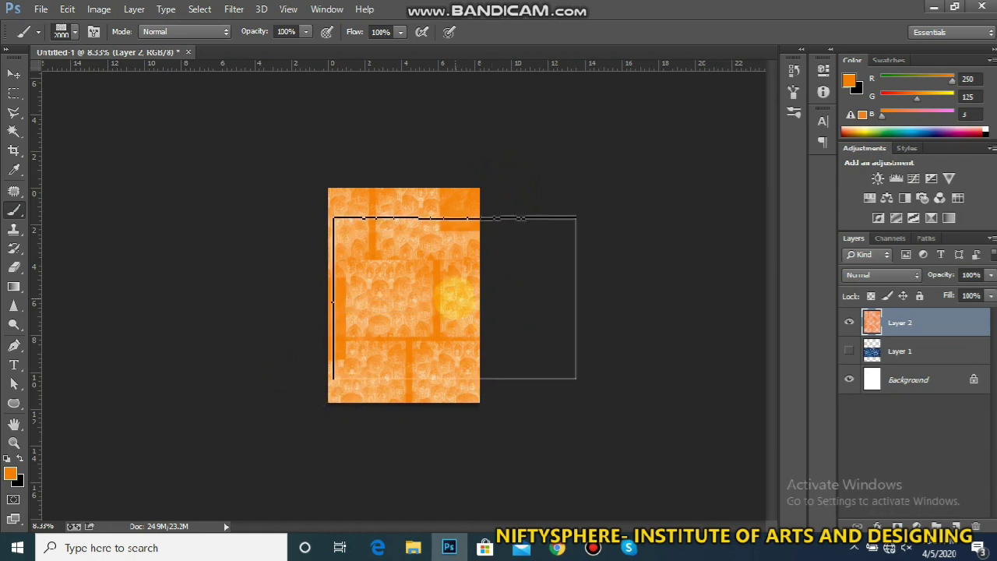
left_click(510, 414)
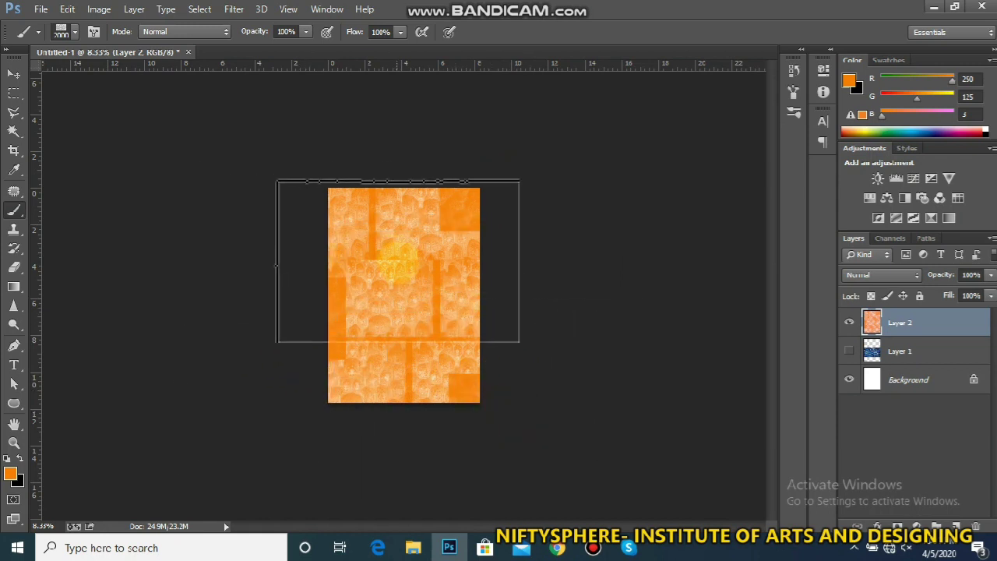
- Reduce the tile brush to 1400 px and stamp overlapping tiles at the page's centre, bottom edge and upper-left corner
key("bracketleft")
key("bracketleft")
key("bracketleft")
key("bracketleft")
key("bracketleft")
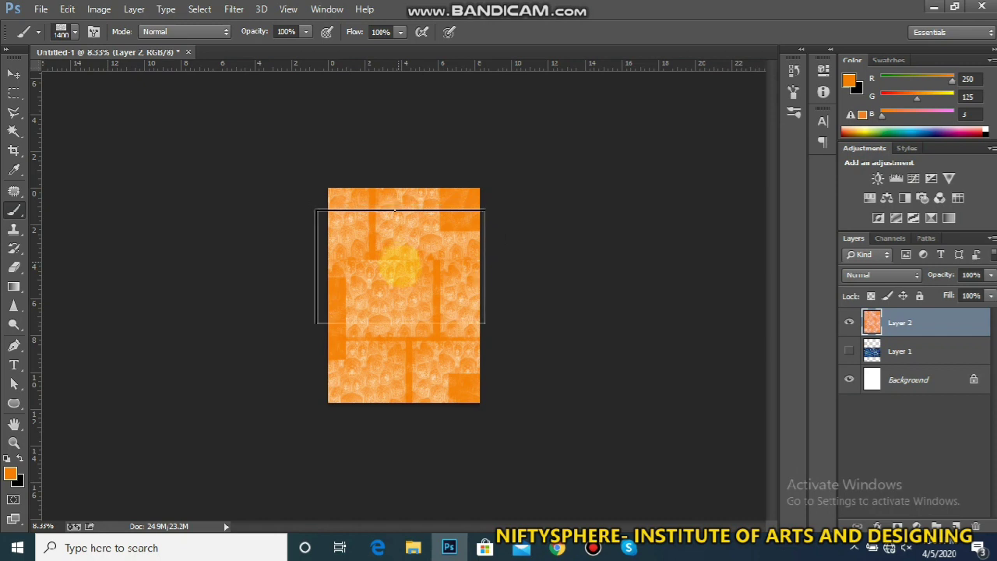
left_click(411, 275)
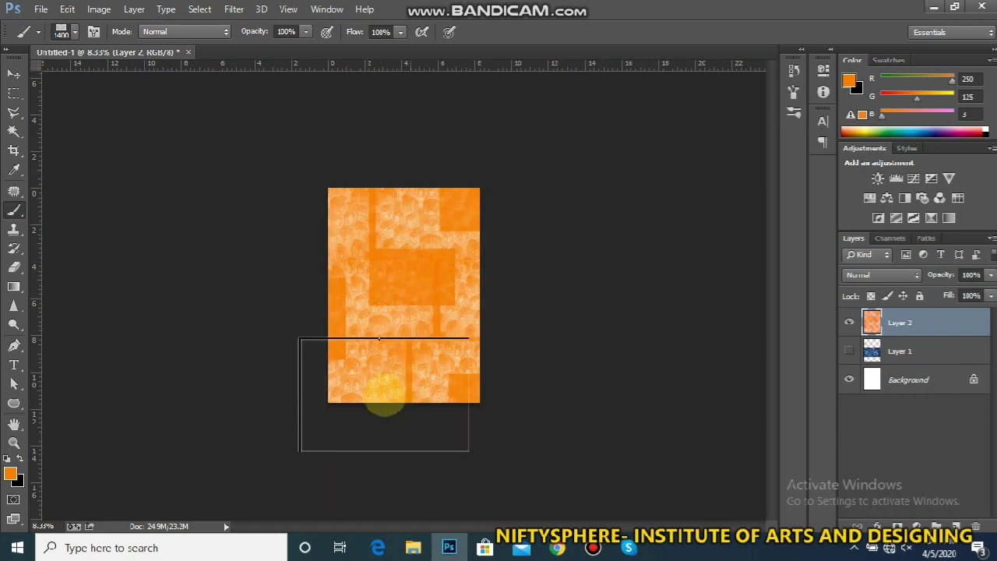
left_click(392, 413)
left_click(352, 185)
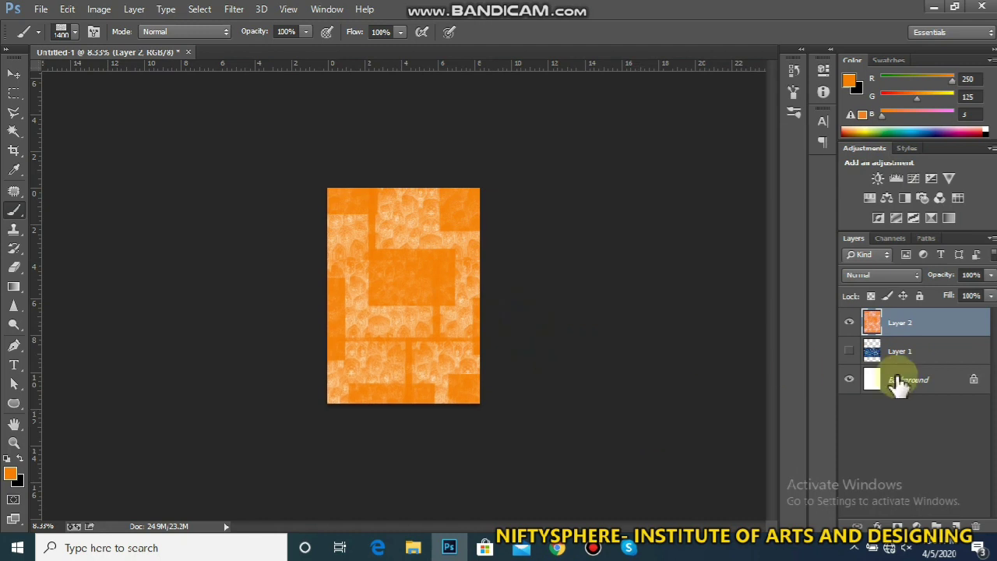
- Swap the foreground and background colours and choose the 1514 px medallion motif brush
key("ctrl+plus")
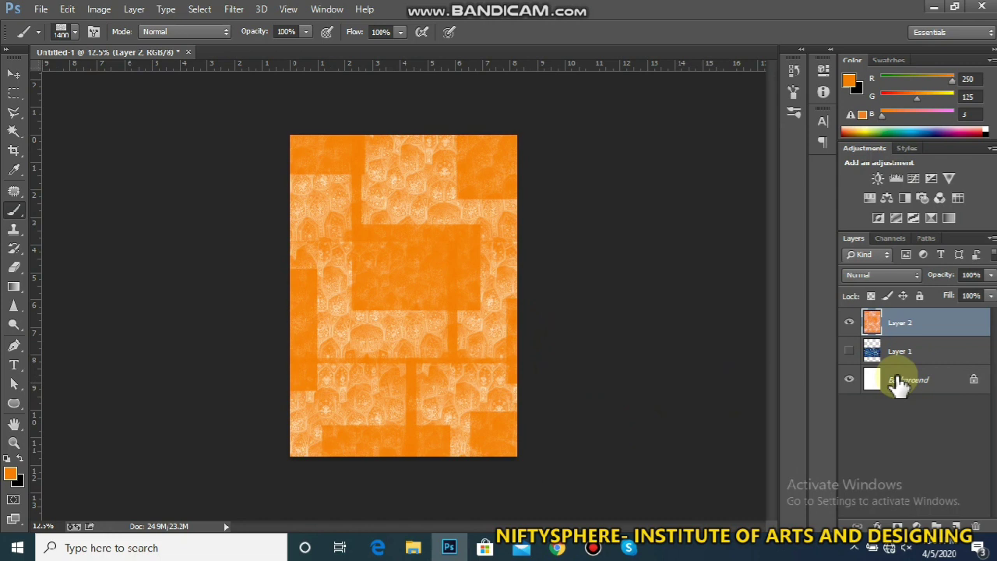
key("ctrl+plus")
key("x")
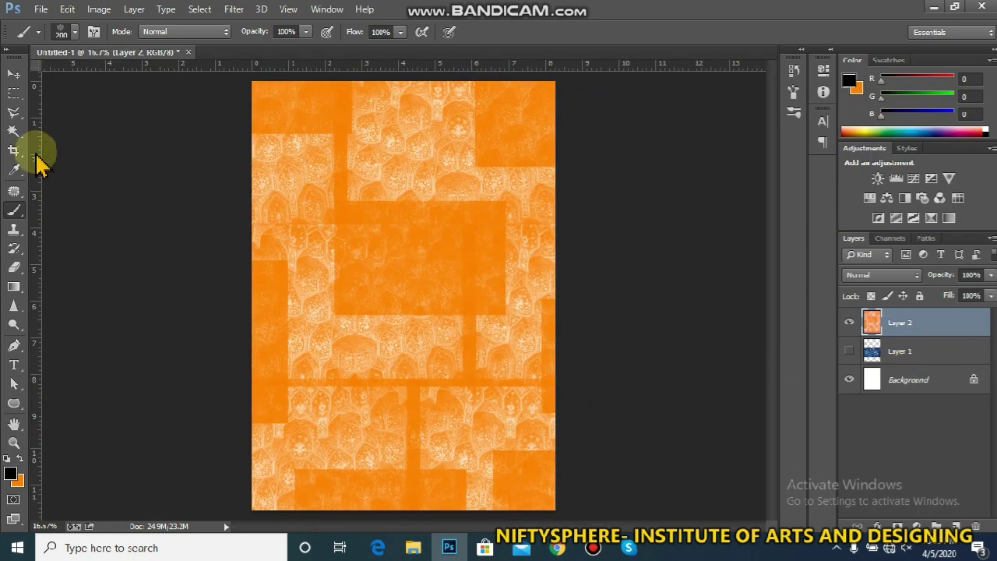
left_click(78, 34)
left_click(126, 193)
left_click(102, 193)
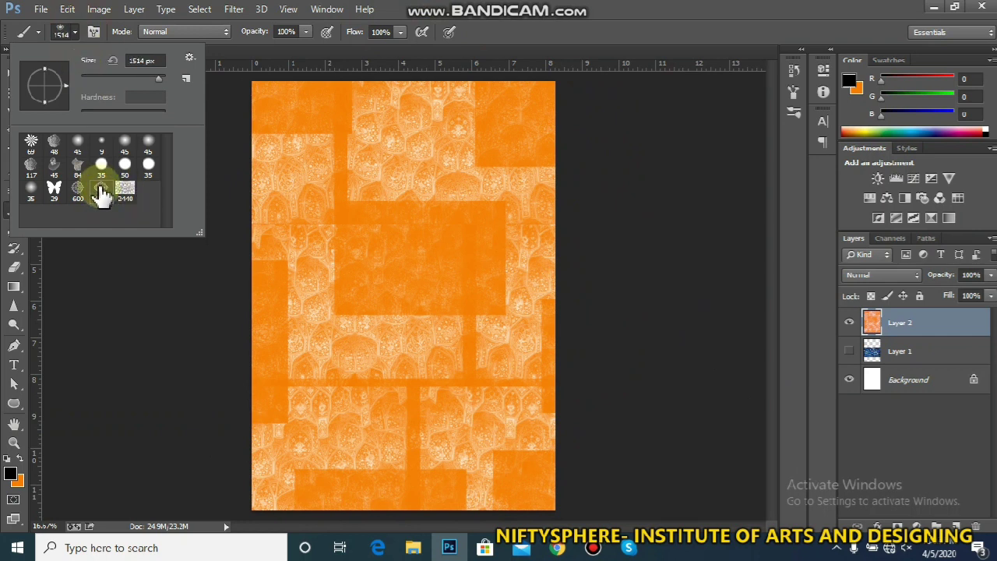
- Set the foreground colour to red (#f80124) and add a new blank layer above the orange tiles
left_click(11, 474)
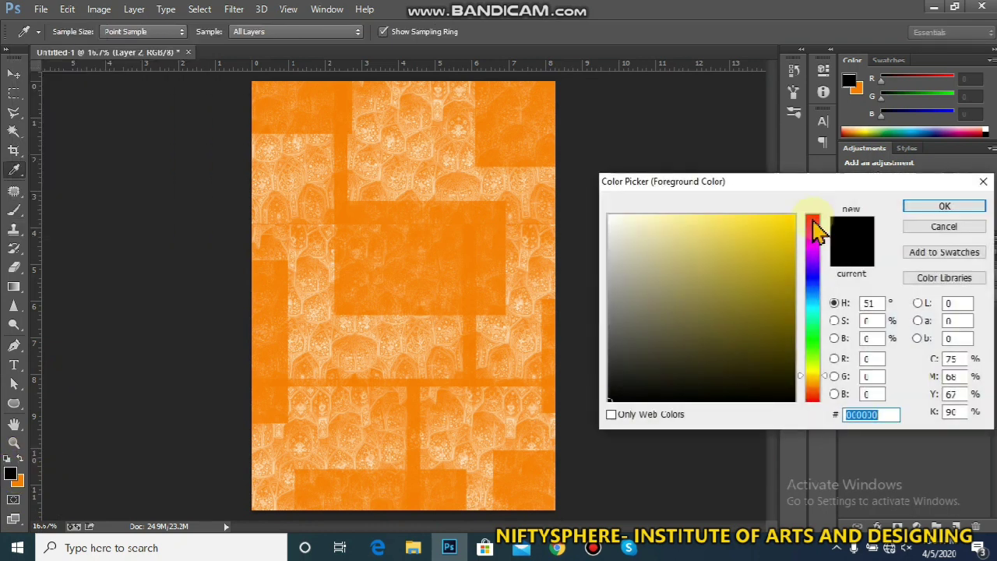
left_click(812, 221)
left_click(794, 221)
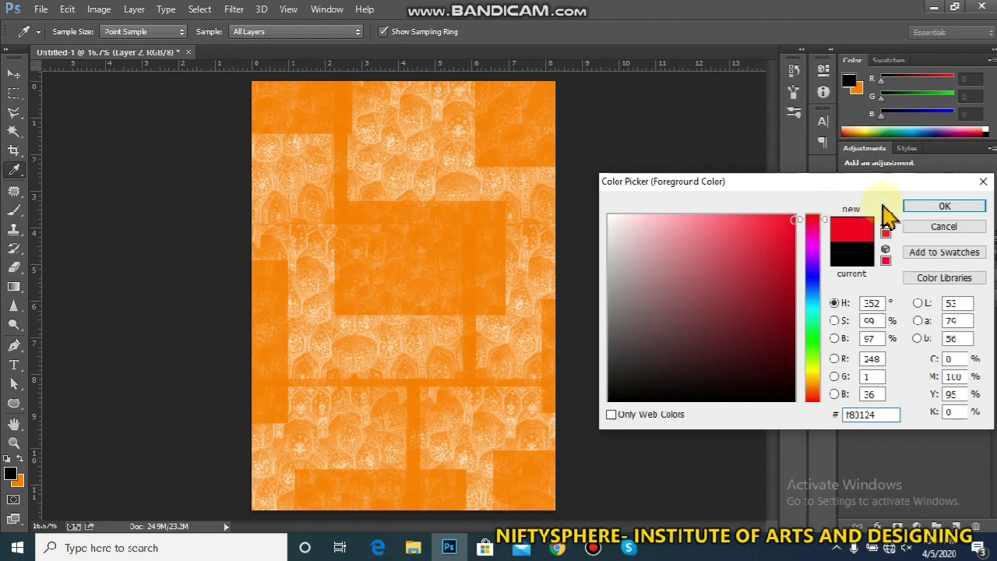
left_click(913, 207)
key("ctrl+shift+n")
key("Return")
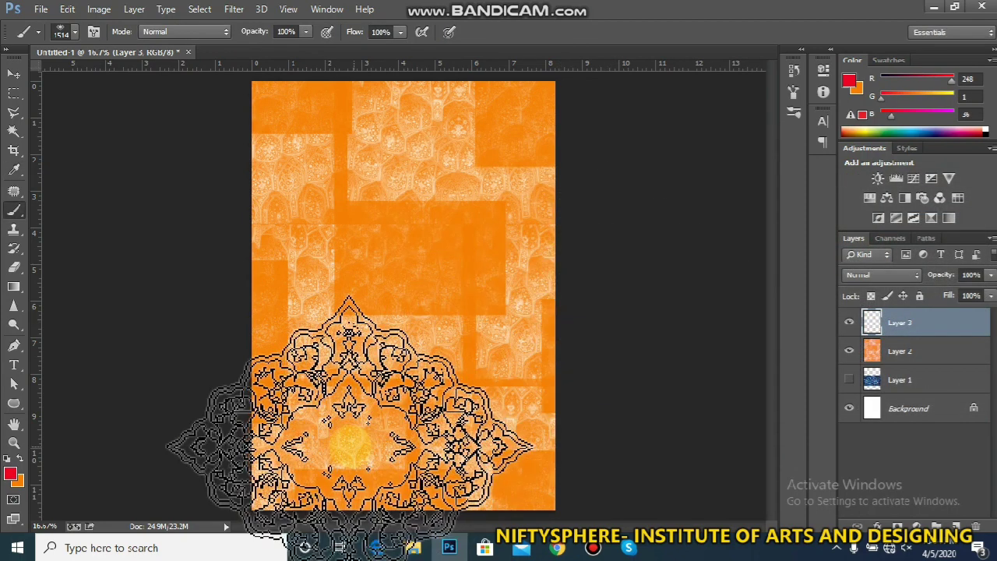
- Reduce the medallion motif brush to 500 px and set its spacing to 57%
key("bracketleft")
key("bracketleft")
key("bracketleft")
key("bracketleft")
key("bracketleft")
key("bracketleft")
key("bracketleft")
key("bracketleft")
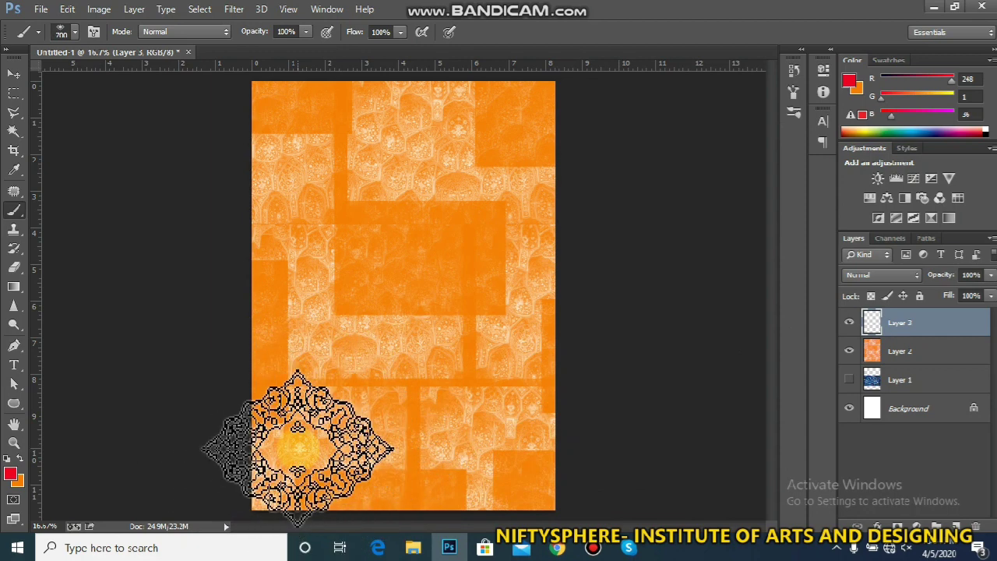
key("bracketleft")
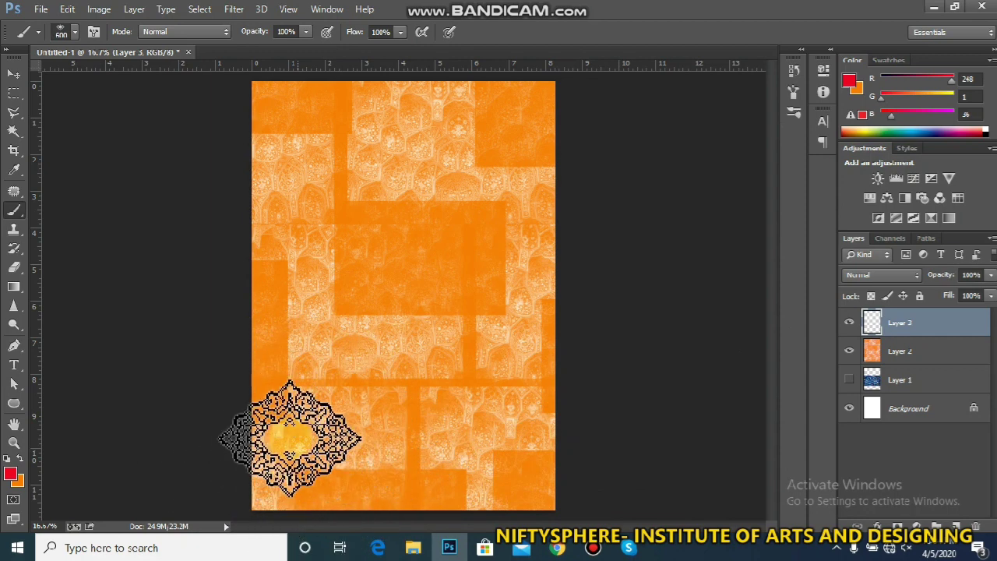
left_click(94, 31)
left_click_drag(628, 340, 666, 351)
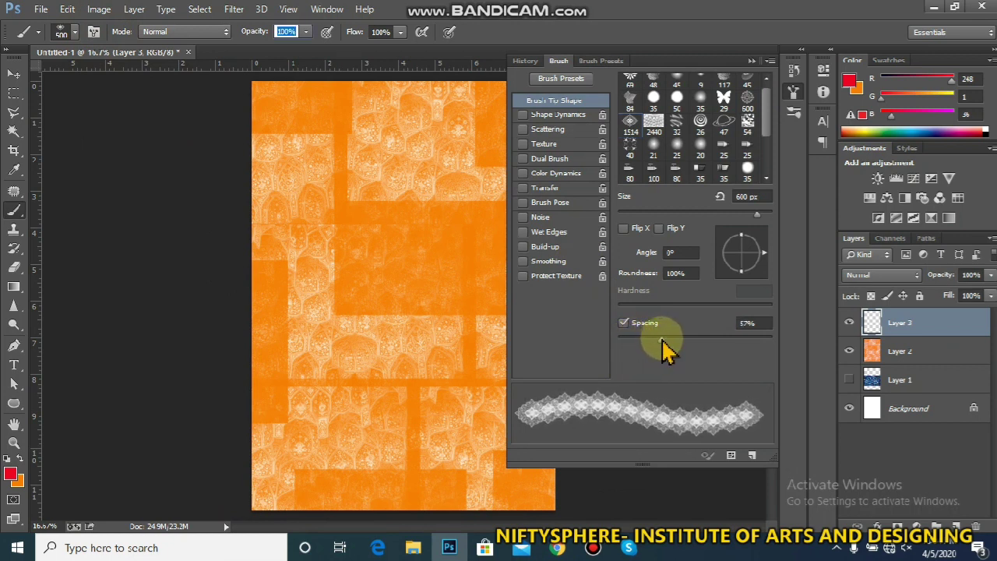
left_click(753, 61)
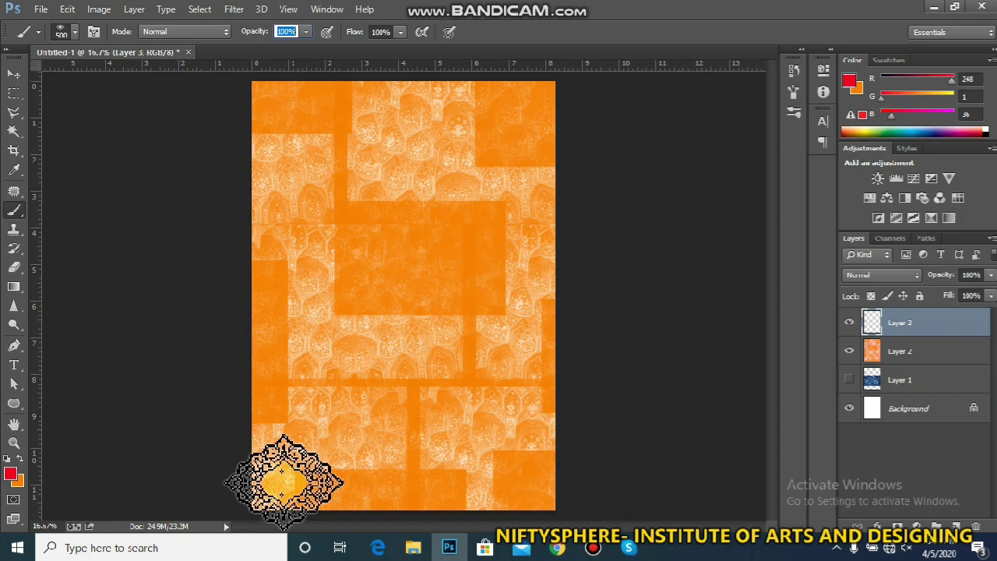
- Paint a horizontal row of red medallions near the page's lower edge and scale it to span the page width
left_click_drag(283, 473, 530, 489)
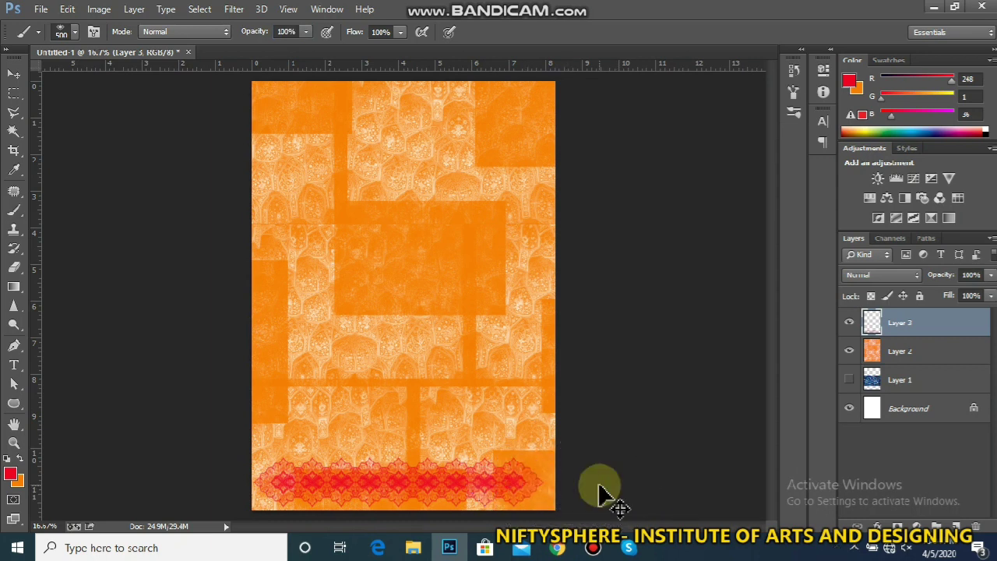
key("ctrl+t")
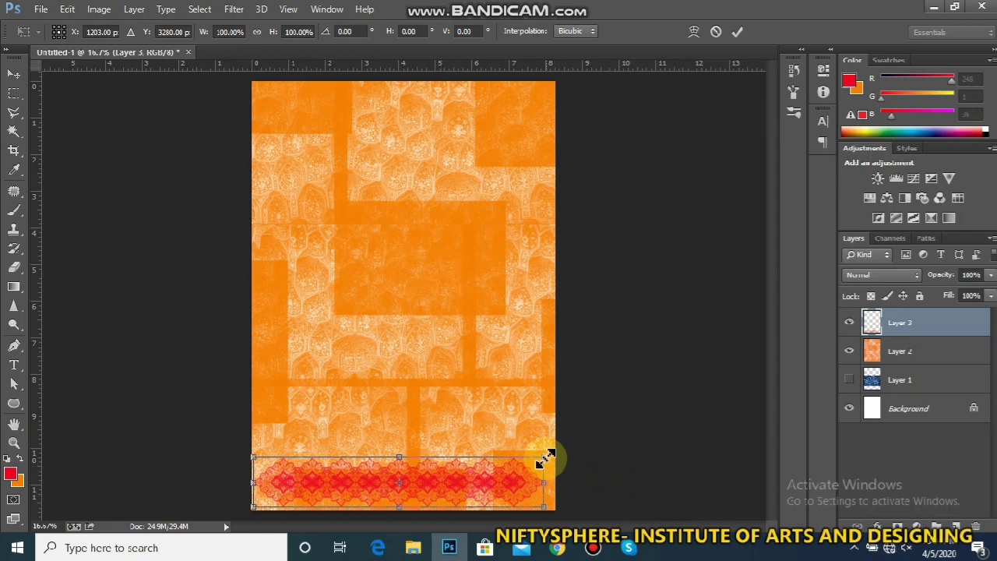
left_click_drag(559, 456, 556, 457)
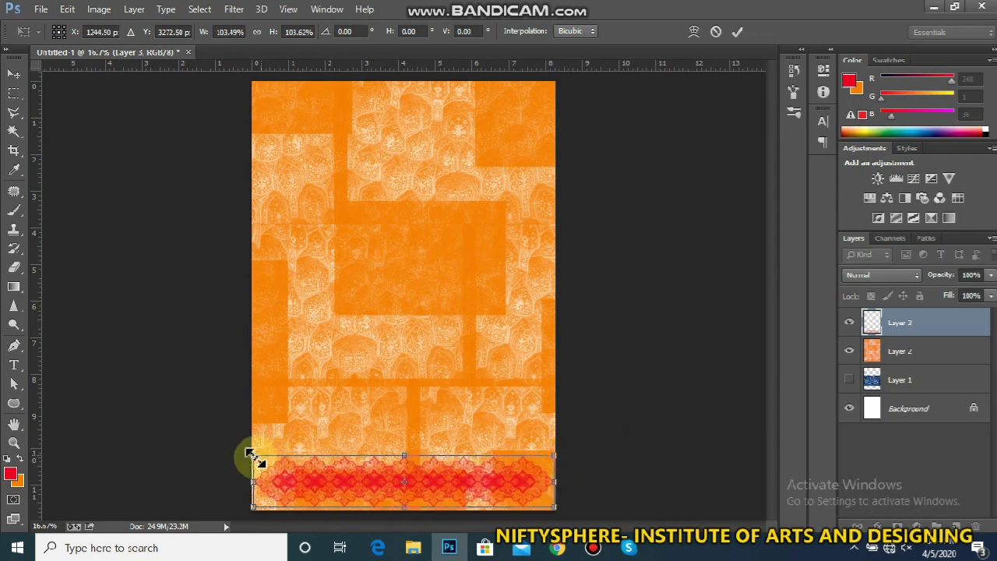
left_click_drag(251, 455, 251, 454)
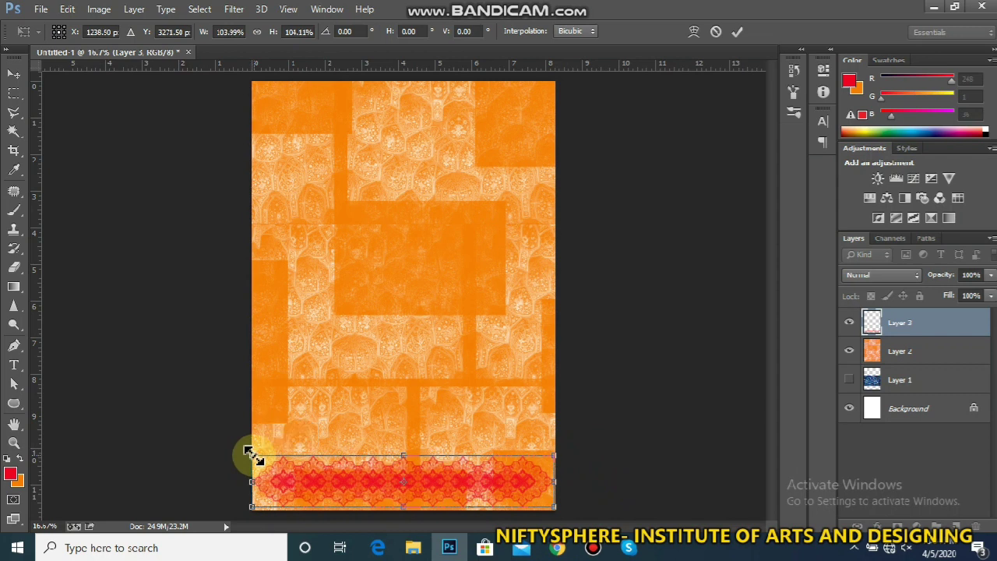
key("Return")
key("b")
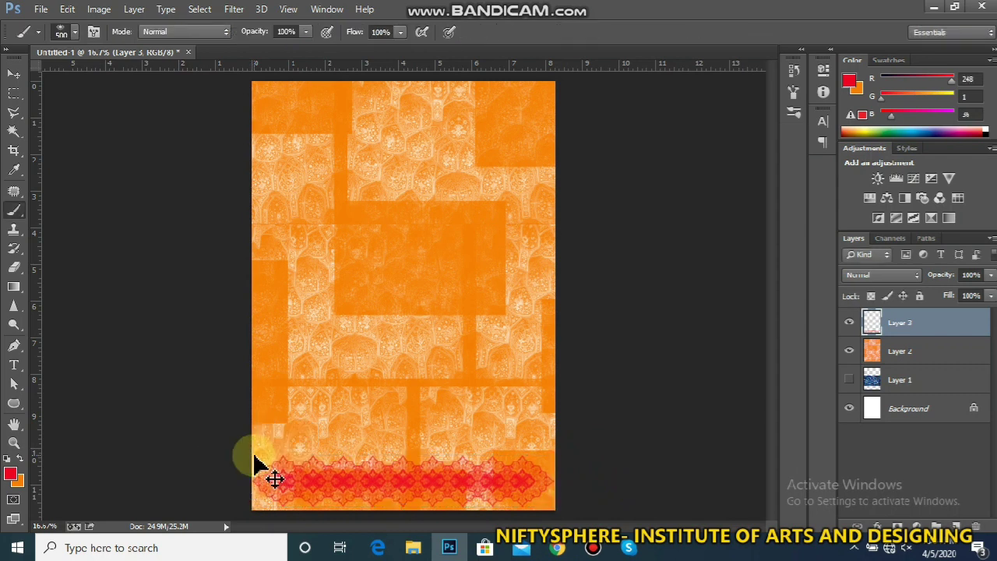
- Enlarge the red medallion border to about 125% and move it down so its lower half runs off the page
key("ctrl+t")
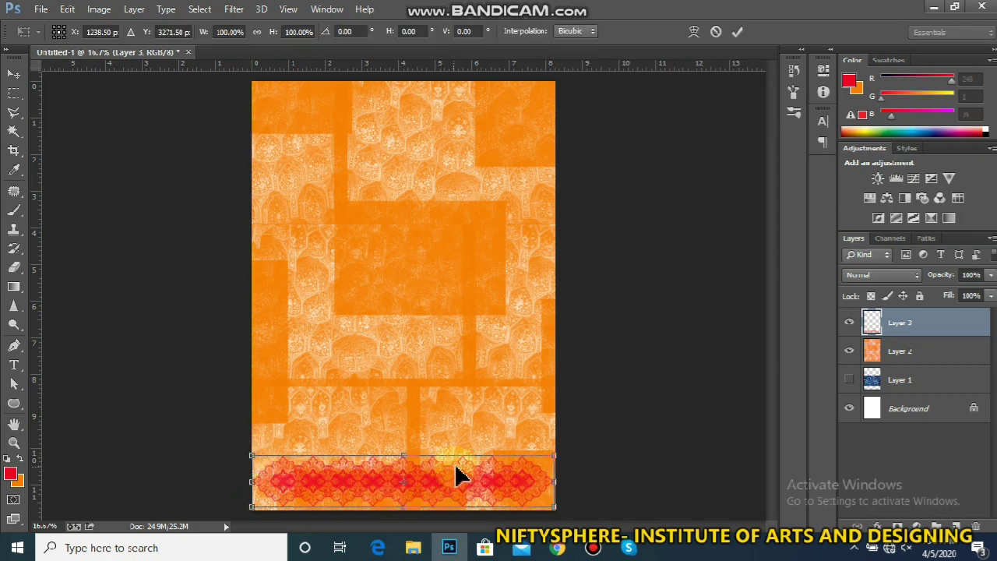
left_click_drag(560, 455, 592, 450)
left_click_drag(246, 447, 212, 436)
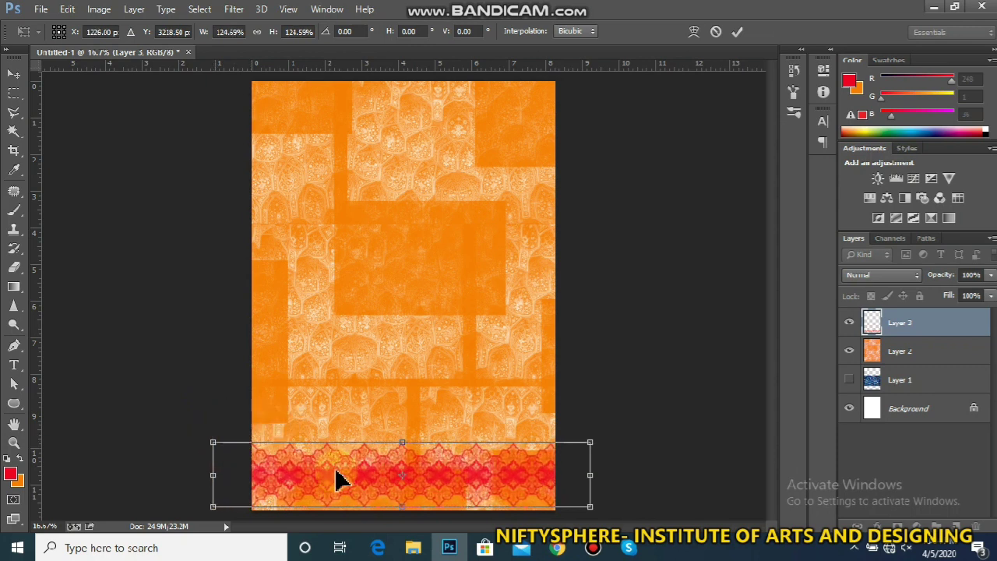
left_click_drag(498, 492, 499, 518)
double_click(499, 518)
key("b")
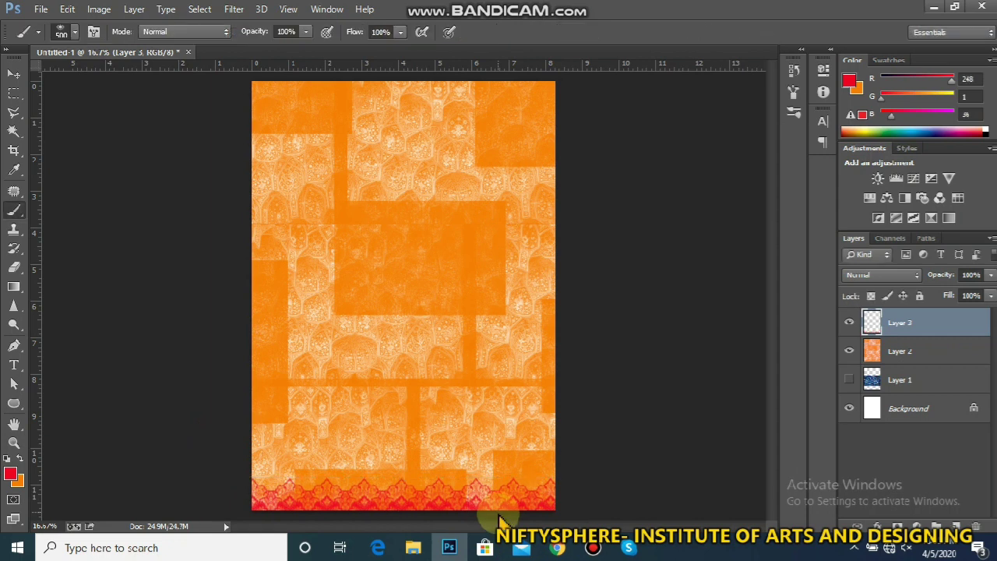
- Set the foreground colour to near-black (#060001)
key("ctrl+minus")
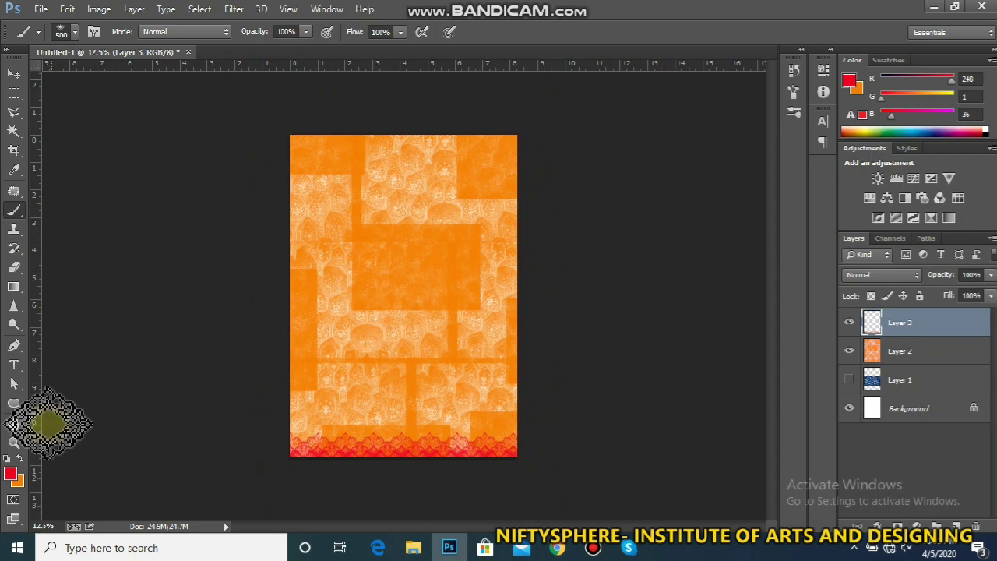
left_click(21, 460)
left_click(11, 476)
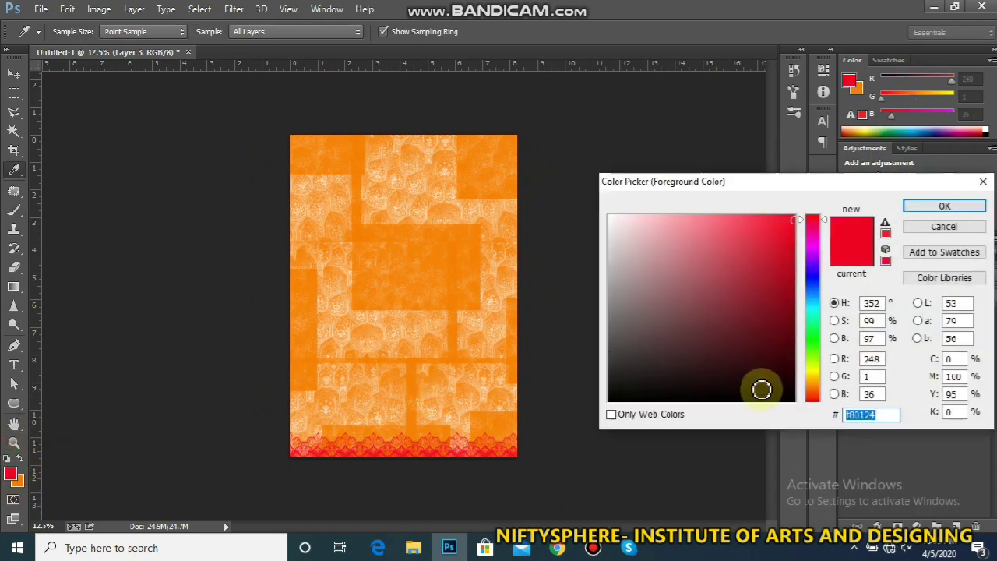
left_click(787, 398)
left_click(943, 207)
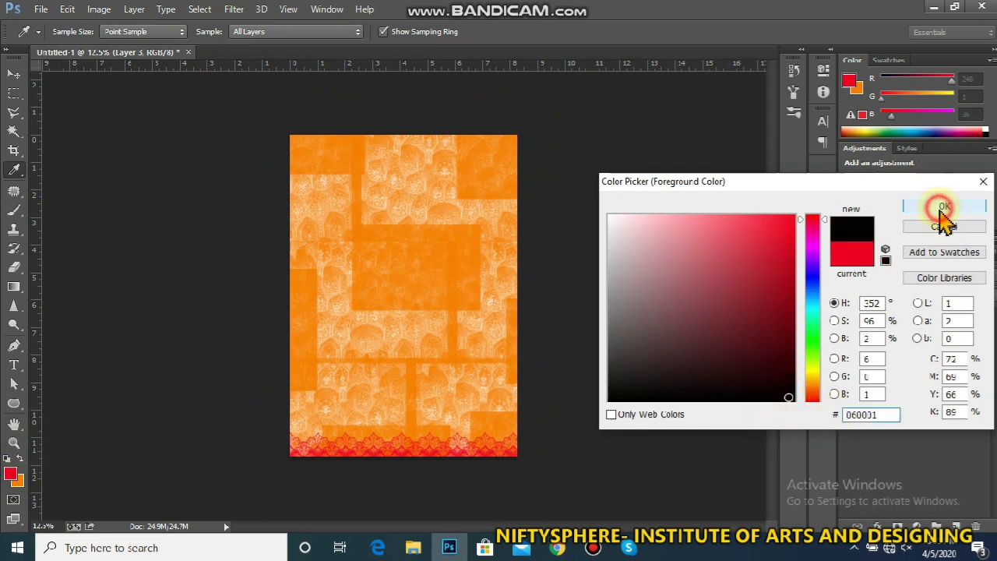
- Paint a row of near-black medallions over the red border along the page's bottom edge, redoing the first stroke
key("b")
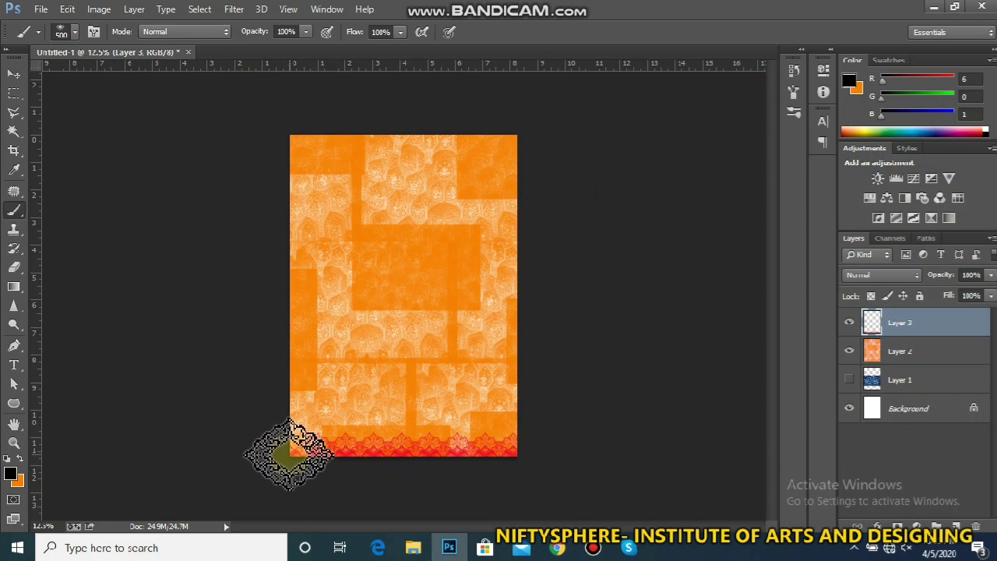
left_click_drag(288, 454, 559, 456)
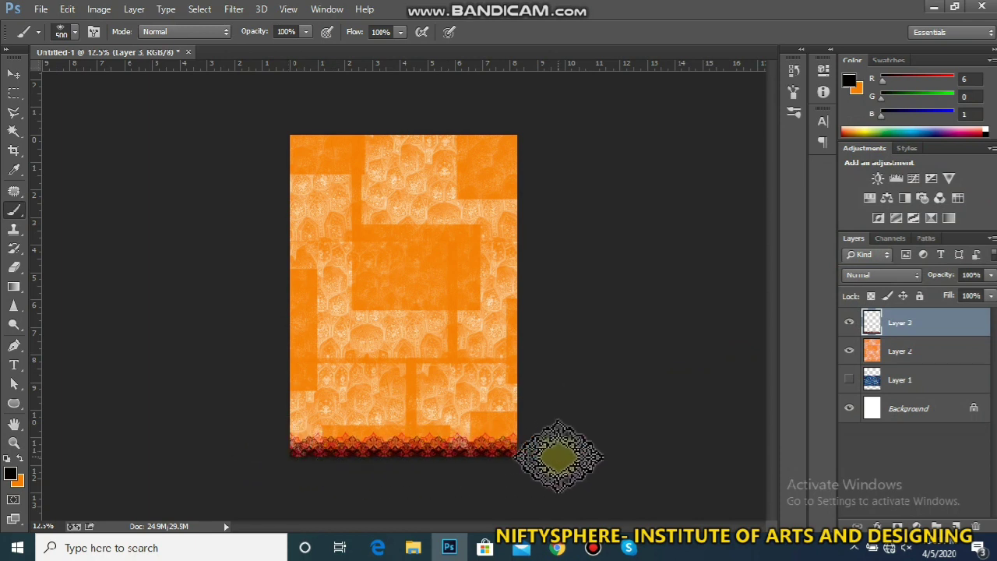
key("ctrl+z")
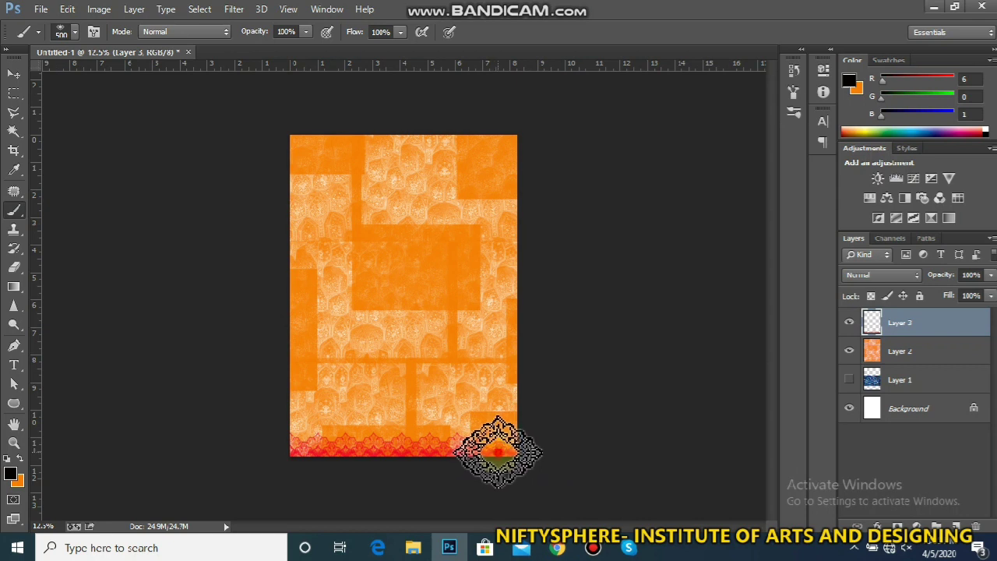
left_click_drag(494, 456, 215, 457)
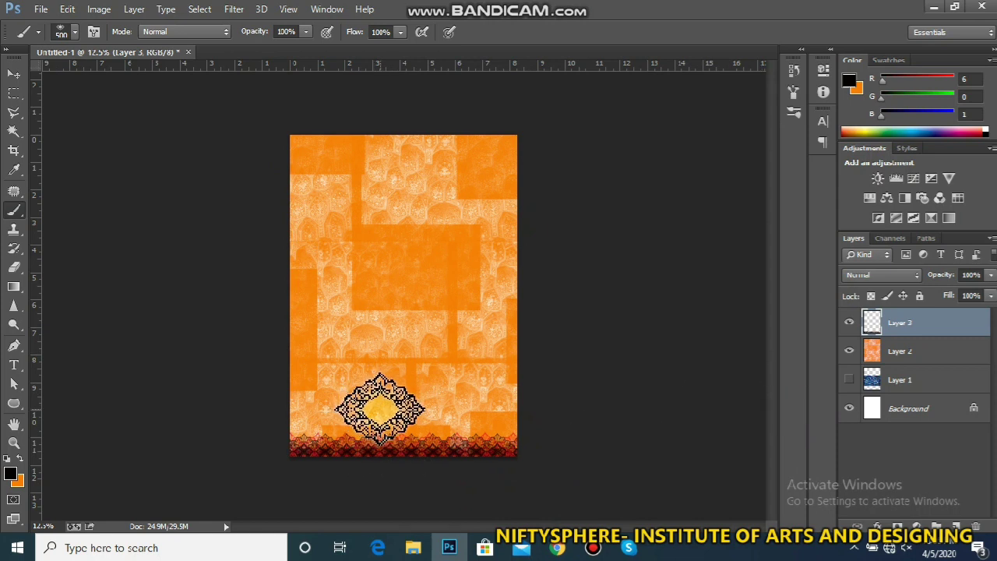
- Choose the 600 px round rosette motif brush and add a new blank layer above the border layer
left_click(74, 32)
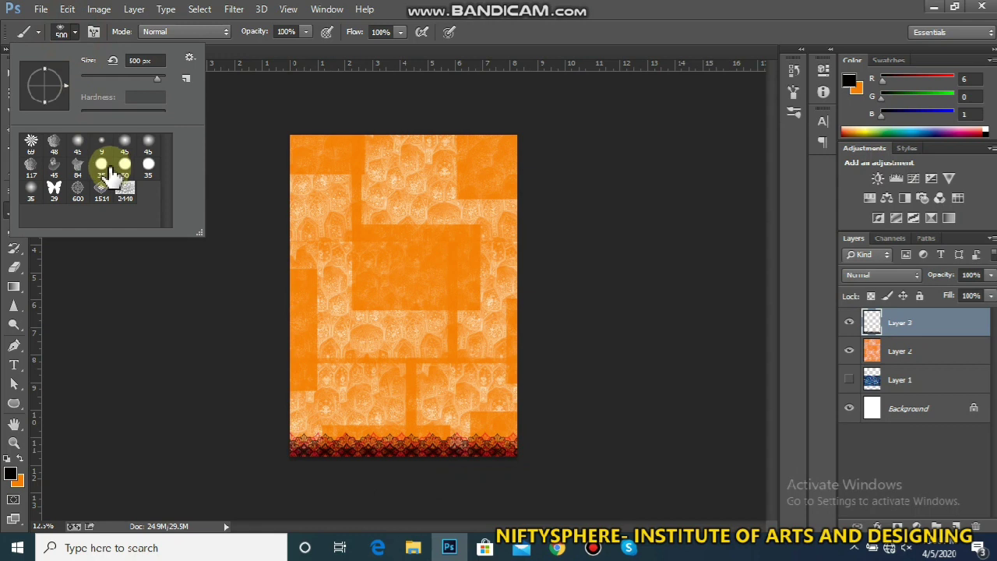
left_click(78, 189)
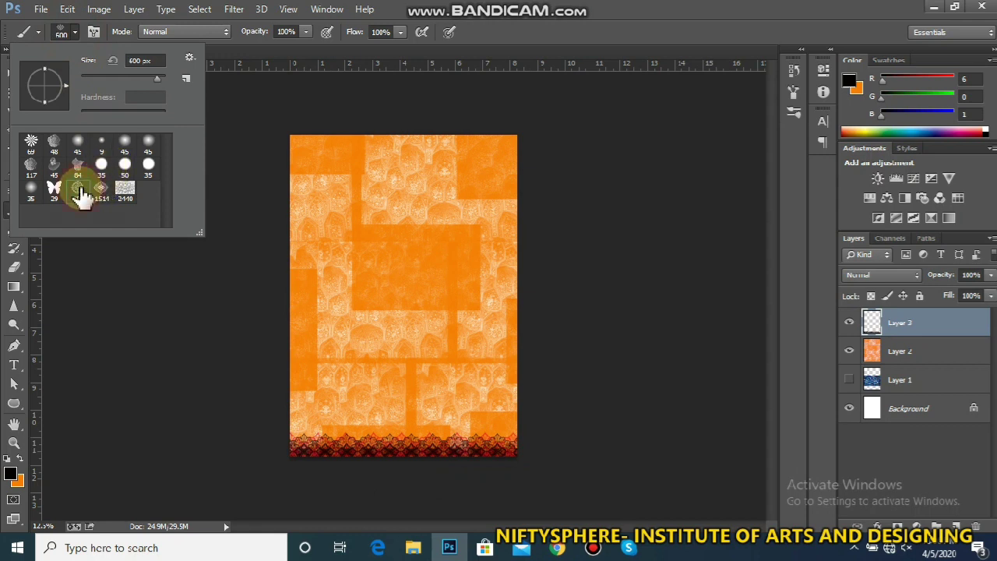
left_click(956, 527)
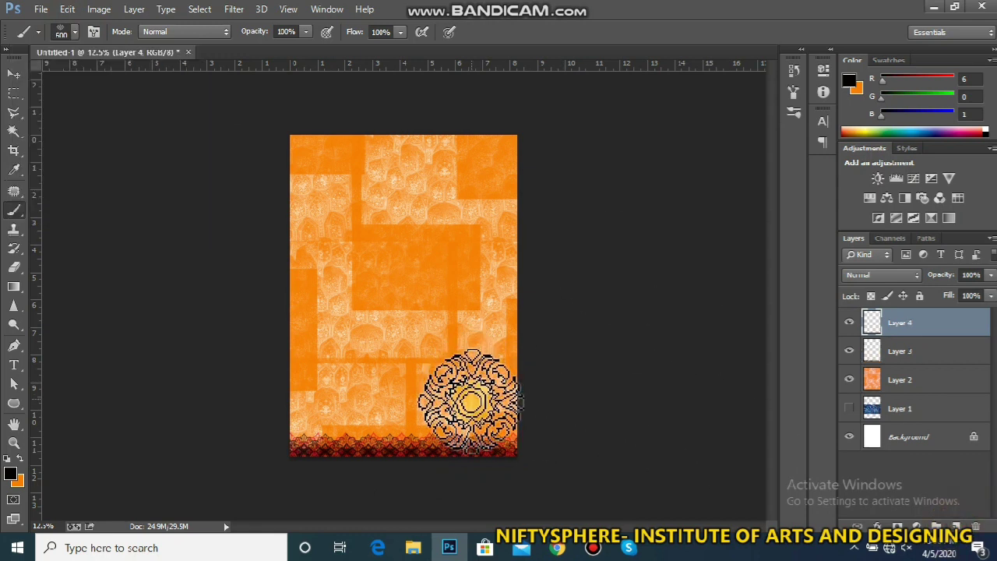
- Undo a trial vertical rosette stroke and set the rosette brush's spacing to 80%
left_click_drag(471, 401, 467, 246)
key("ctrl+z")
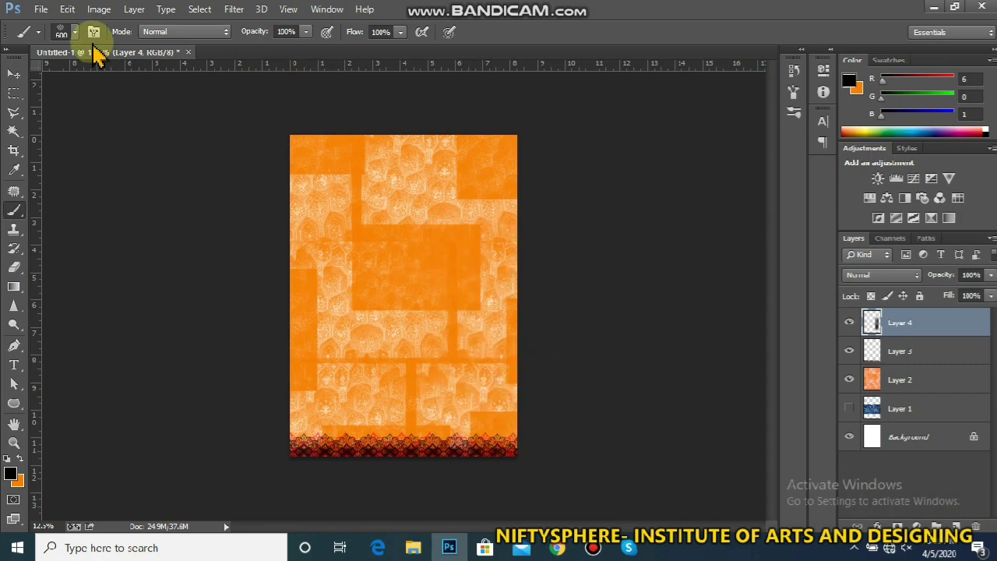
left_click(93, 31)
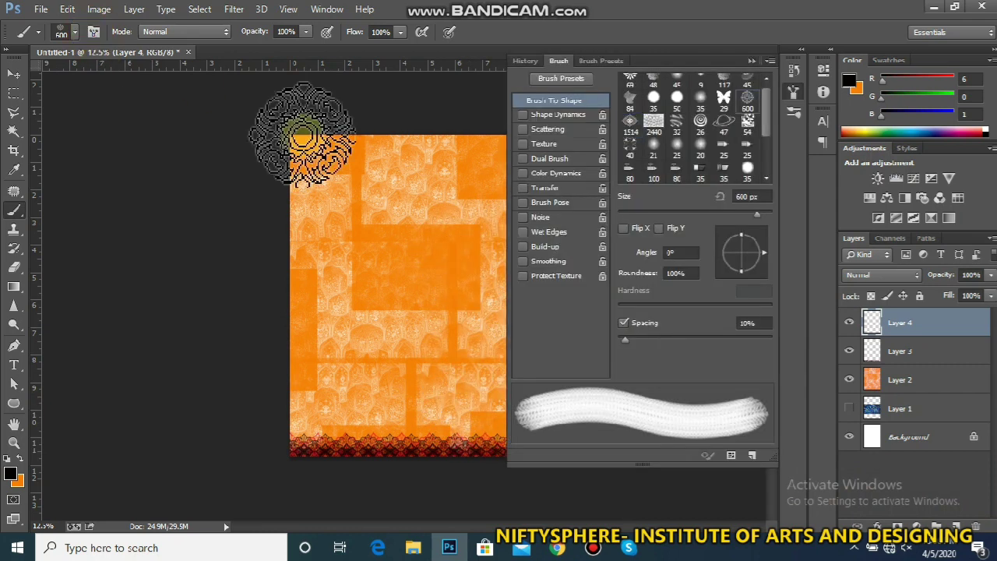
mouse_move(658, 340)
left_mouse_down()
mouse_move(670, 335)
mouse_move(683, 345)
left_mouse_up()
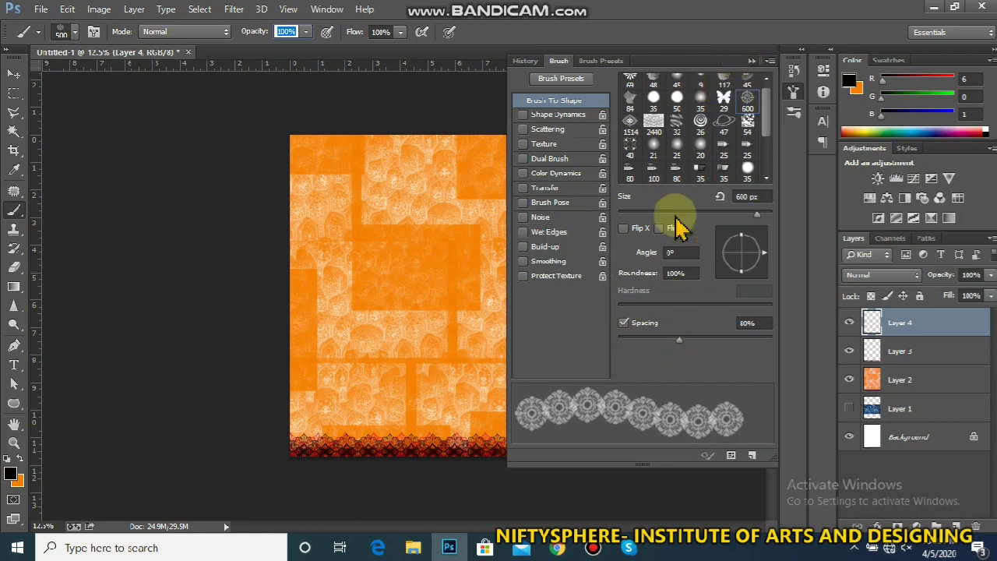
left_click(752, 60)
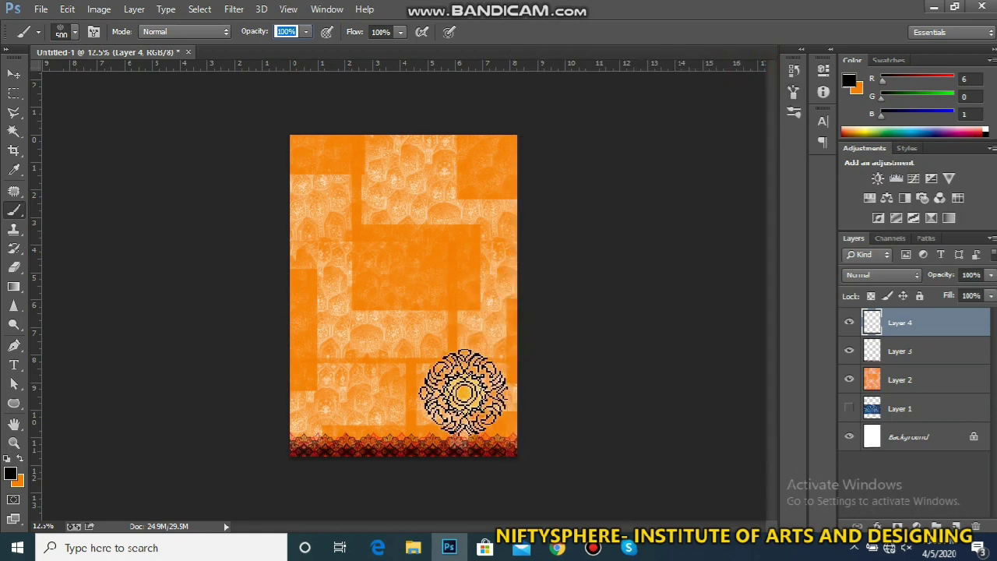
- Undo a trial vertical stroke of spaced rosettes and reduce the rosette brush to 195 px
left_click_drag(462, 407, 463, 150)
key("ctrl+z")
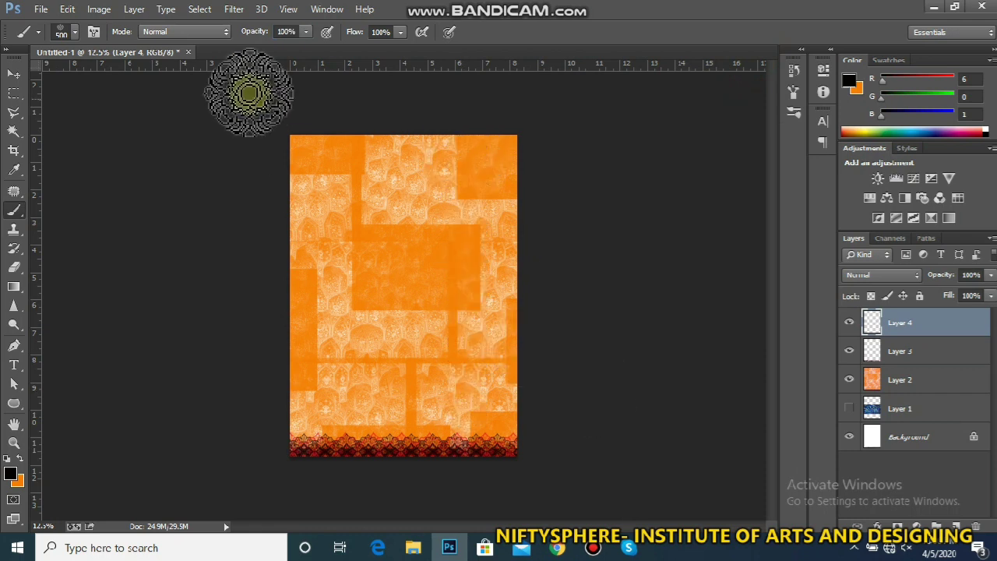
left_click(300, 31)
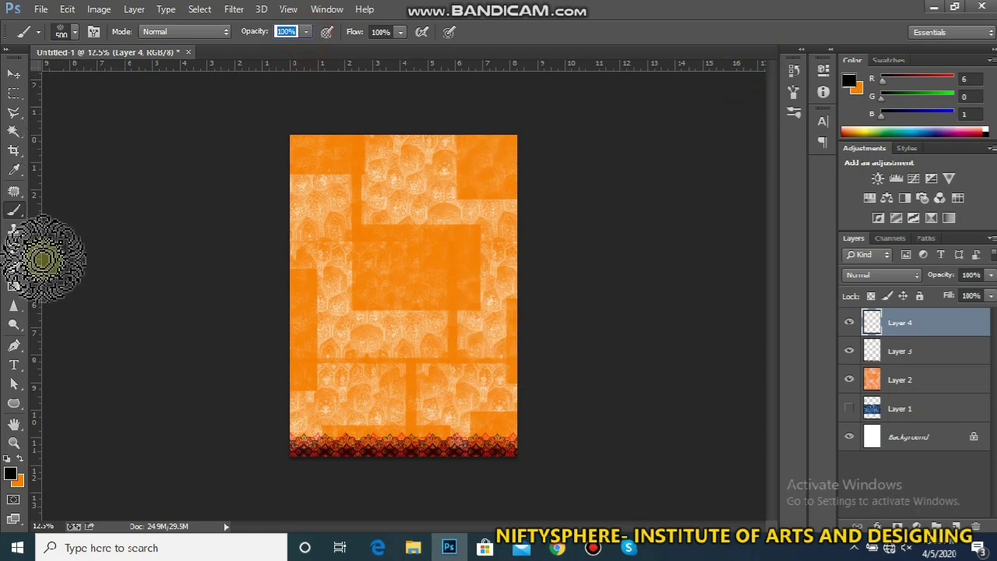
left_click(66, 31)
mouse_move(144, 76)
left_mouse_down()
mouse_move(131, 92)
mouse_move(122, 85)
mouse_move(351, 218)
mouse_move(225, 112)
mouse_move(123, 71)
mouse_move(369, 232)
mouse_move(134, 88)
mouse_move(142, 81)
left_mouse_up()
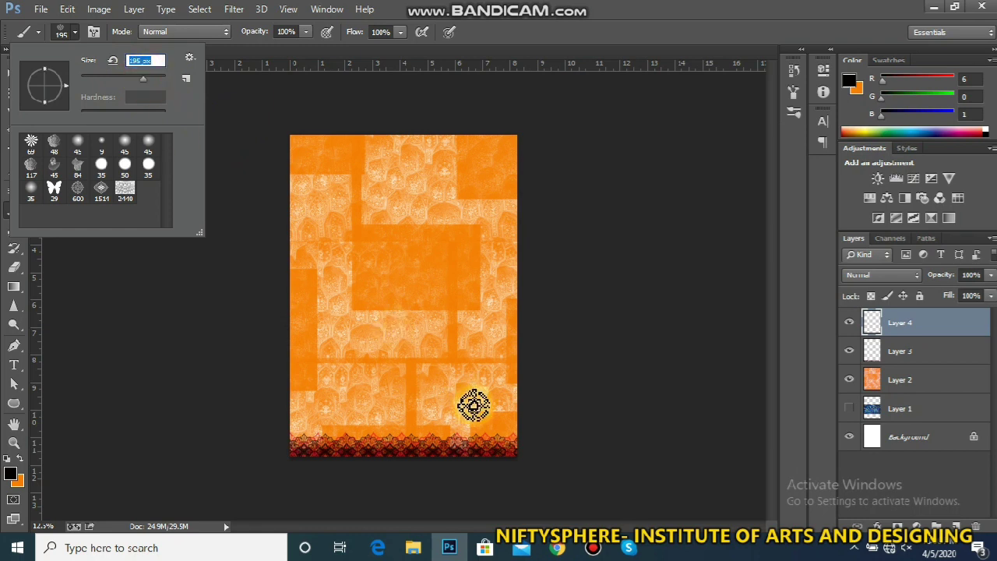
- Paint three vertical columns of near-black rosettes from the bottom border up to the page's top edge
left_click(489, 425)
left_click_drag(490, 426, 477, 134)
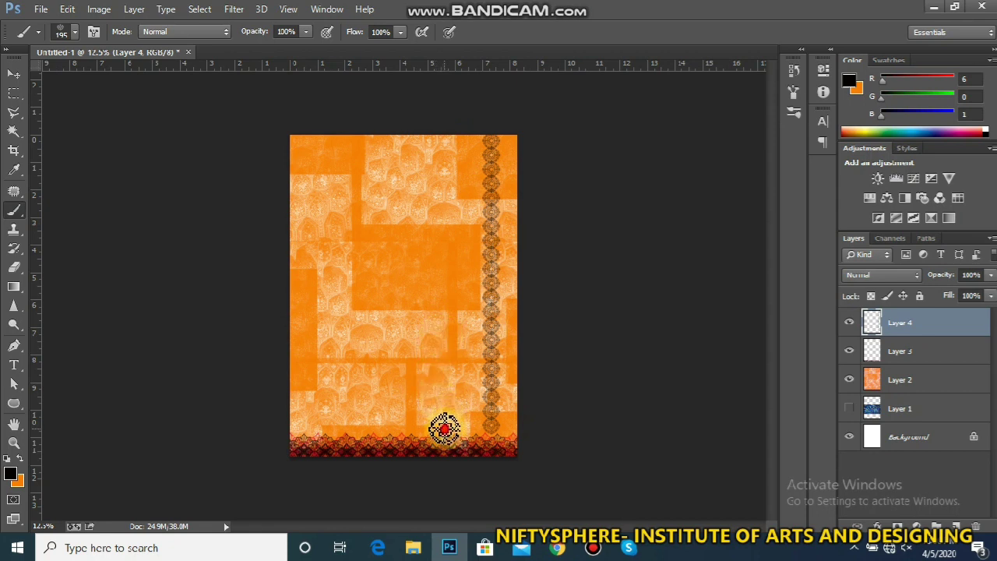
left_click_drag(443, 427, 436, 102)
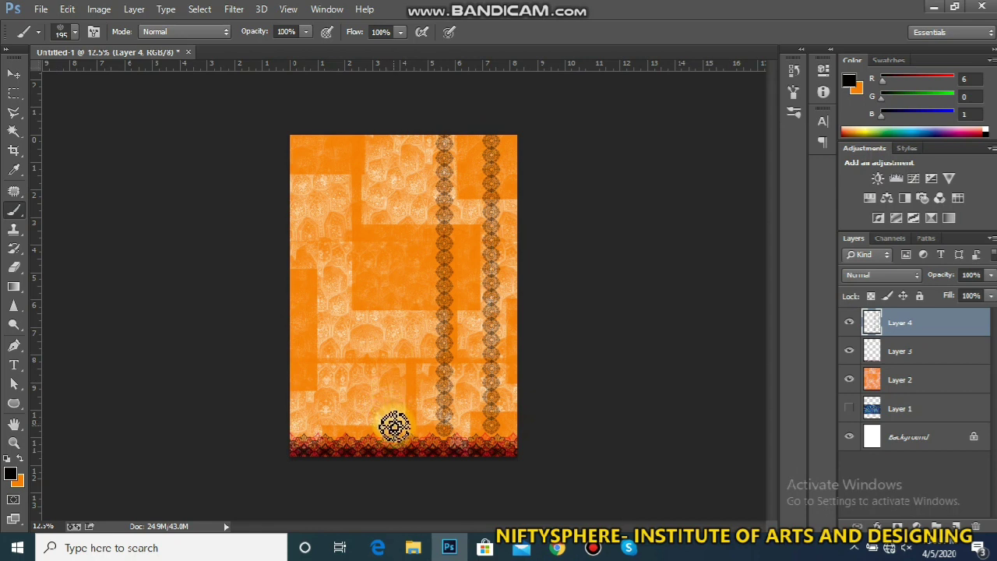
left_click_drag(400, 427, 396, 101)
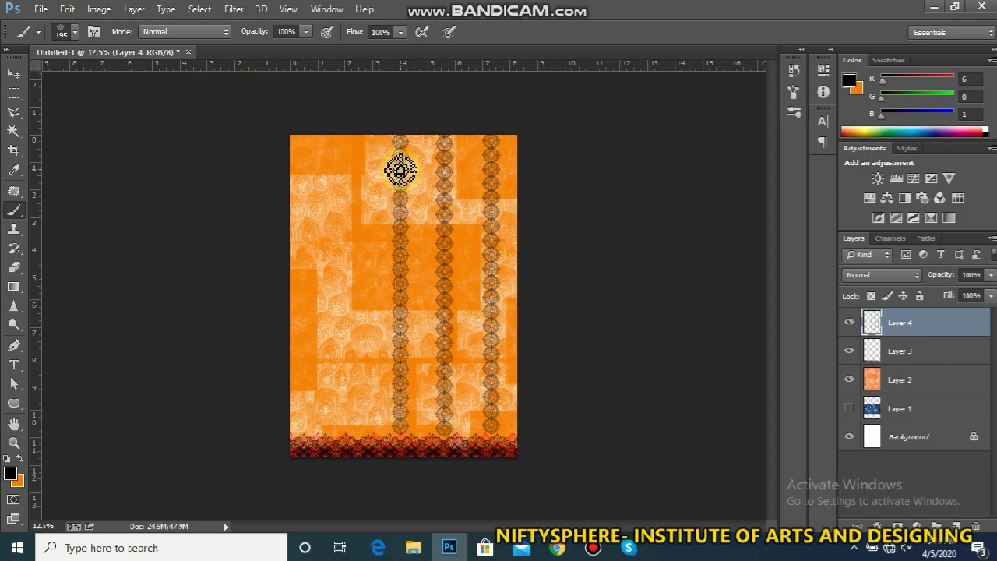
- Undo the stray slanted stroke and paint a shorter fourth rosette column, ending about halfway up the page
left_click(357, 429)
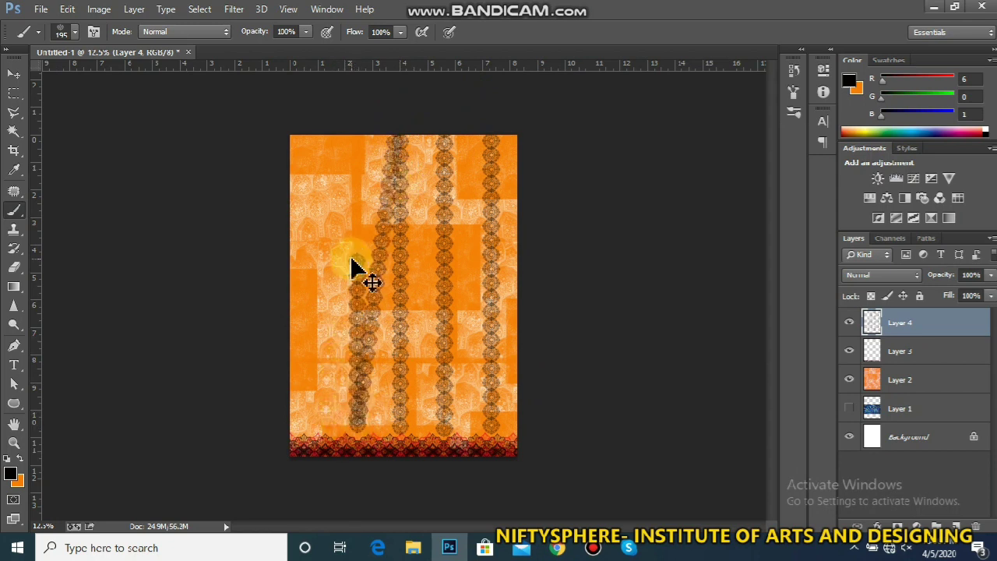
key("ctrl+z")
left_click(356, 428)
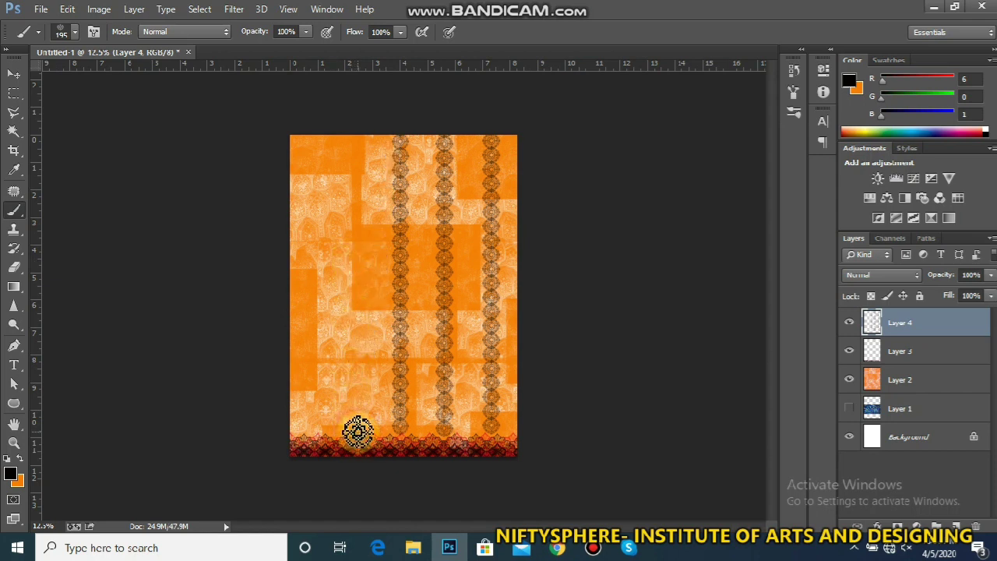
left_click(356, 286, "shift")
left_click(414, 433)
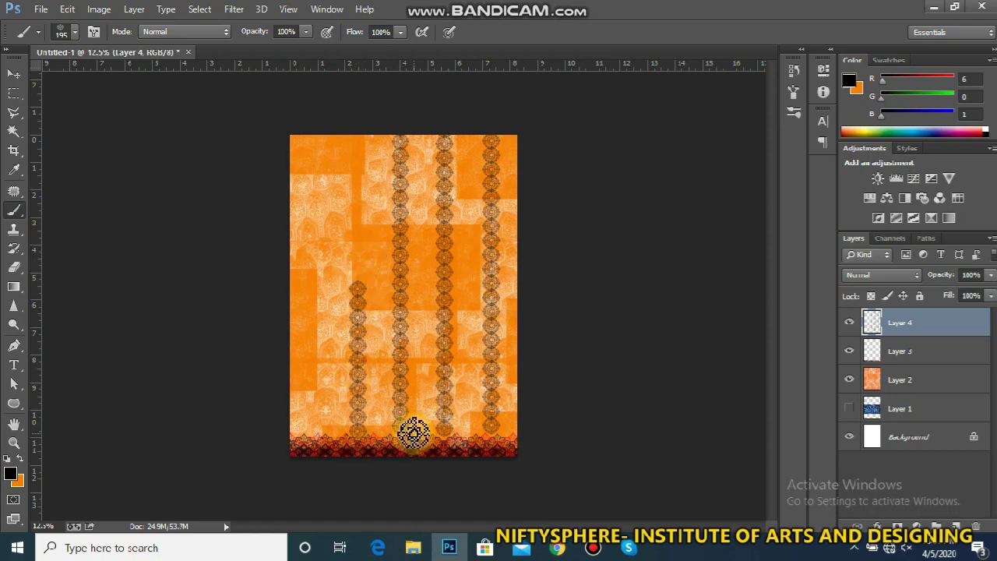
- Enlarge the Eraser to 1842 px and fade the upper part of the shortest rosette column
left_click(13, 267)
left_click(74, 32)
left_click_drag(125, 76, 164, 81)
left_click(312, 262)
left_click(313, 288)
left_click(311, 262)
left_click(314, 342)
left_click(318, 225)
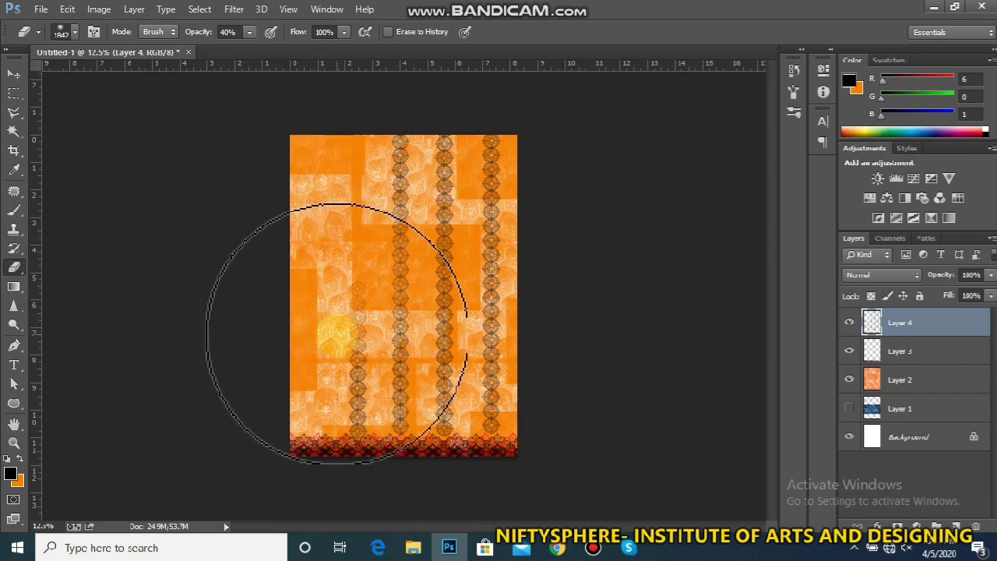
- Fade the upper parts of the three tall rosette columns with the soft 1842 px Eraser
left_click(405, 138)
left_click(508, 173)
left_click(468, 151)
left_click(444, 216)
left_click(474, 164)
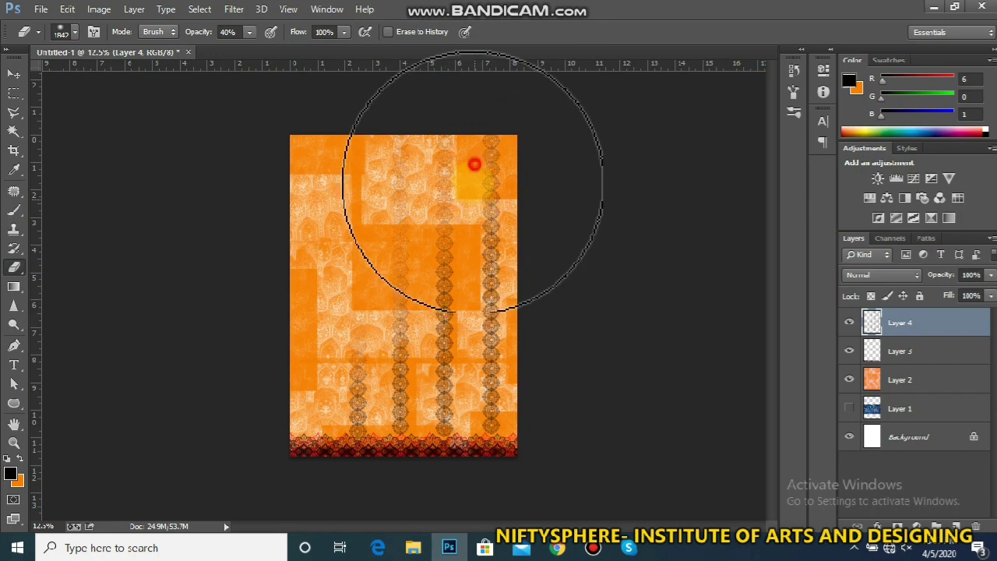
left_click(506, 152)
left_click(379, 307)
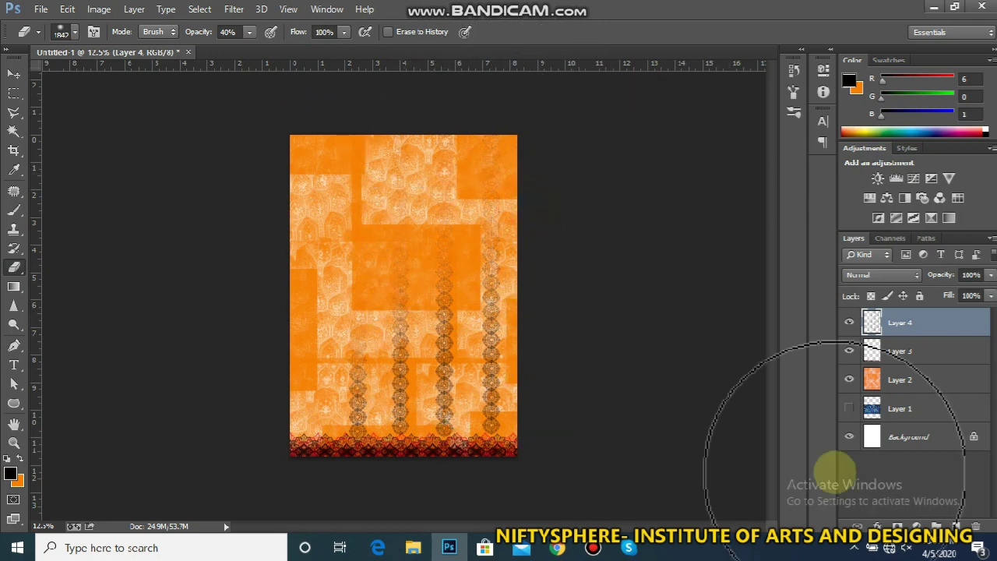